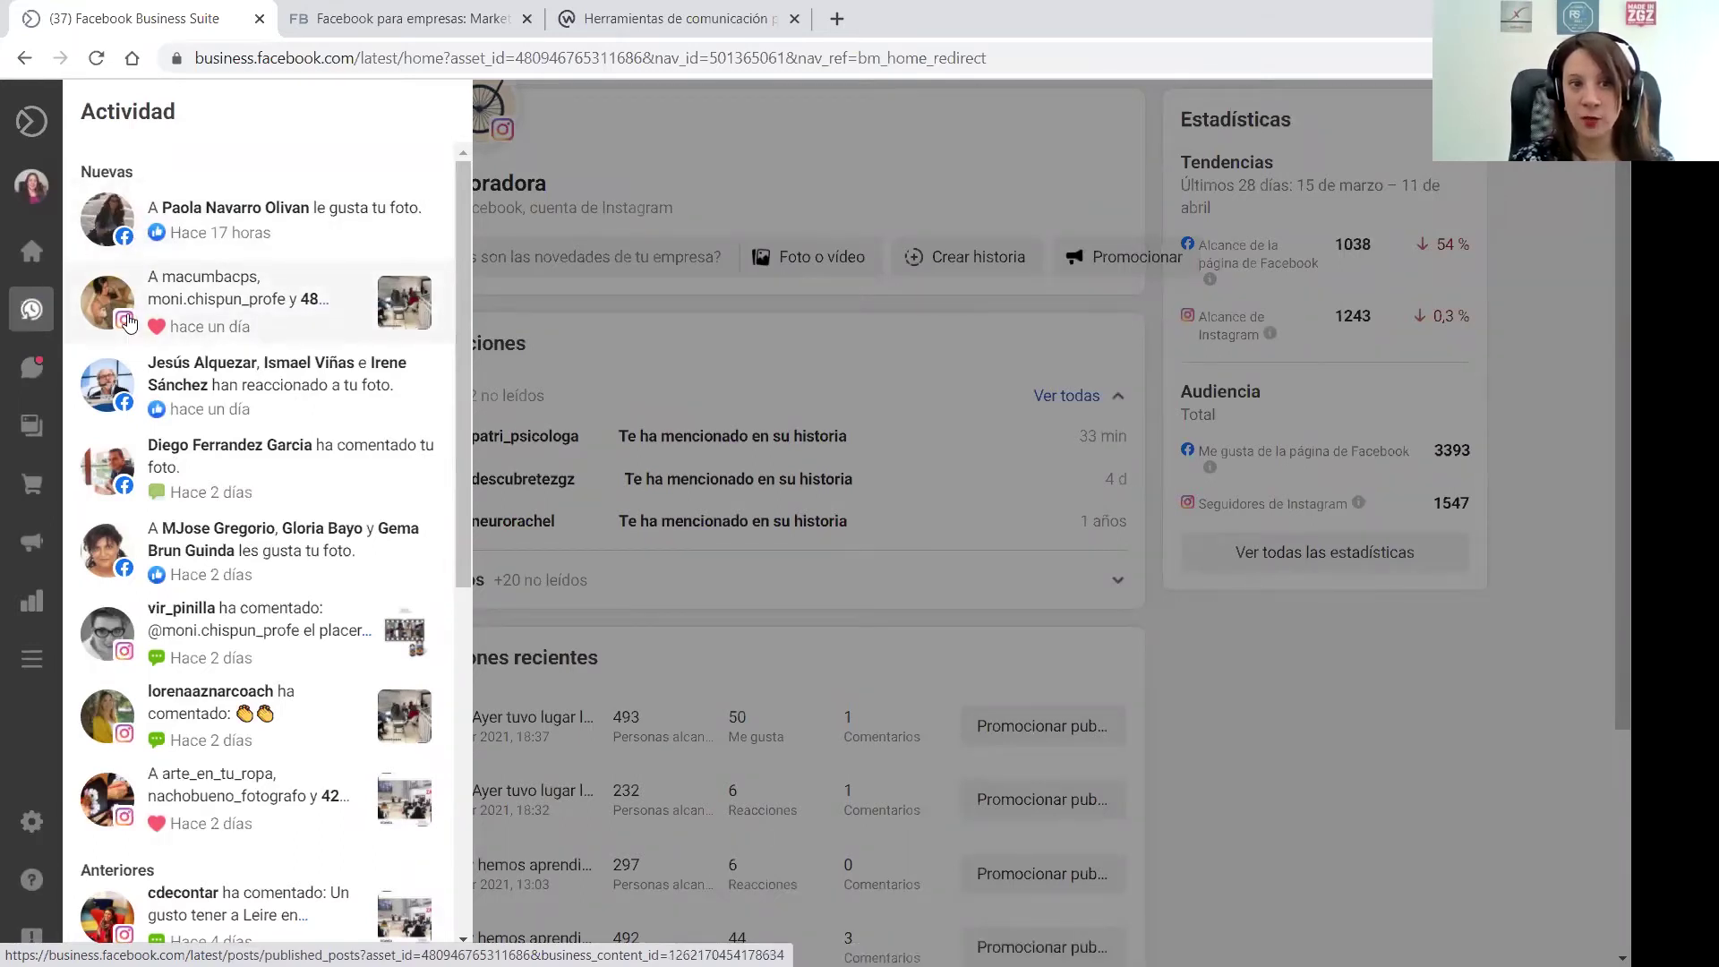
Skim the activity notifications, and view the Messenger and Instagram Direct conversations in the inbox
scroll(458, 432, "down", 1)
left_click_drag(471, 678, 487, 405)
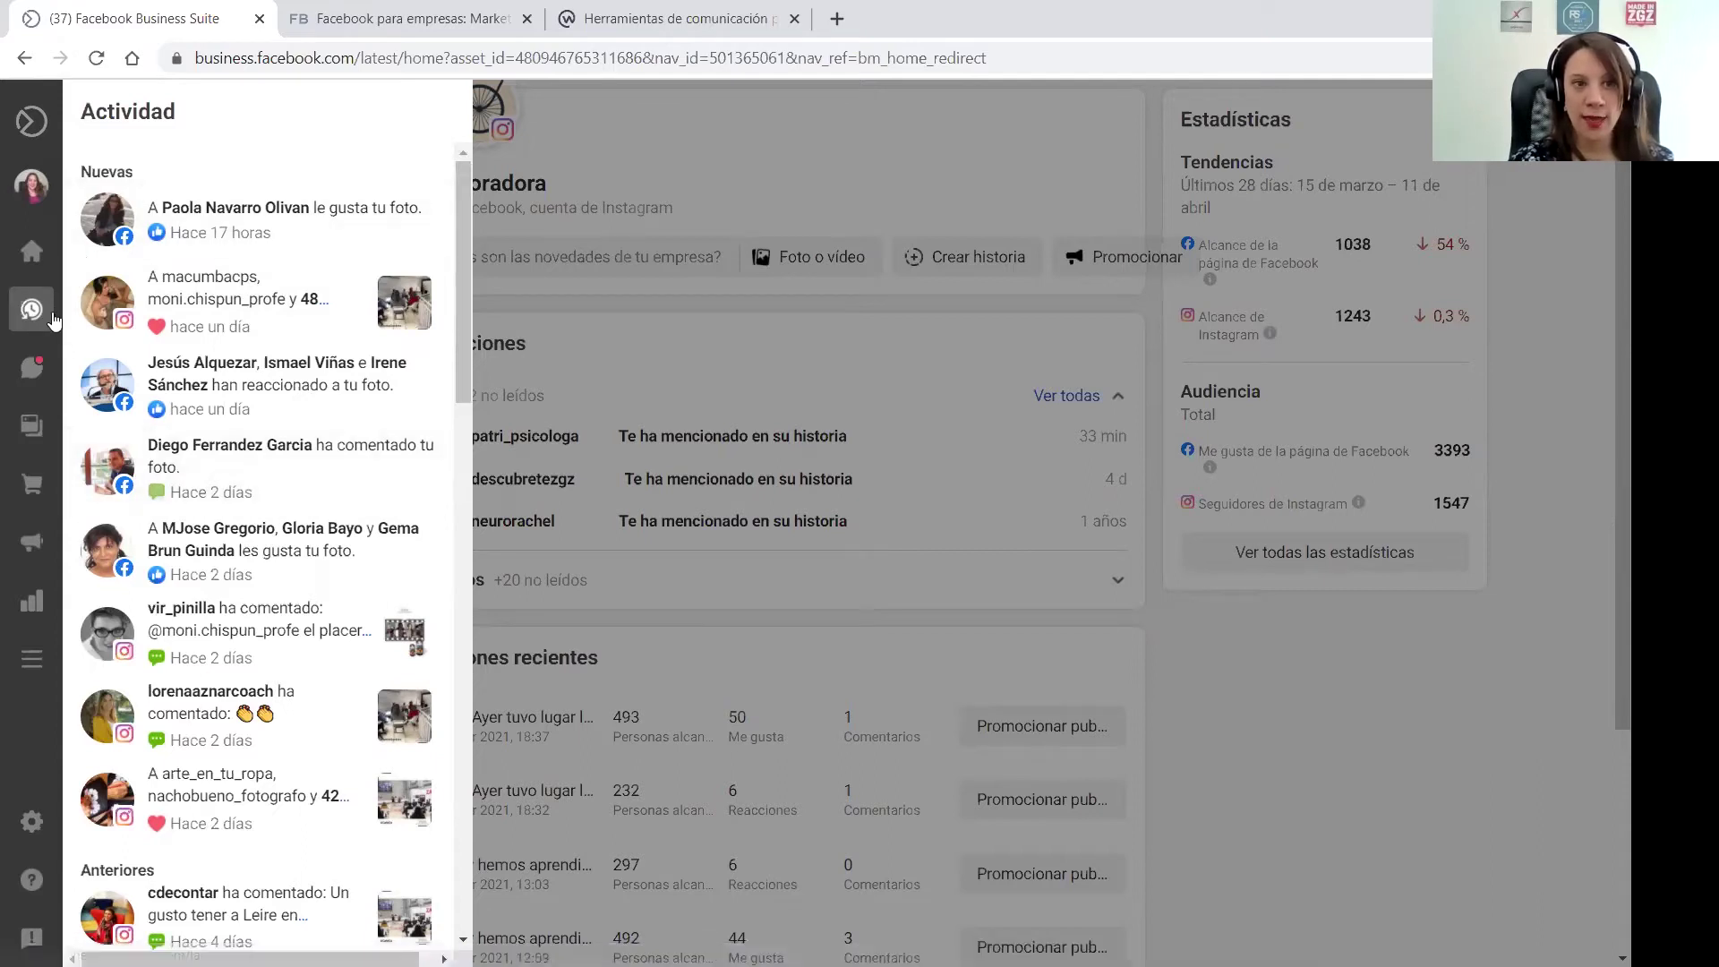
mouse_move(53, 363)
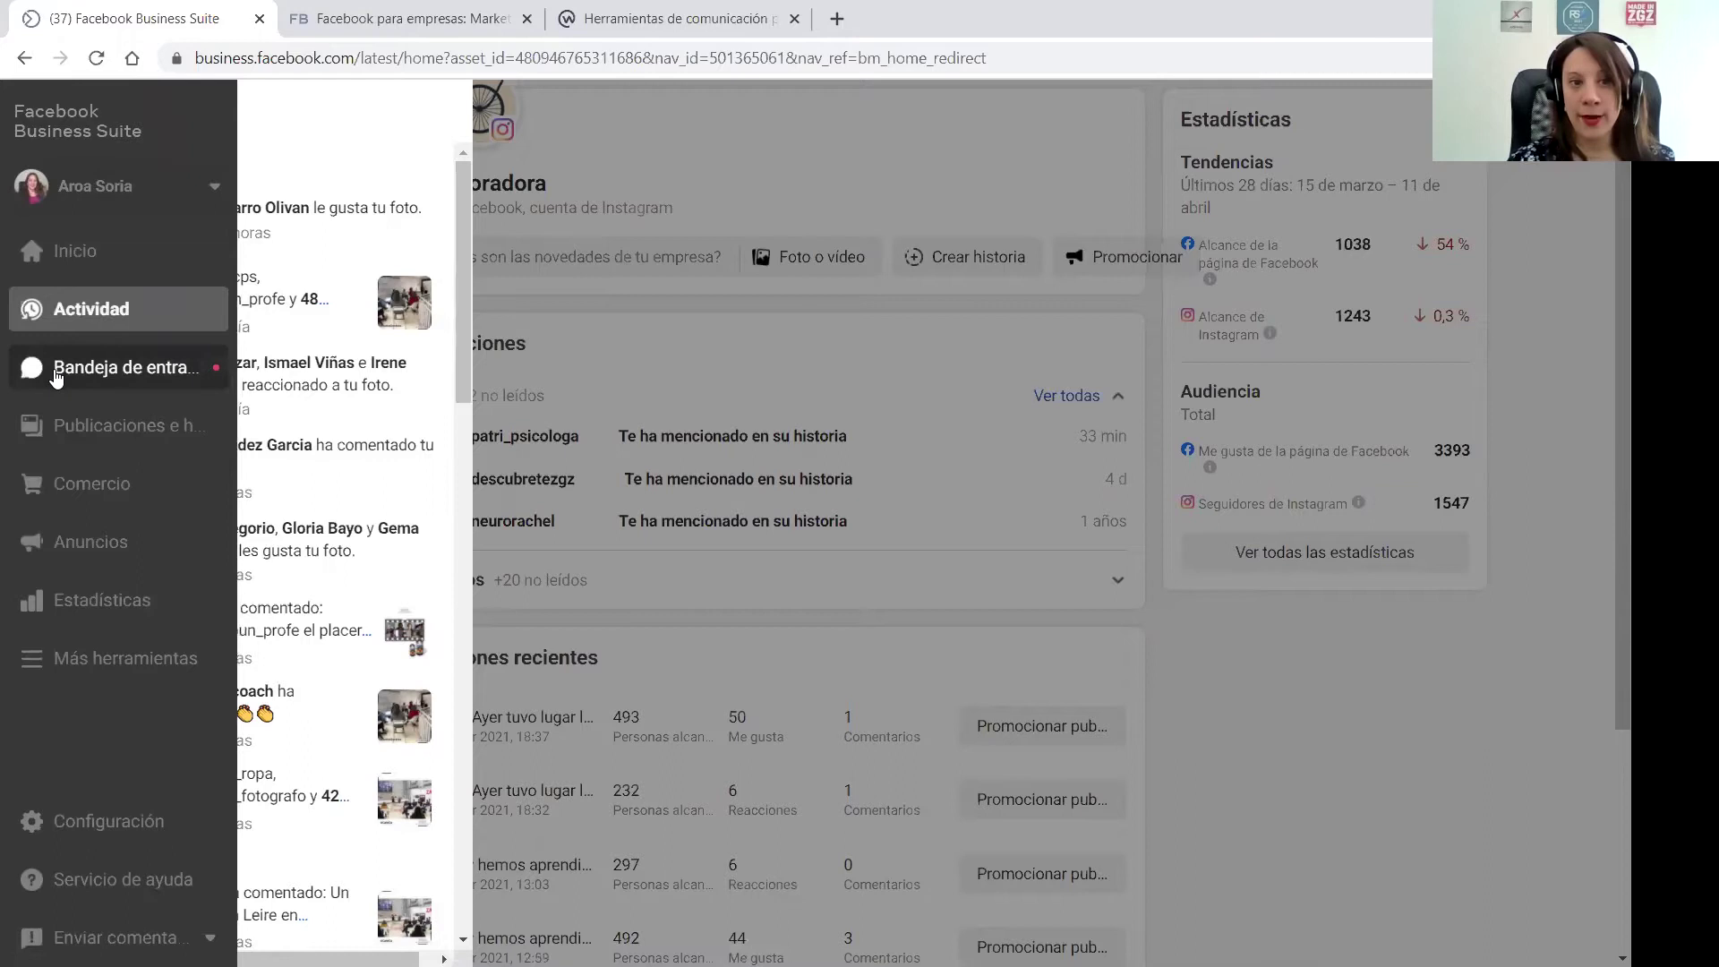
left_click(56, 371)
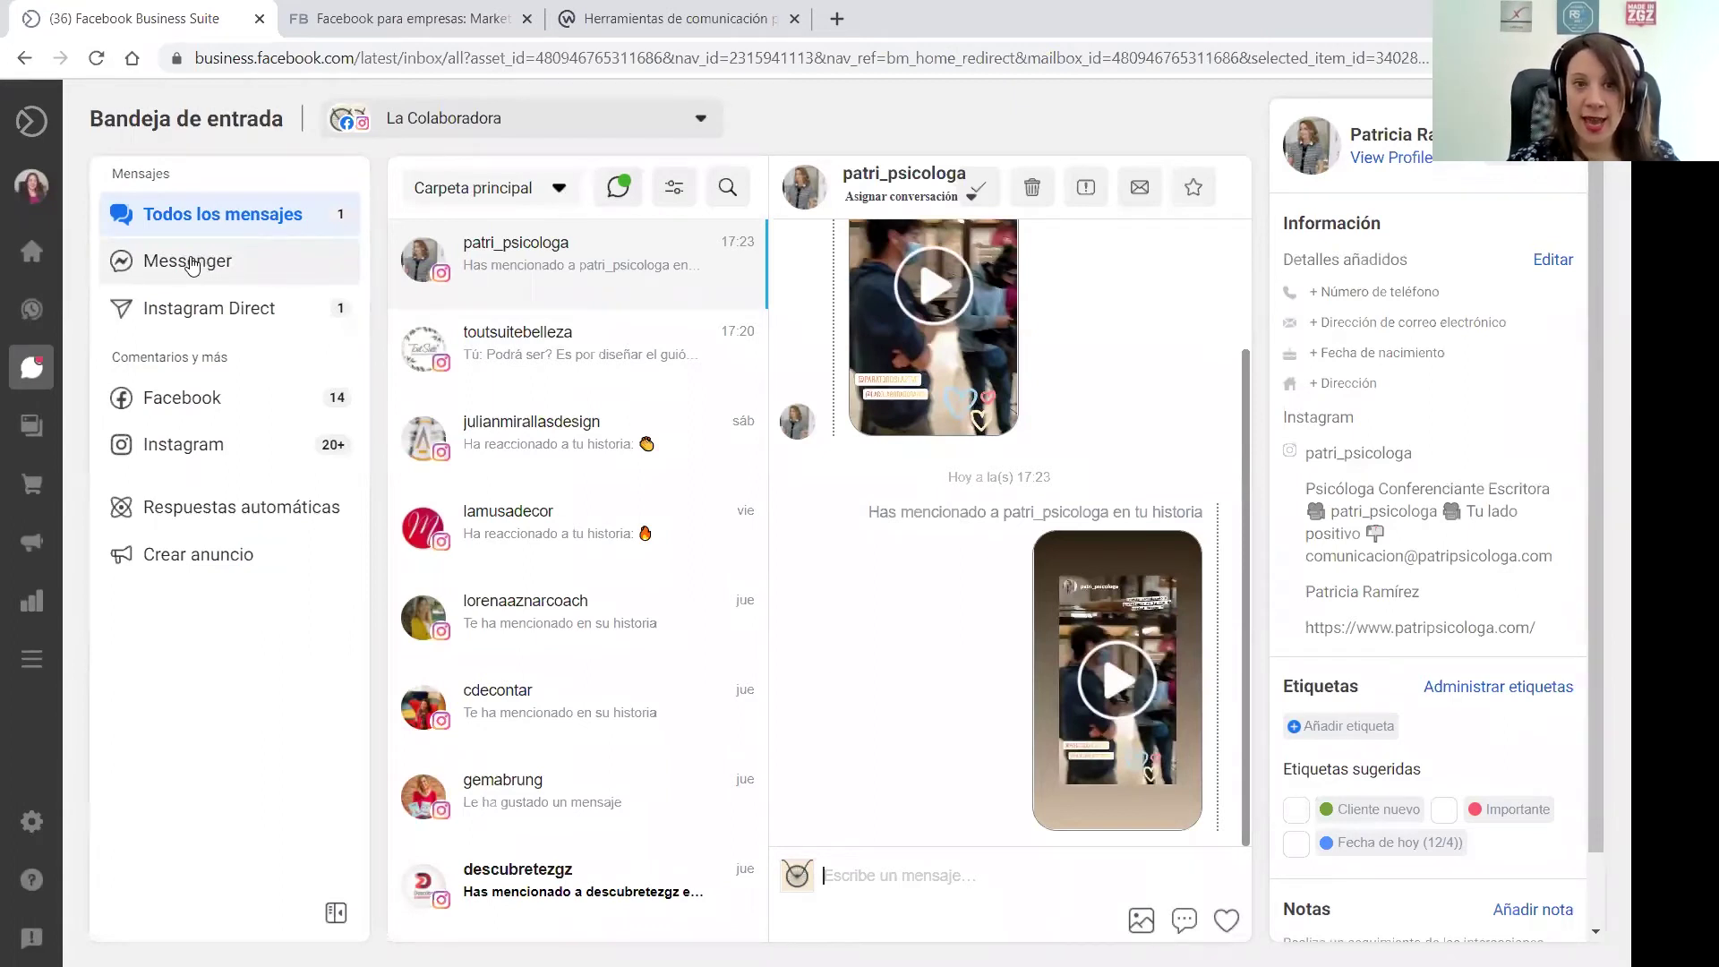
left_click(189, 262)
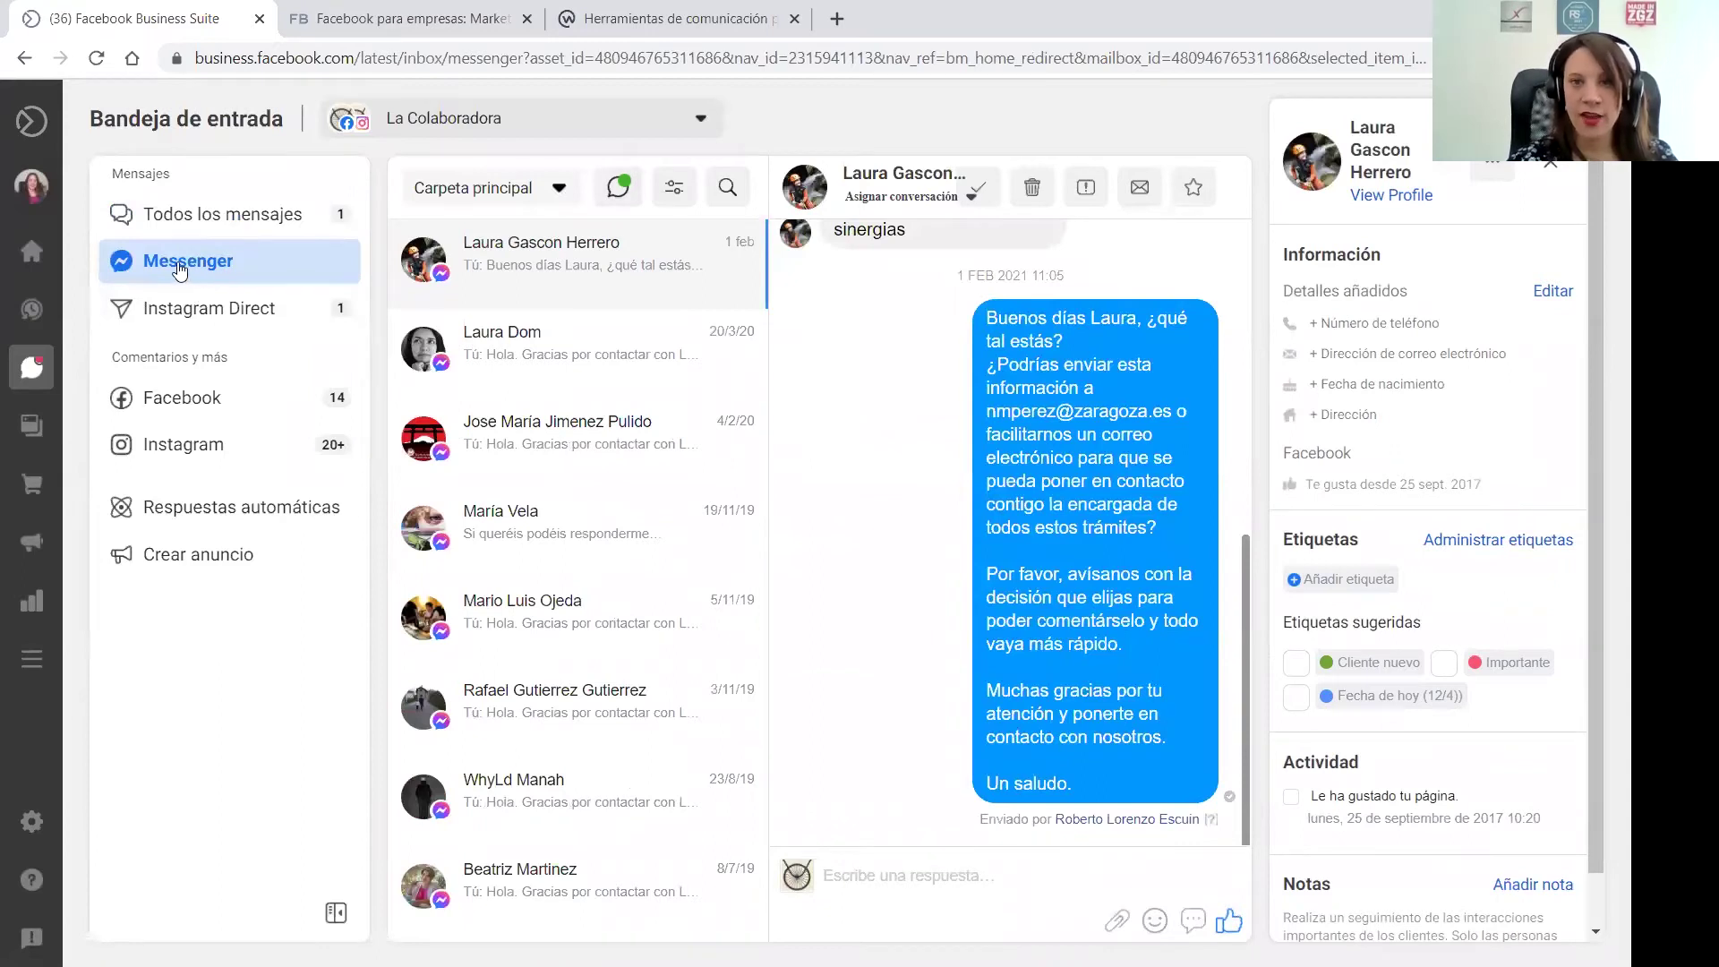
left_click(182, 321)
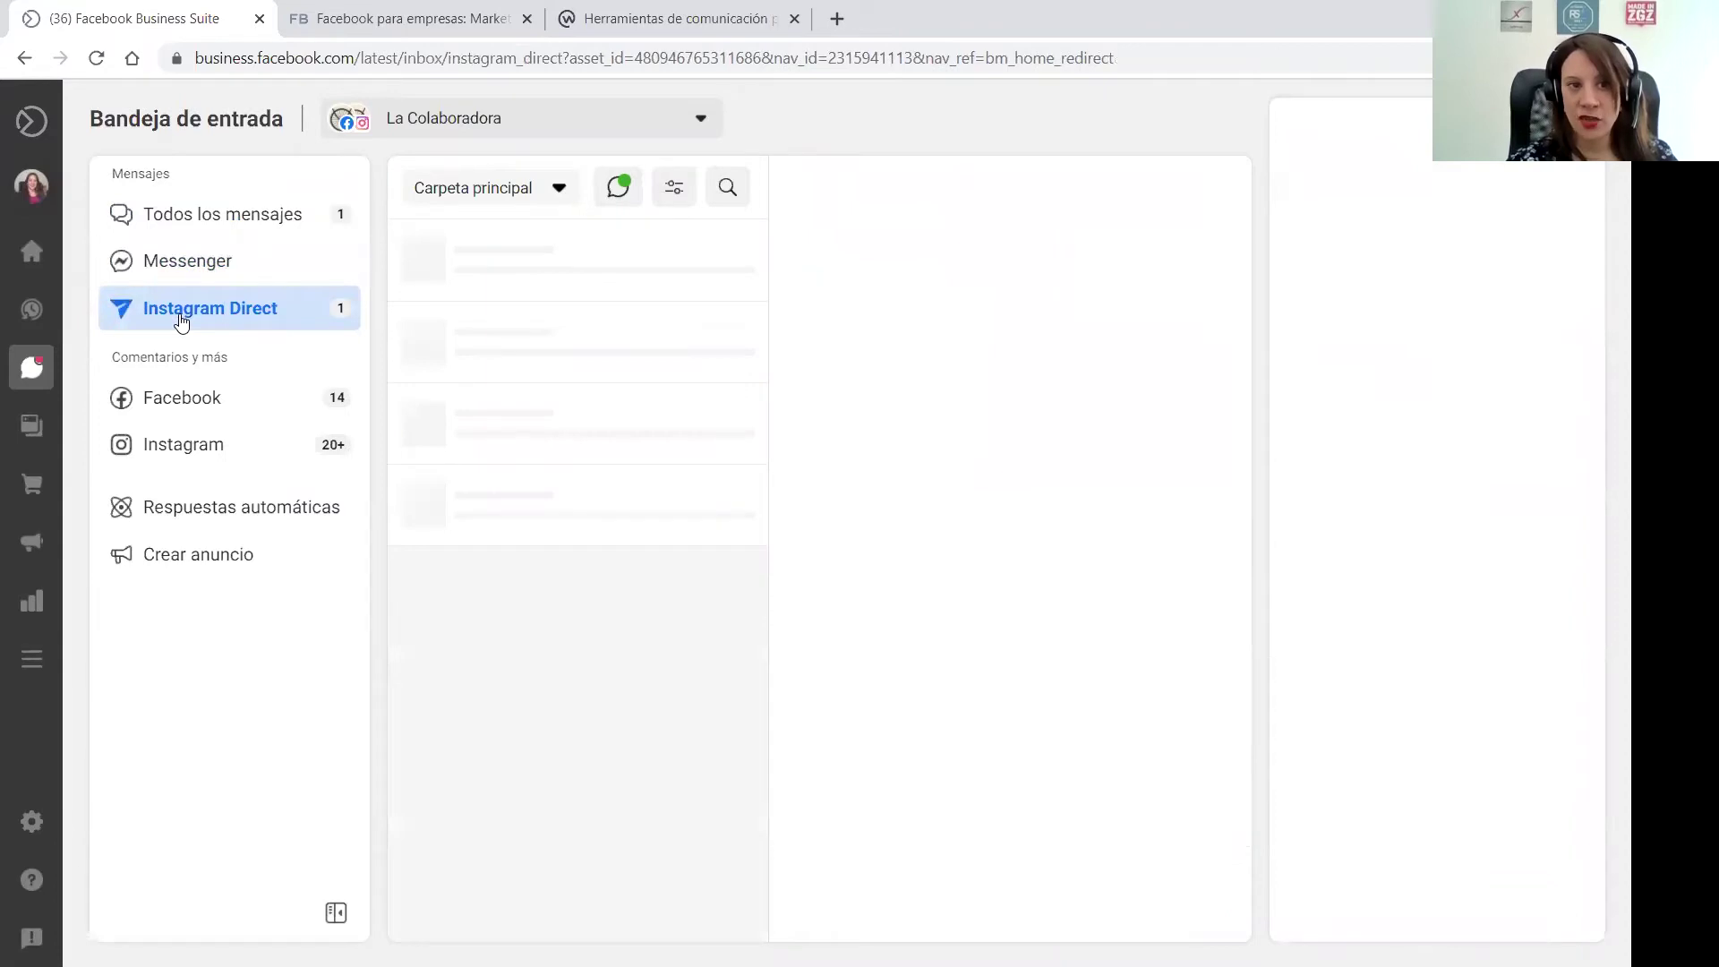
Edit the instant reply in the automated responses to be sent on both Messenger and Instagram, and check its message preview
left_click(179, 512)
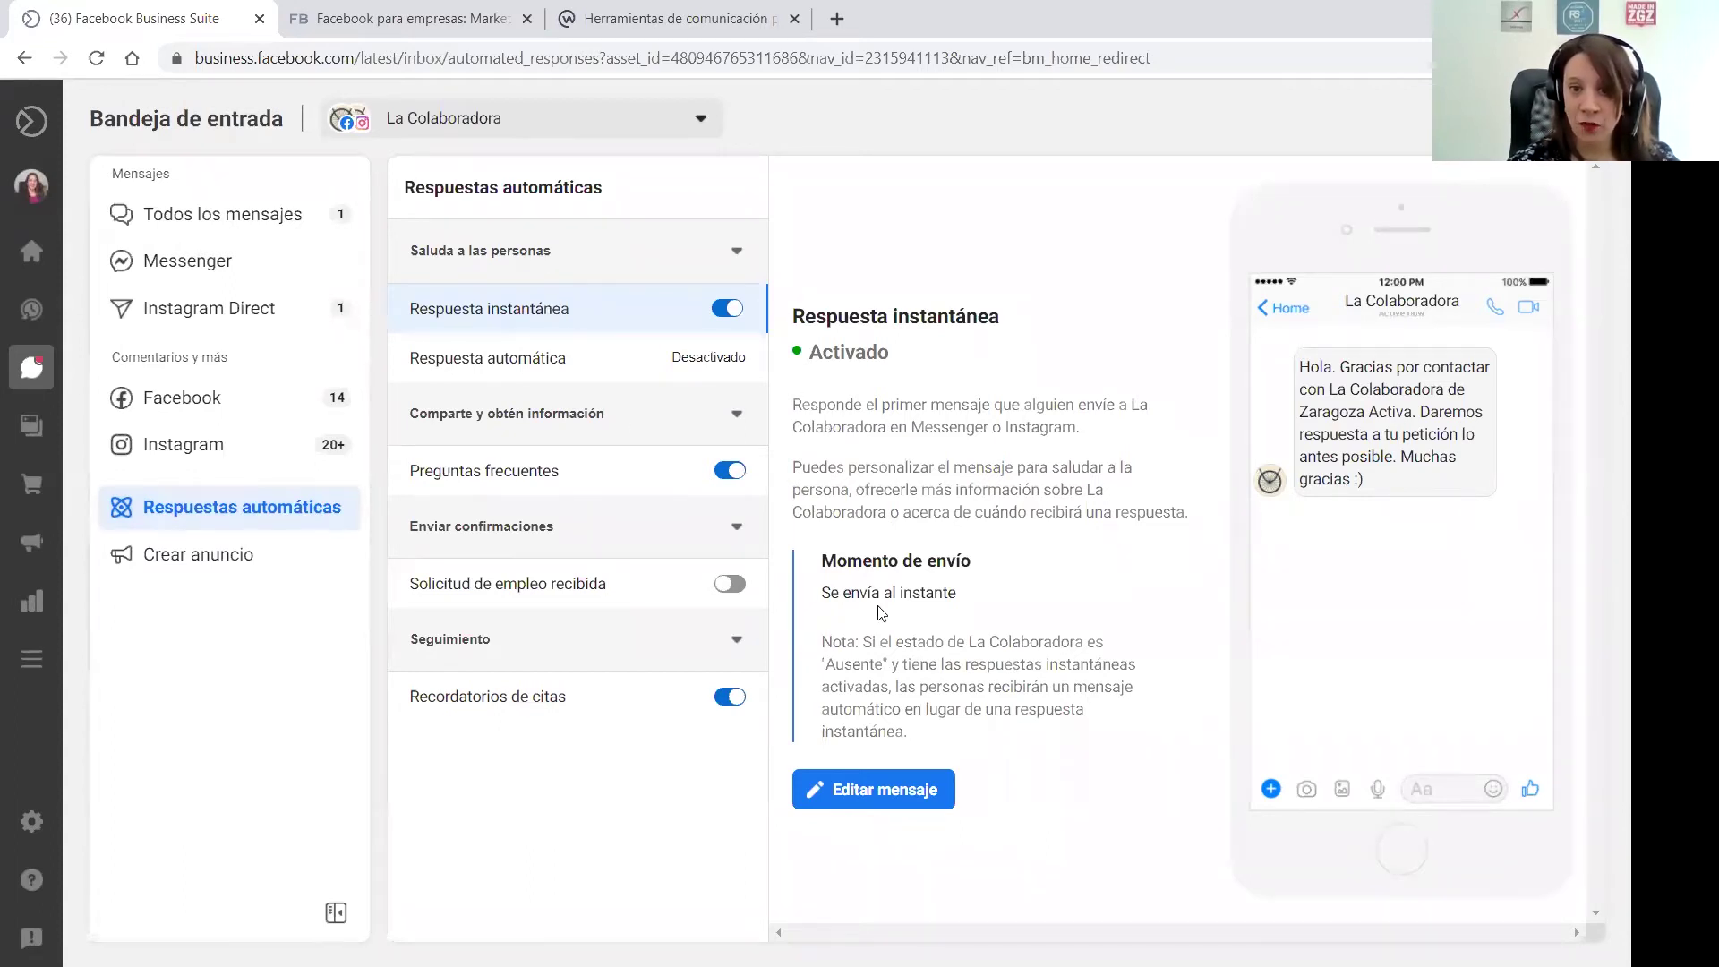
left_click(889, 799)
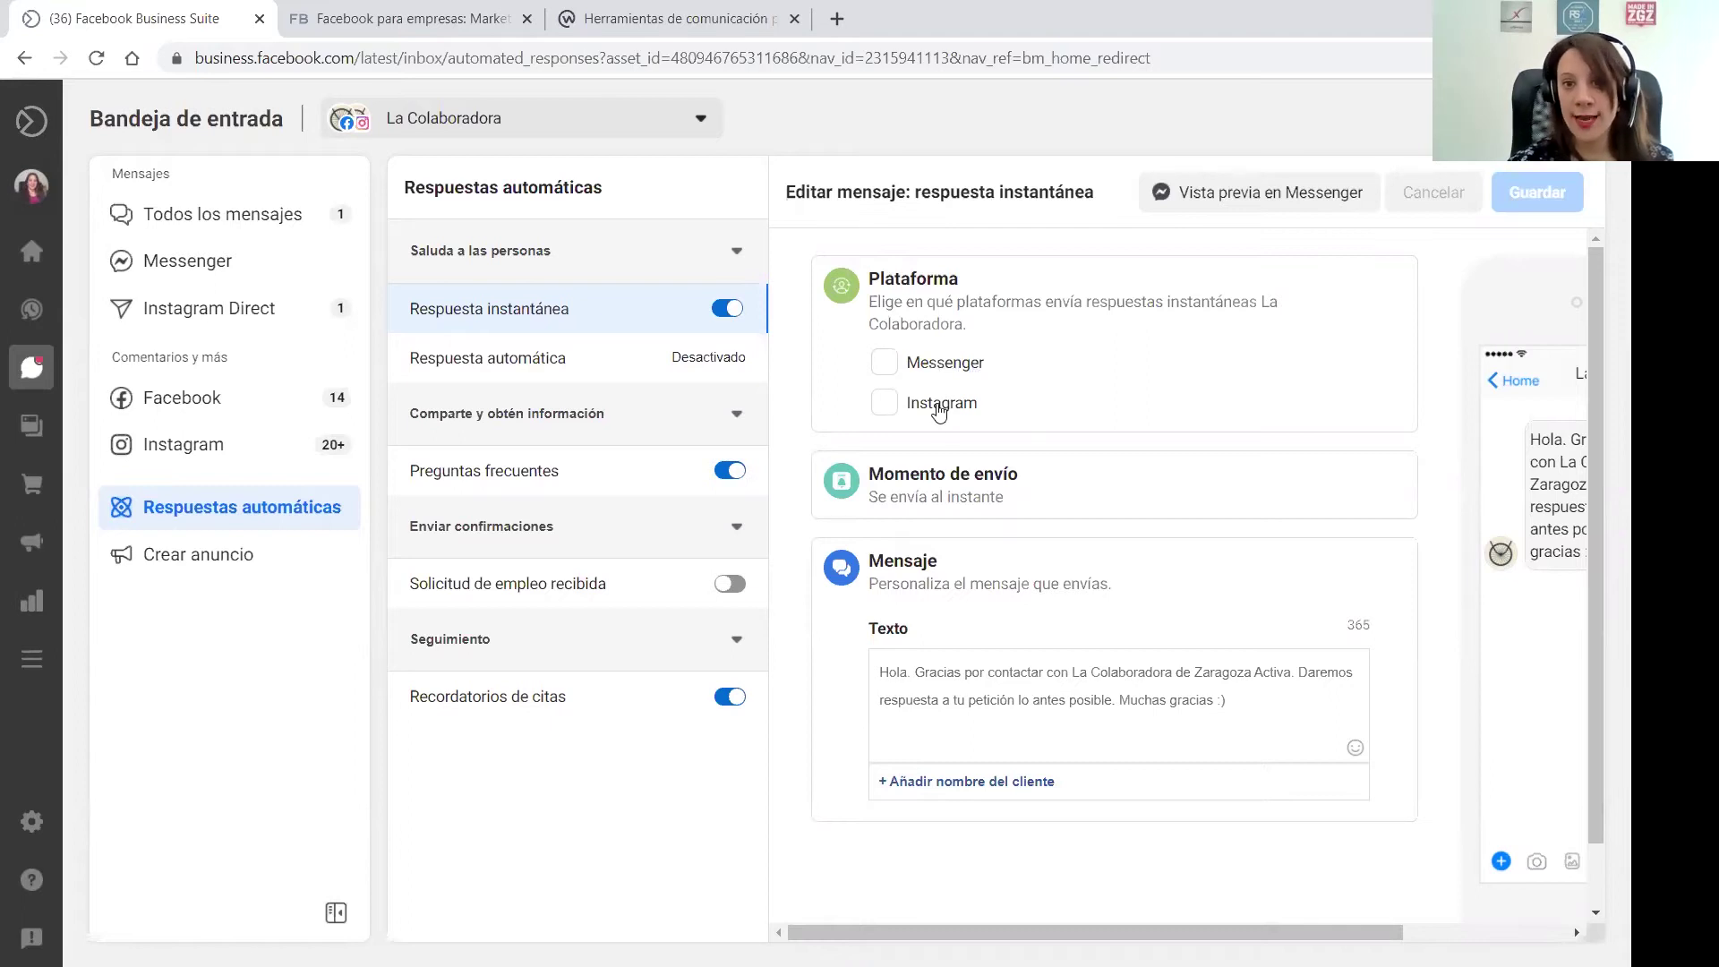
left_click(884, 362)
left_click(886, 402)
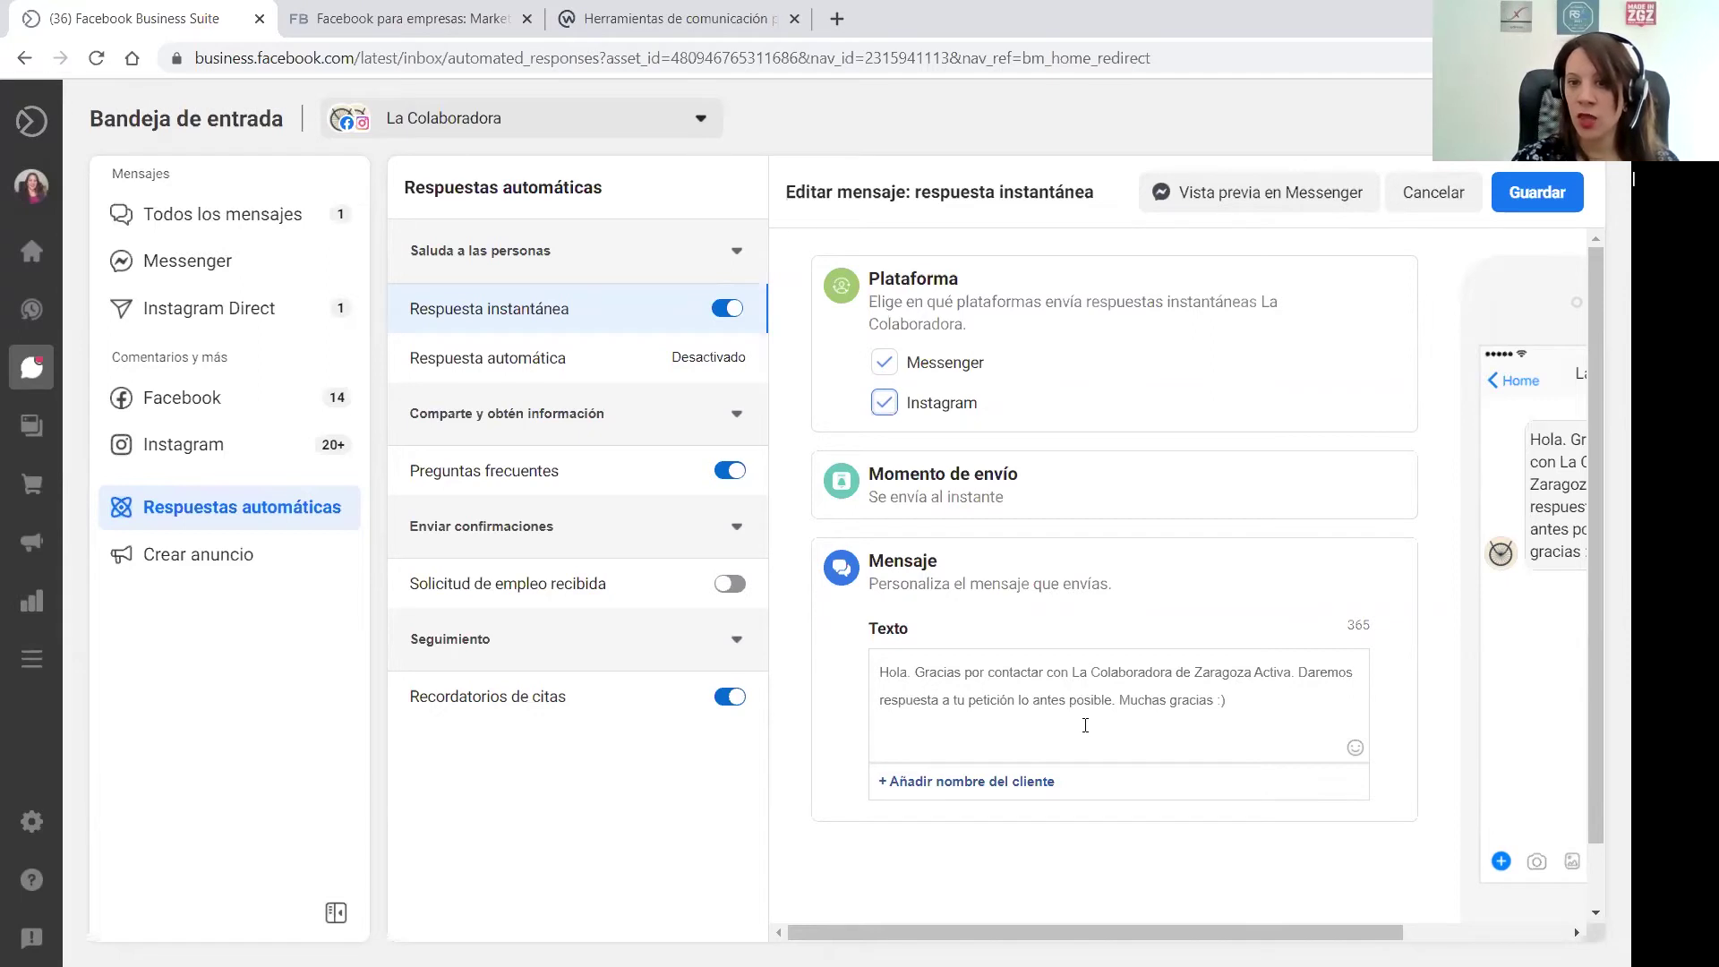
left_click_drag(1289, 933, 1453, 932)
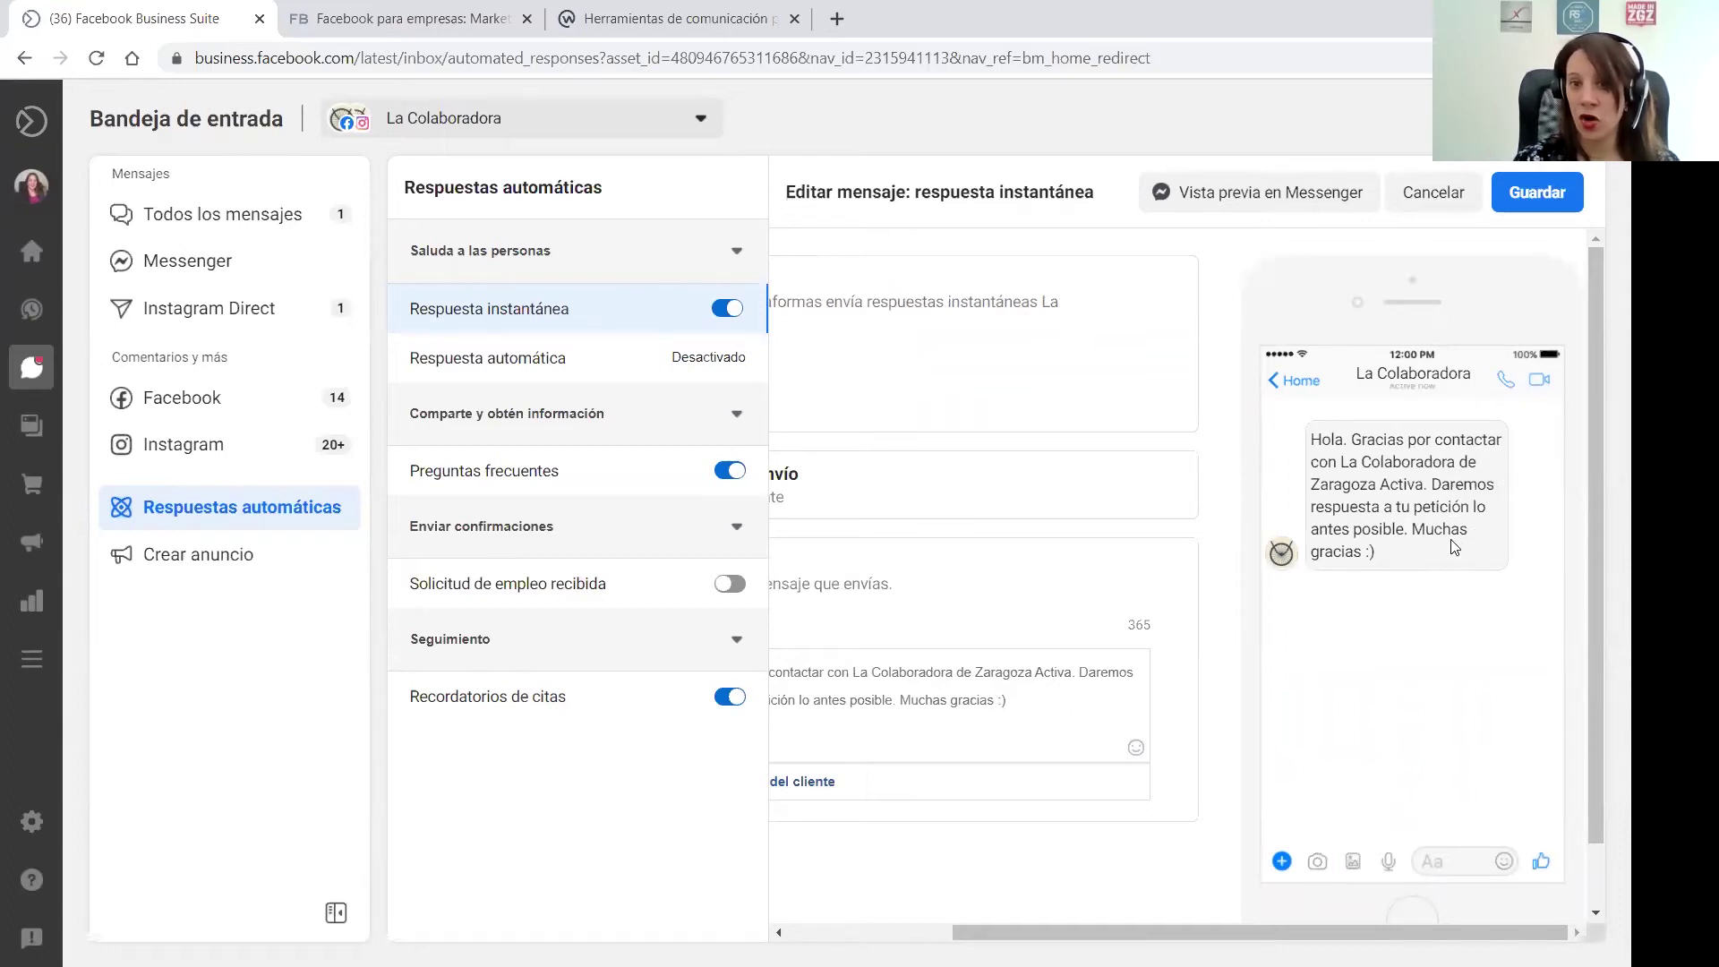
left_click_drag(1200, 931, 1075, 931)
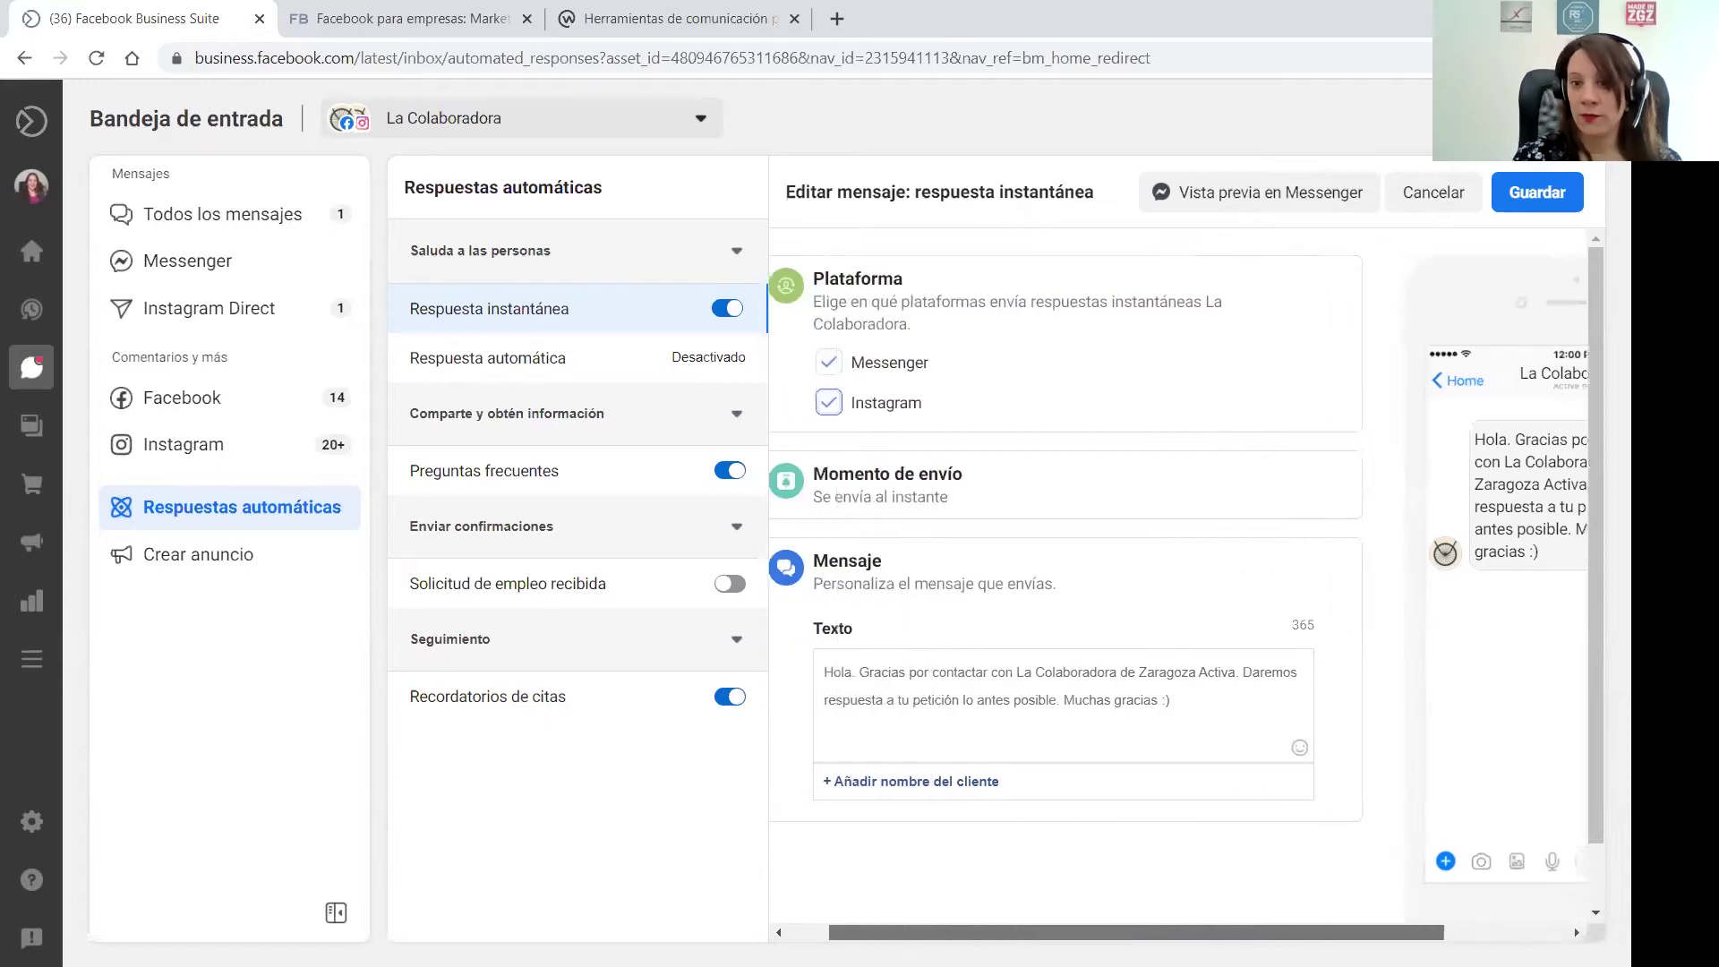
scroll(1226, 730, "left", 1)
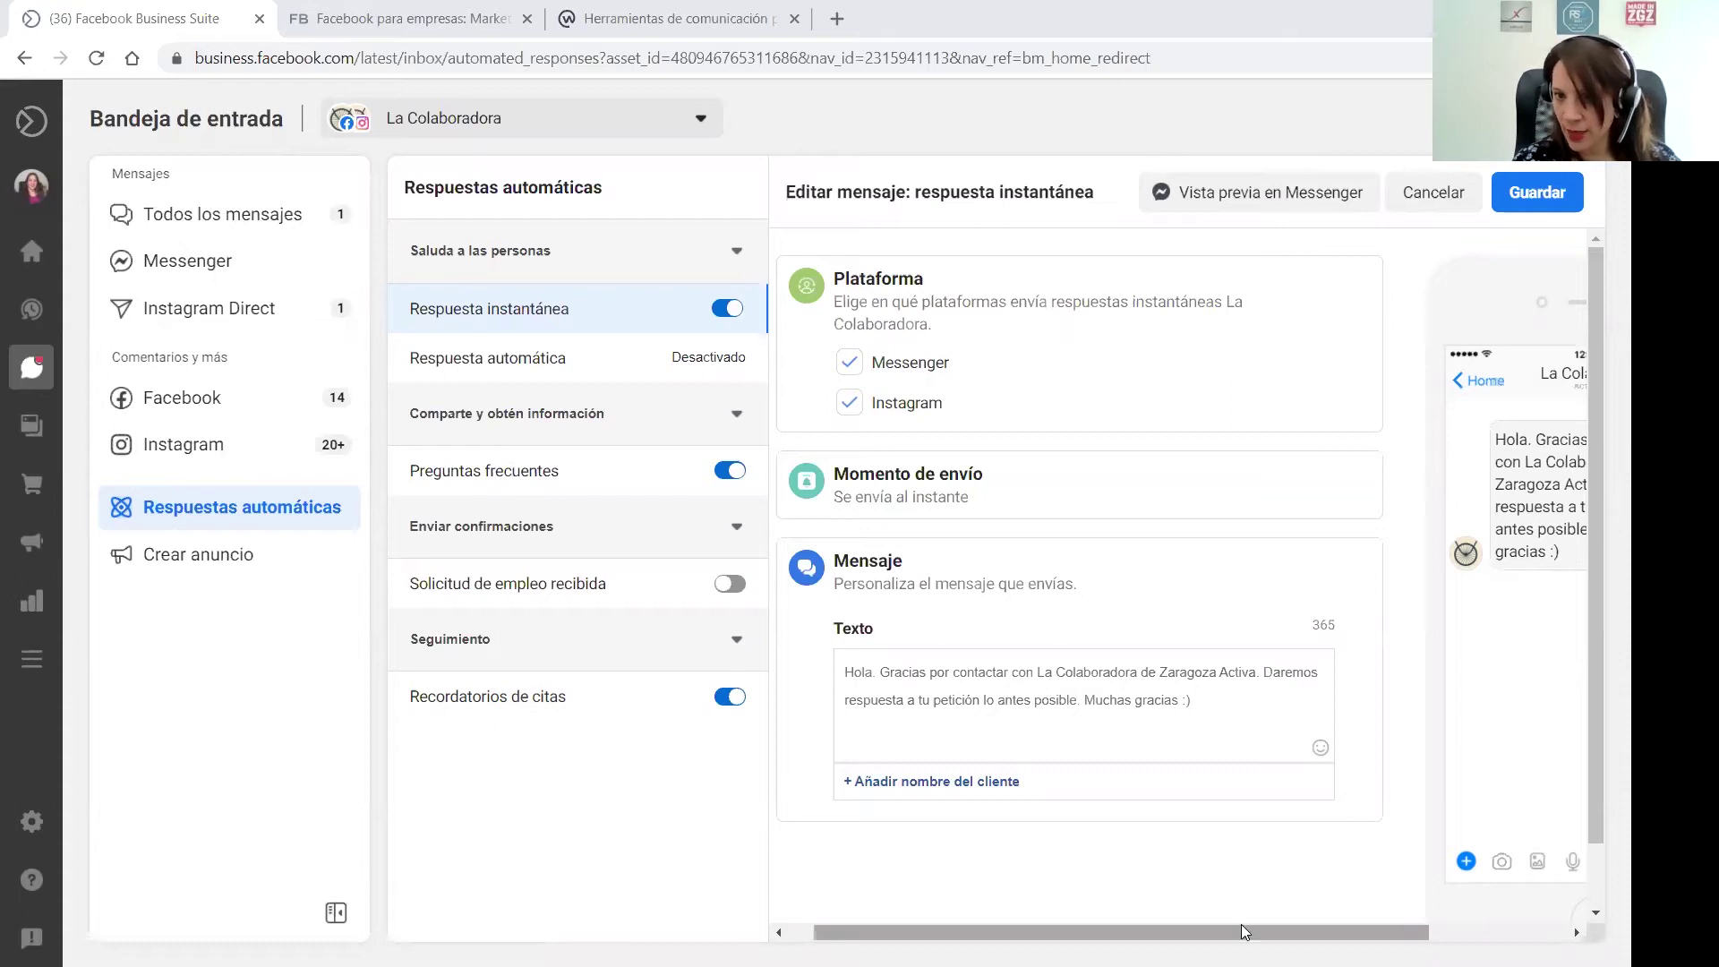
mouse_move(1239, 931)
left_mouse_down()
mouse_move(1373, 931)
mouse_move(1213, 931)
left_mouse_up()
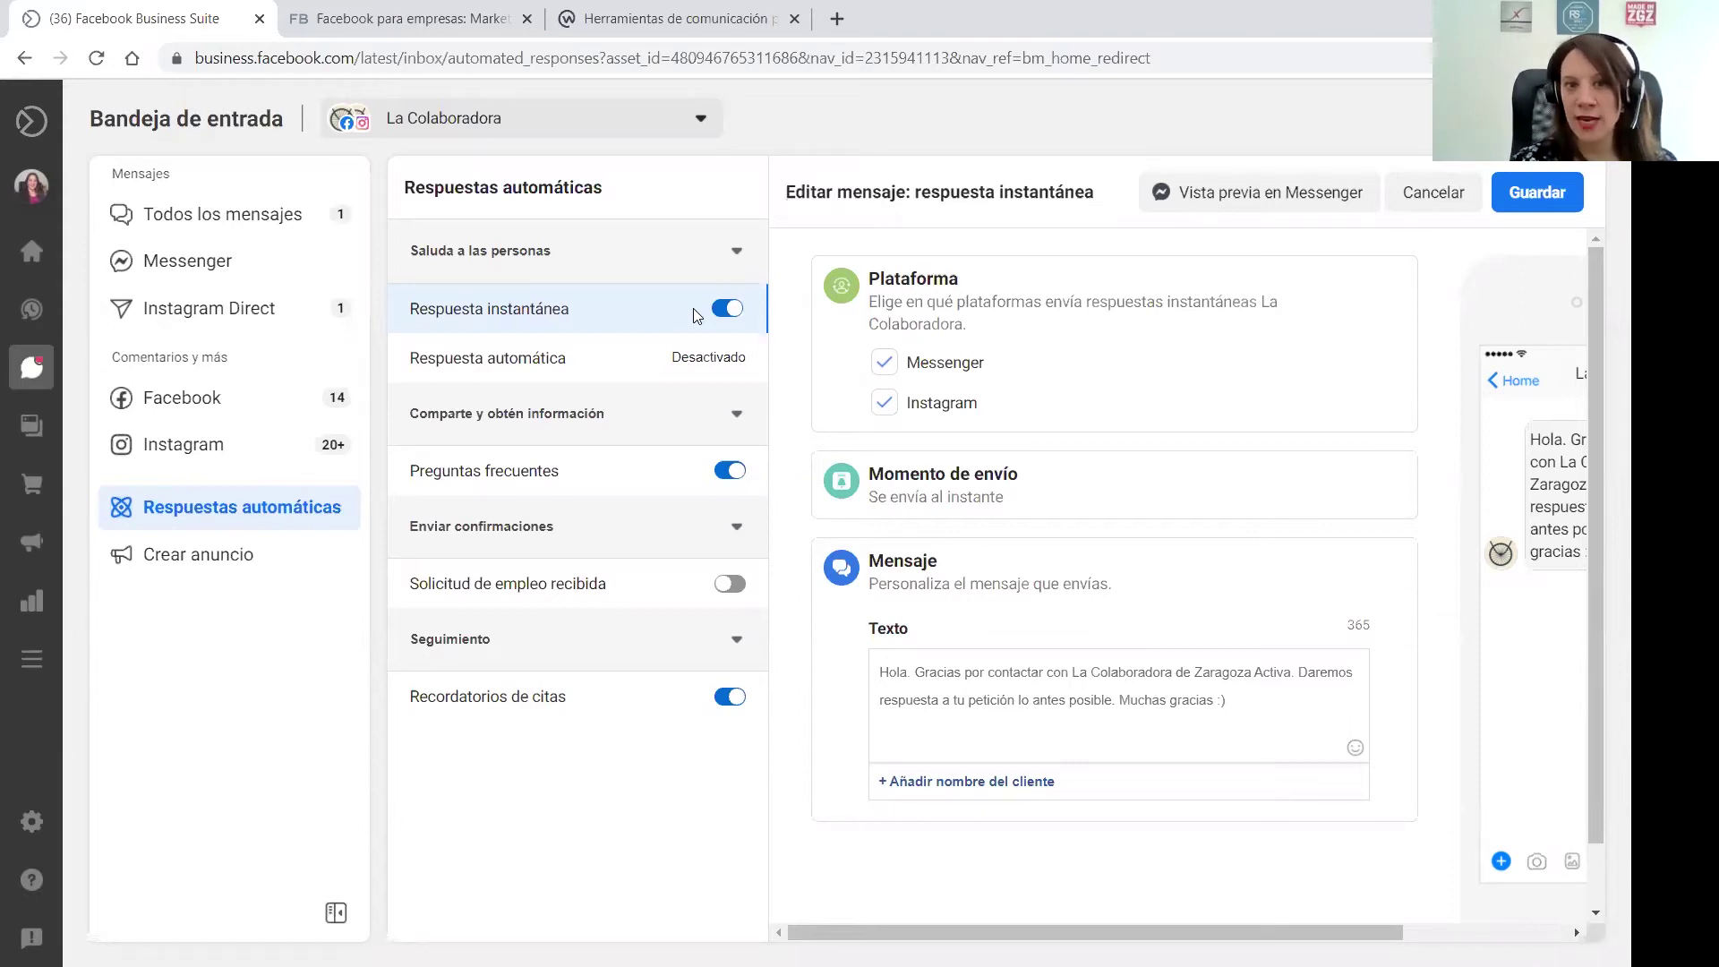
Switch the instant reply off and back on to demonstrate its activation
left_click(722, 313)
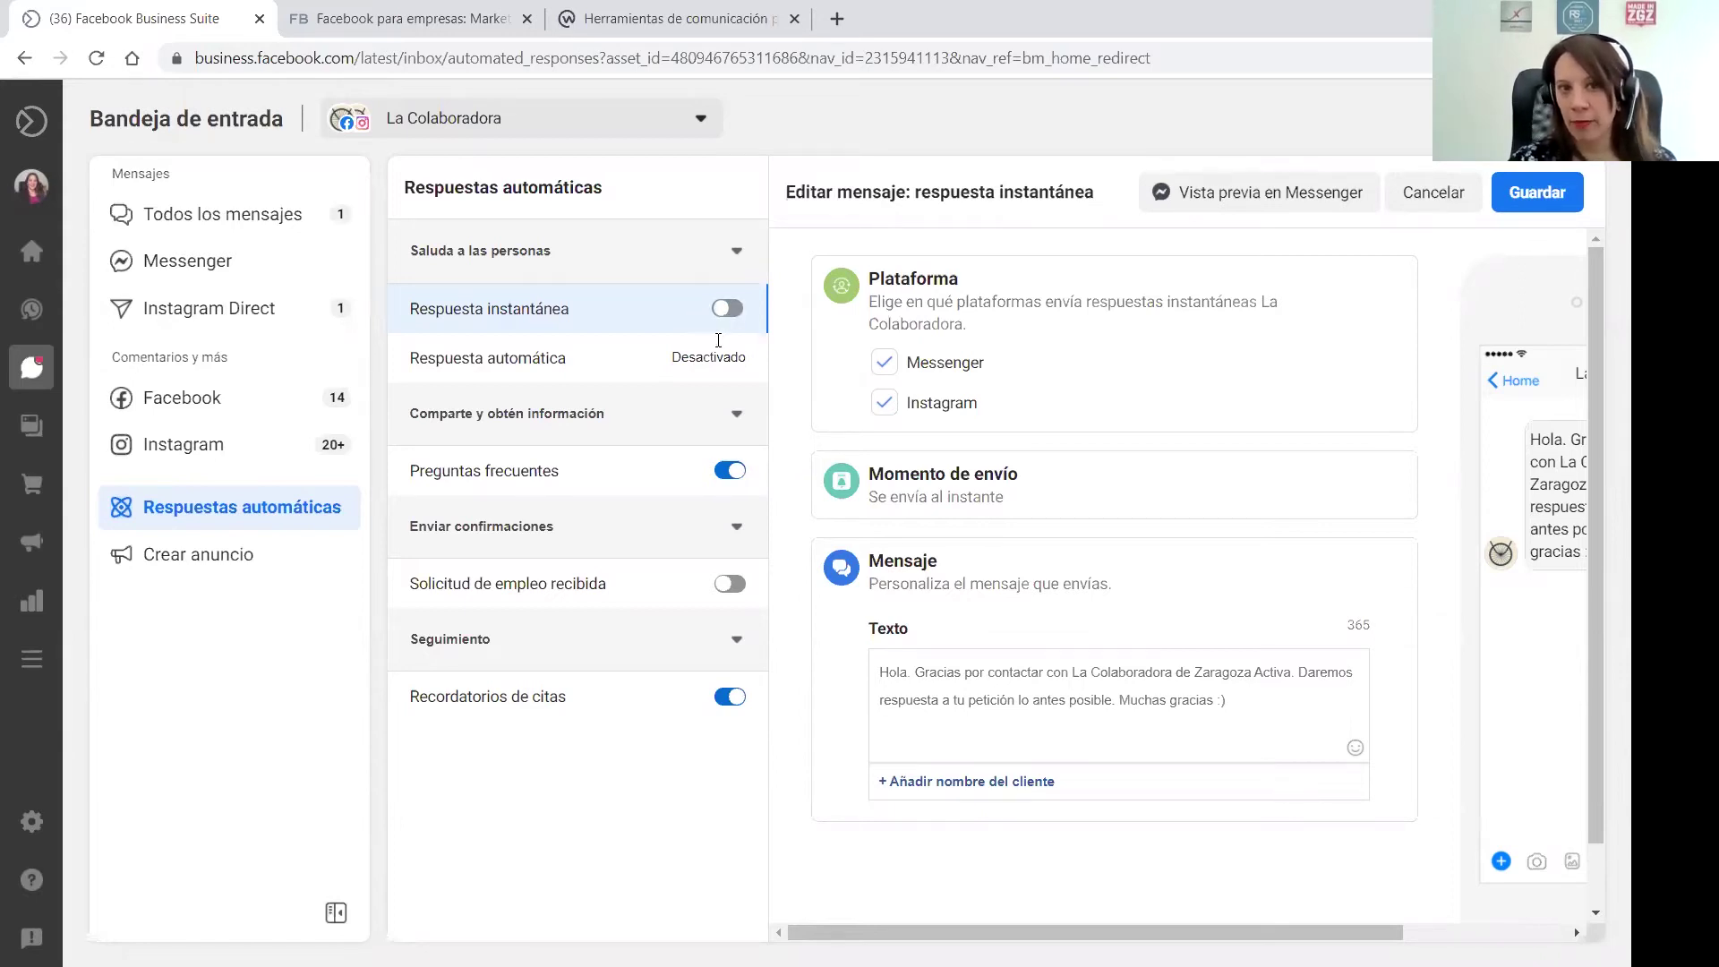
left_click(731, 313)
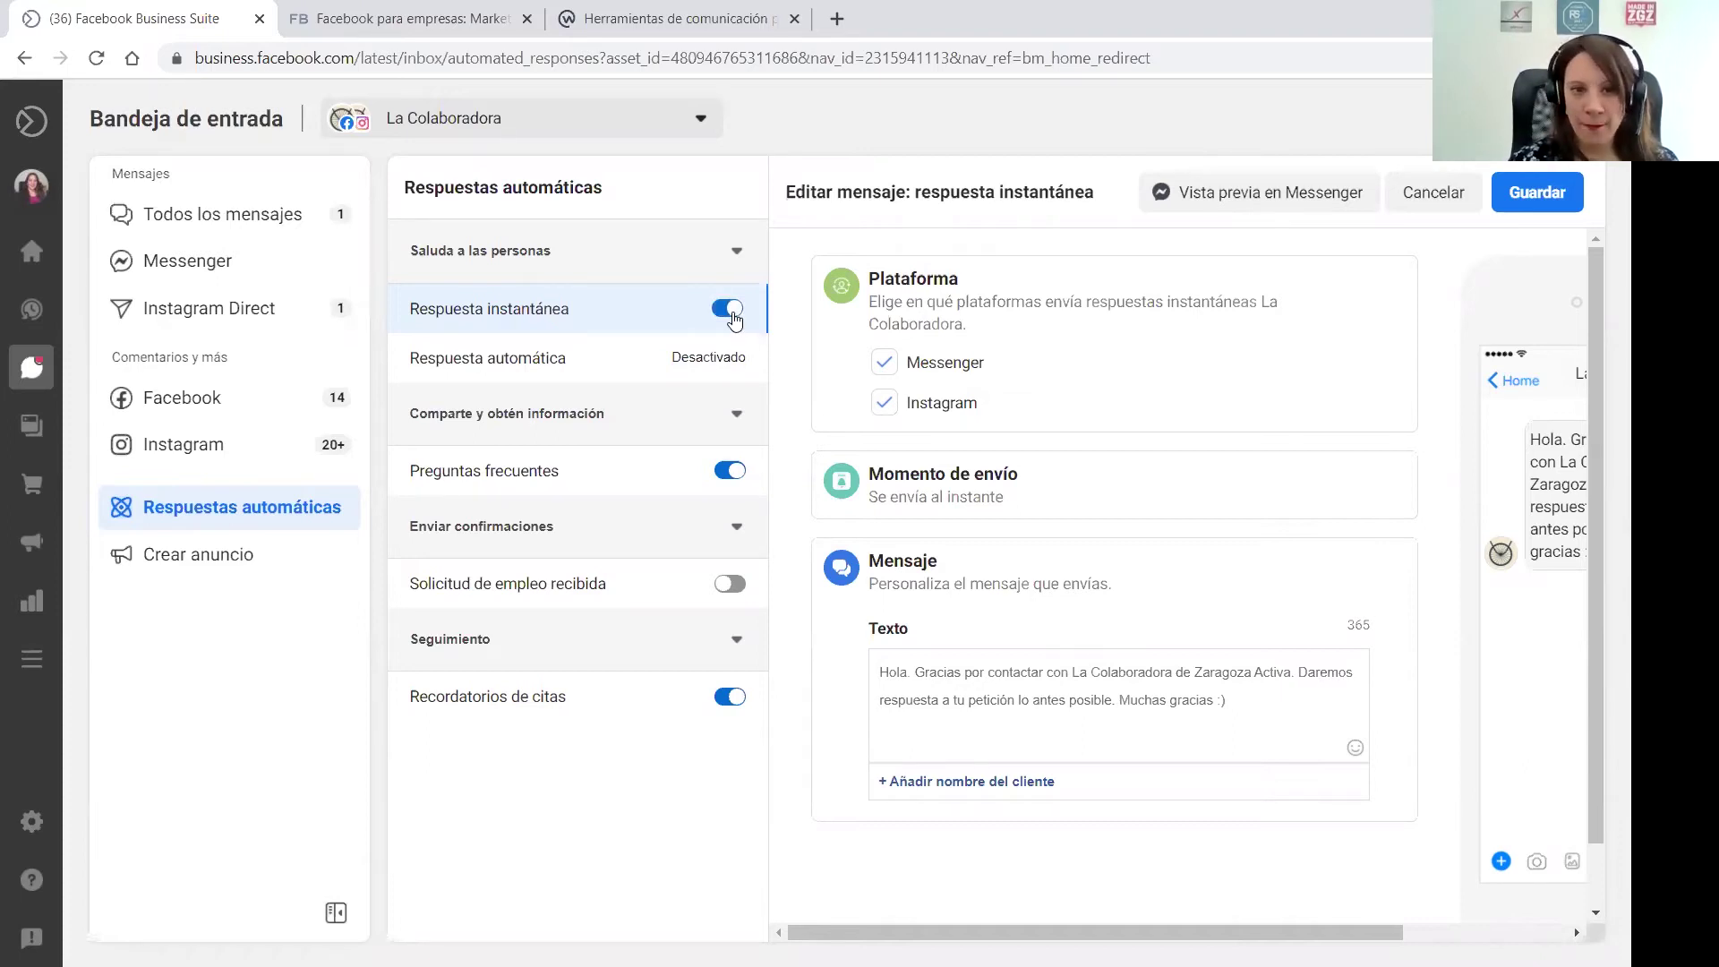
left_click(738, 254)
left_click(739, 254)
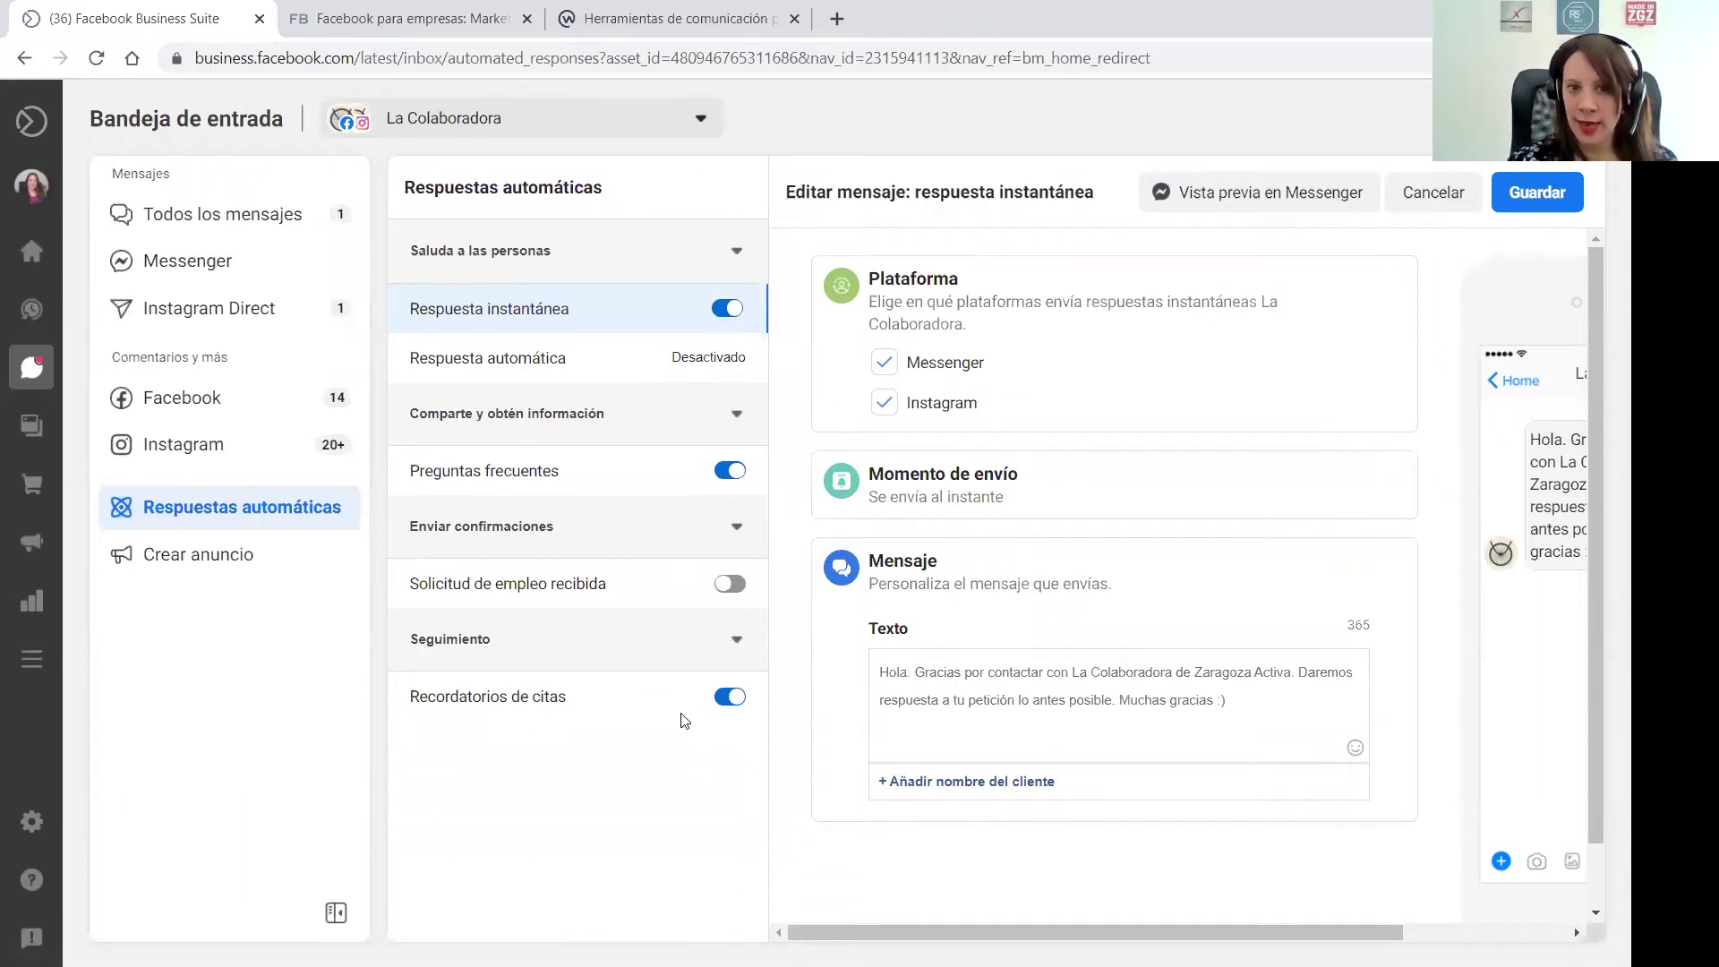
left_click(715, 310)
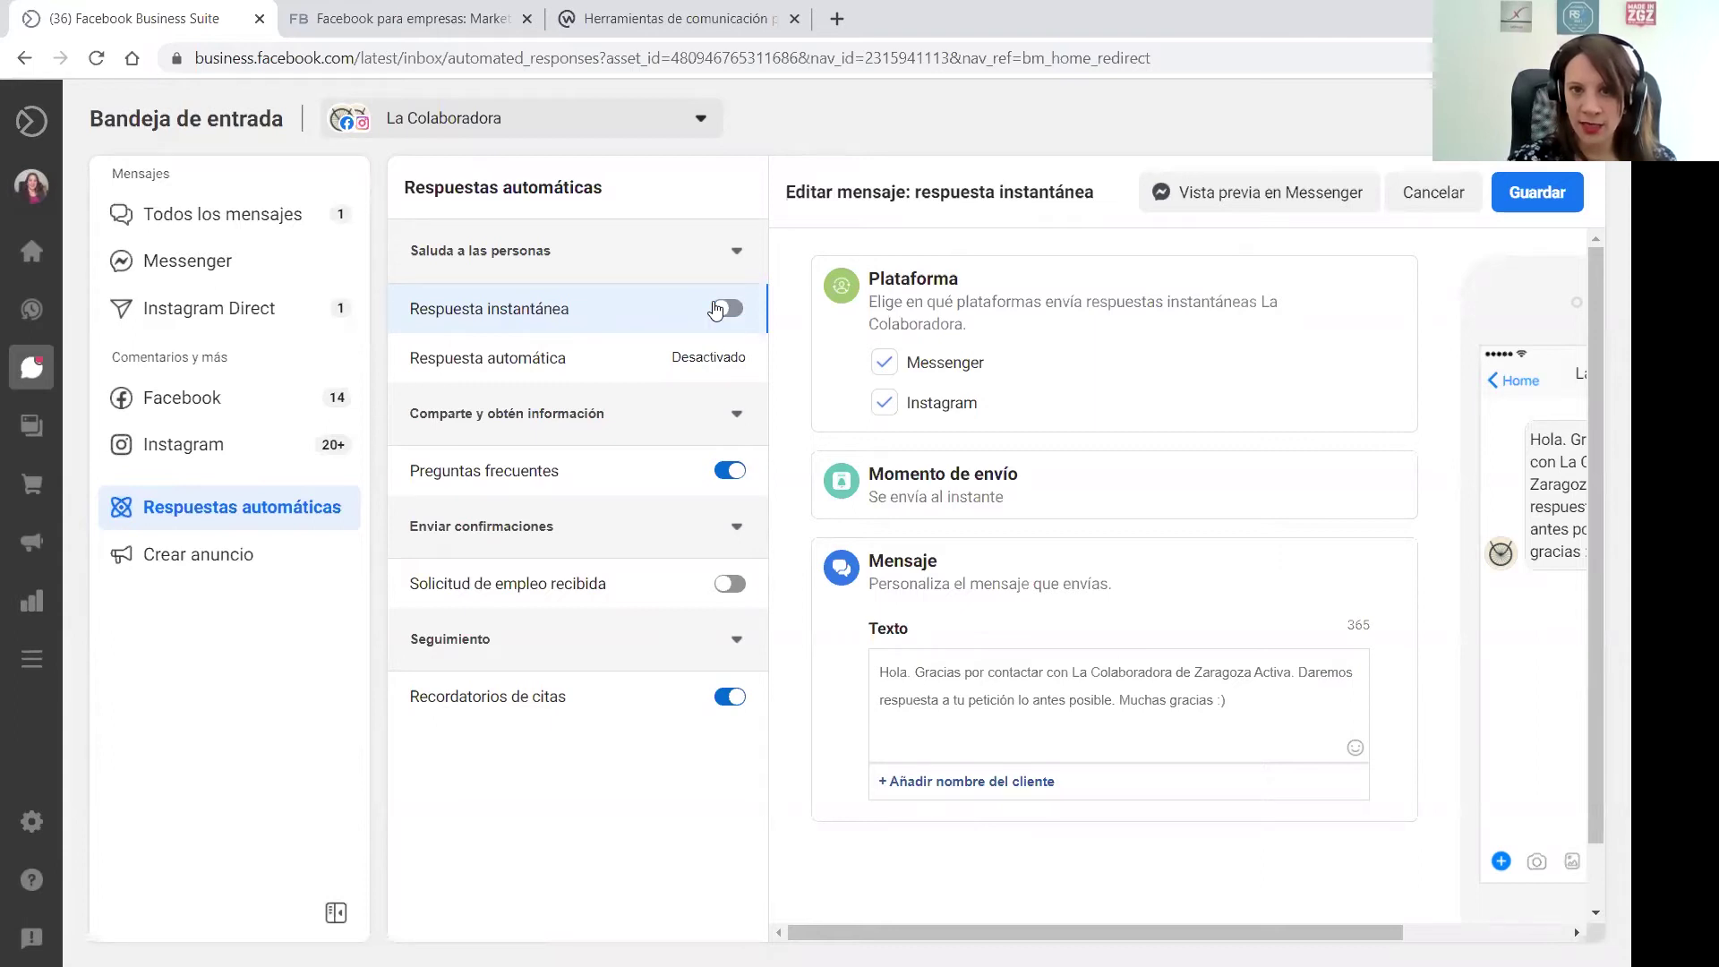
left_click(737, 315)
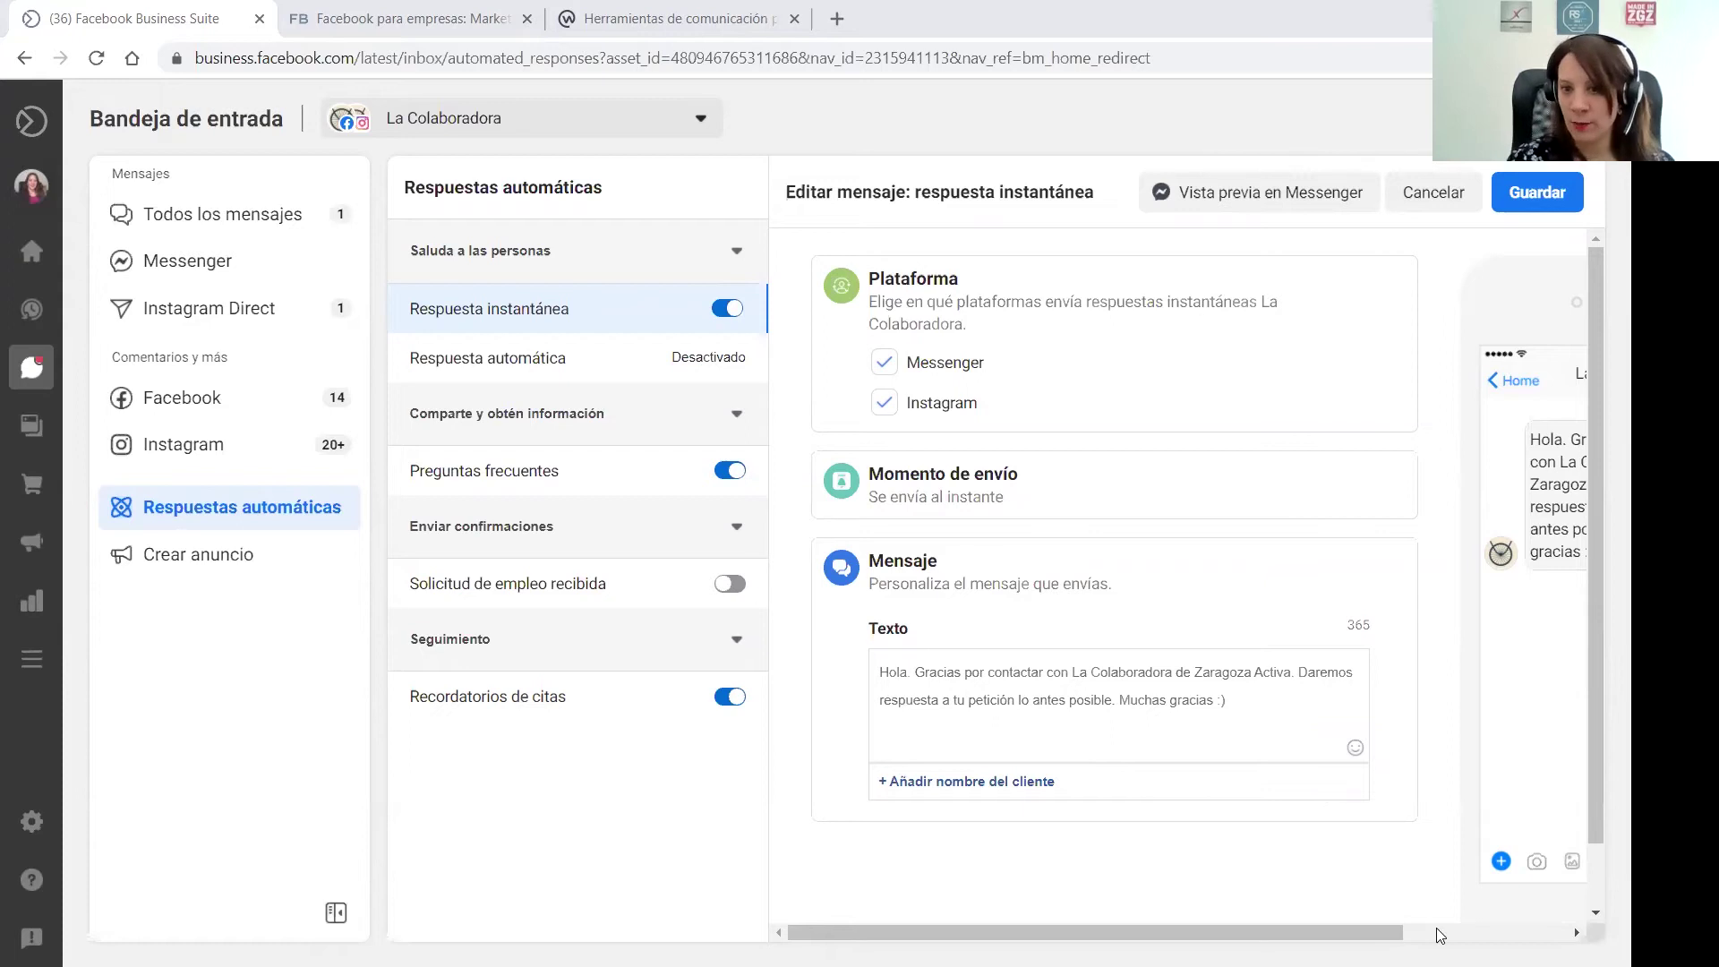
Check the instant reply preview, and examine the contact details, labels and notes of the first Messenger conversation
left_click_drag(1356, 931, 1520, 931)
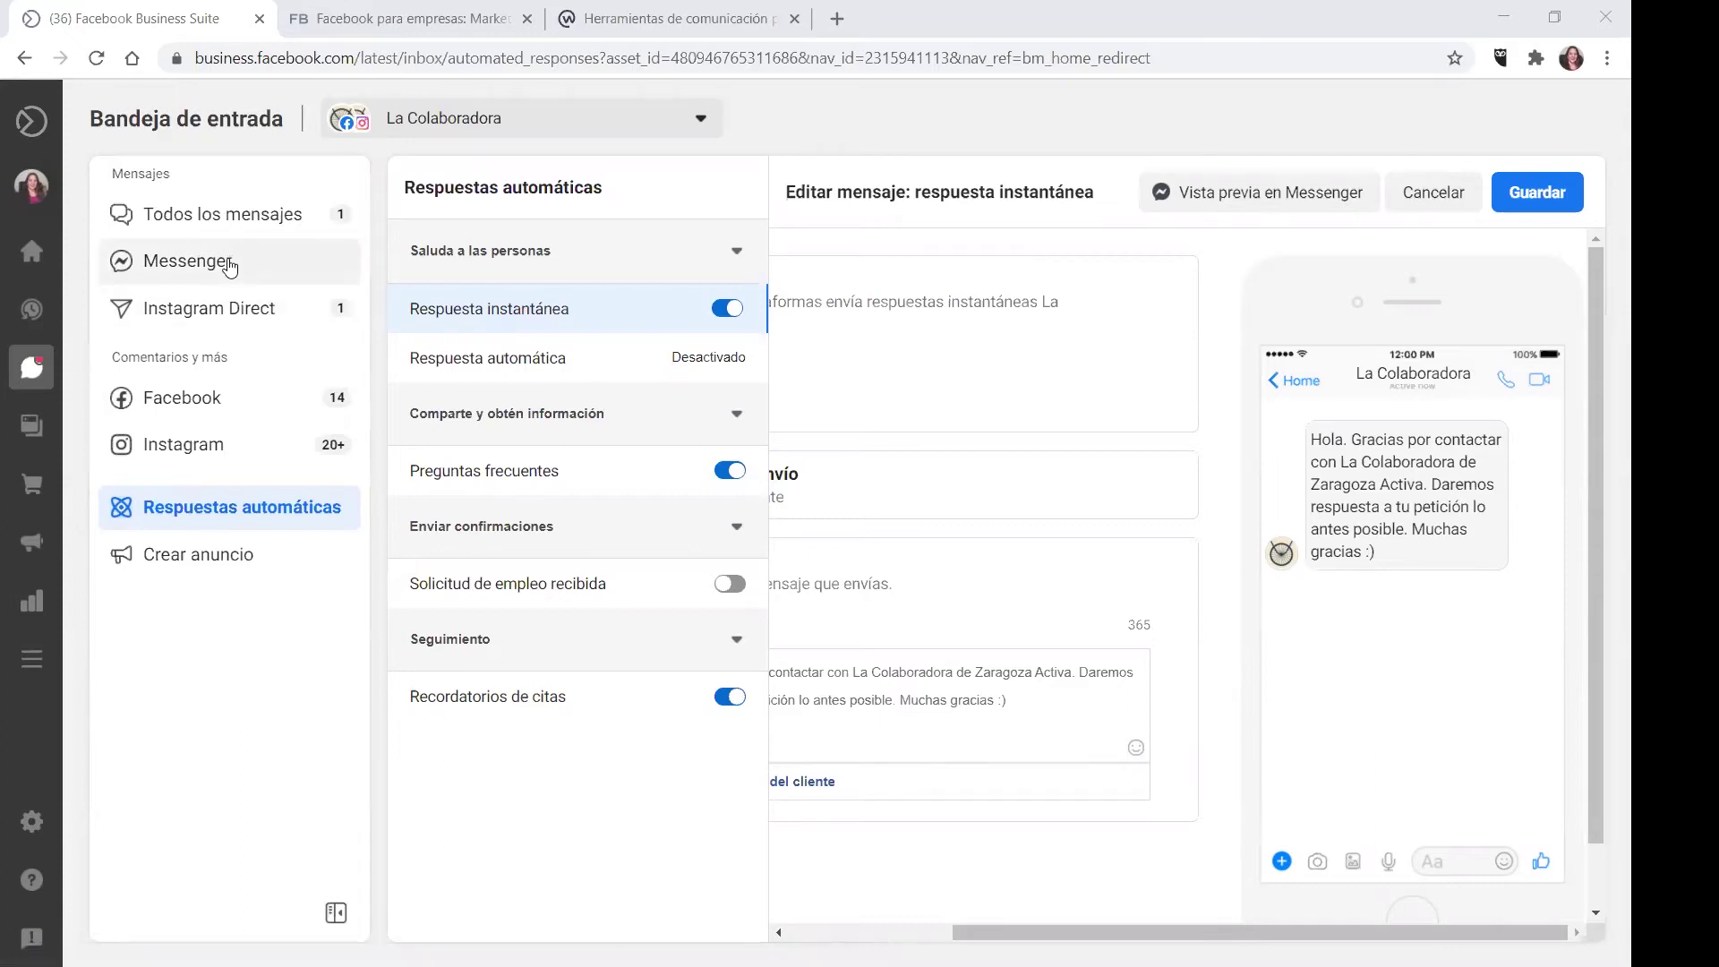
left_click(230, 266)
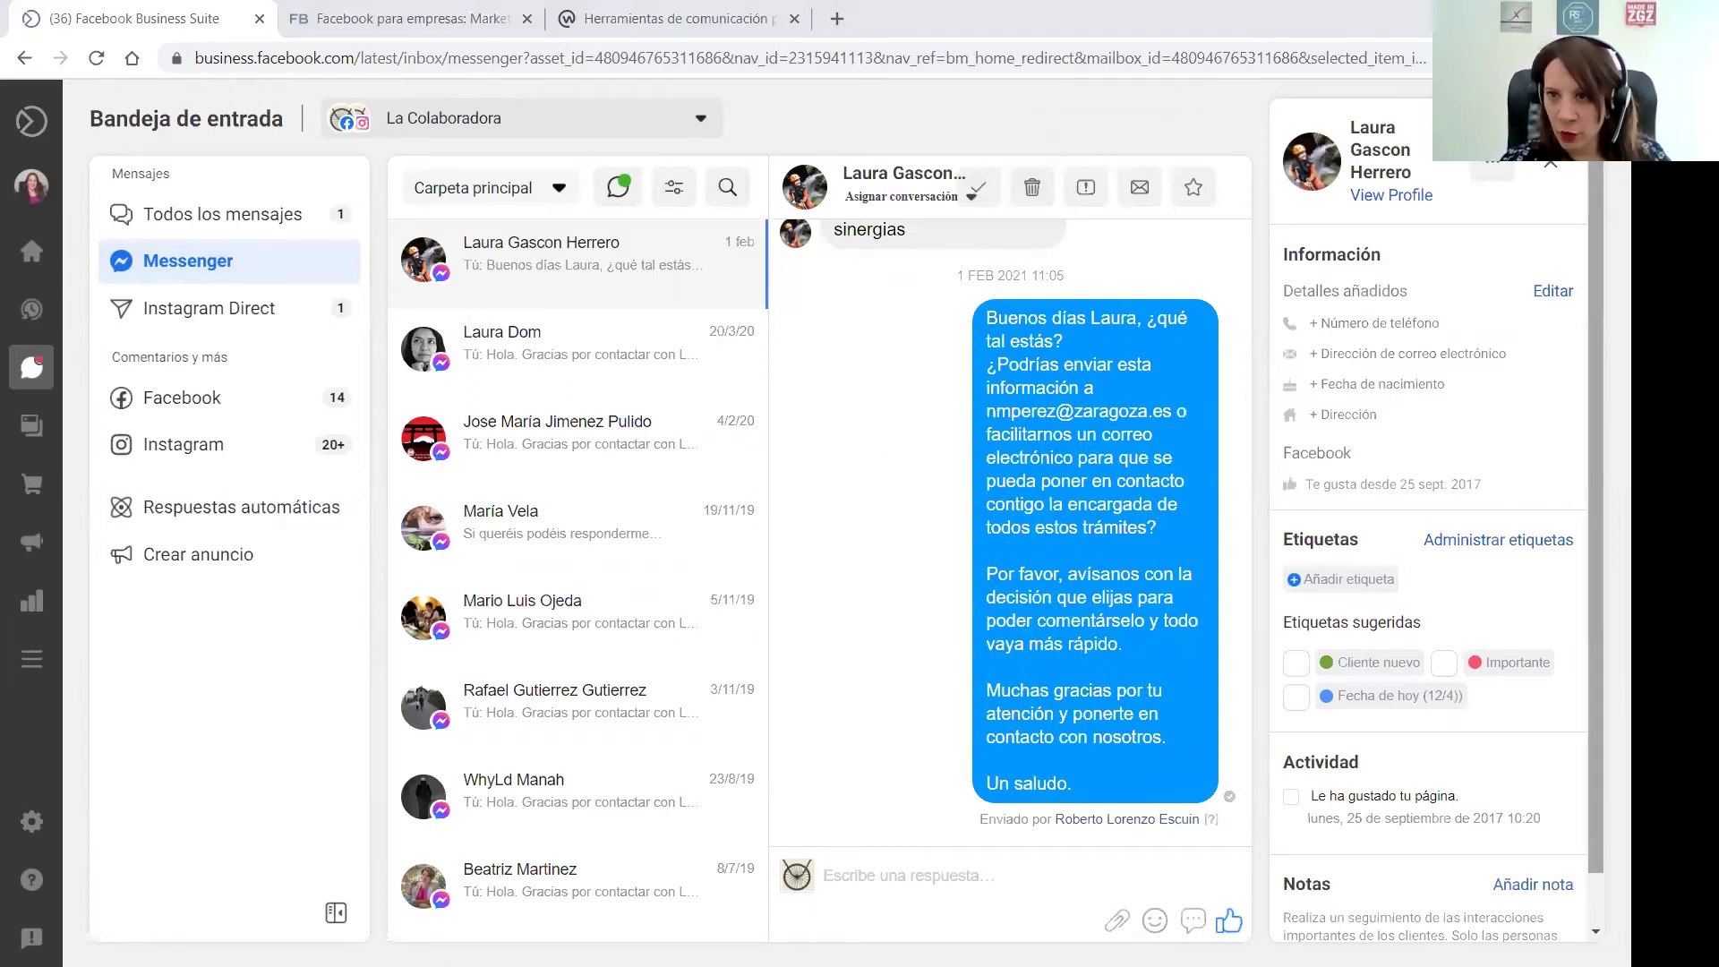
scroll(1432, 537, "down", 1)
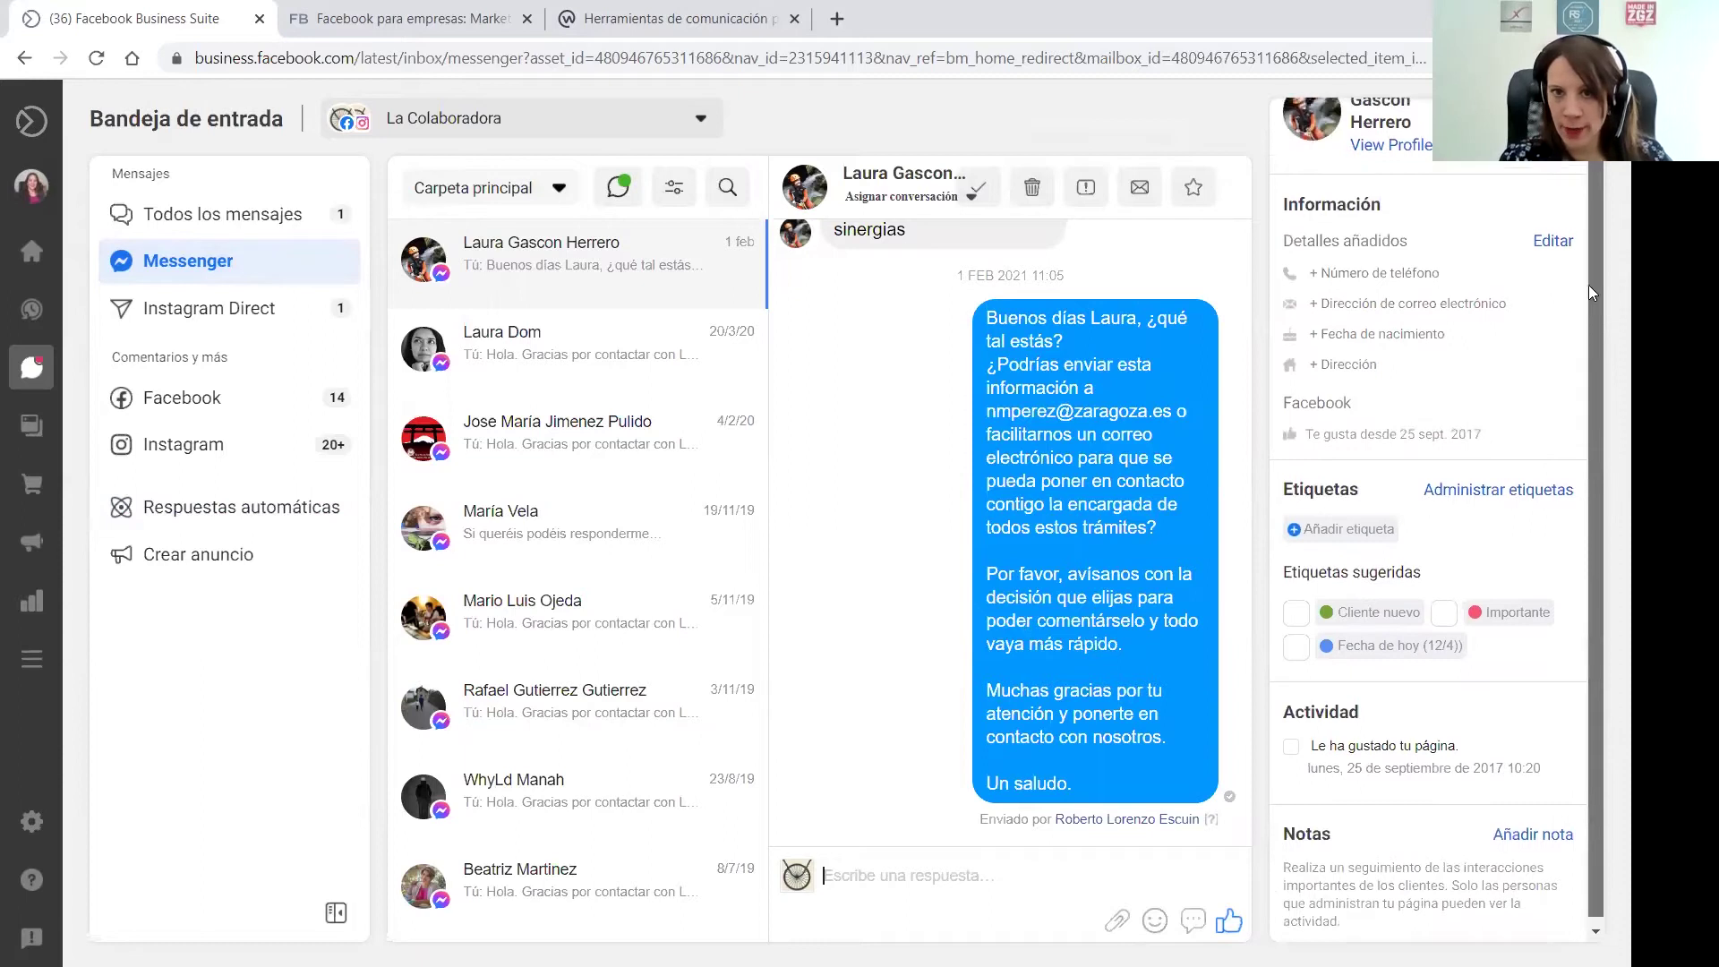
scroll(1577, 244, "up", 1)
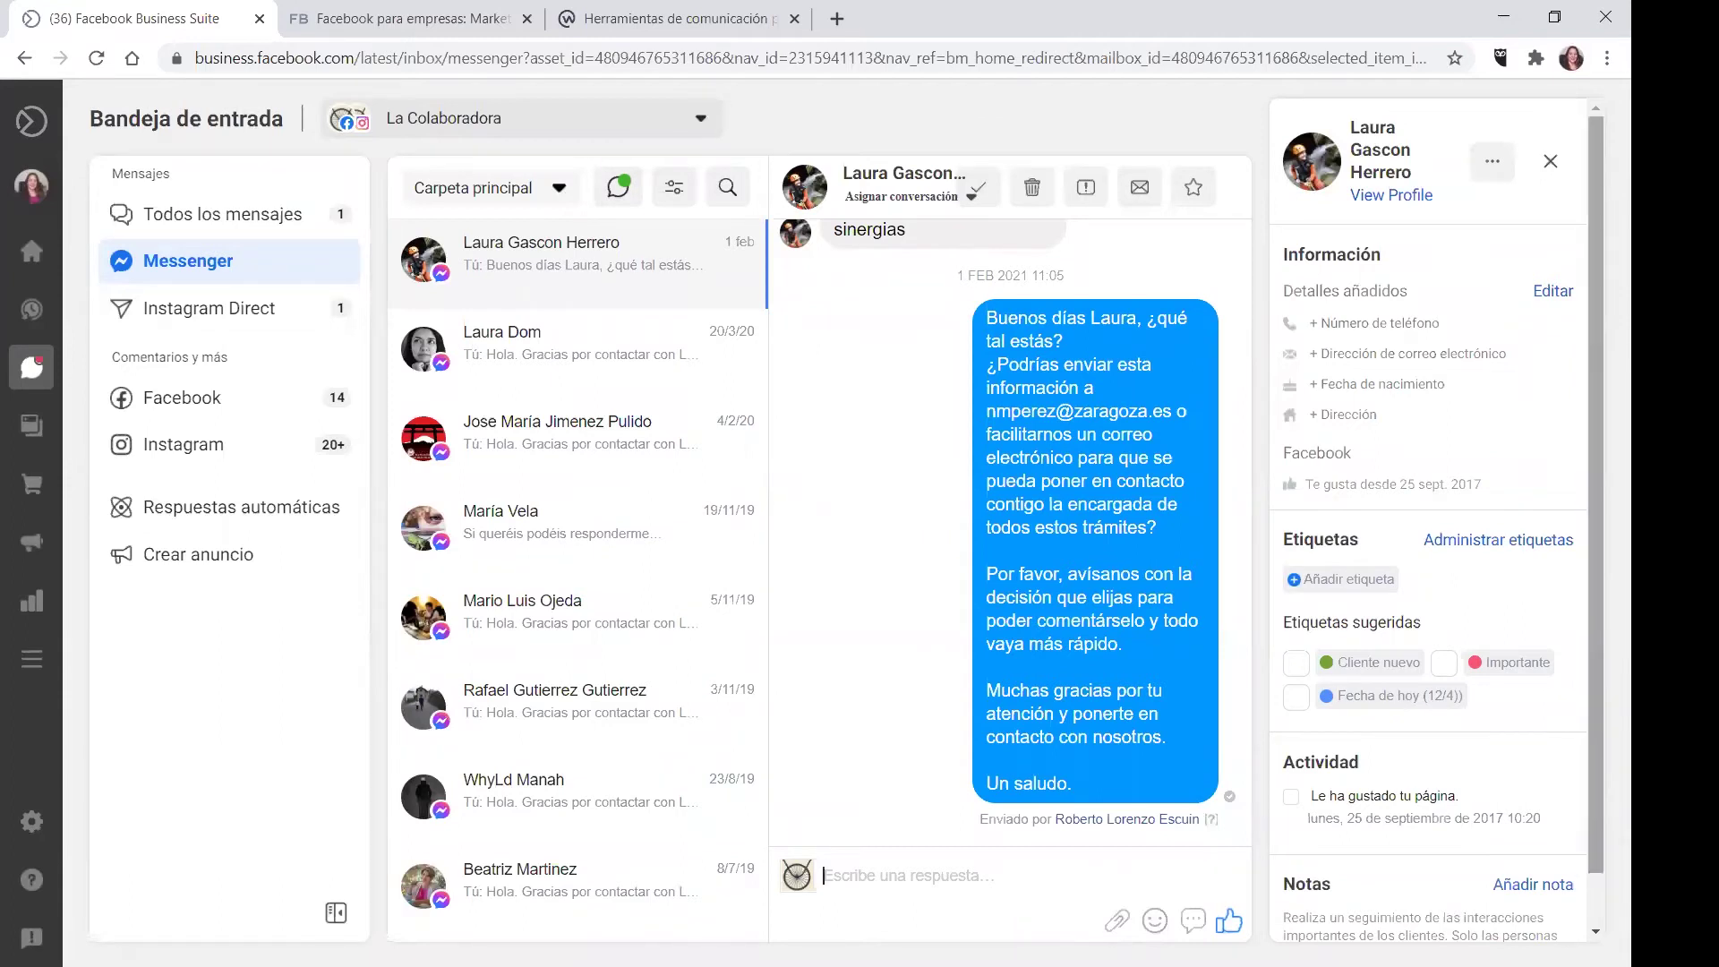
scroll(1432, 520, "down", 1)
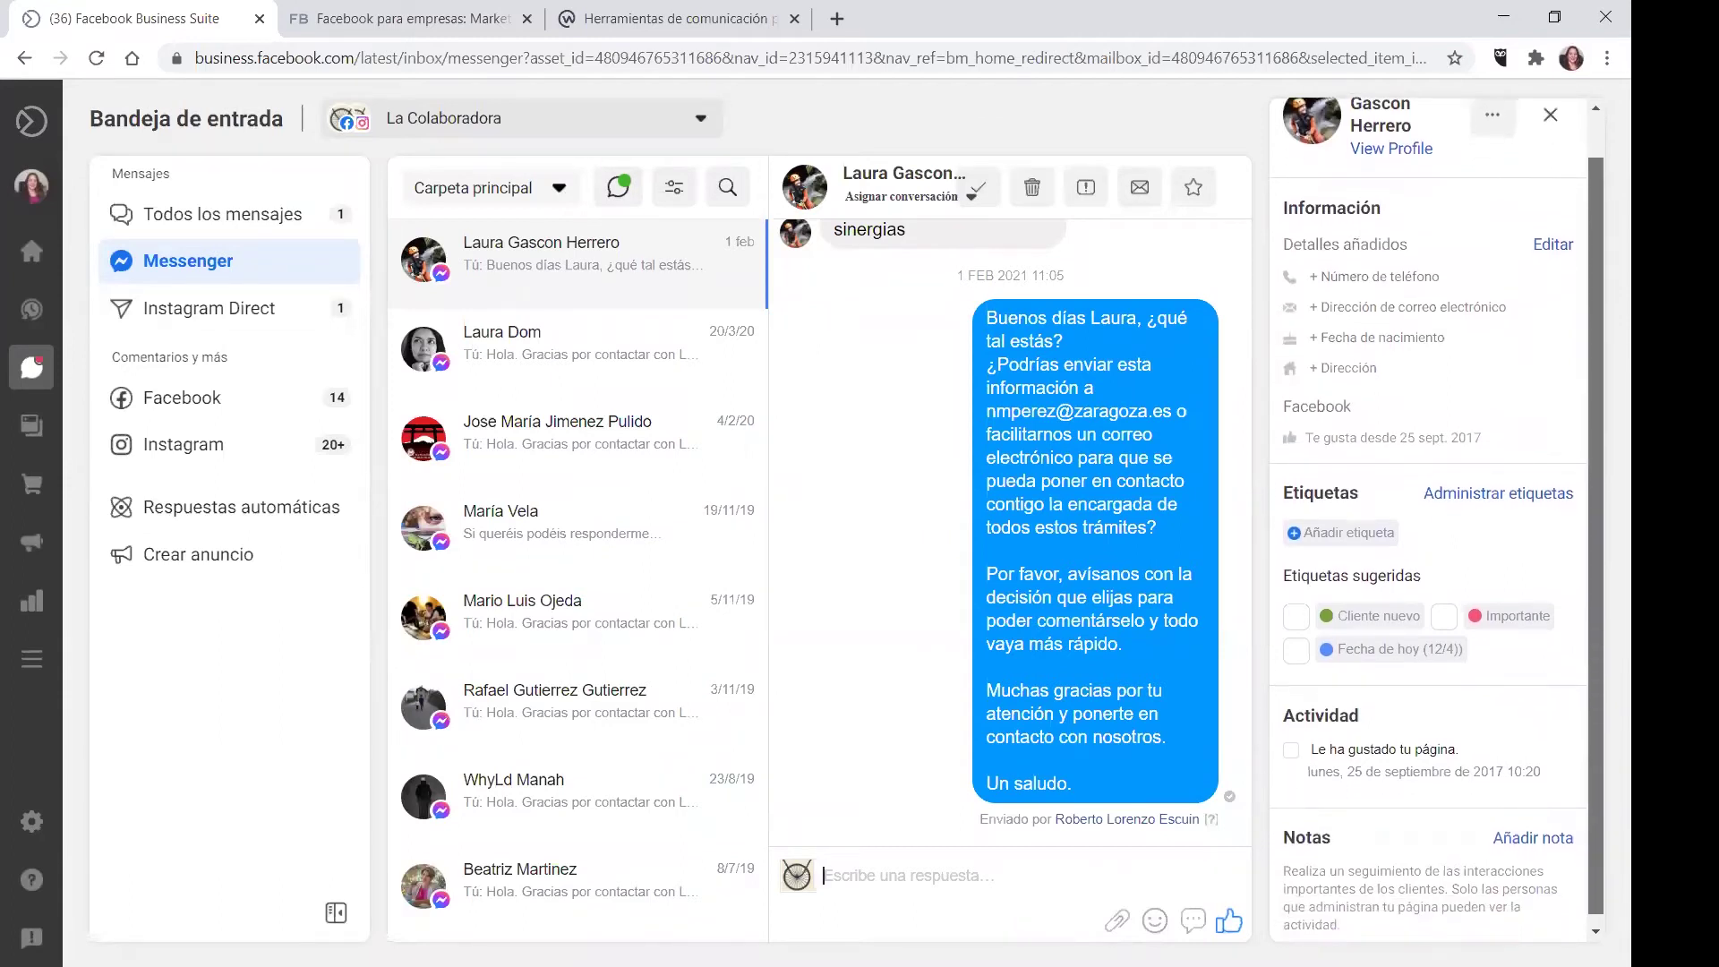
scroll(1432, 519, "up", 1)
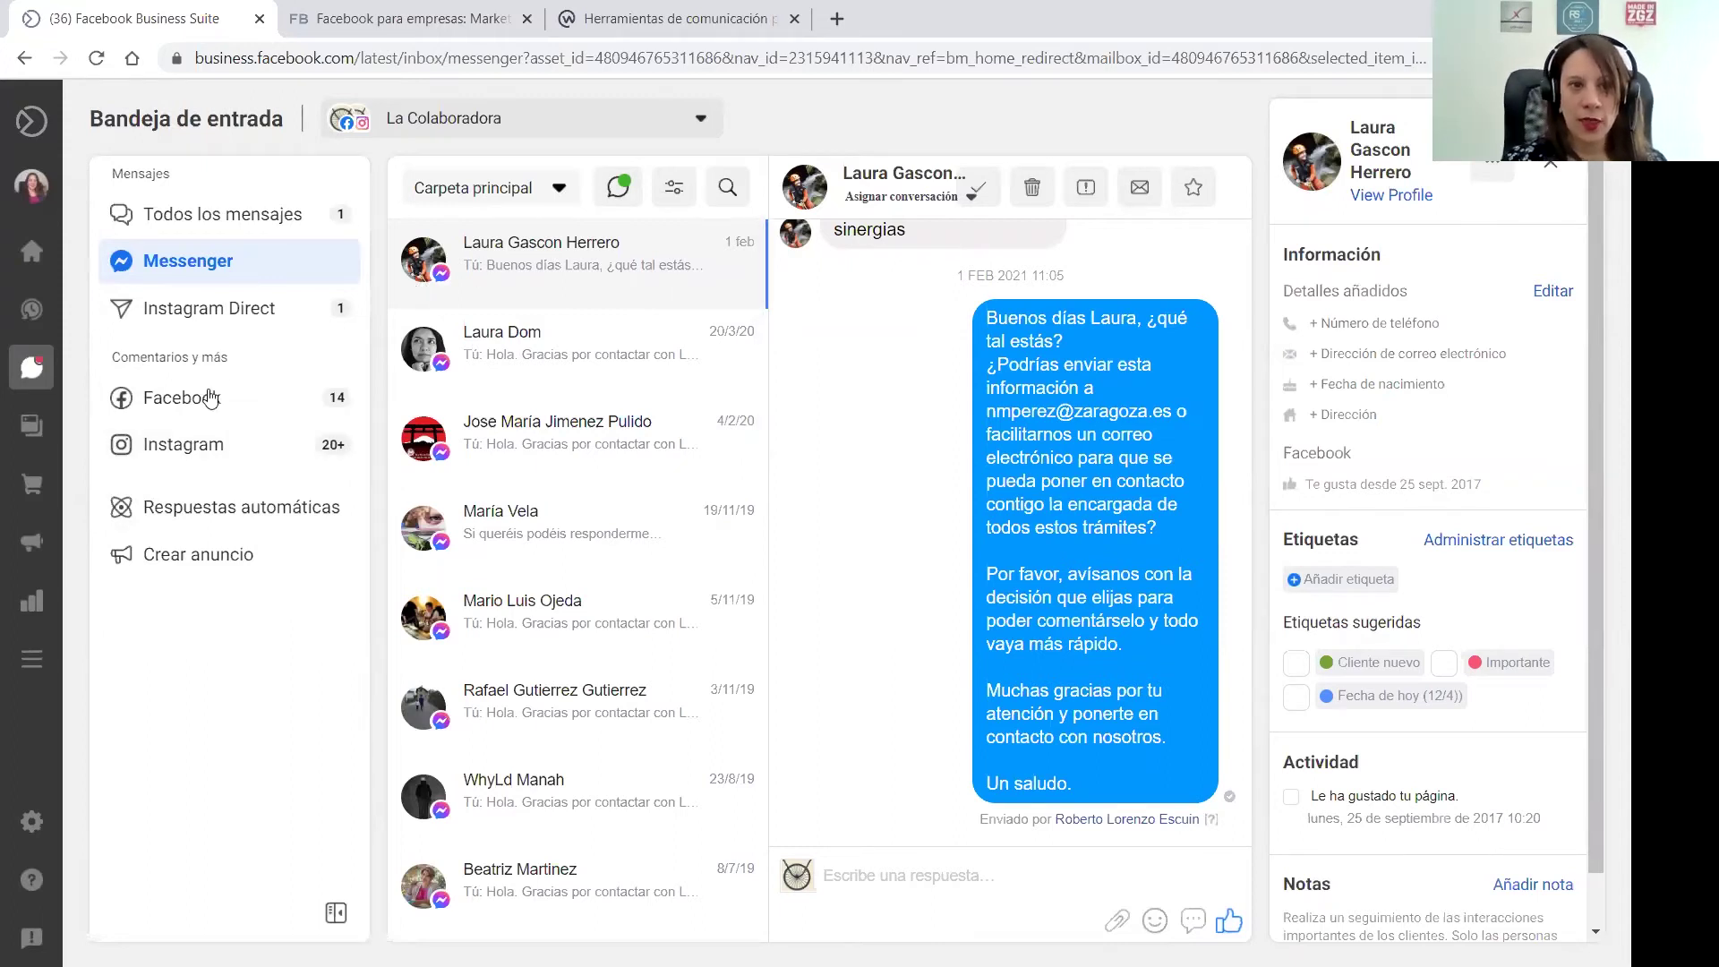
Revisit the automated responses and view the inbox's options for creating an ad
left_click(181, 523)
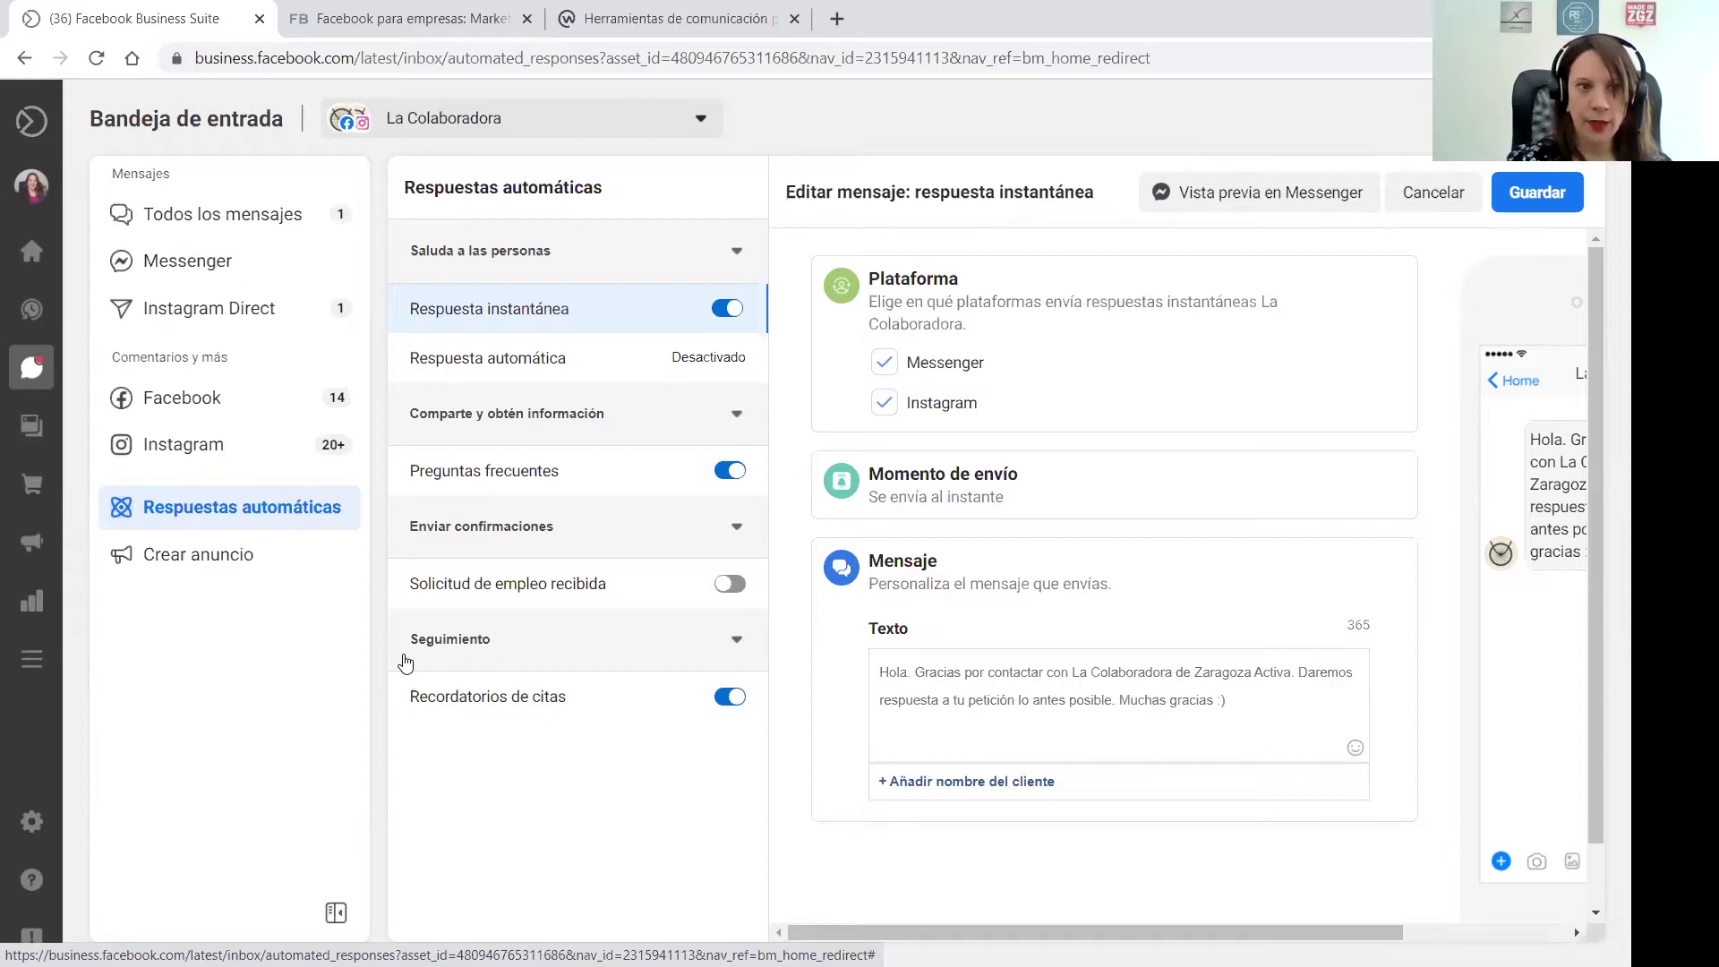
left_click(188, 558)
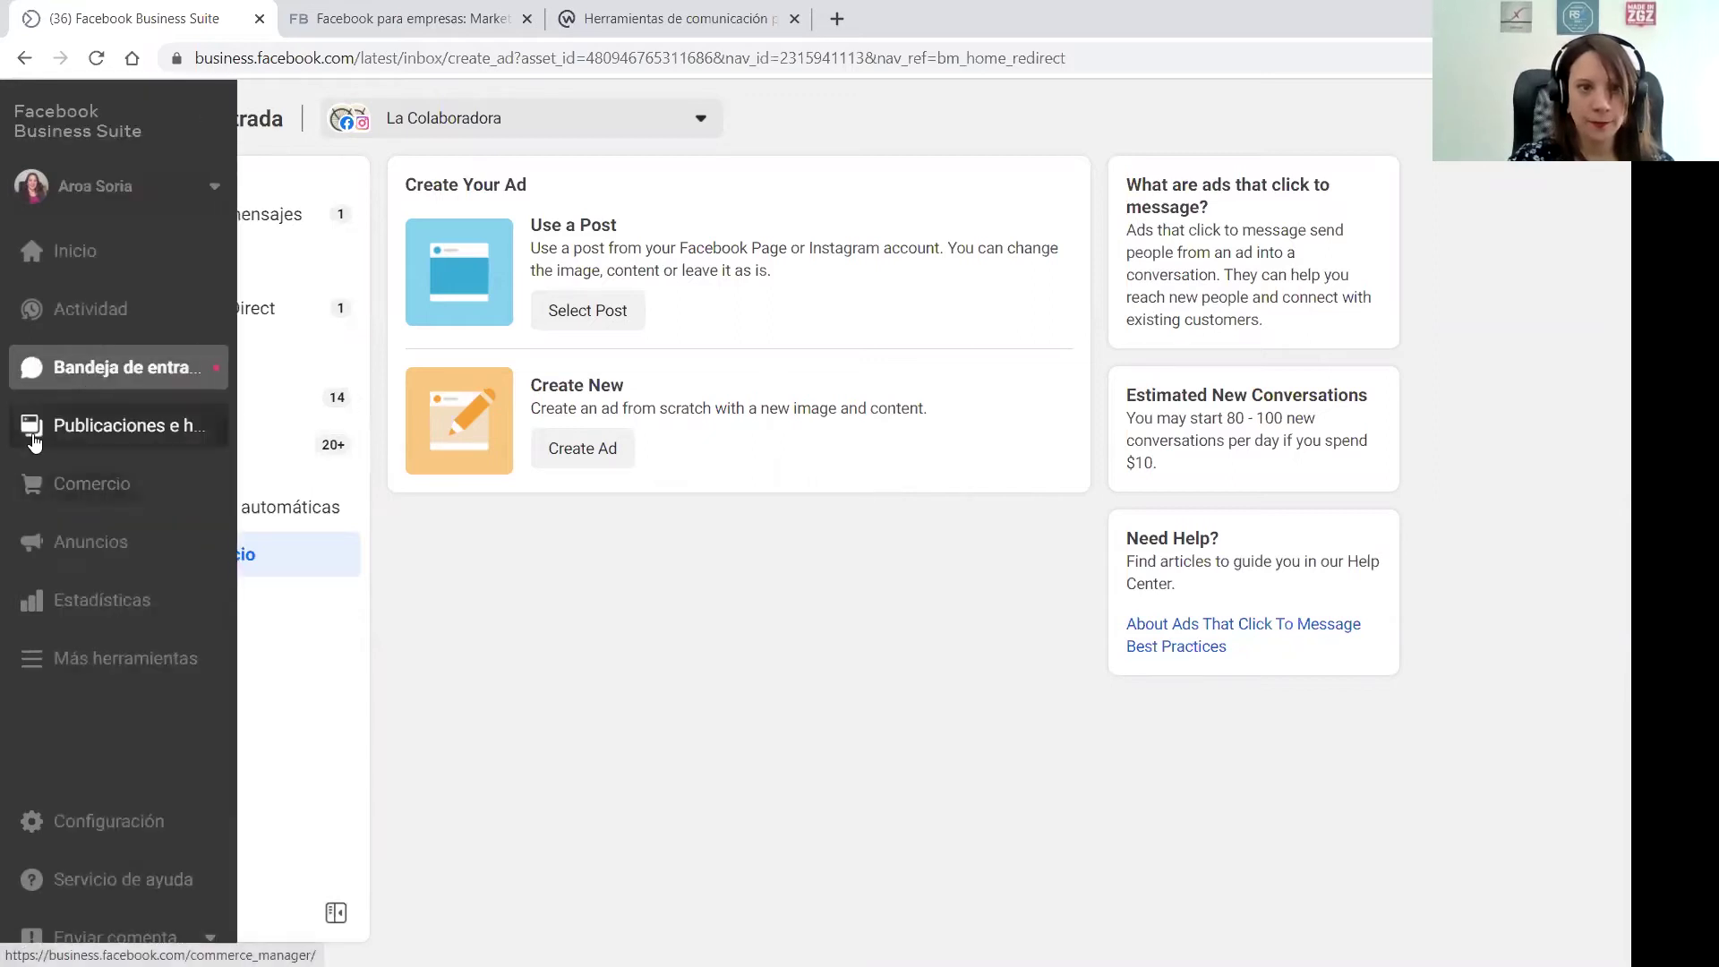
Start a new post from the posts and stories section, targeting both the La Colaboradora Facebook page and the lacolaboradorazgz Instagram account
left_click(33, 442)
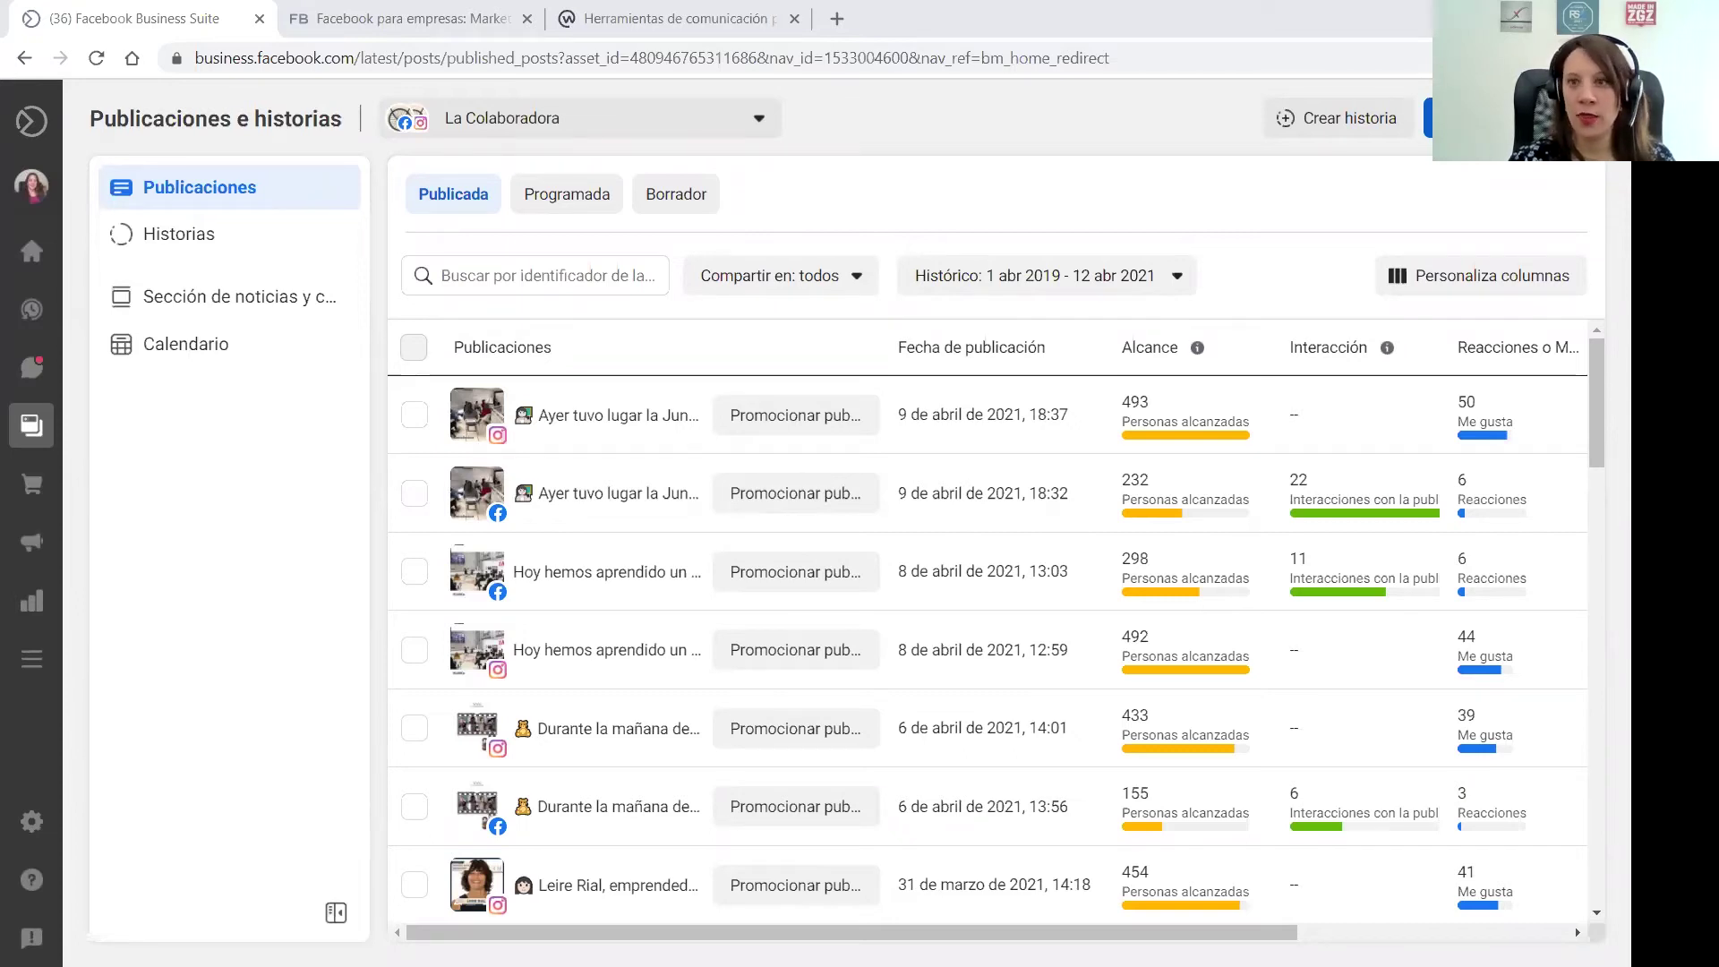
left_click(1477, 117)
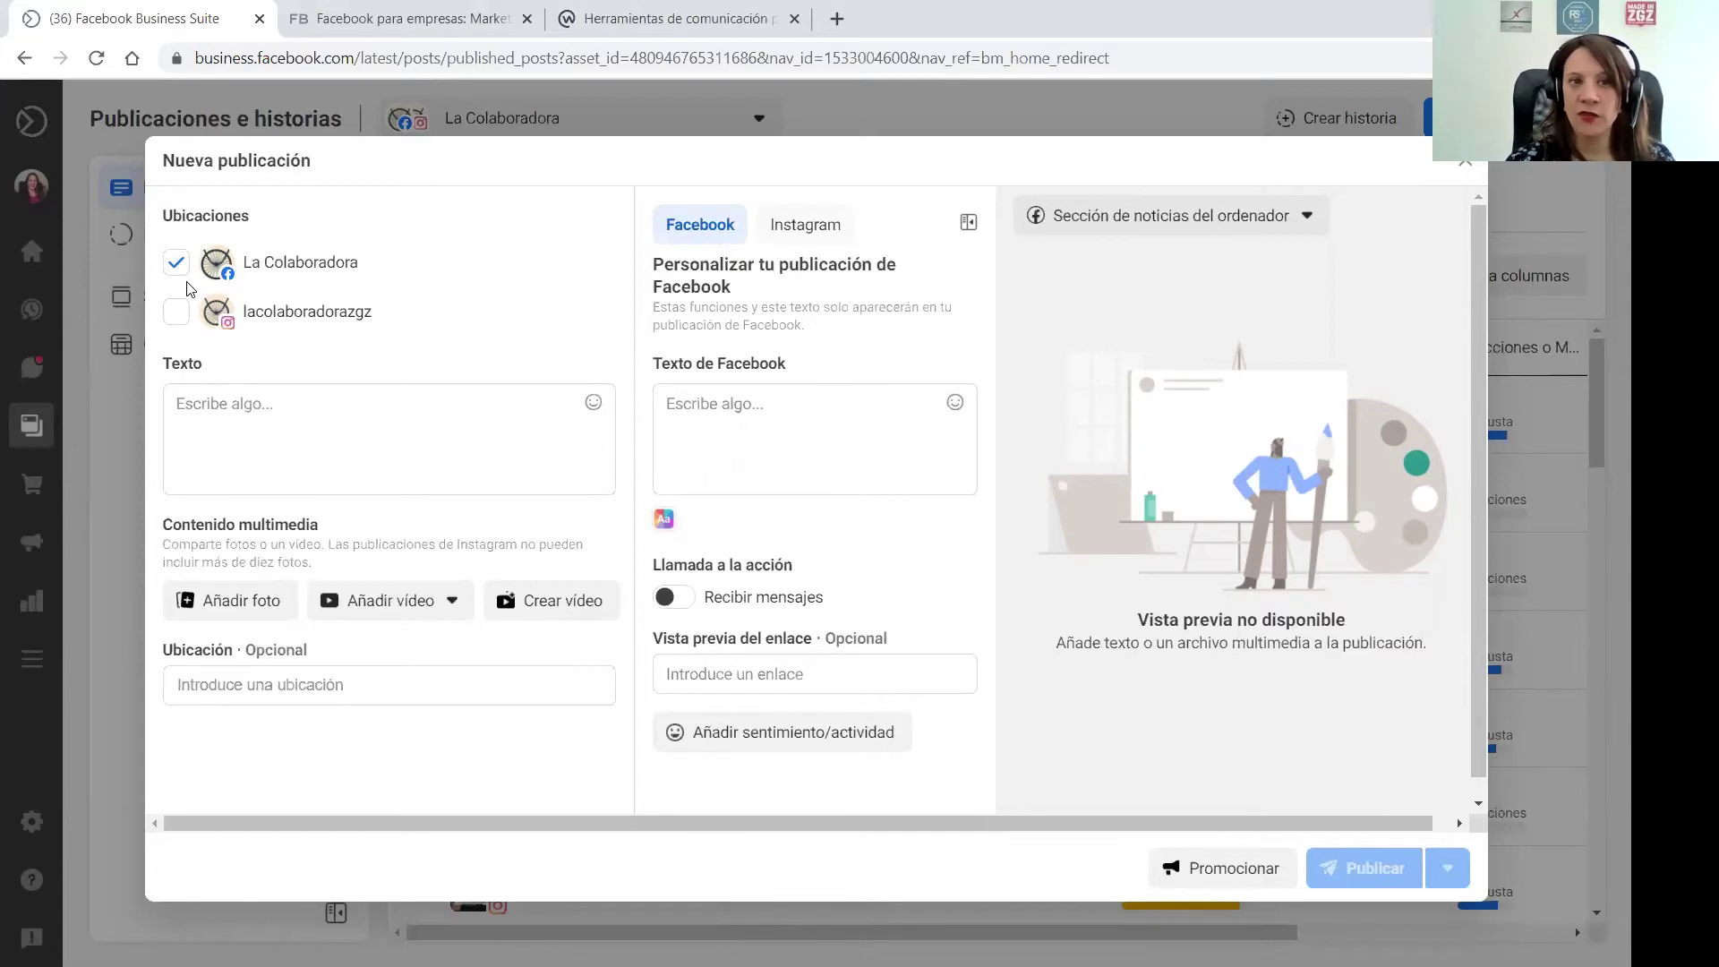
left_click(176, 313)
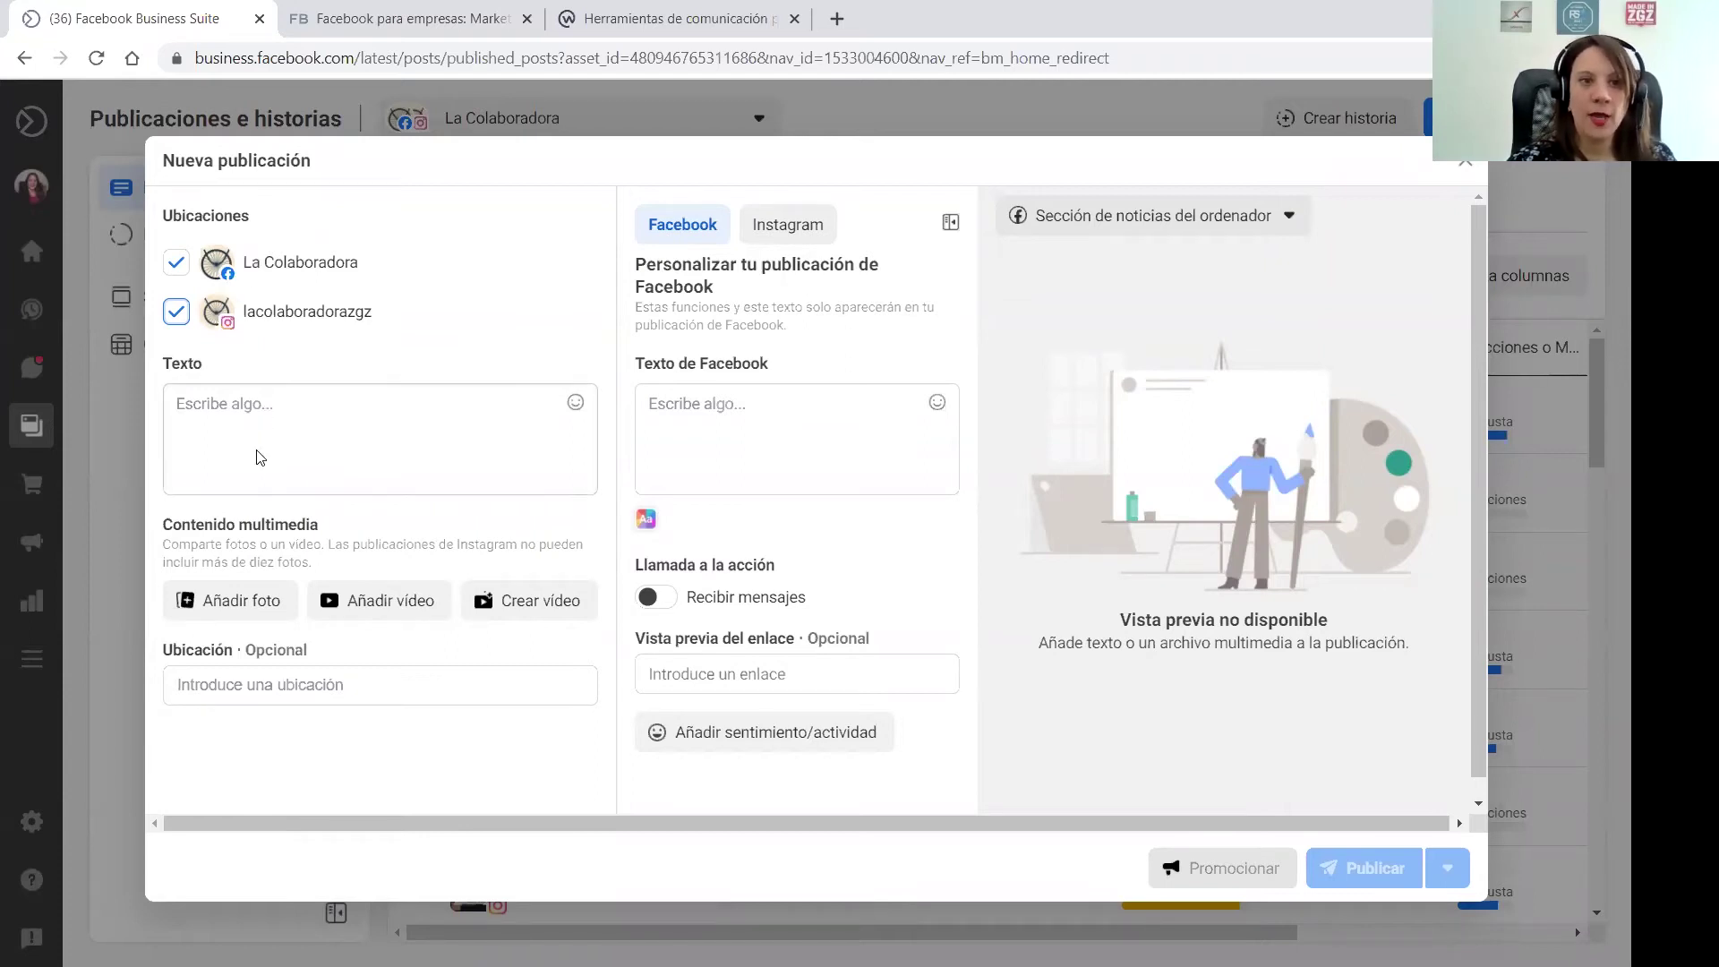
Enter "Hola...." followed by a grinning face emoji as the shared text of the post
left_click(247, 409)
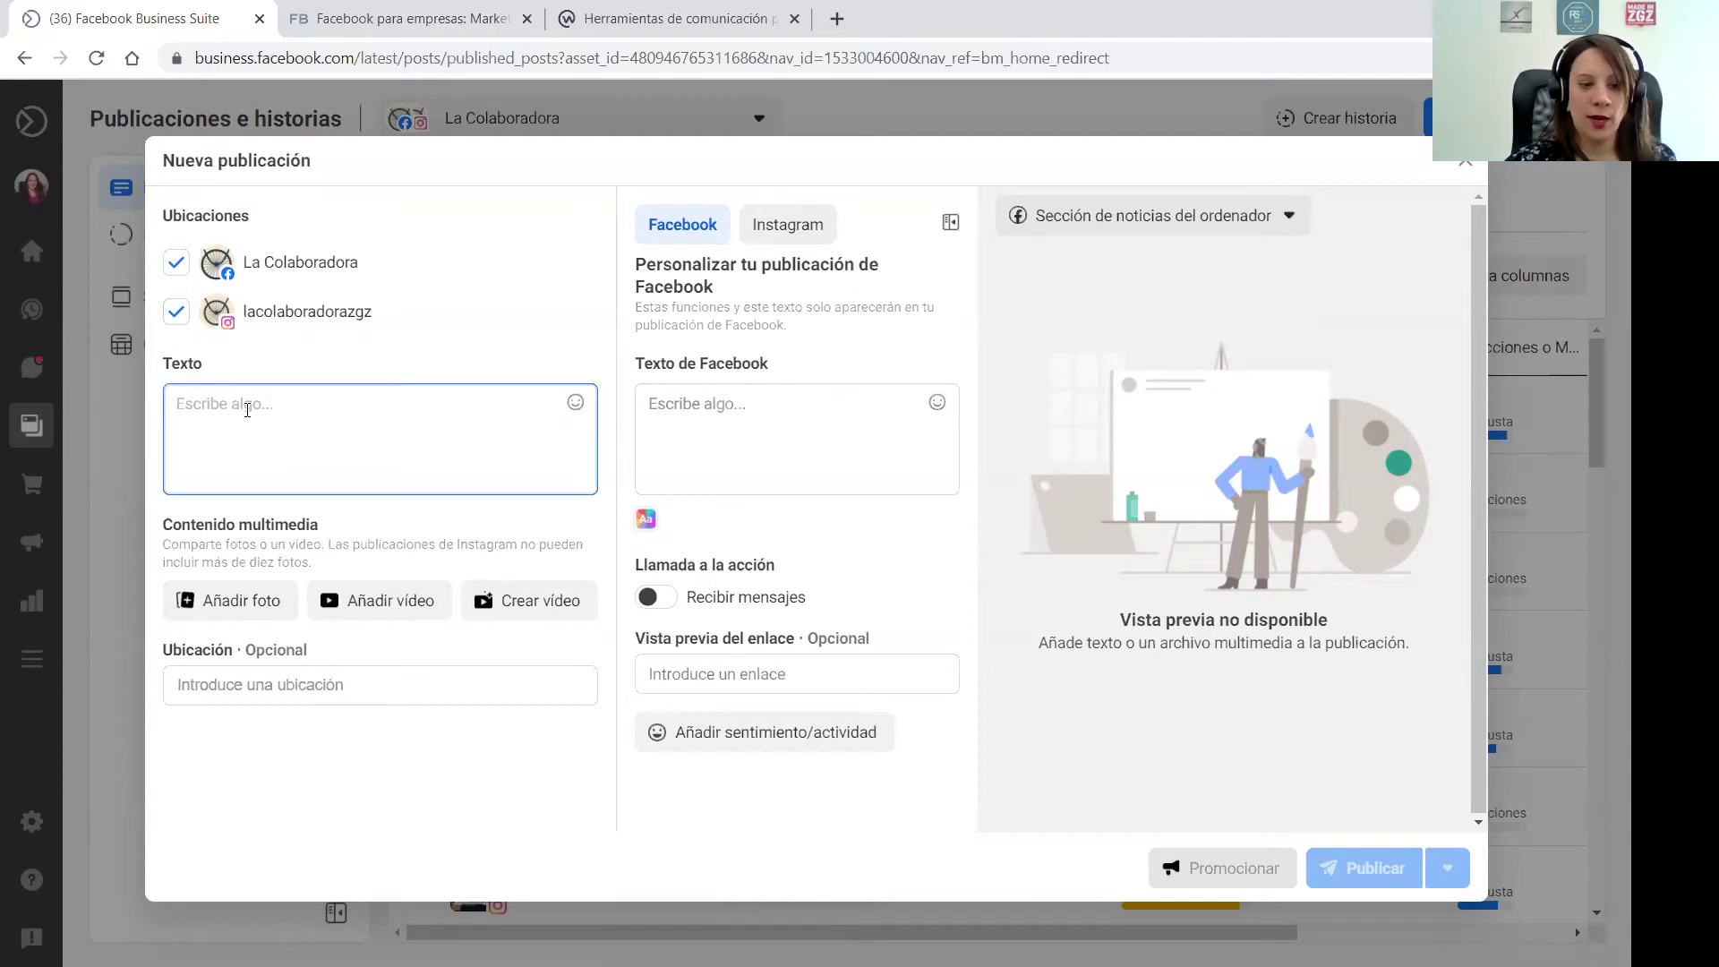
type("Hola")
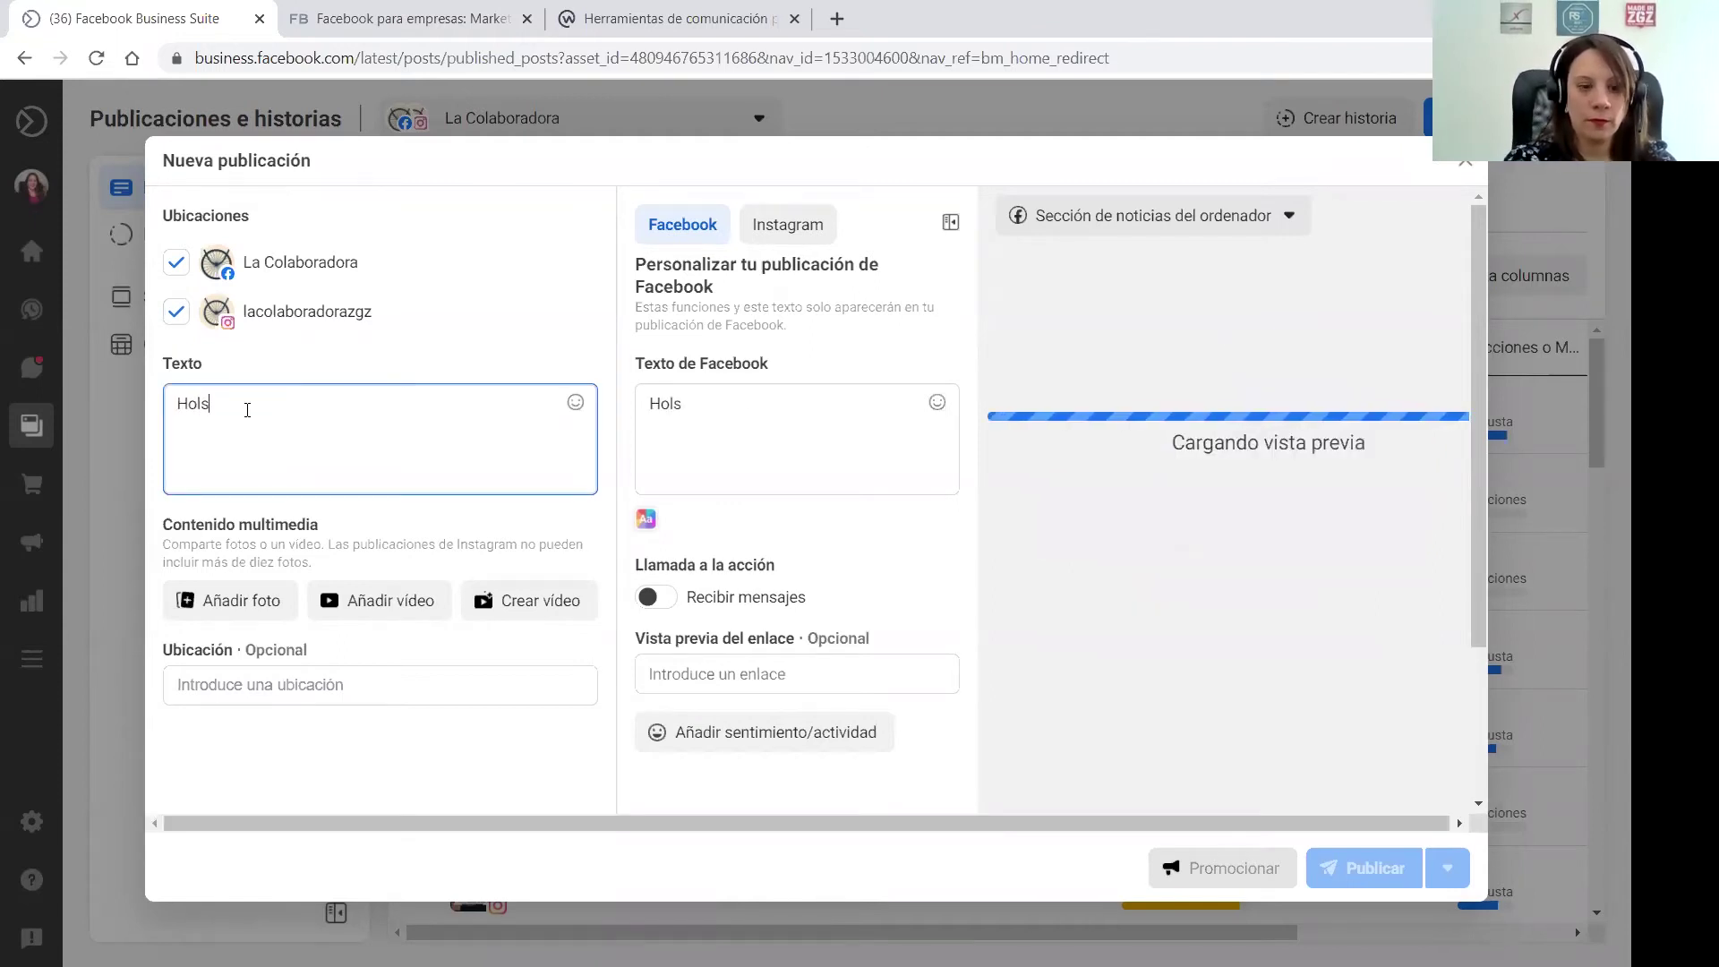
type("....")
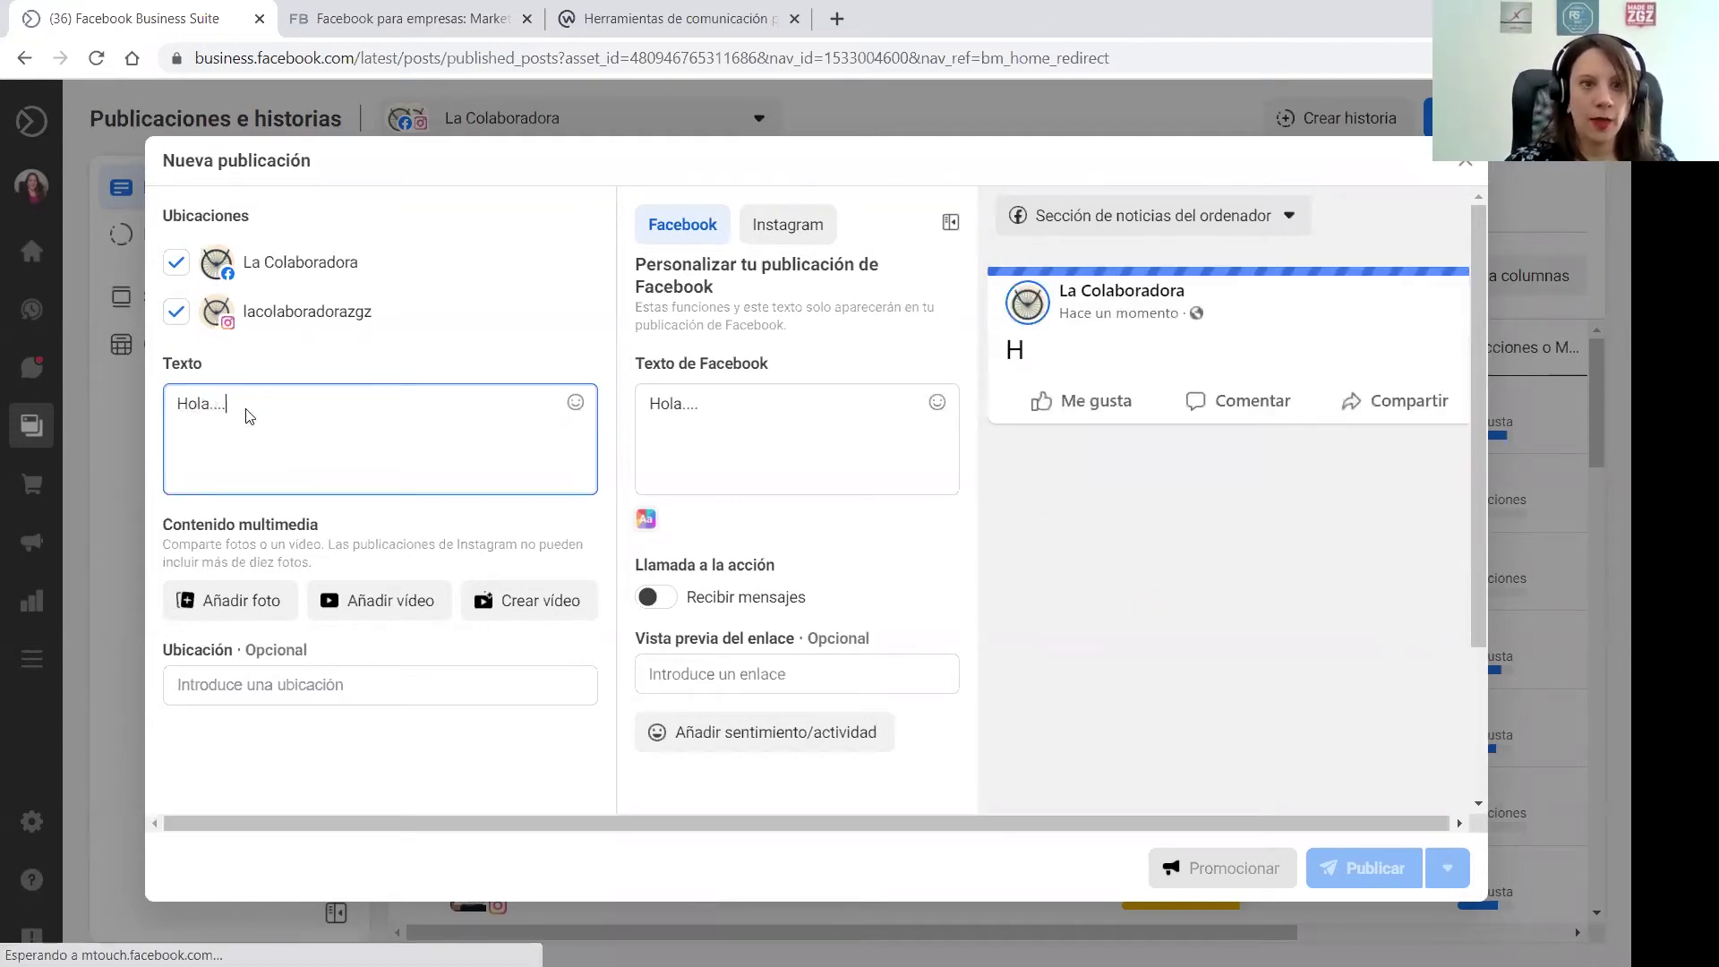
left_click(573, 404)
left_click(262, 477)
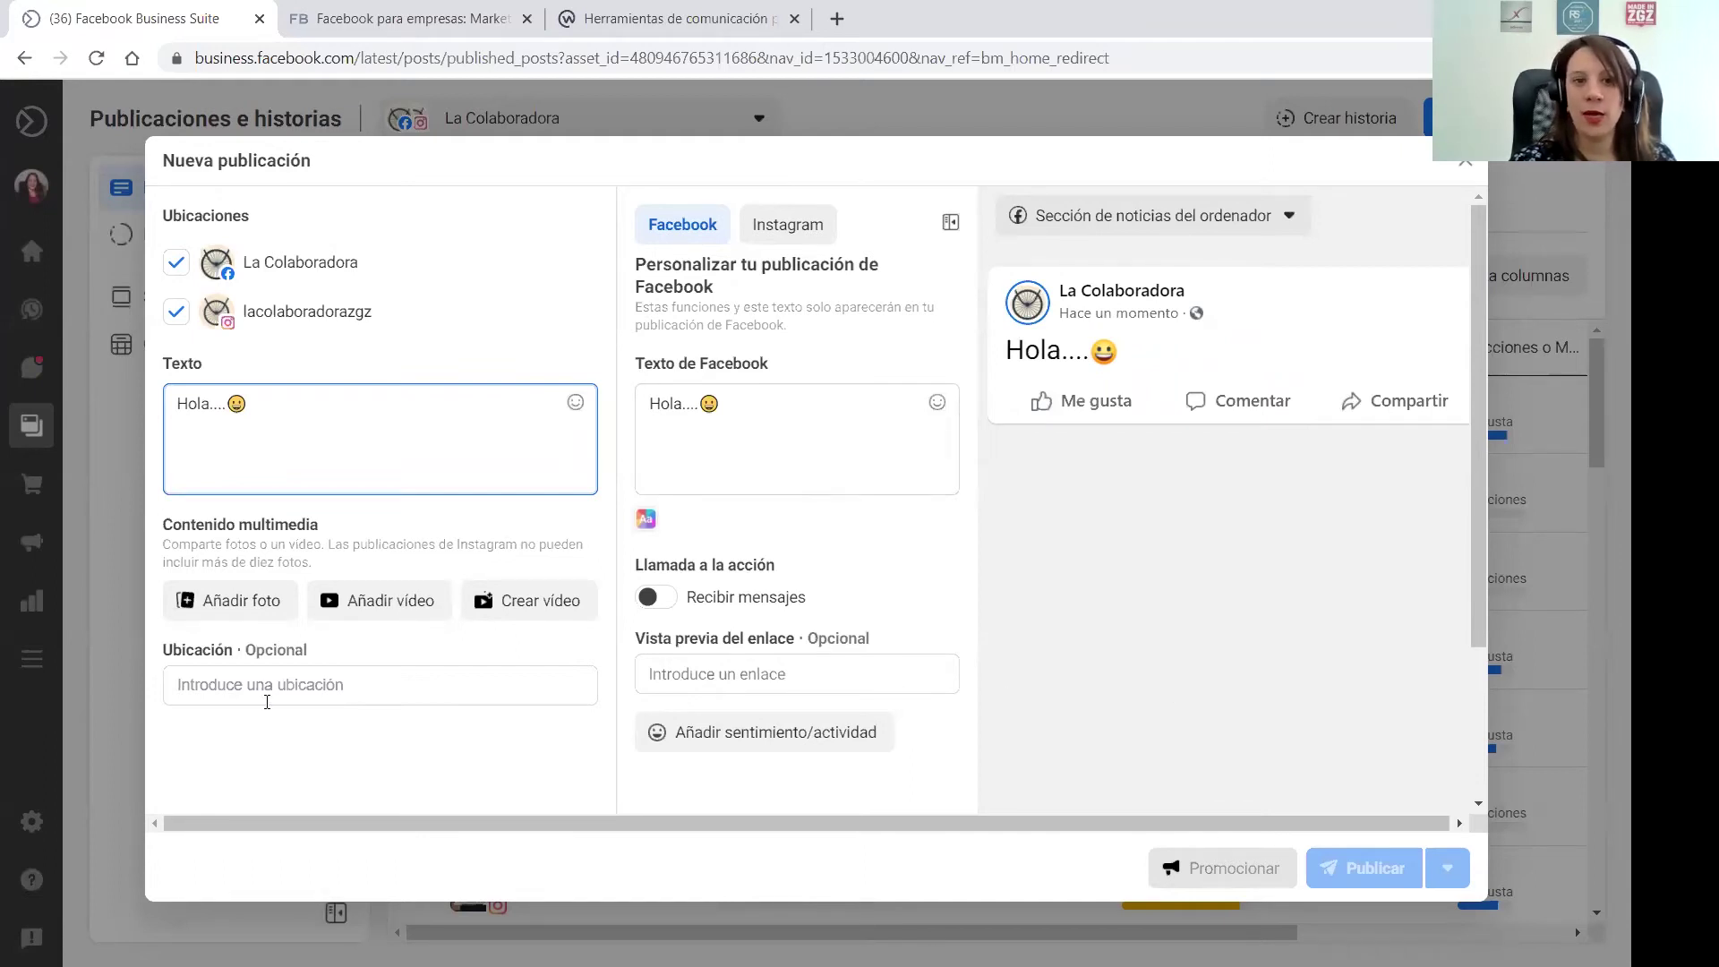
Add the photo cartel_mapas from the Nueva carpeta folder to the post
left_click(238, 604)
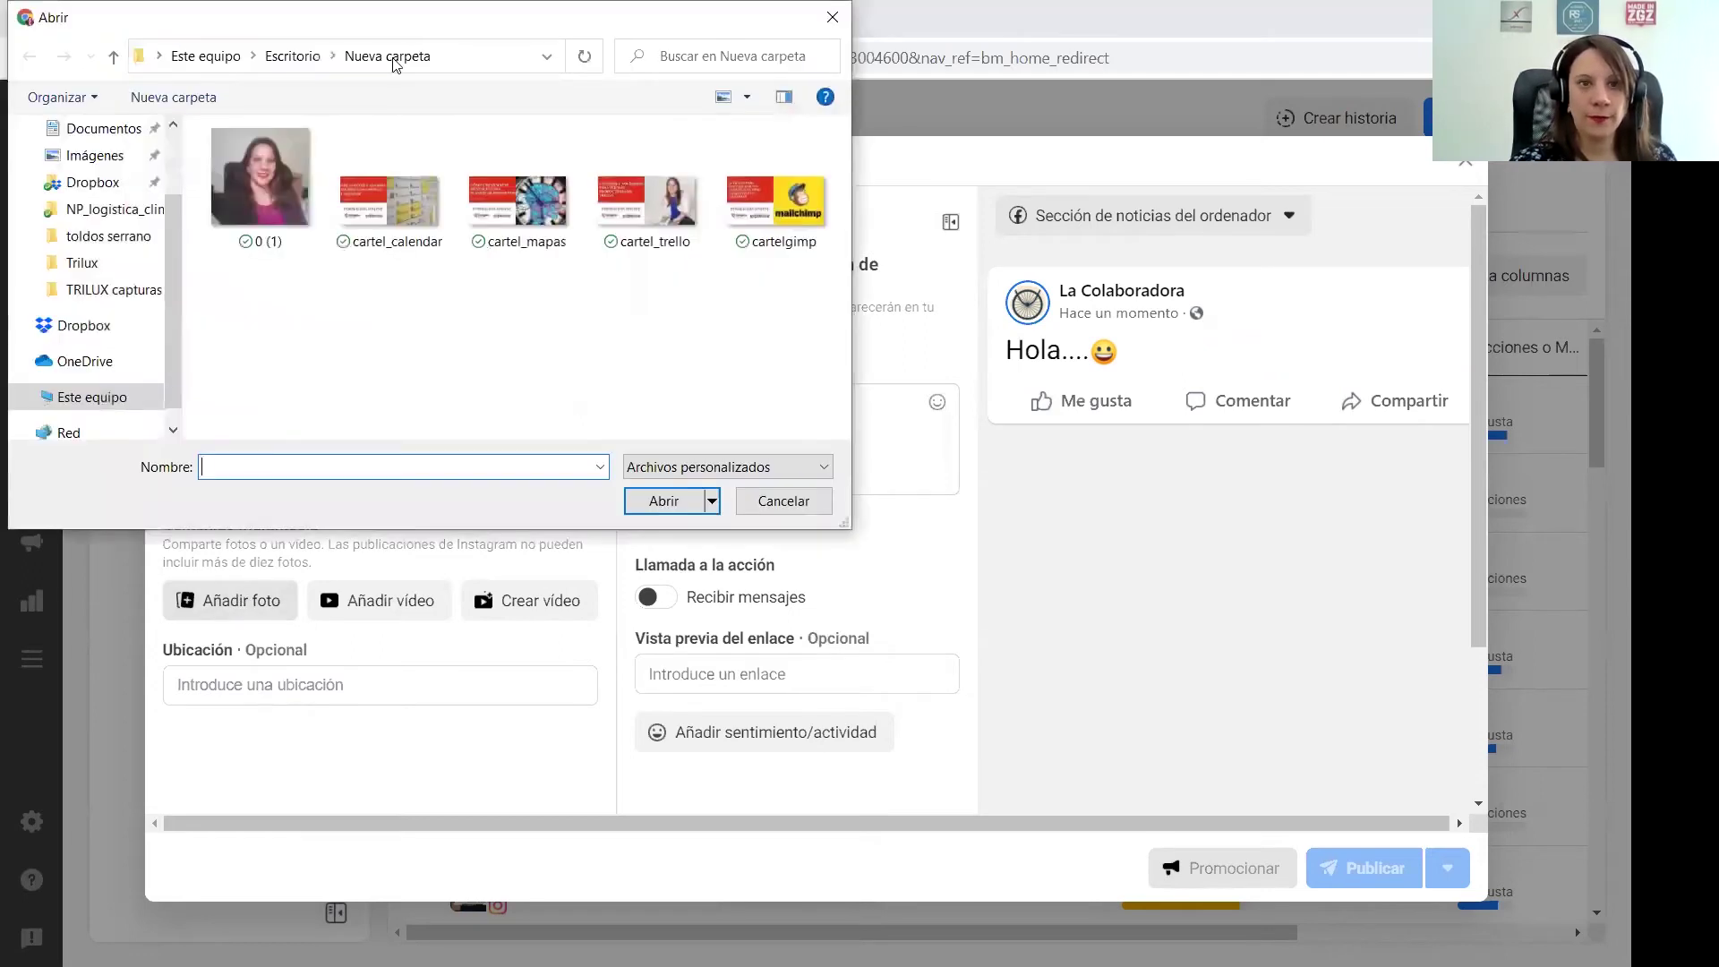
left_click(504, 209)
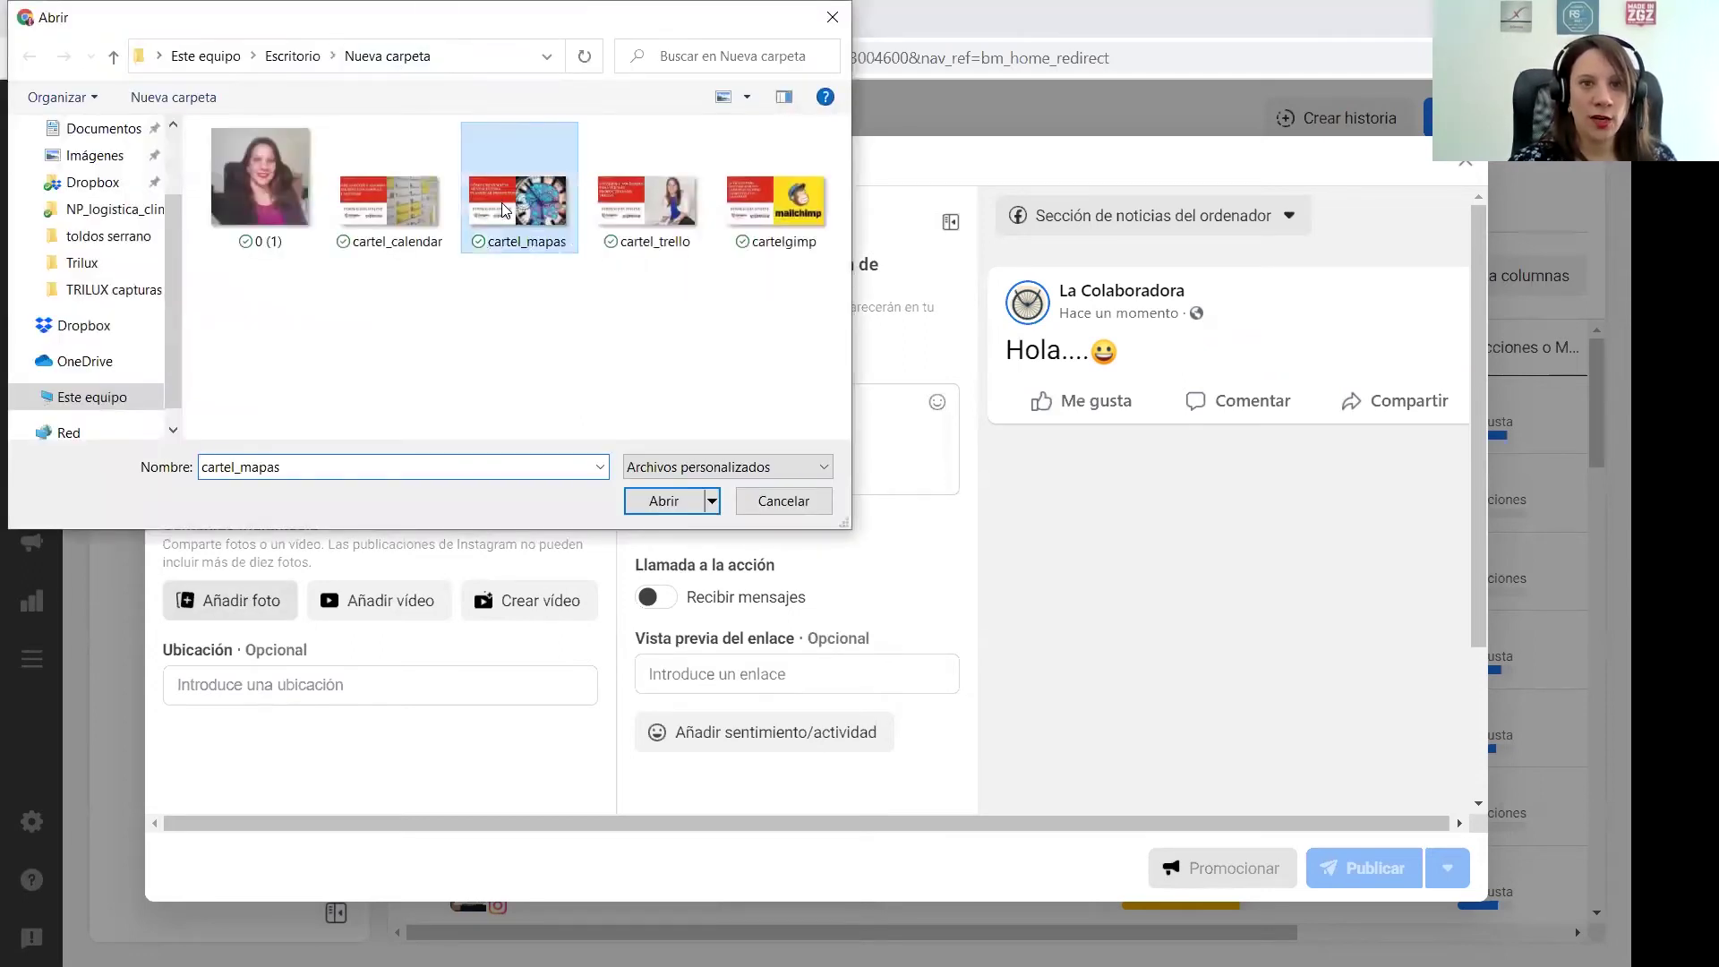
double_click(504, 209)
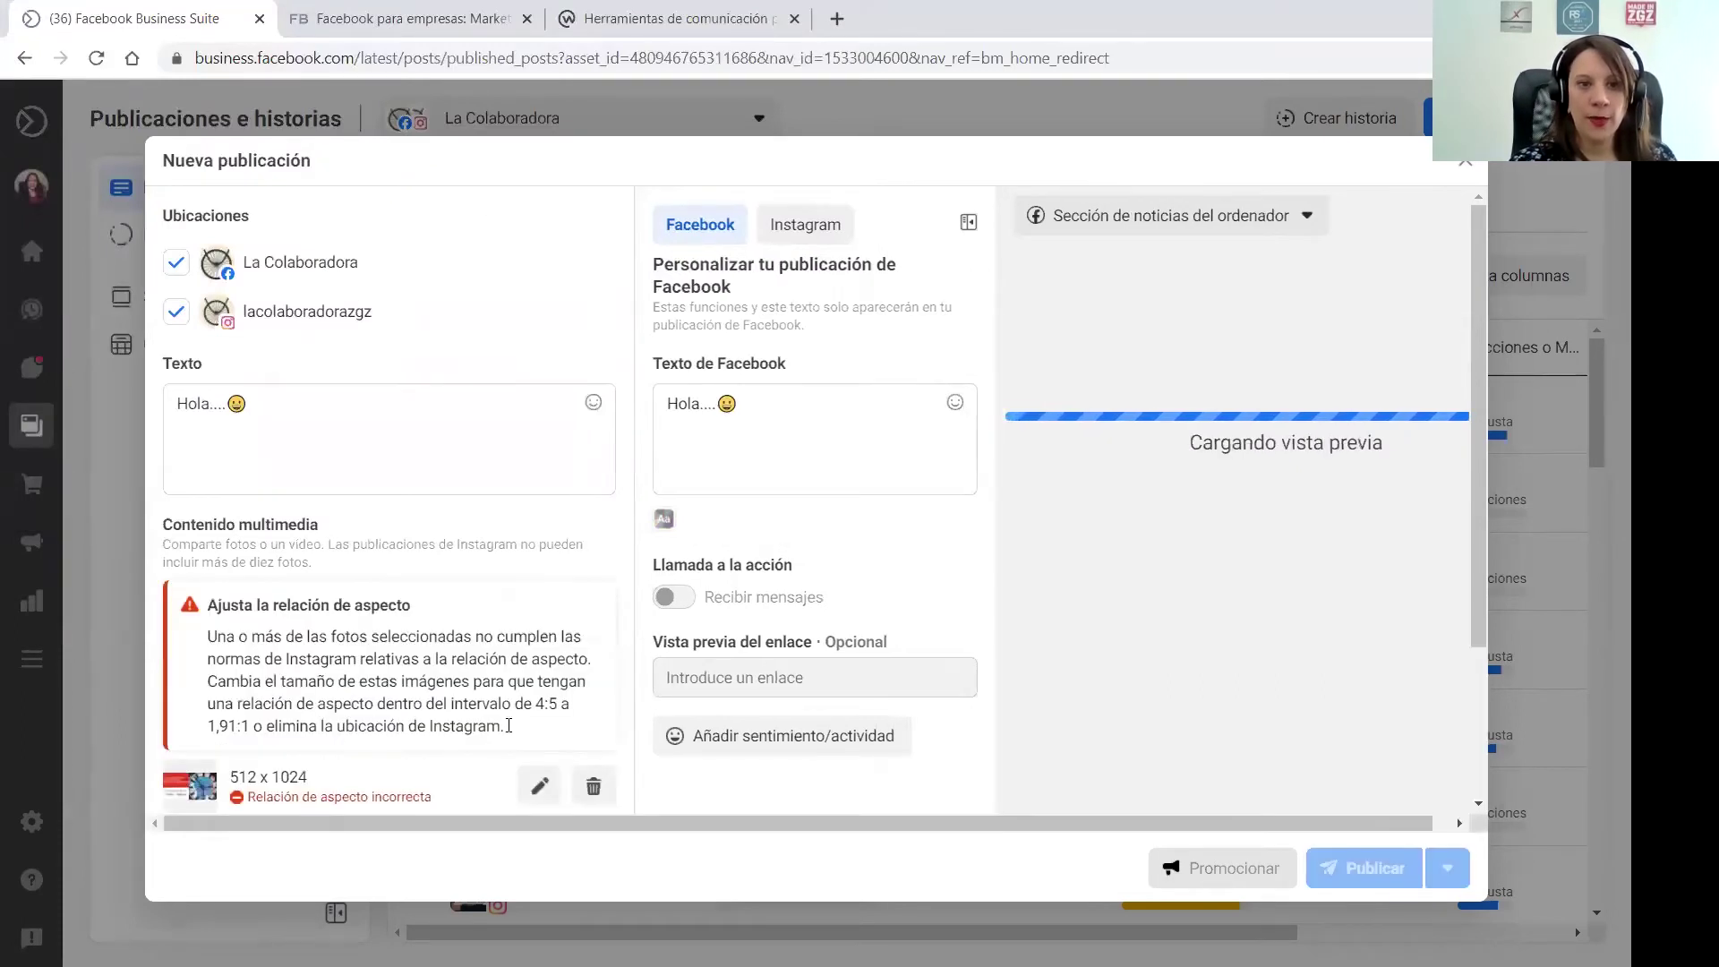
Open the attached photo of the post for editing
left_click_drag(1475, 363, 1450, 549)
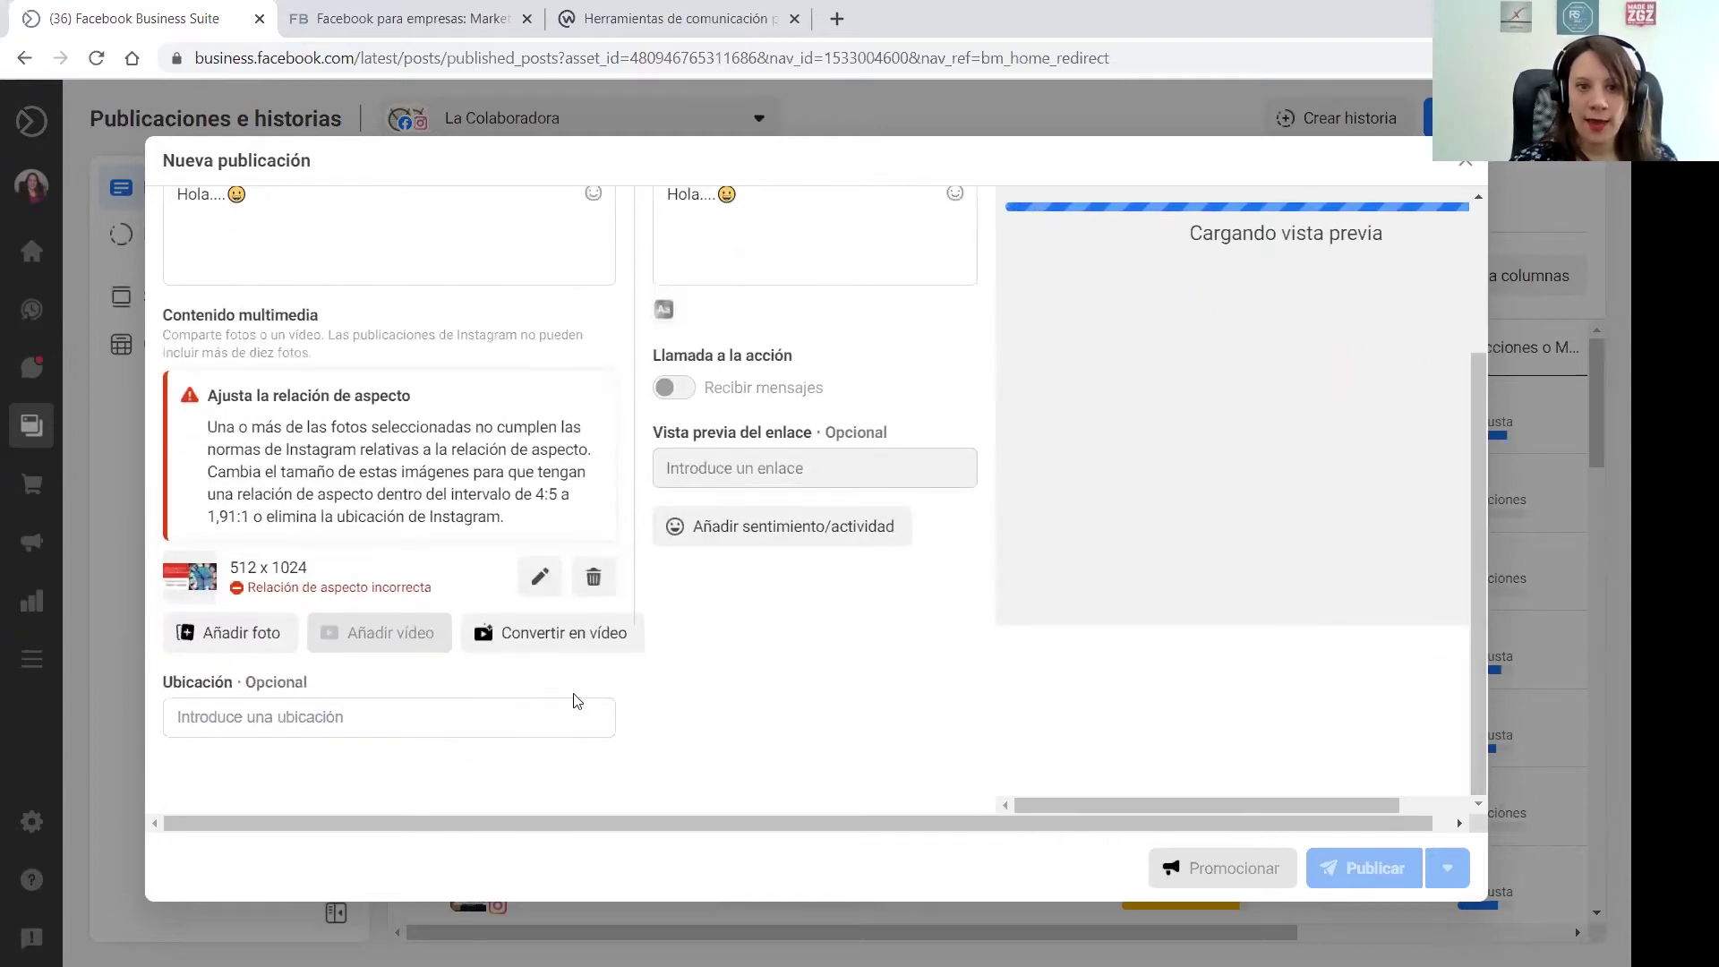
left_click(539, 578)
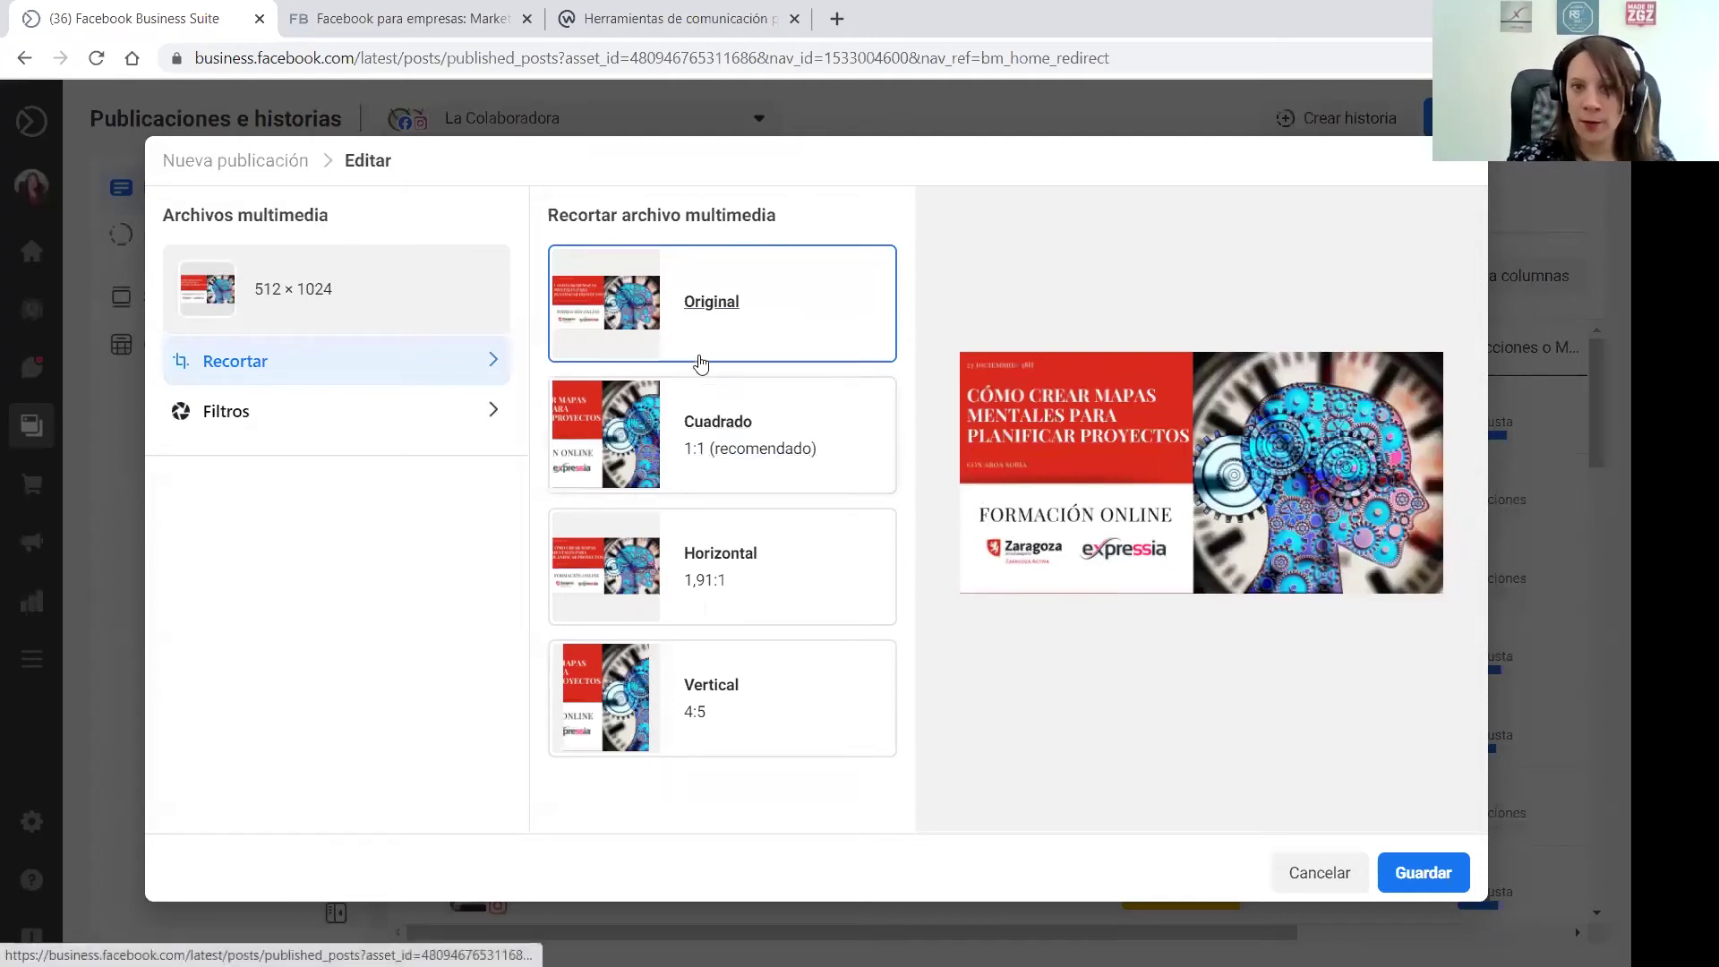
Try a square 1:1 crop of the photo, framing the poster's text half at 512 × 512
left_click(699, 438)
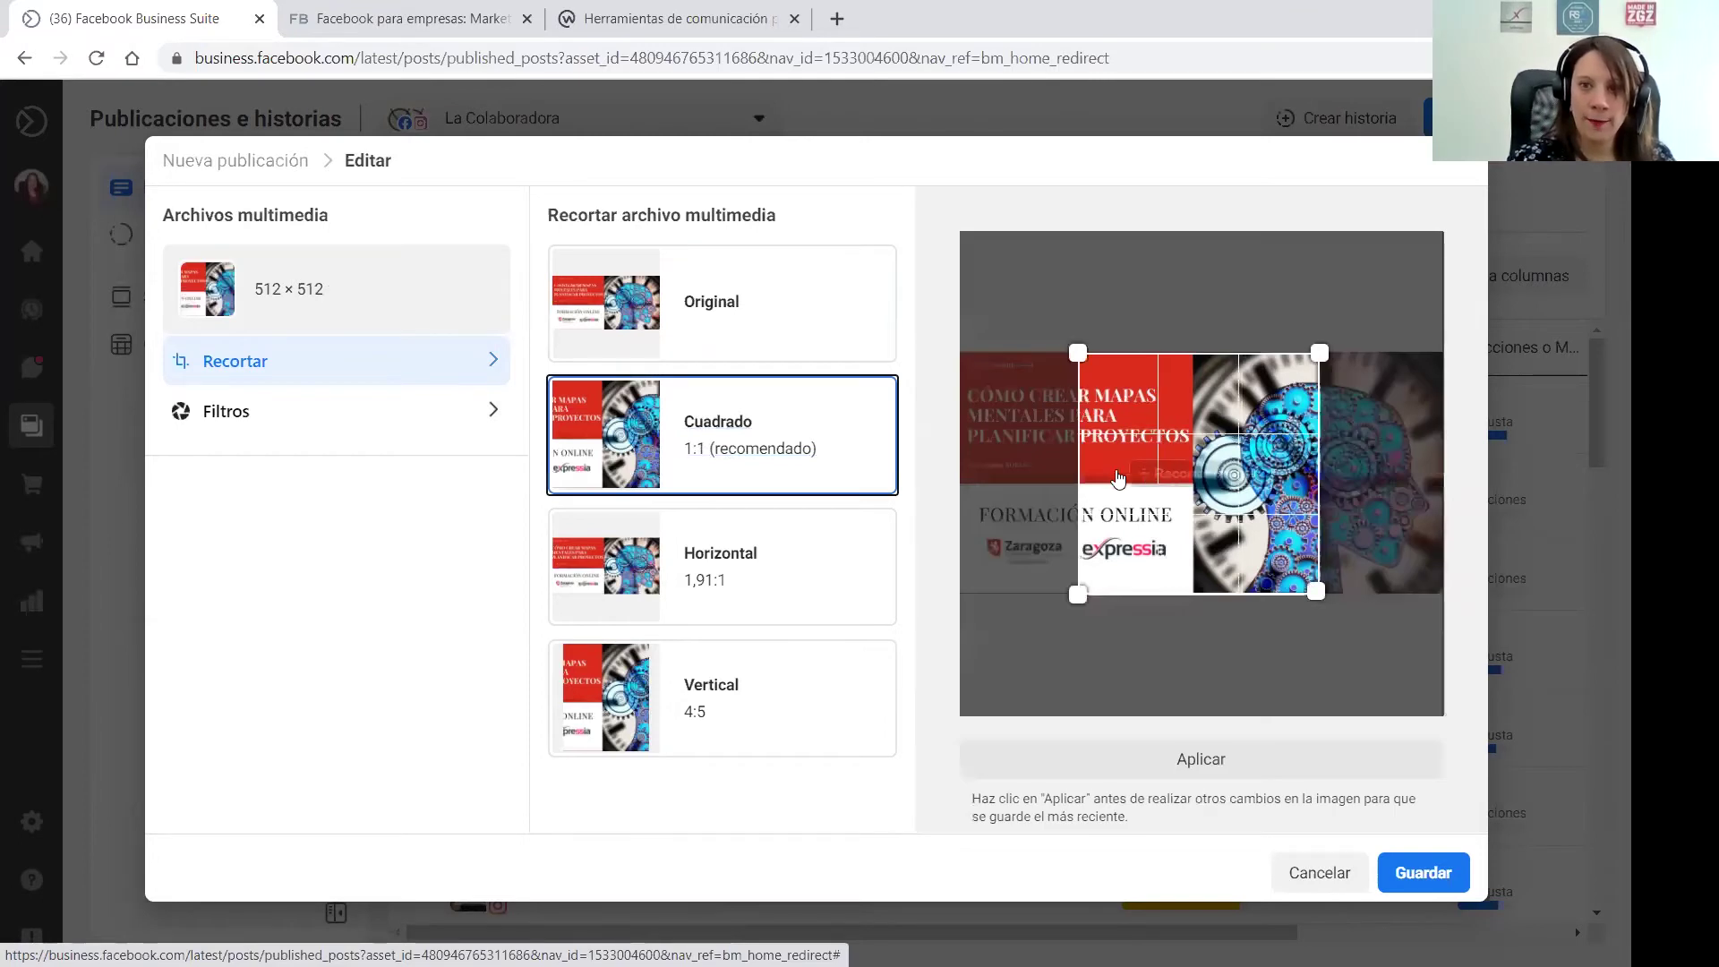
left_click_drag(1117, 477, 1000, 479)
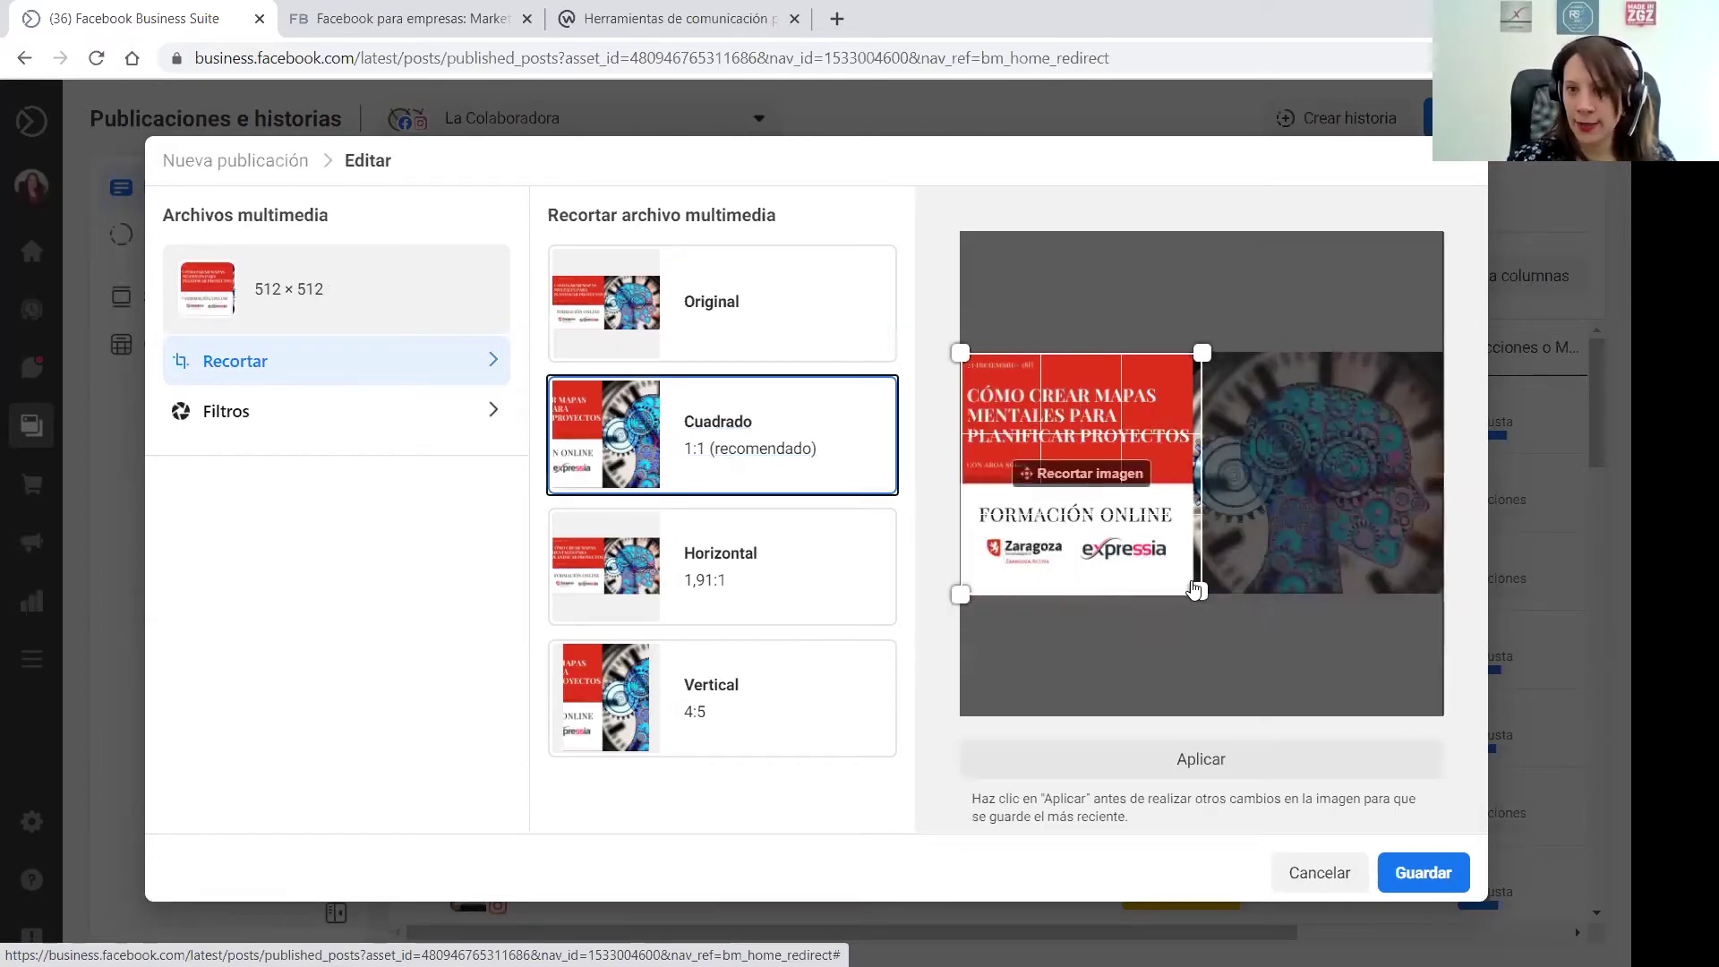
left_click_drag(1200, 351, 1189, 364)
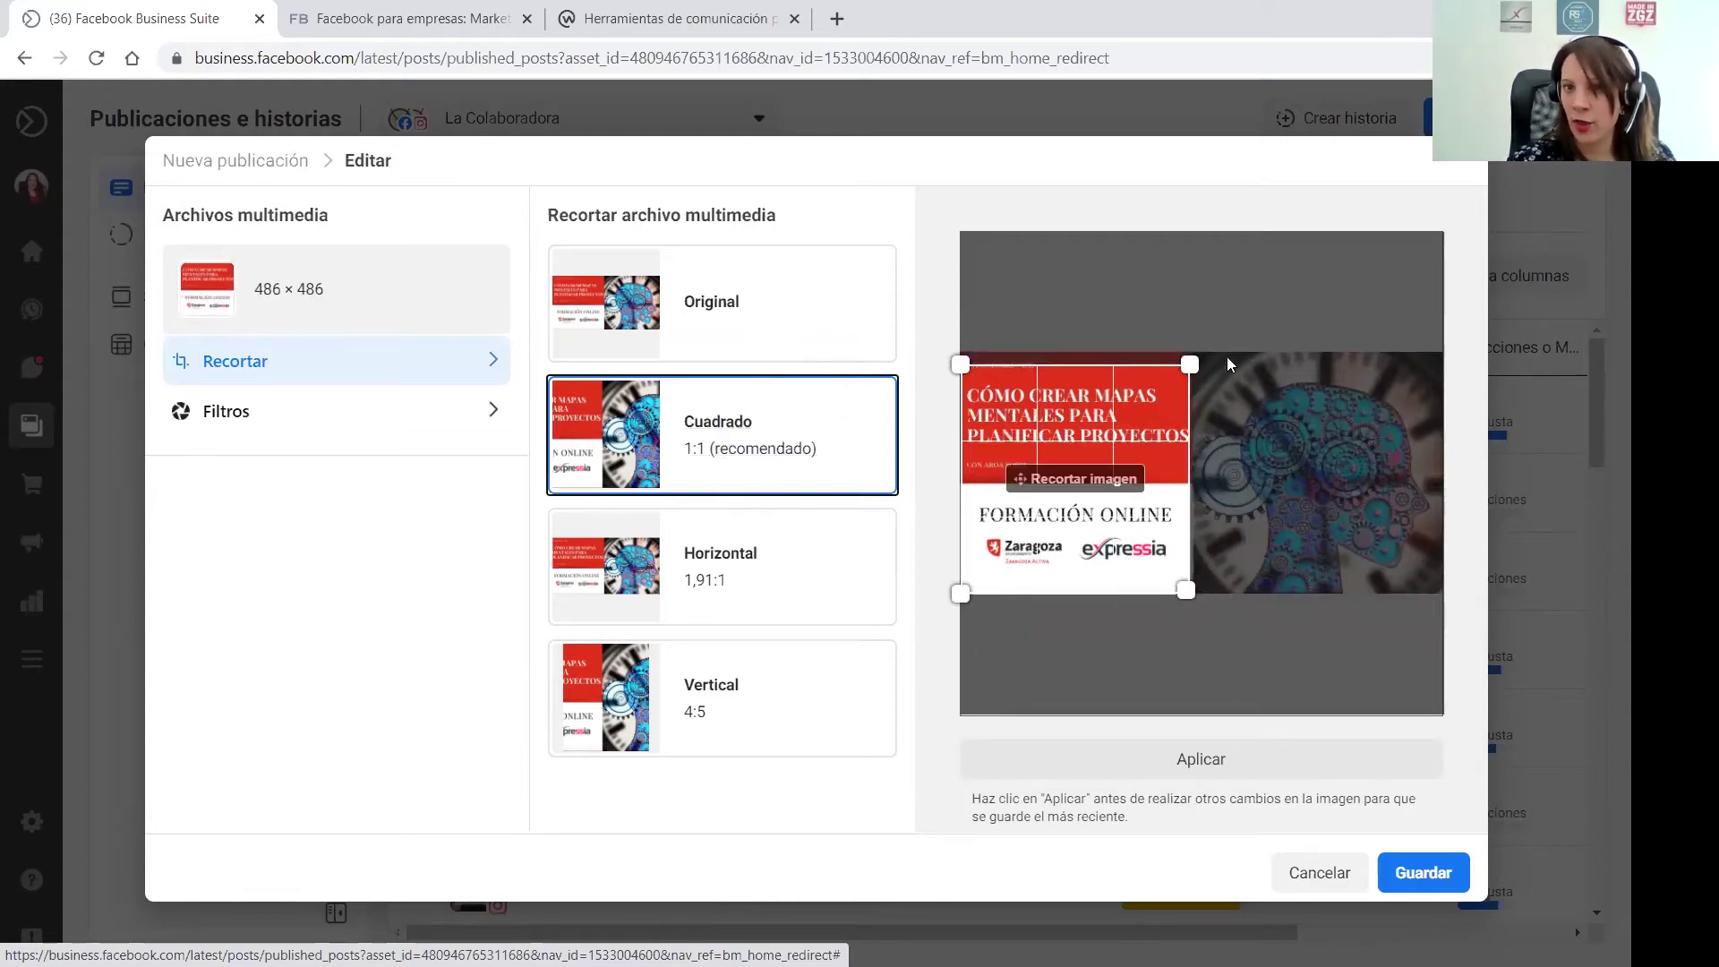
left_click_drag(1190, 362, 1276, 404)
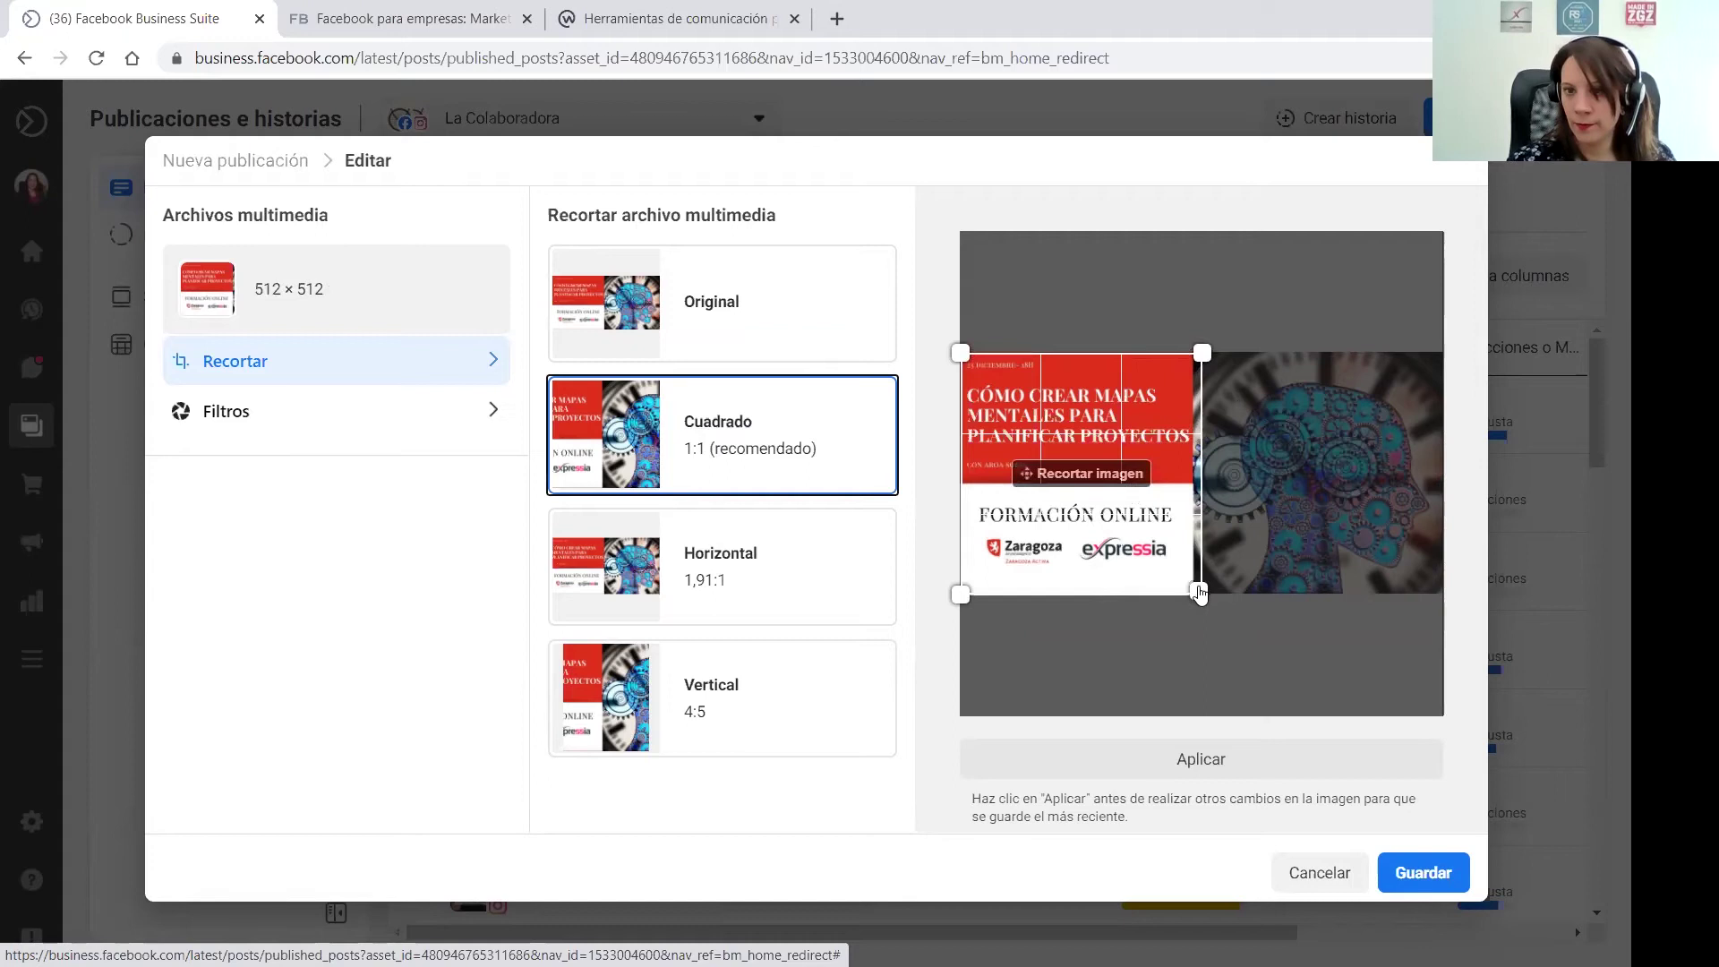
Try a reduced horizontal 1,91:1 crop of the photo, and return to the square crop over the poster's text half
left_click(725, 561)
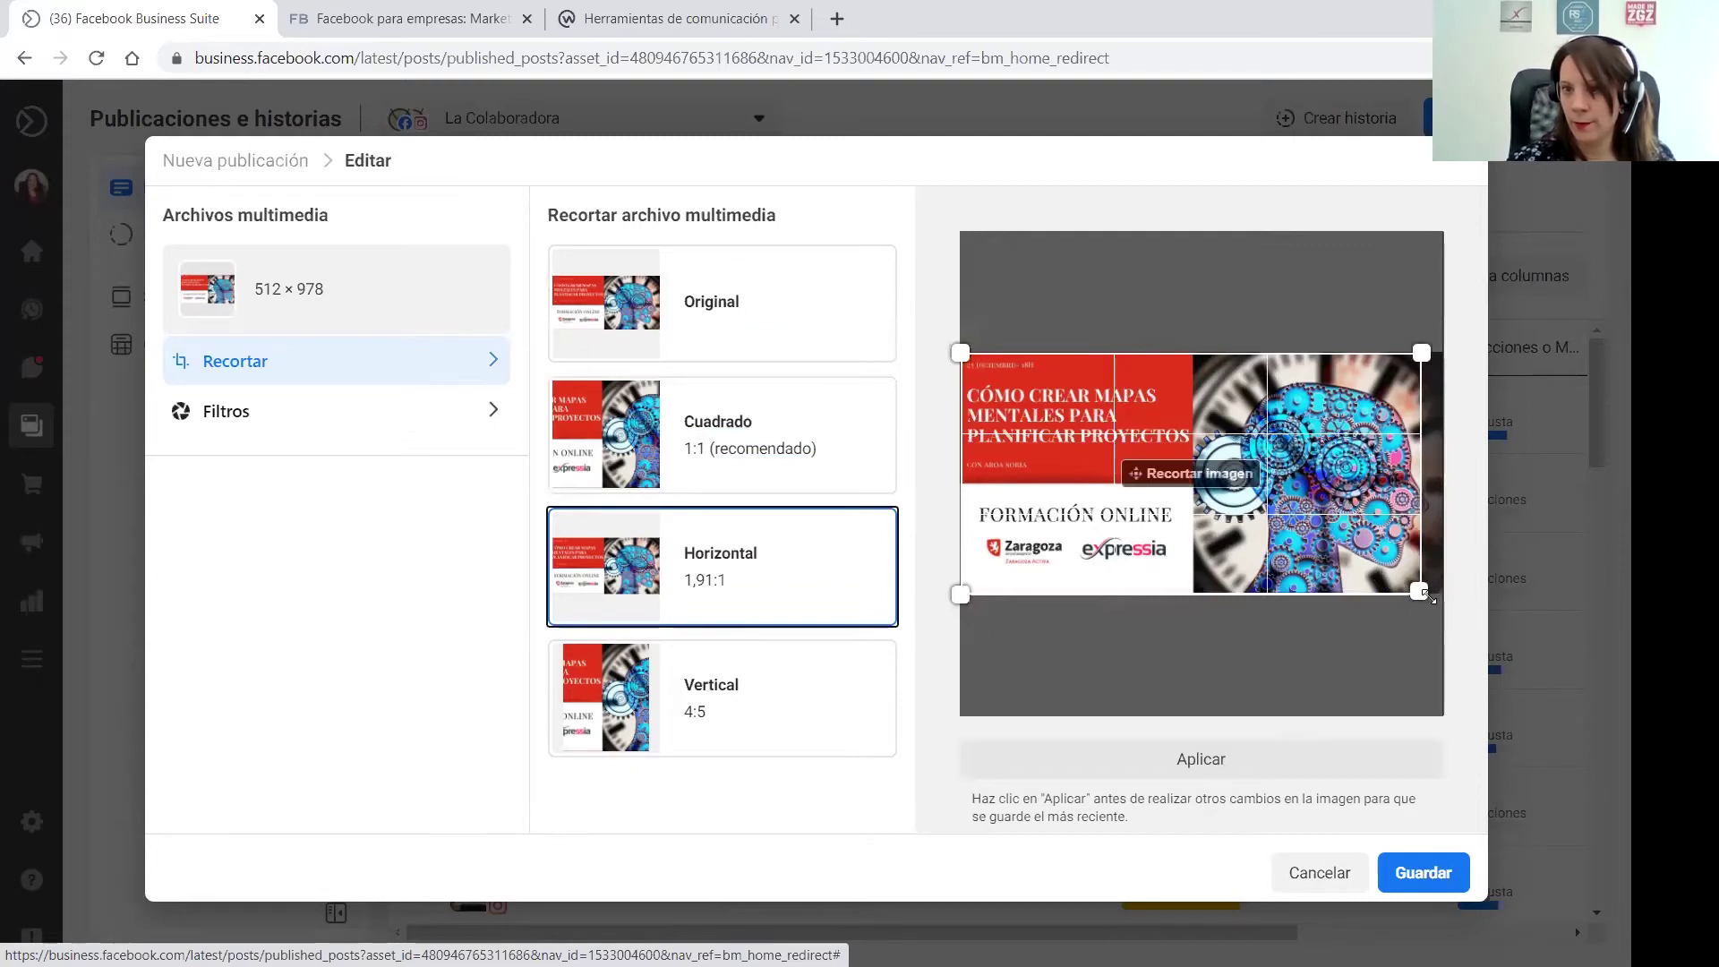
left_click_drag(1425, 594, 1392, 639)
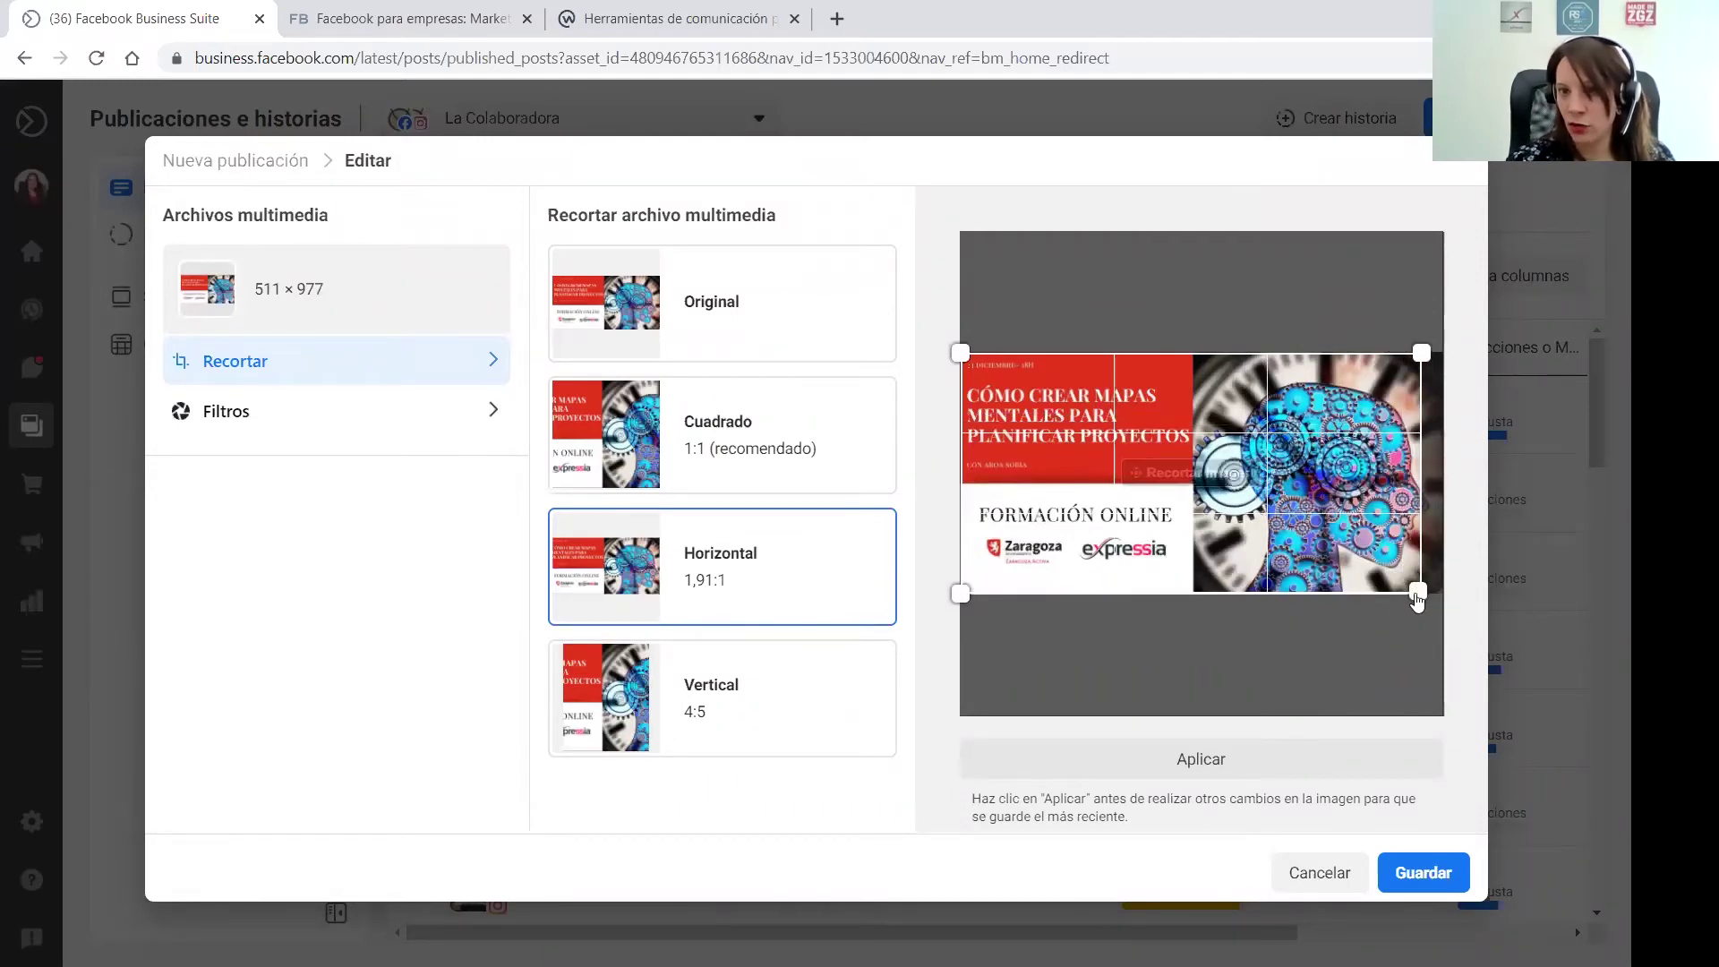
left_click_drag(1419, 594, 1381, 572)
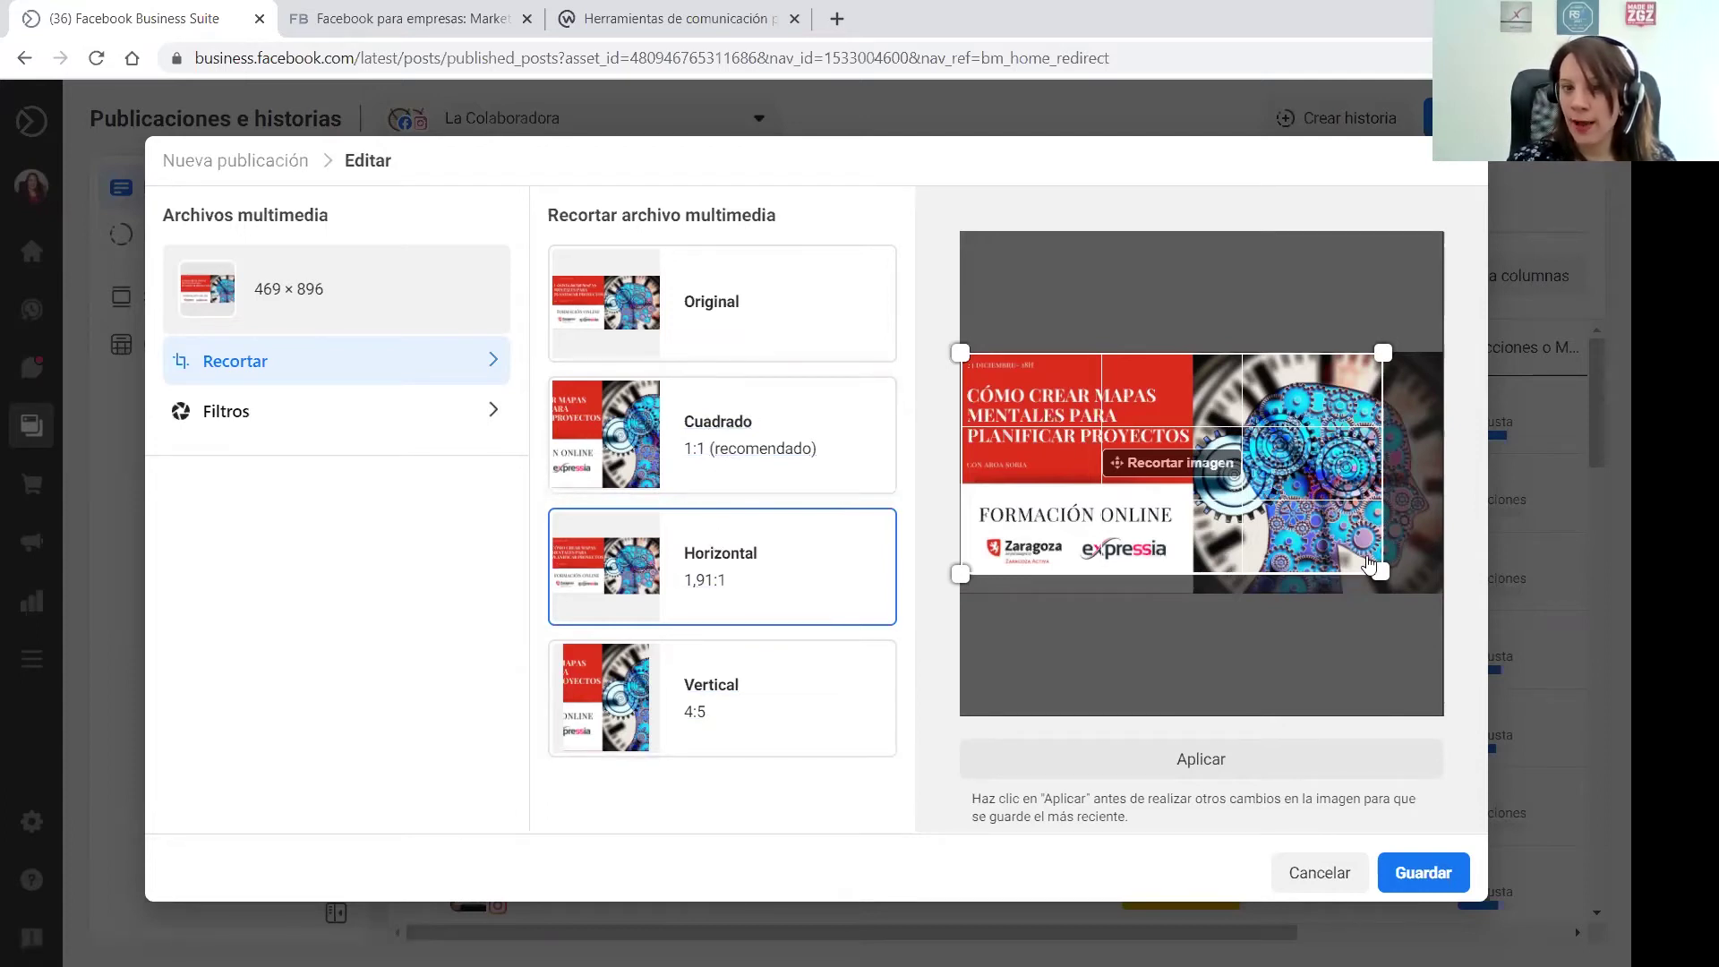
left_click_drag(1368, 562, 1386, 575)
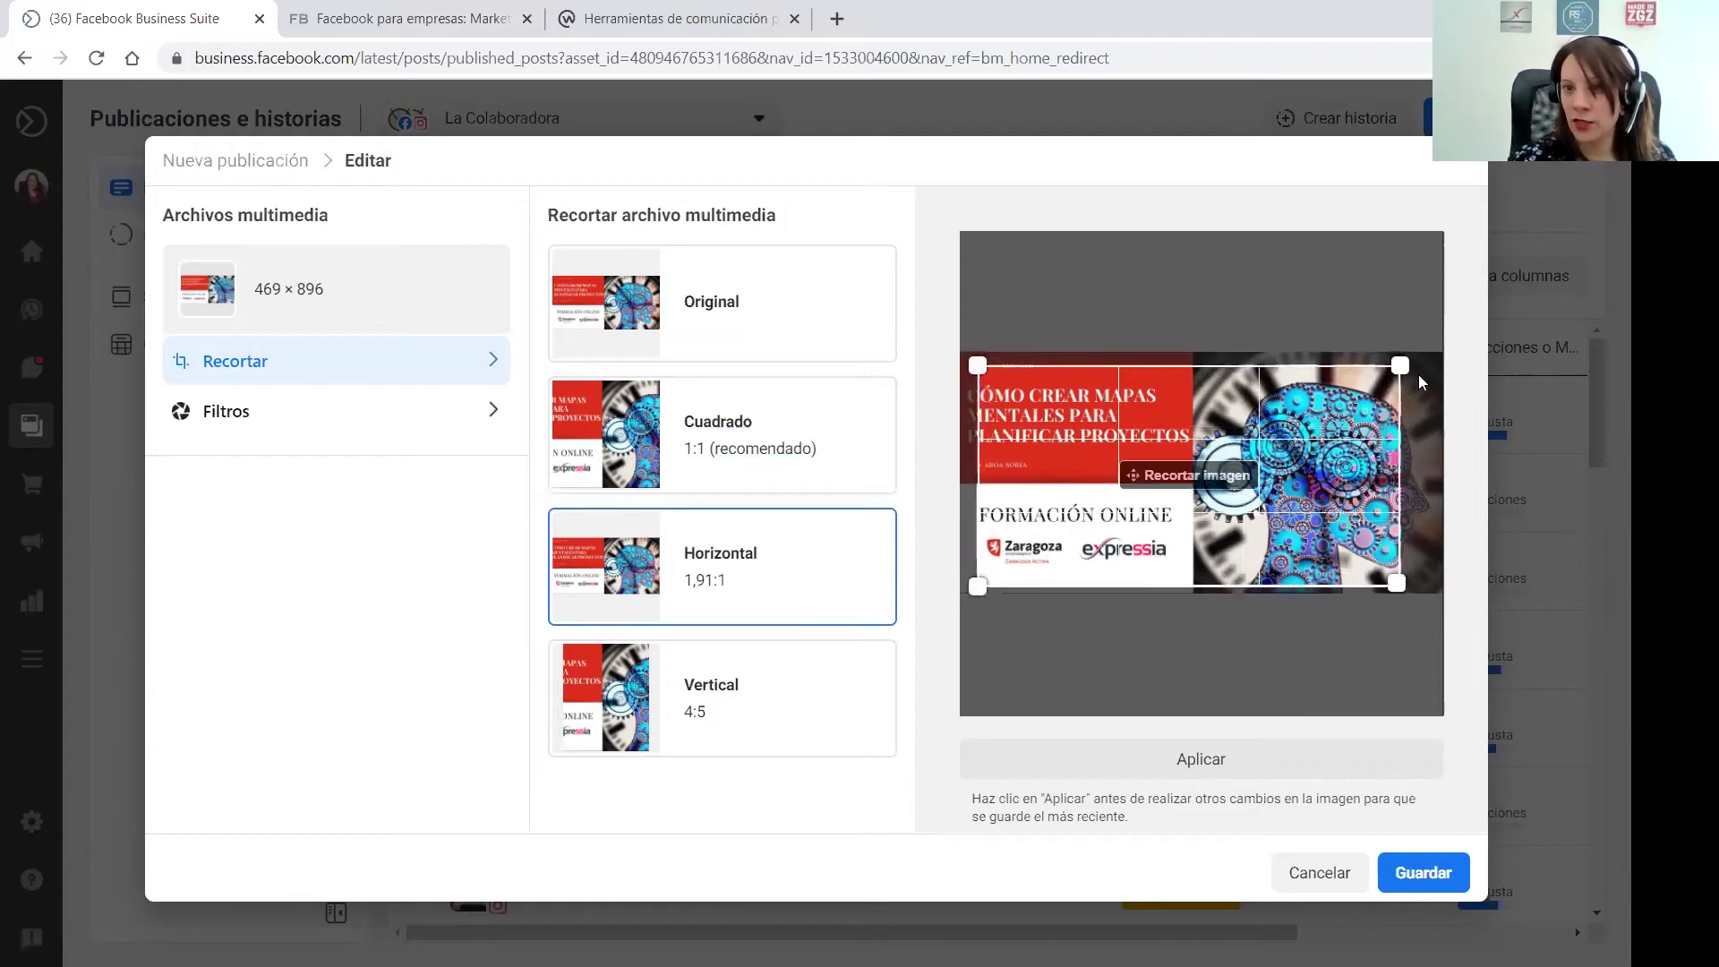
left_click_drag(1401, 366, 1308, 413)
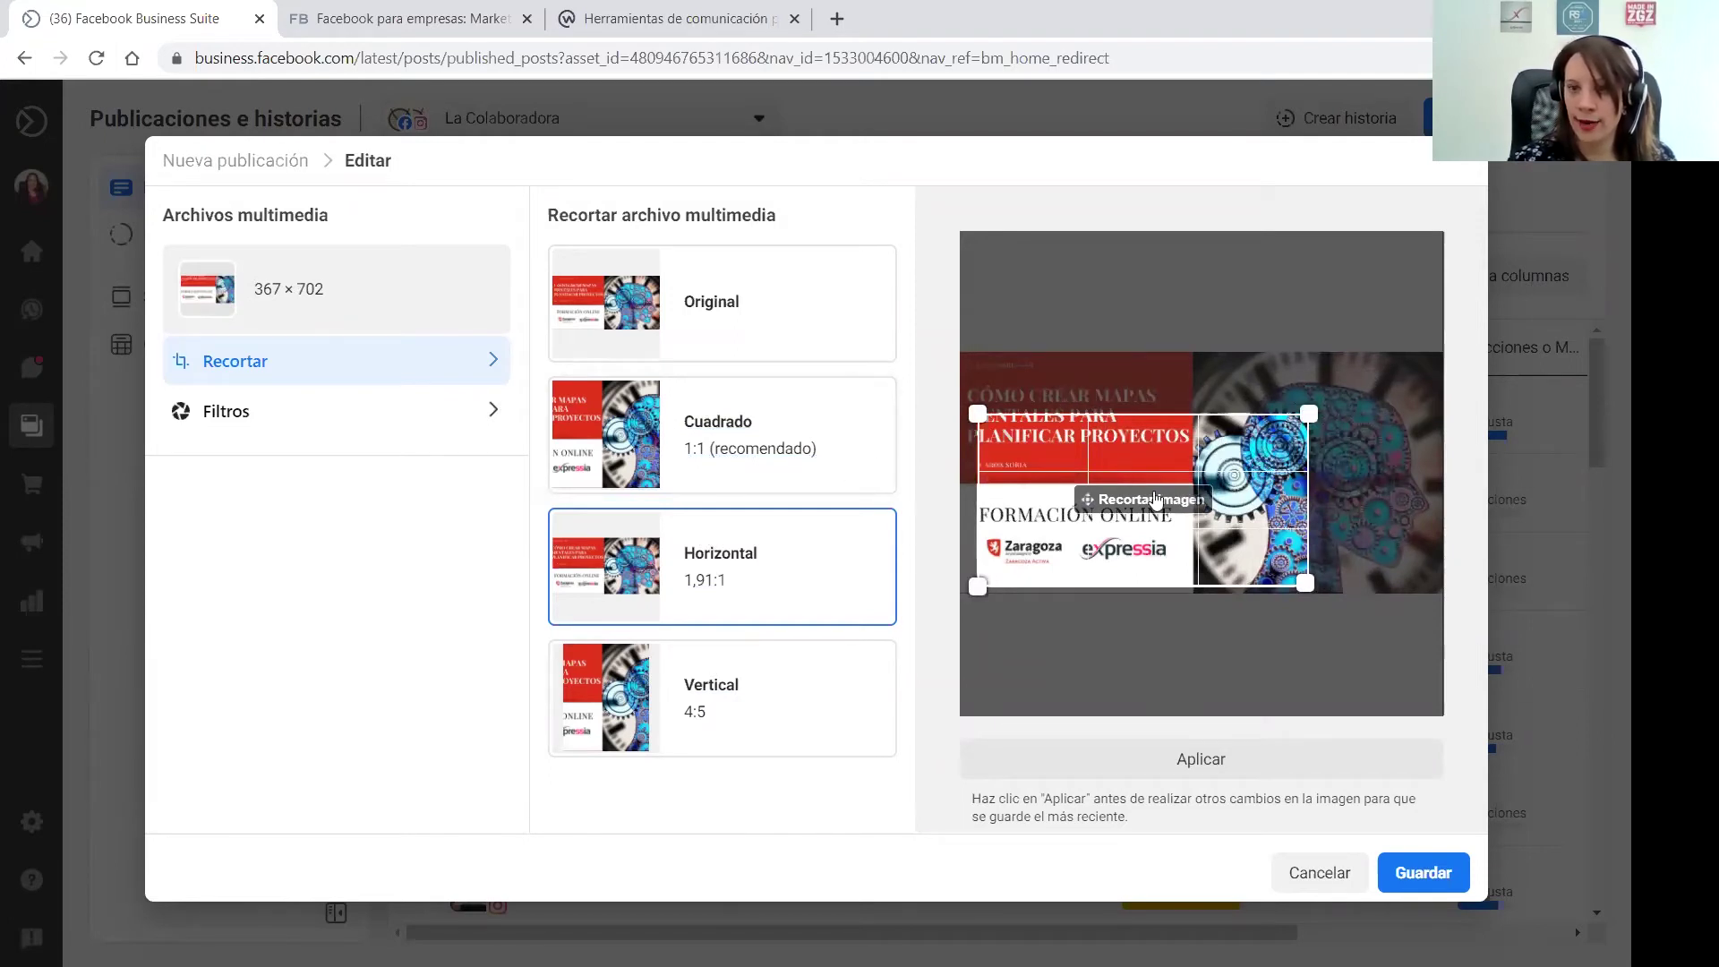
left_click(711, 426)
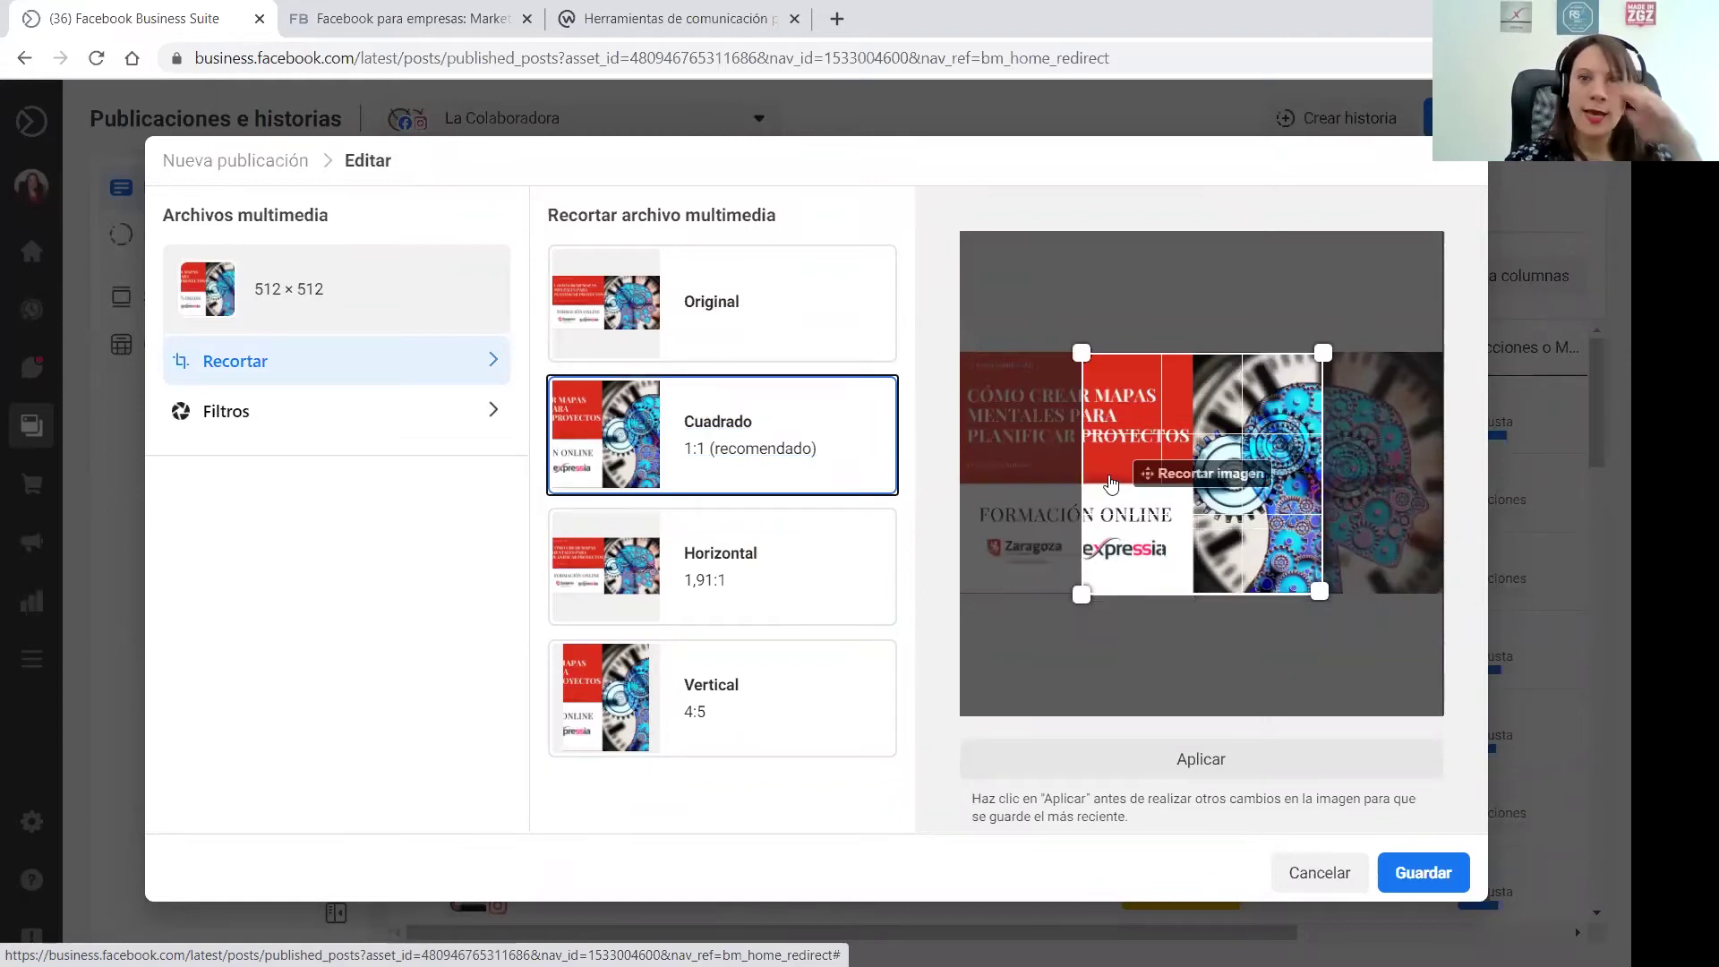
left_click_drag(1110, 483, 1050, 495)
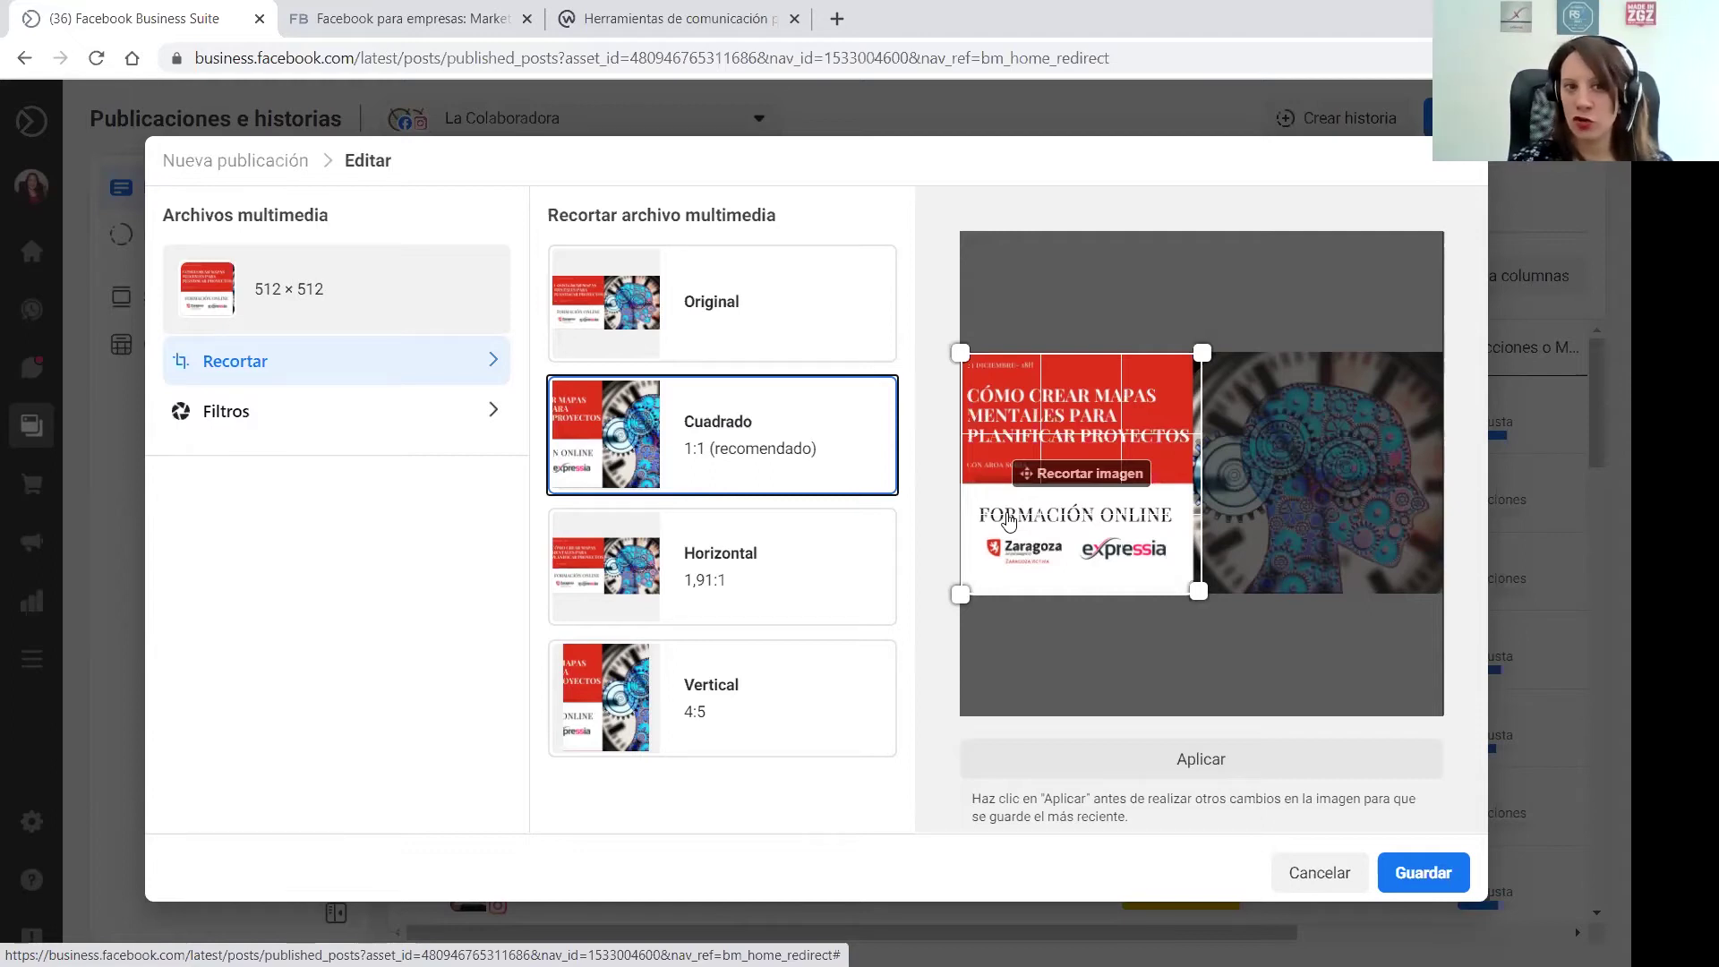
Switch to the photo's filters without saving the crop, and preview the Verano and Nieve filters
left_click(209, 414)
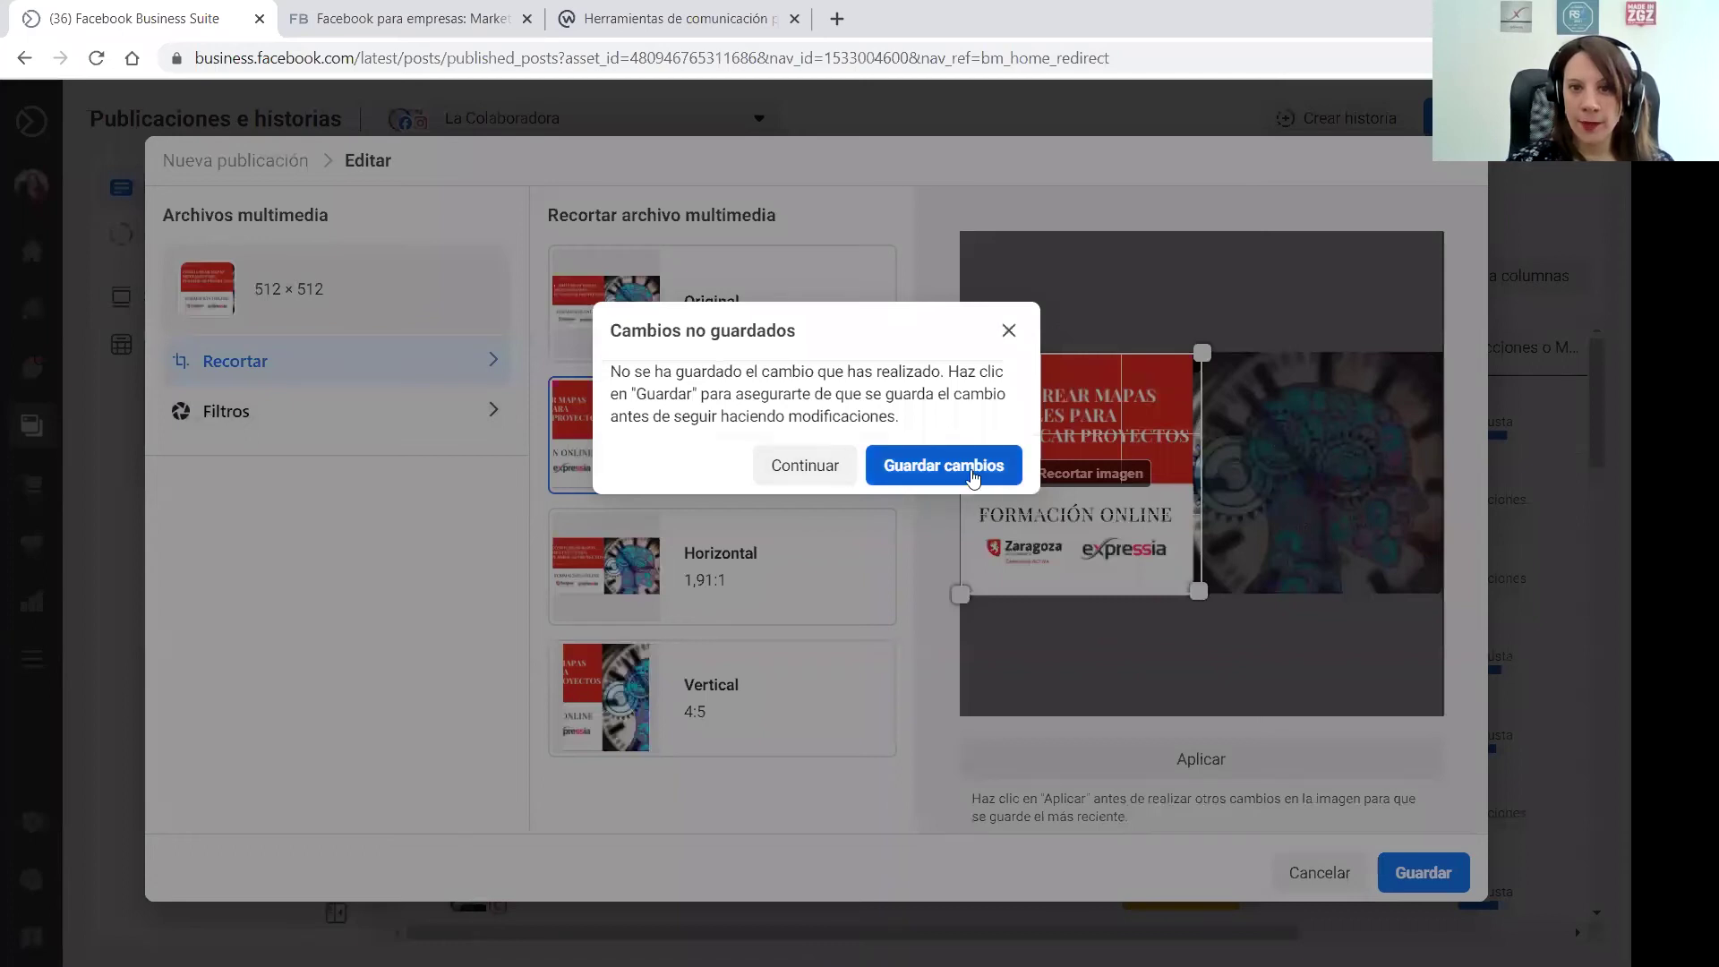
left_click(829, 465)
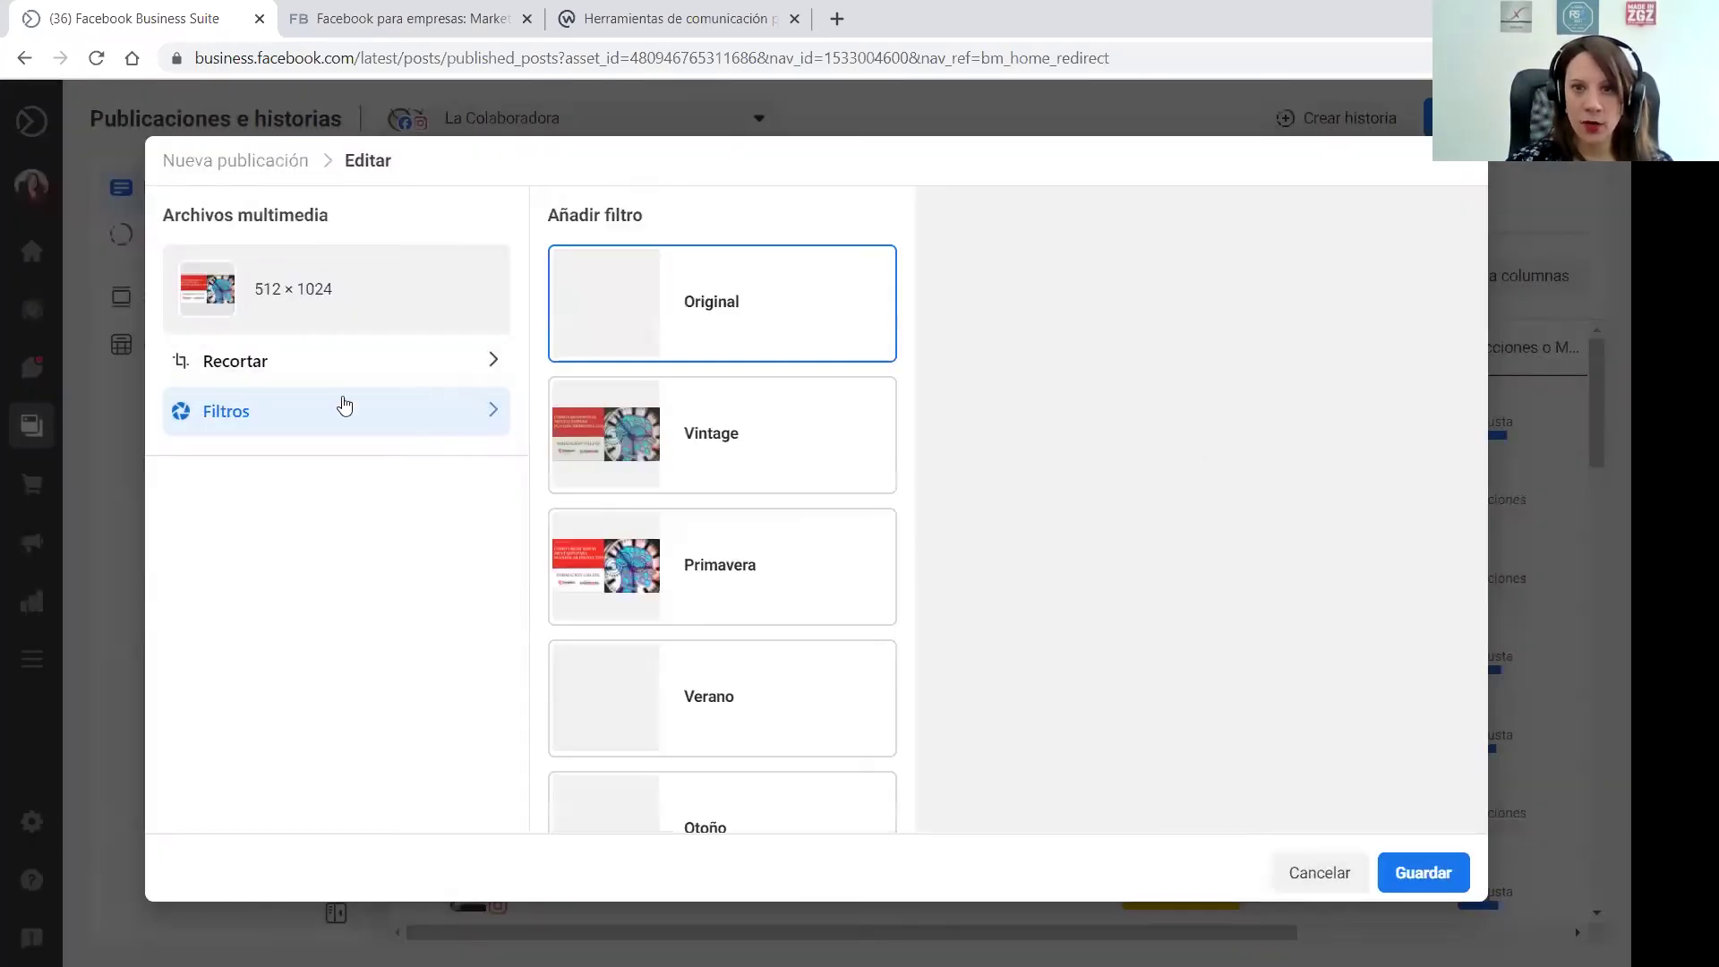
left_click(716, 568)
left_click(739, 733)
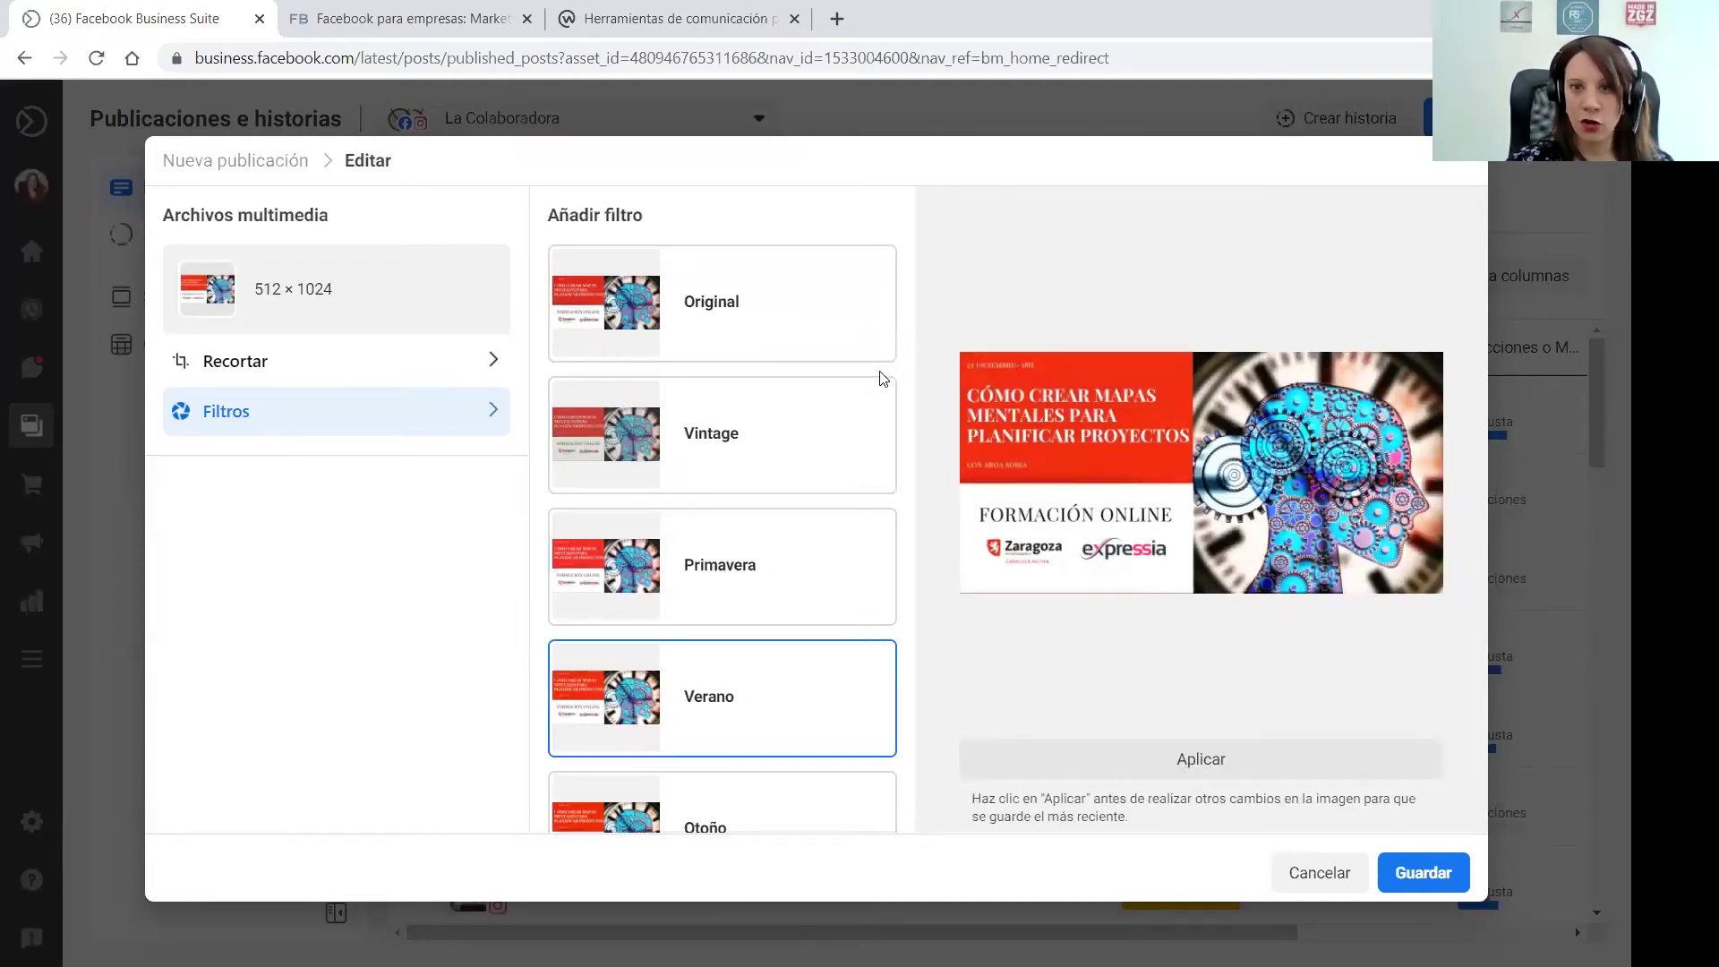
left_click_drag(888, 401, 863, 721)
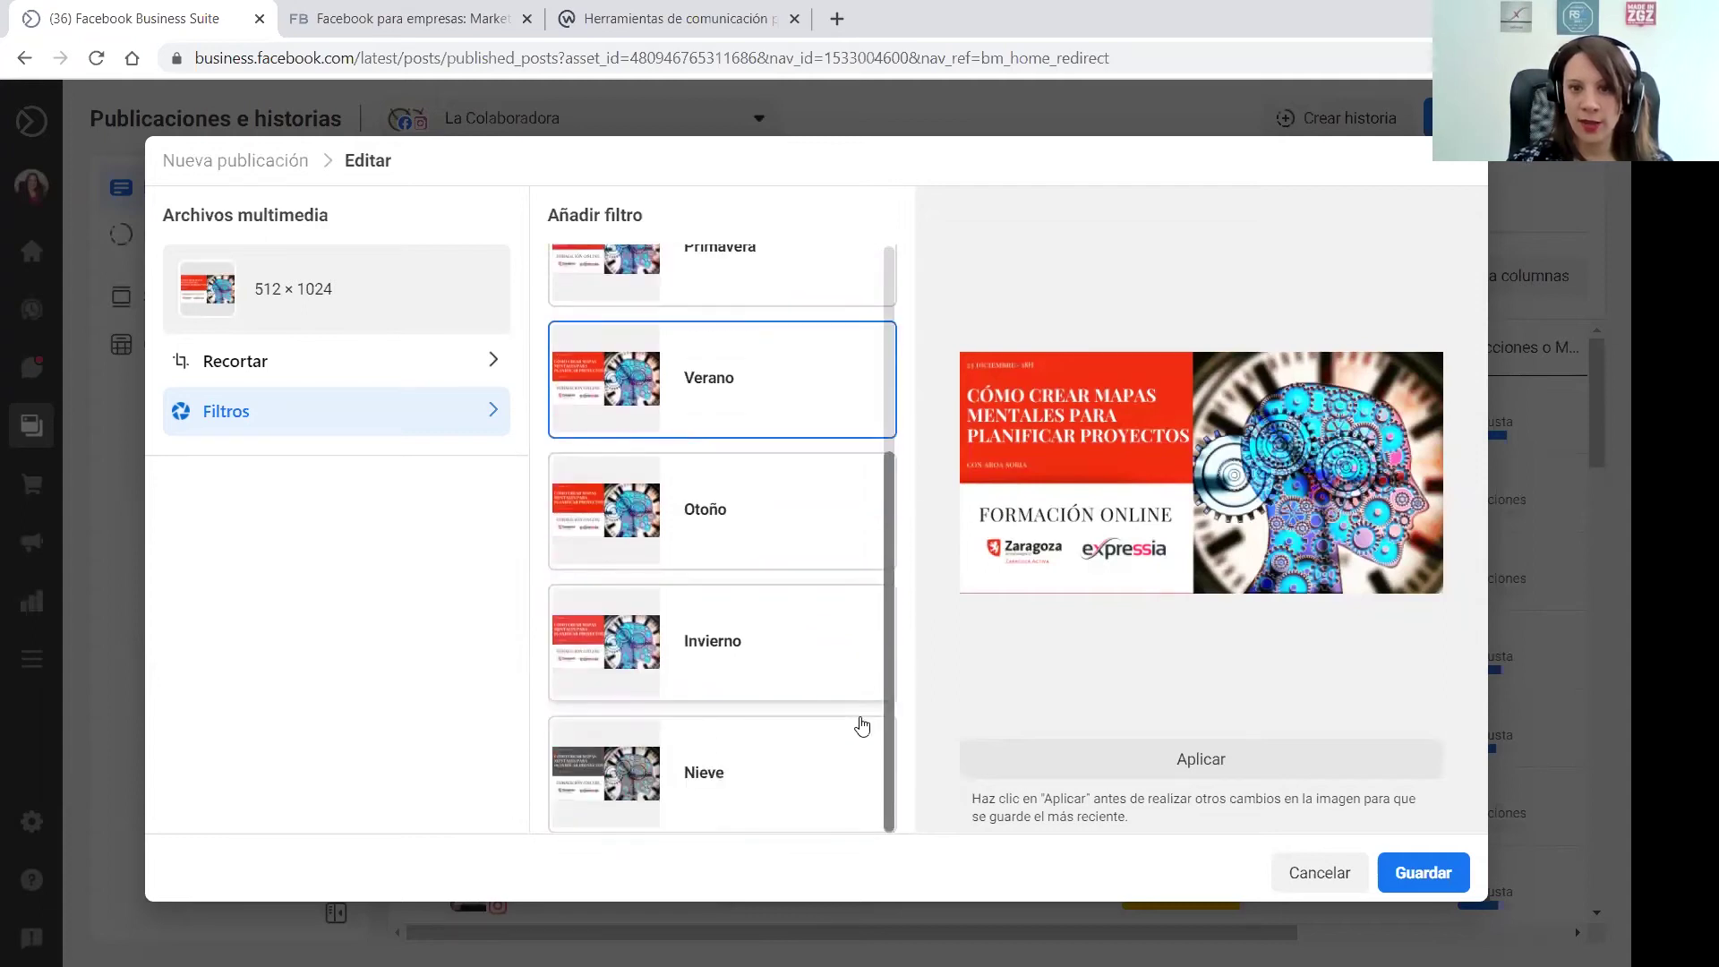
left_click(705, 772)
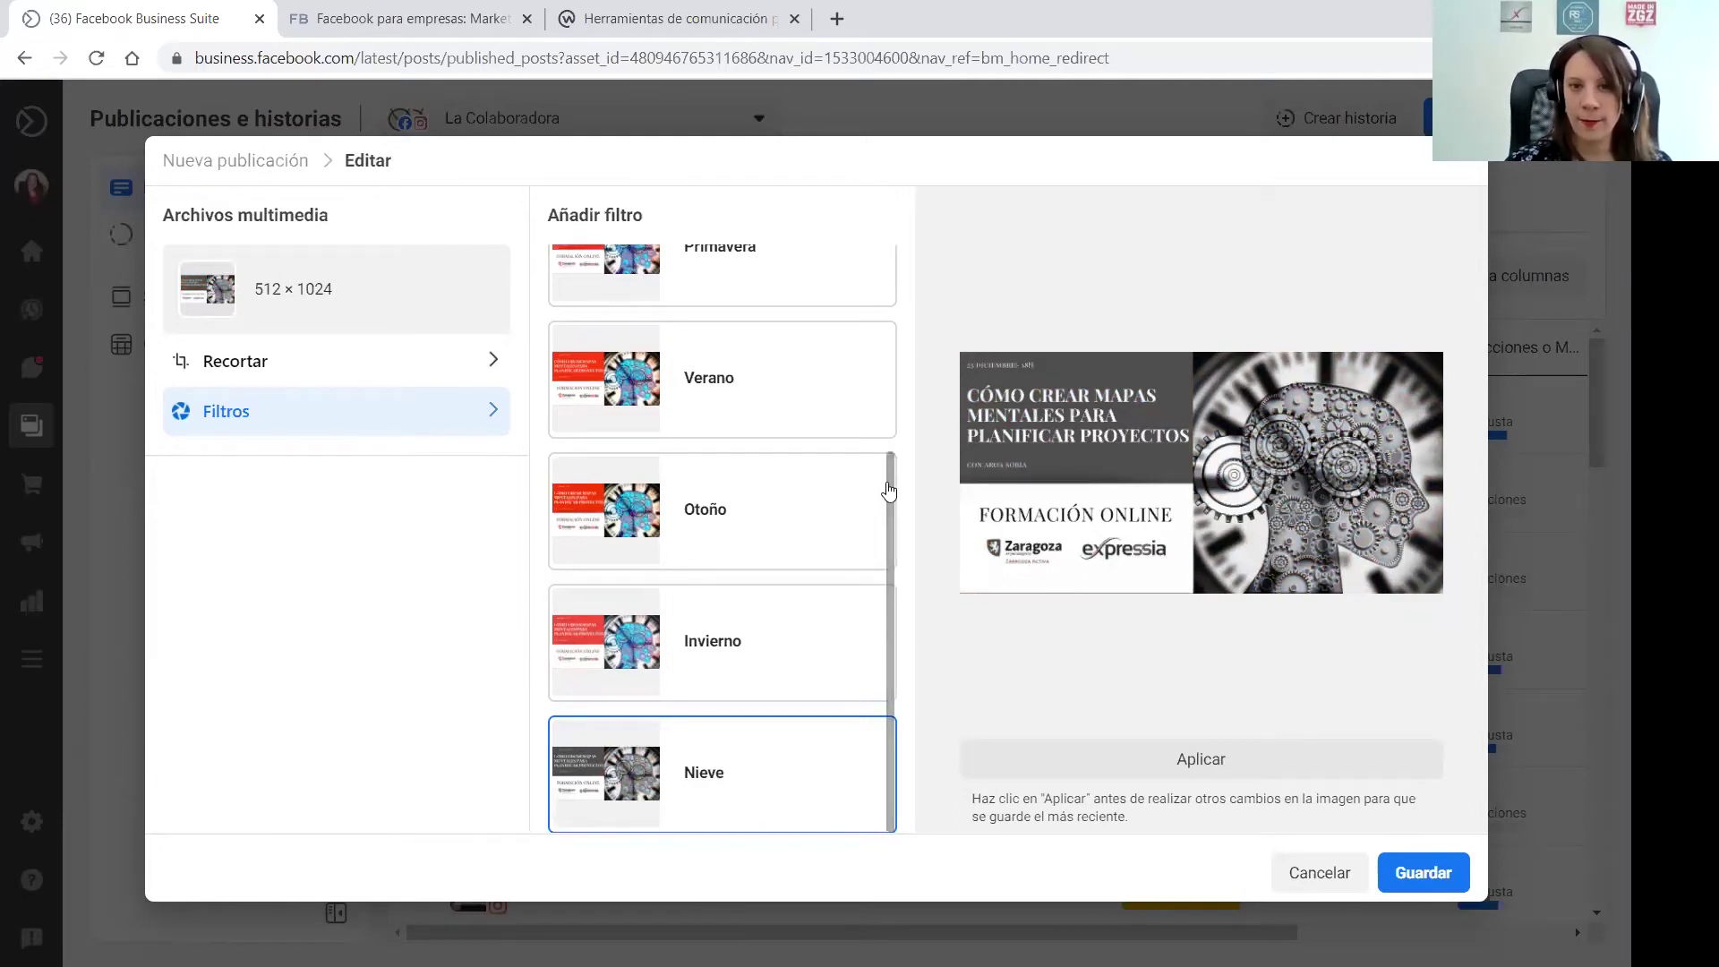
left_click_drag(890, 488, 877, 282)
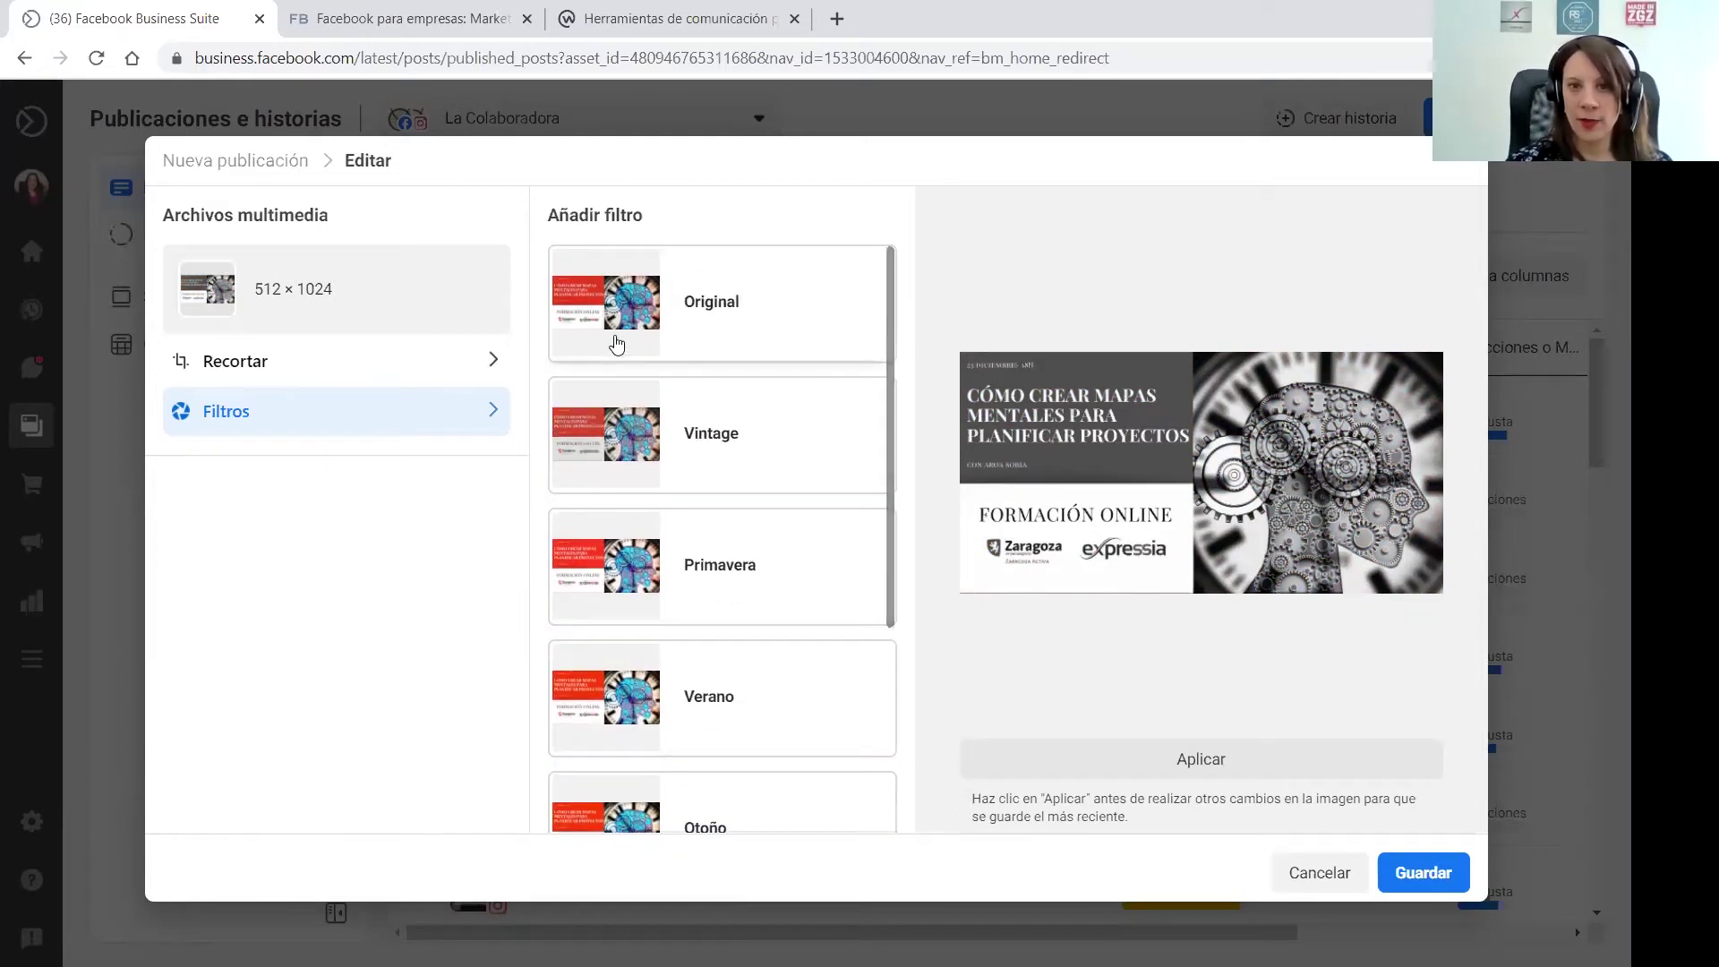
Apply the Primavera filter to the photo and save the edited image
left_click(656, 324)
left_click(604, 586)
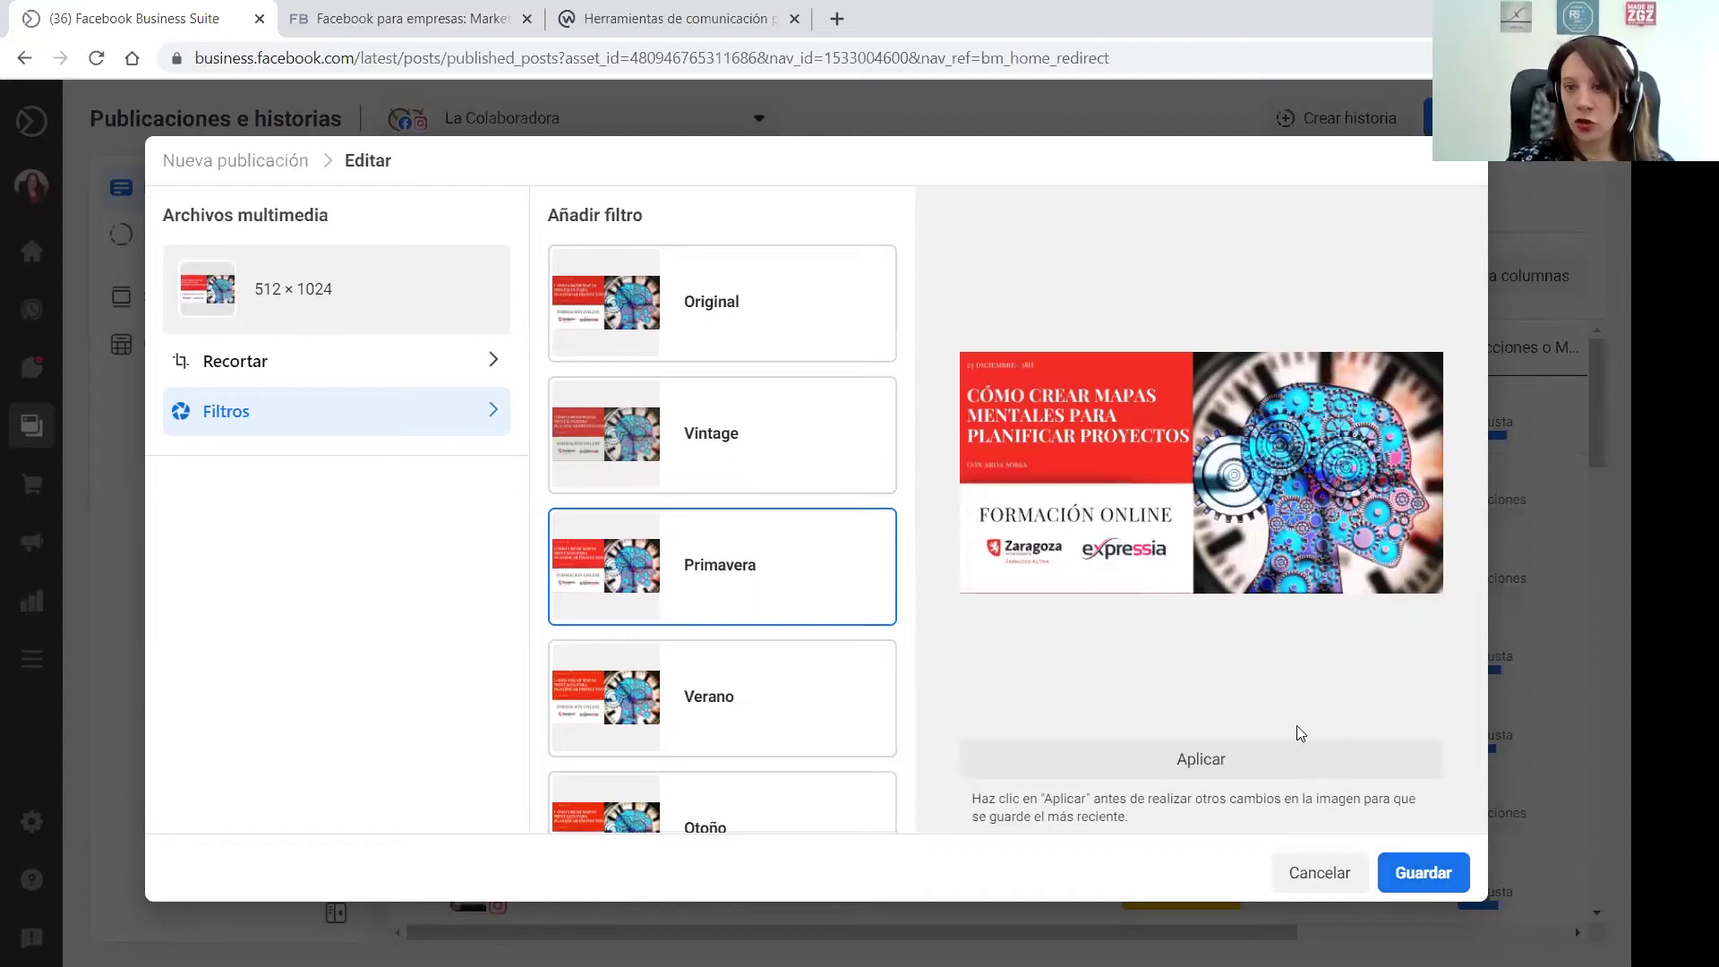
left_click(1189, 765)
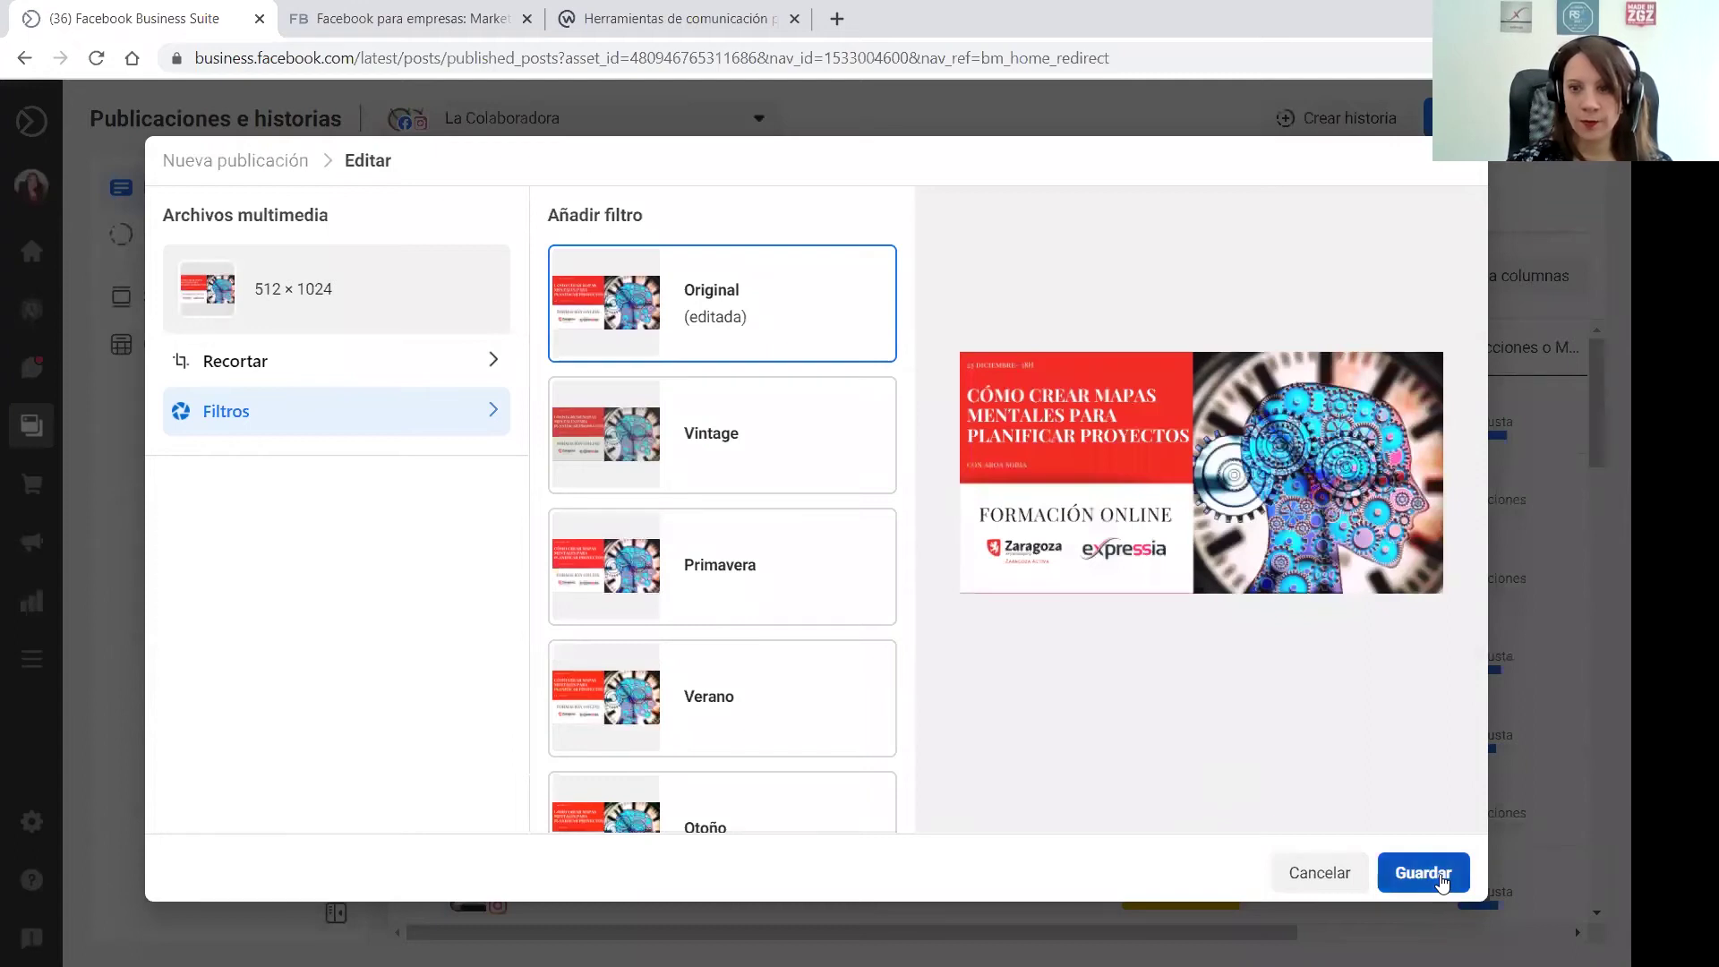
left_click(1442, 881)
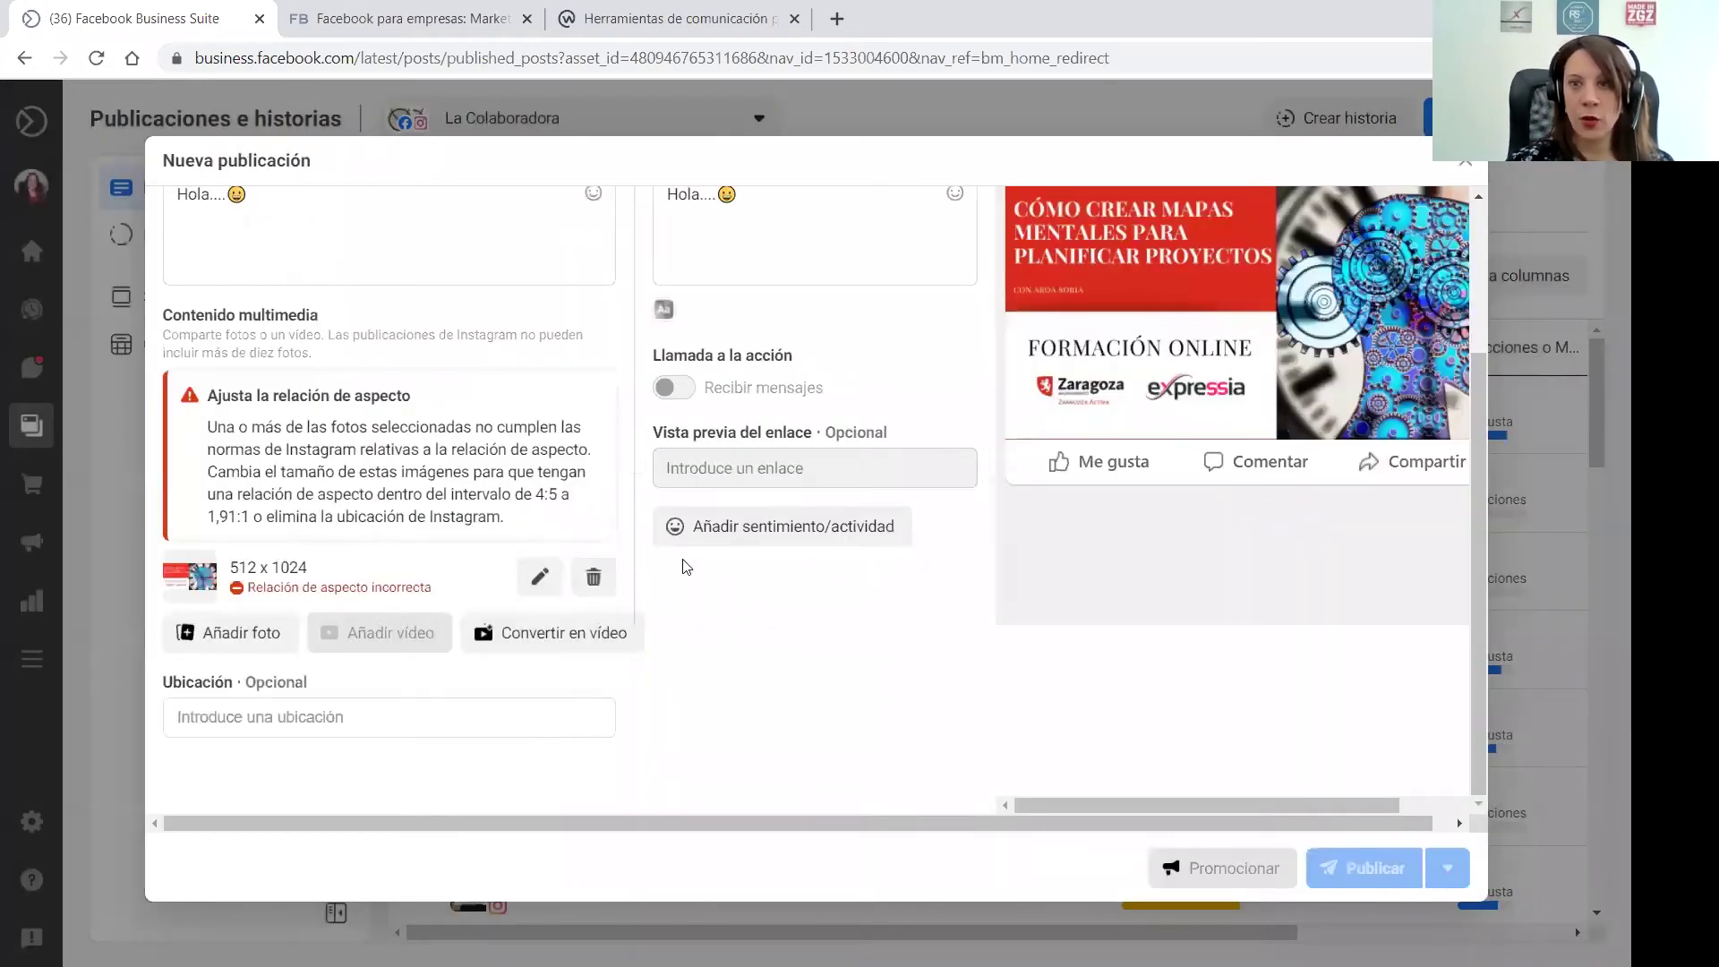
View the image files available for adding another photo to the post, and cancel without choosing one
left_click_drag(1475, 425, 1476, 276)
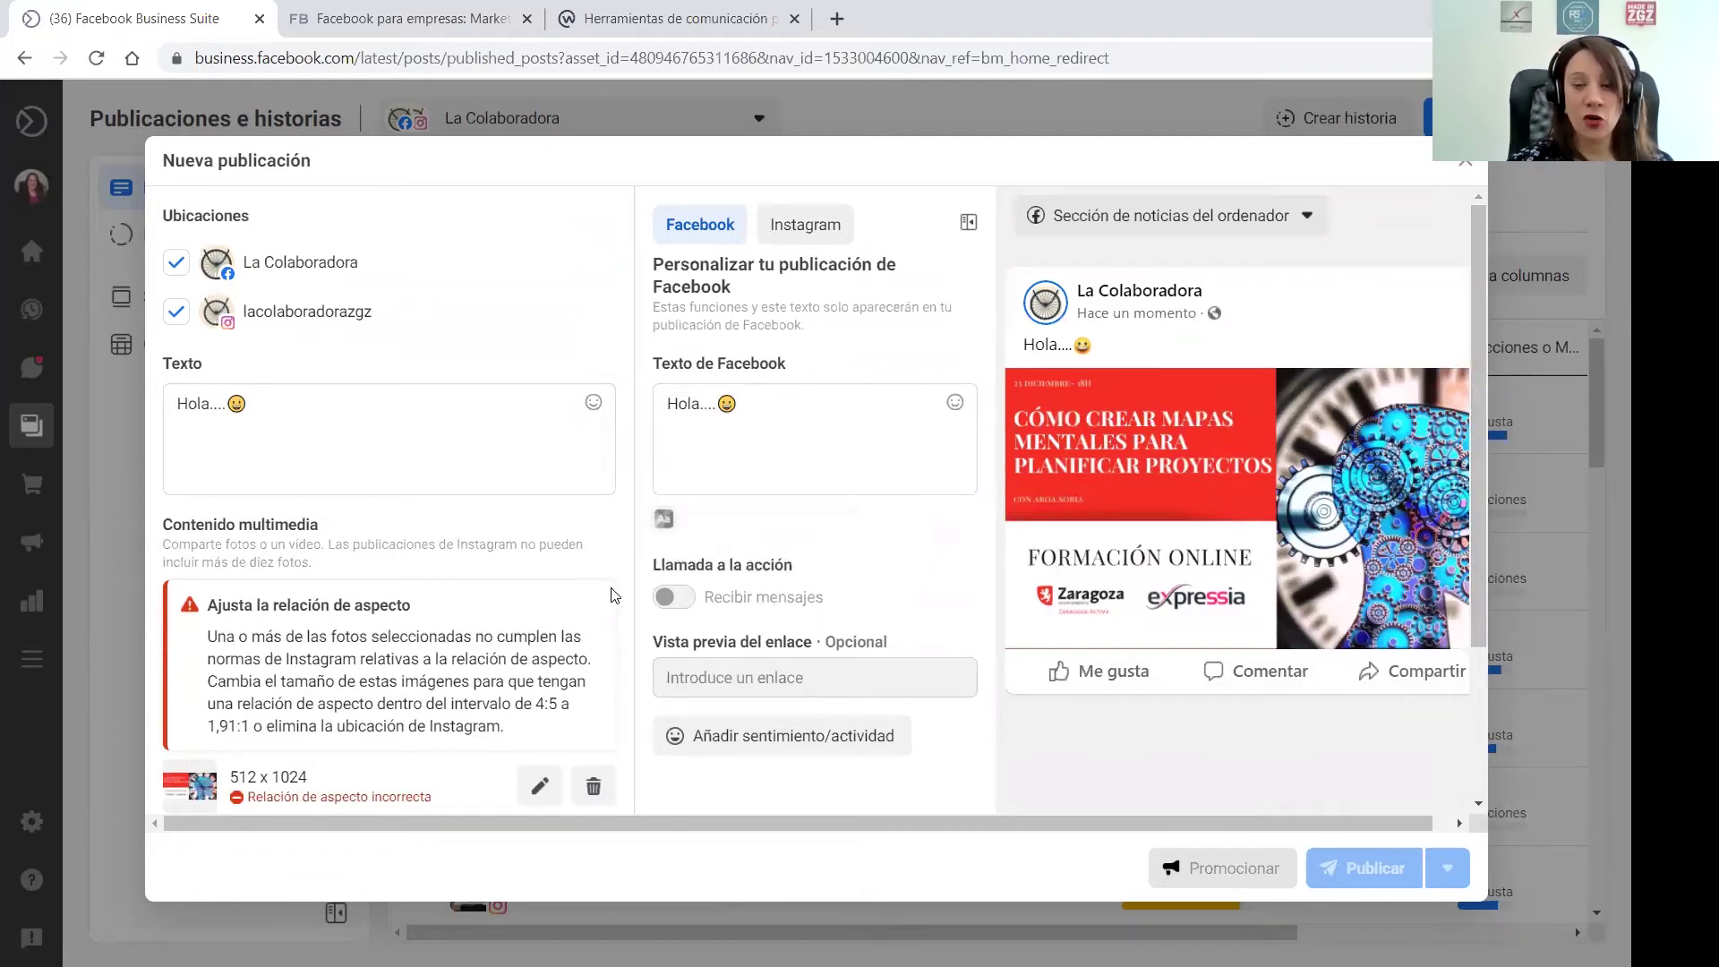
left_click_drag(1478, 240, 1479, 389)
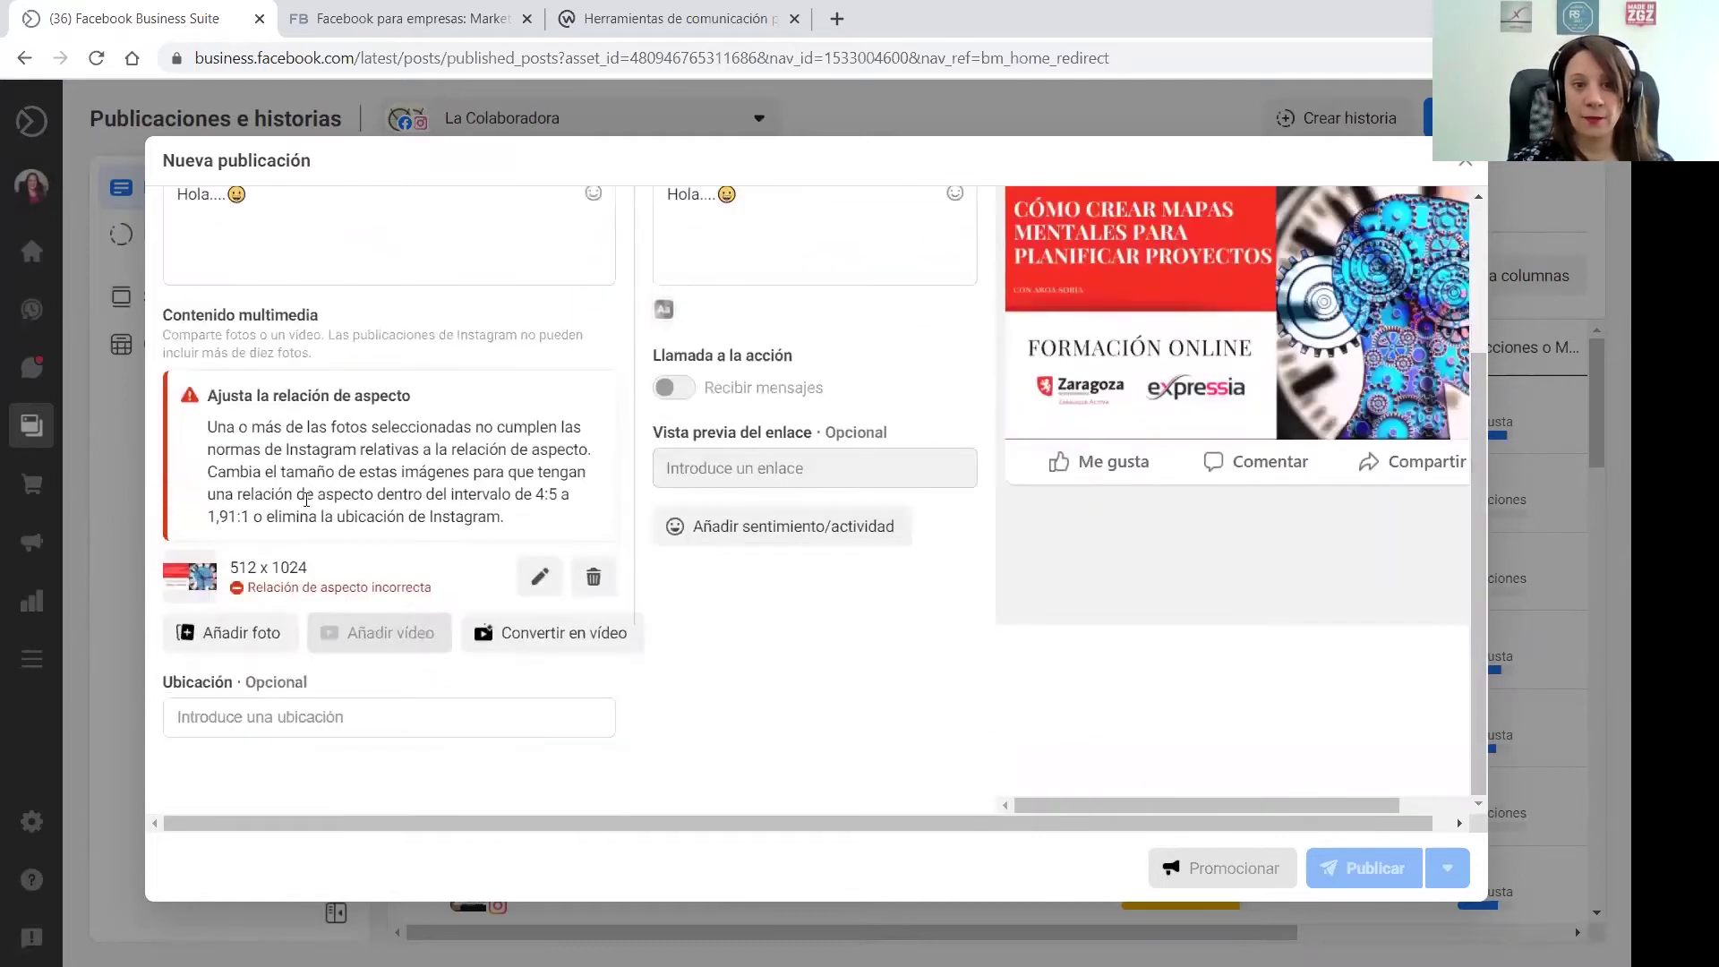
left_click(228, 639)
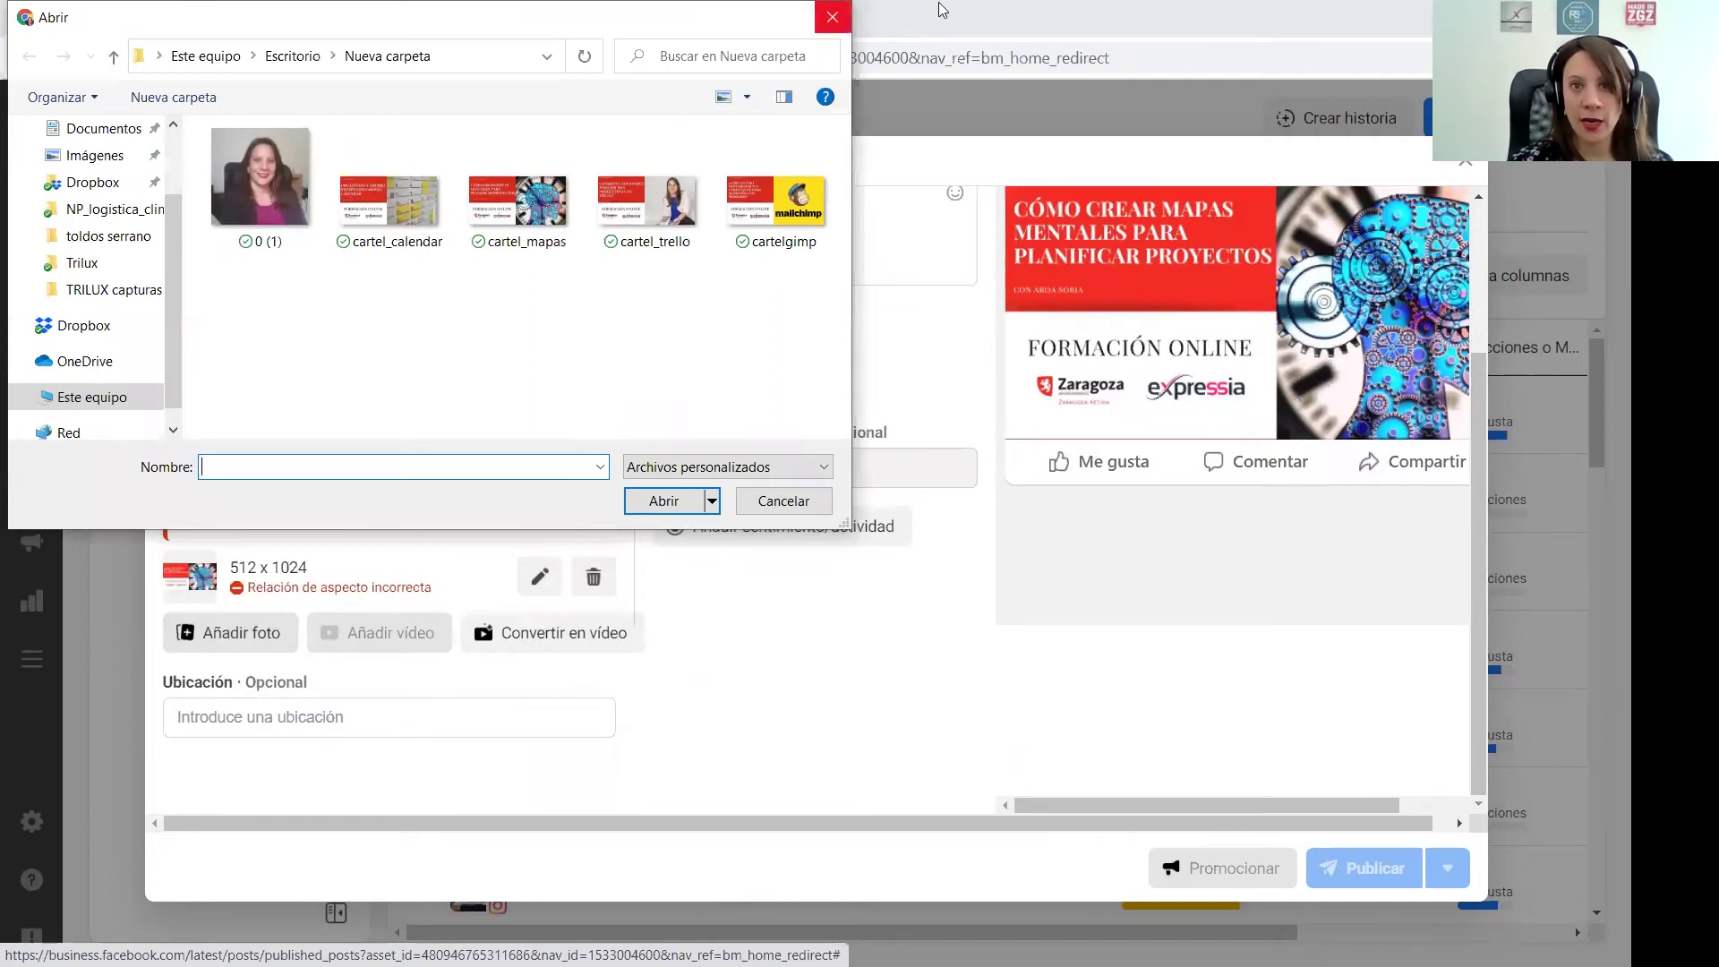
left_click(831, 17)
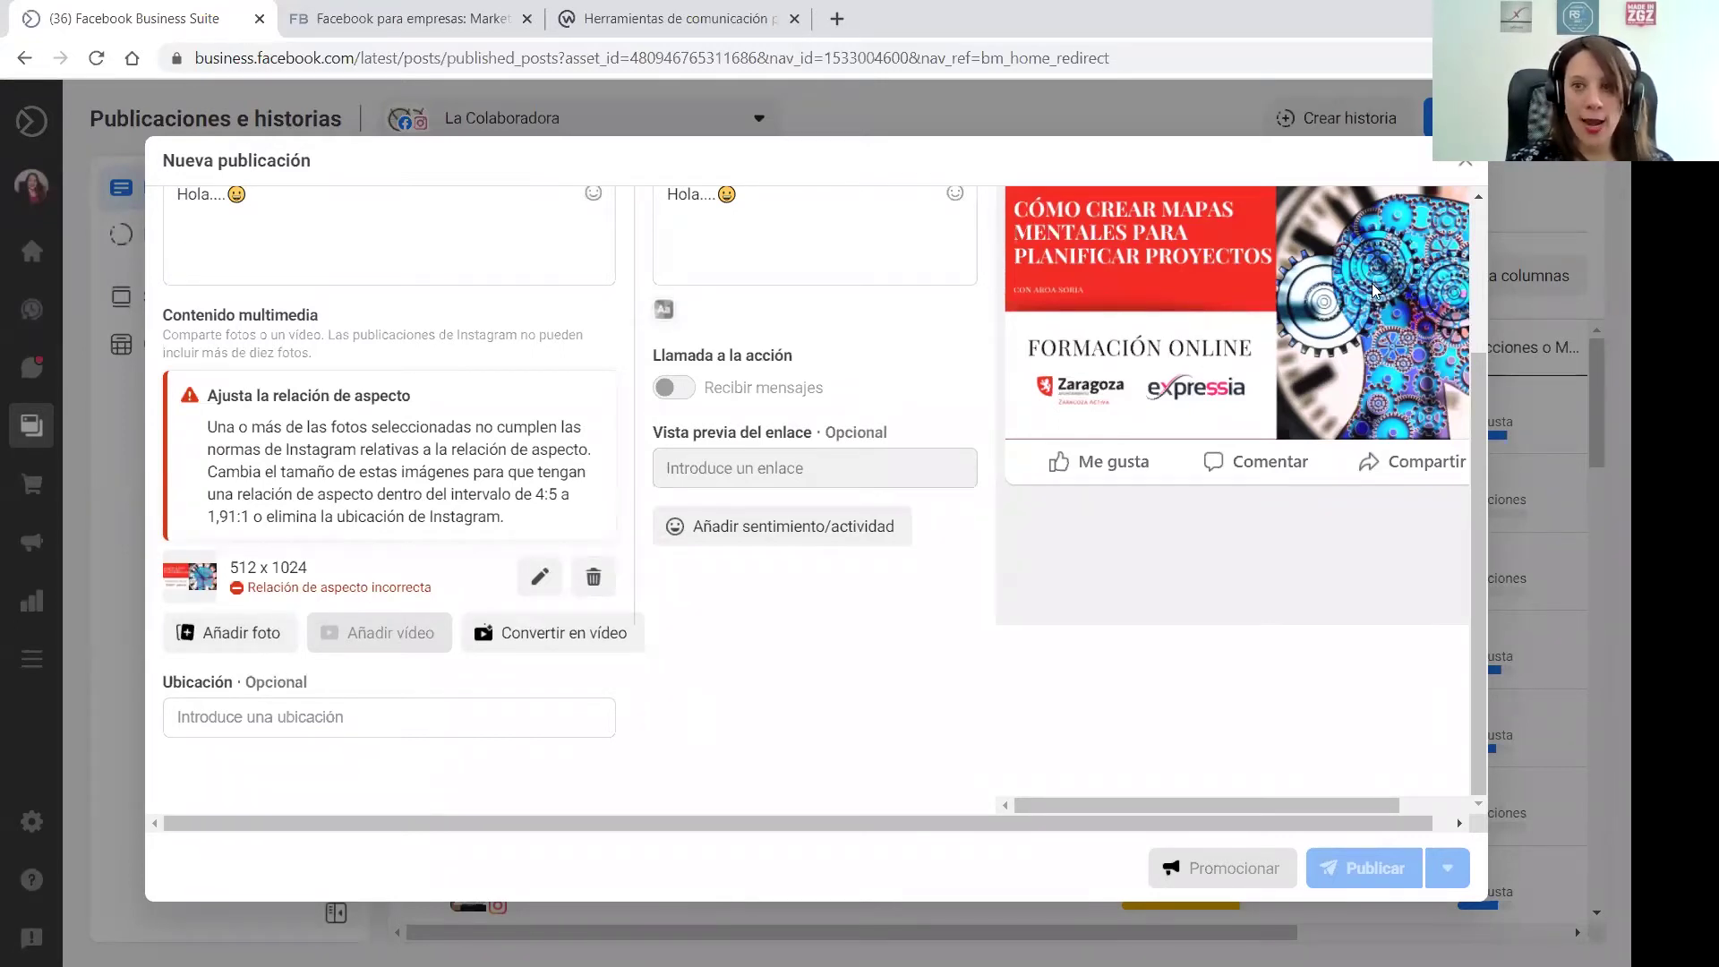
Compare the separate Instagram and Facebook customization options for the post's text and preview
left_click_drag(1478, 416, 1477, 268)
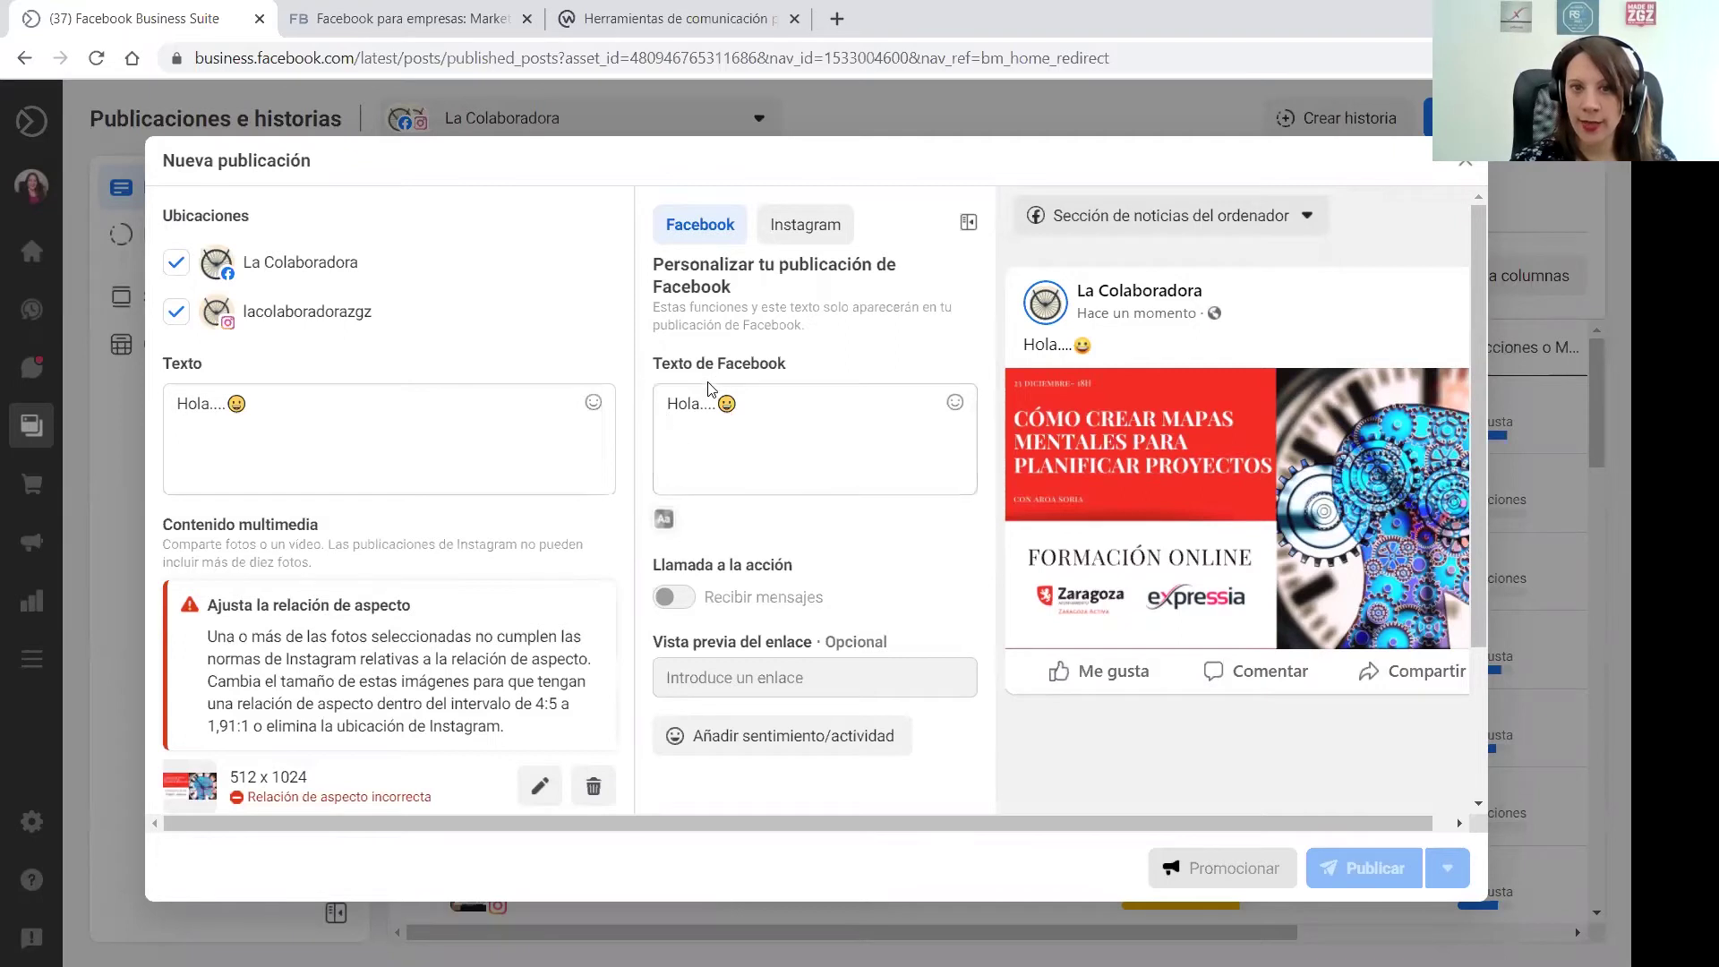
left_click(816, 243)
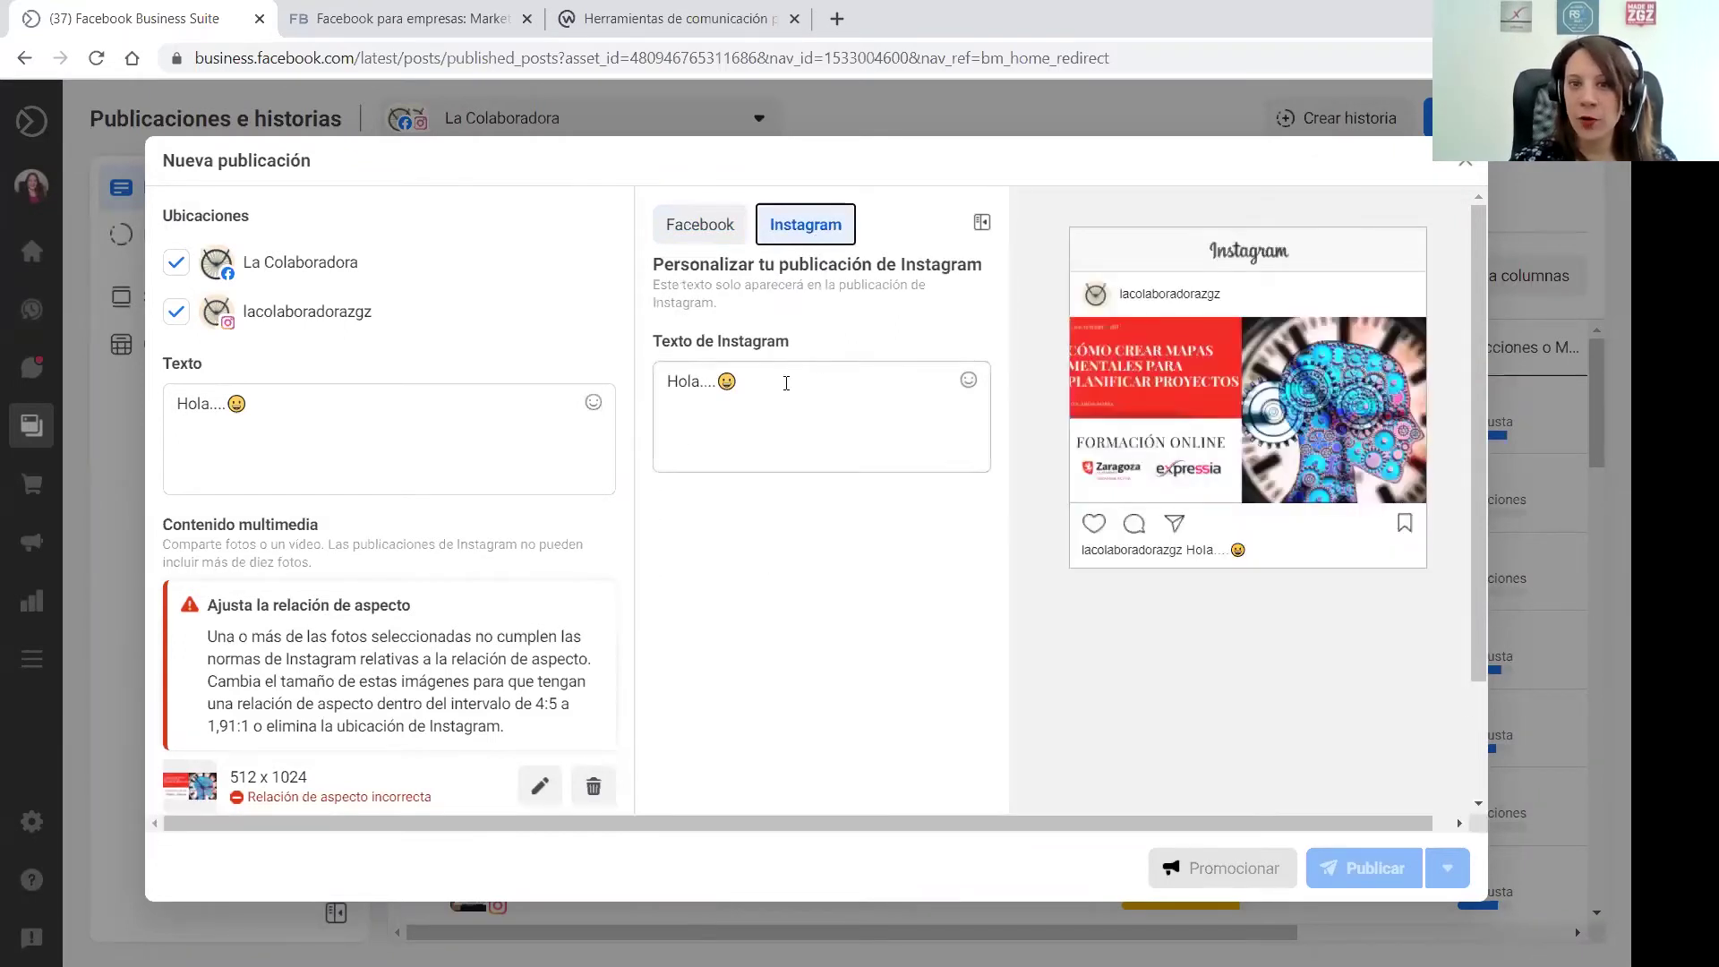
left_click(786, 383)
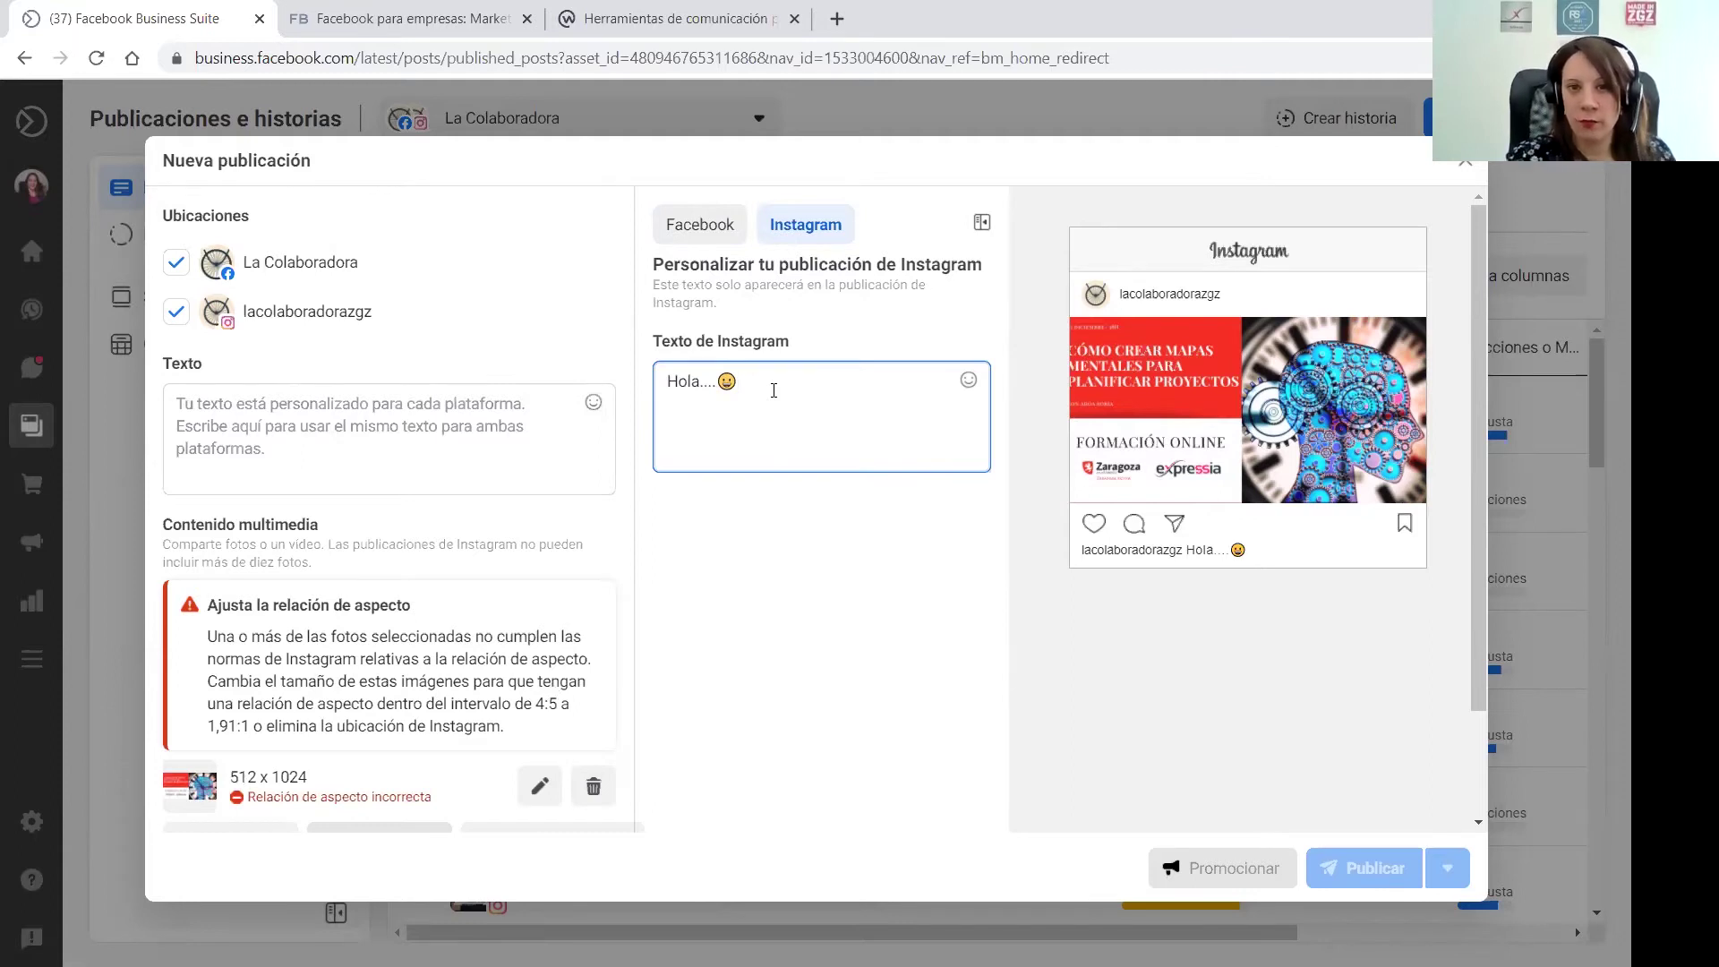
left_click(681, 221)
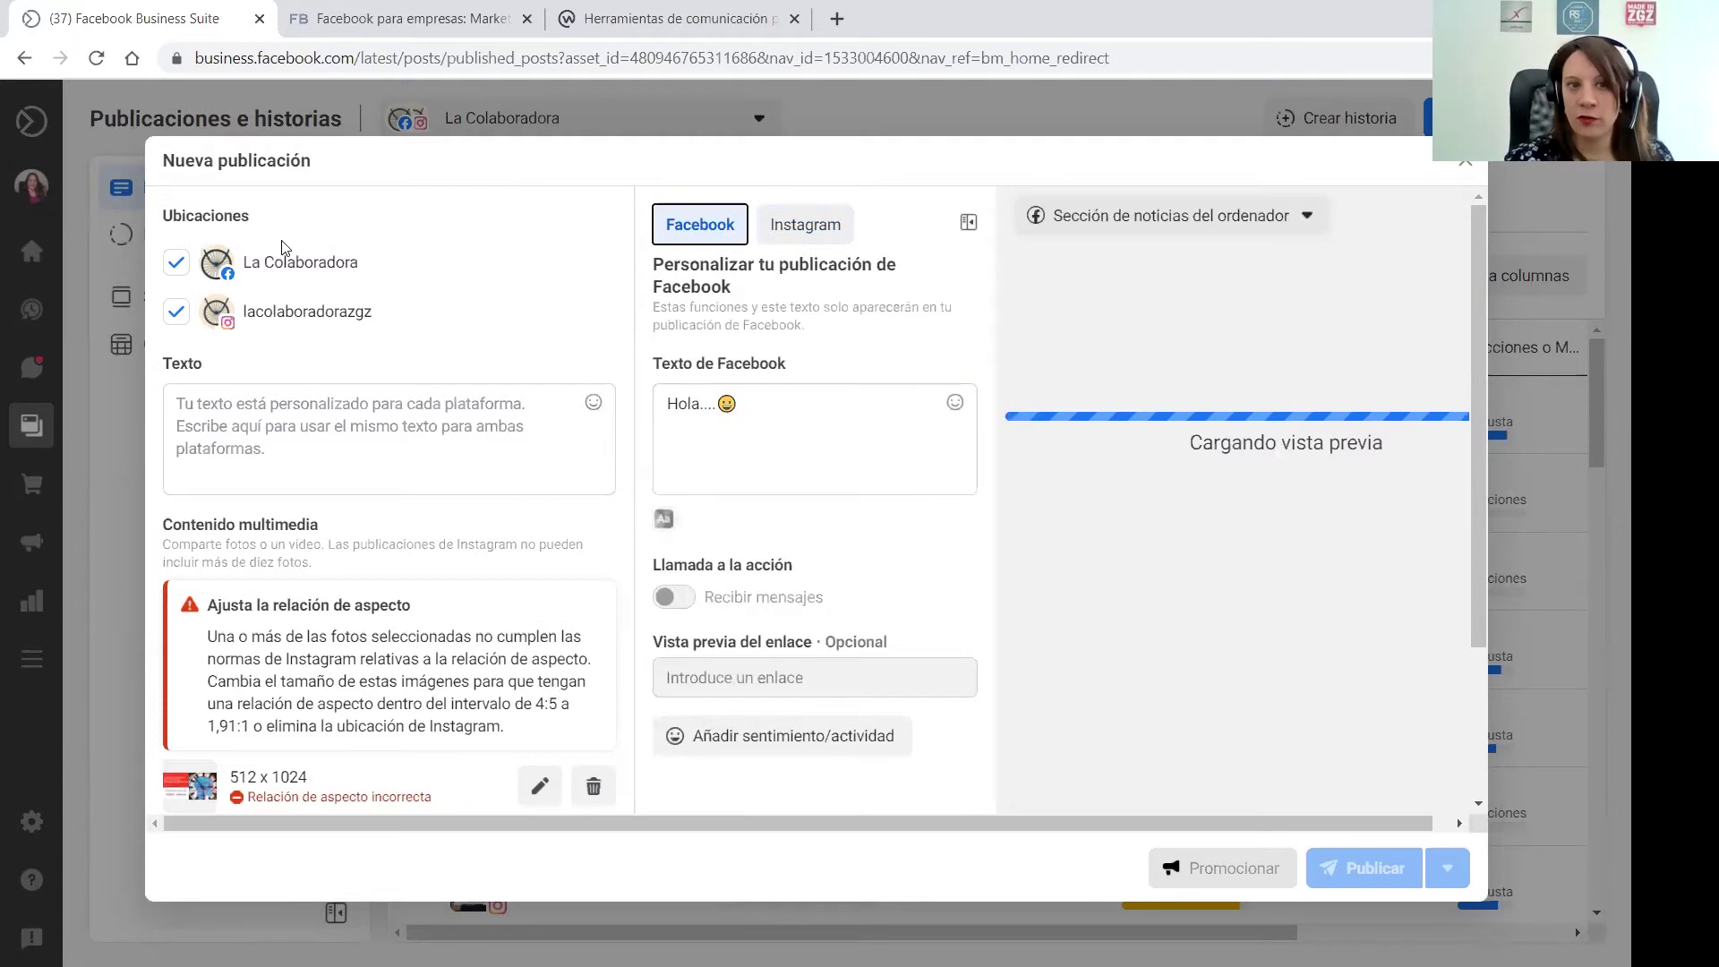
Append the hashtags "#masterdigital #formacion" to the Instagram version of the post's text only
left_click(806, 225)
left_click(816, 394)
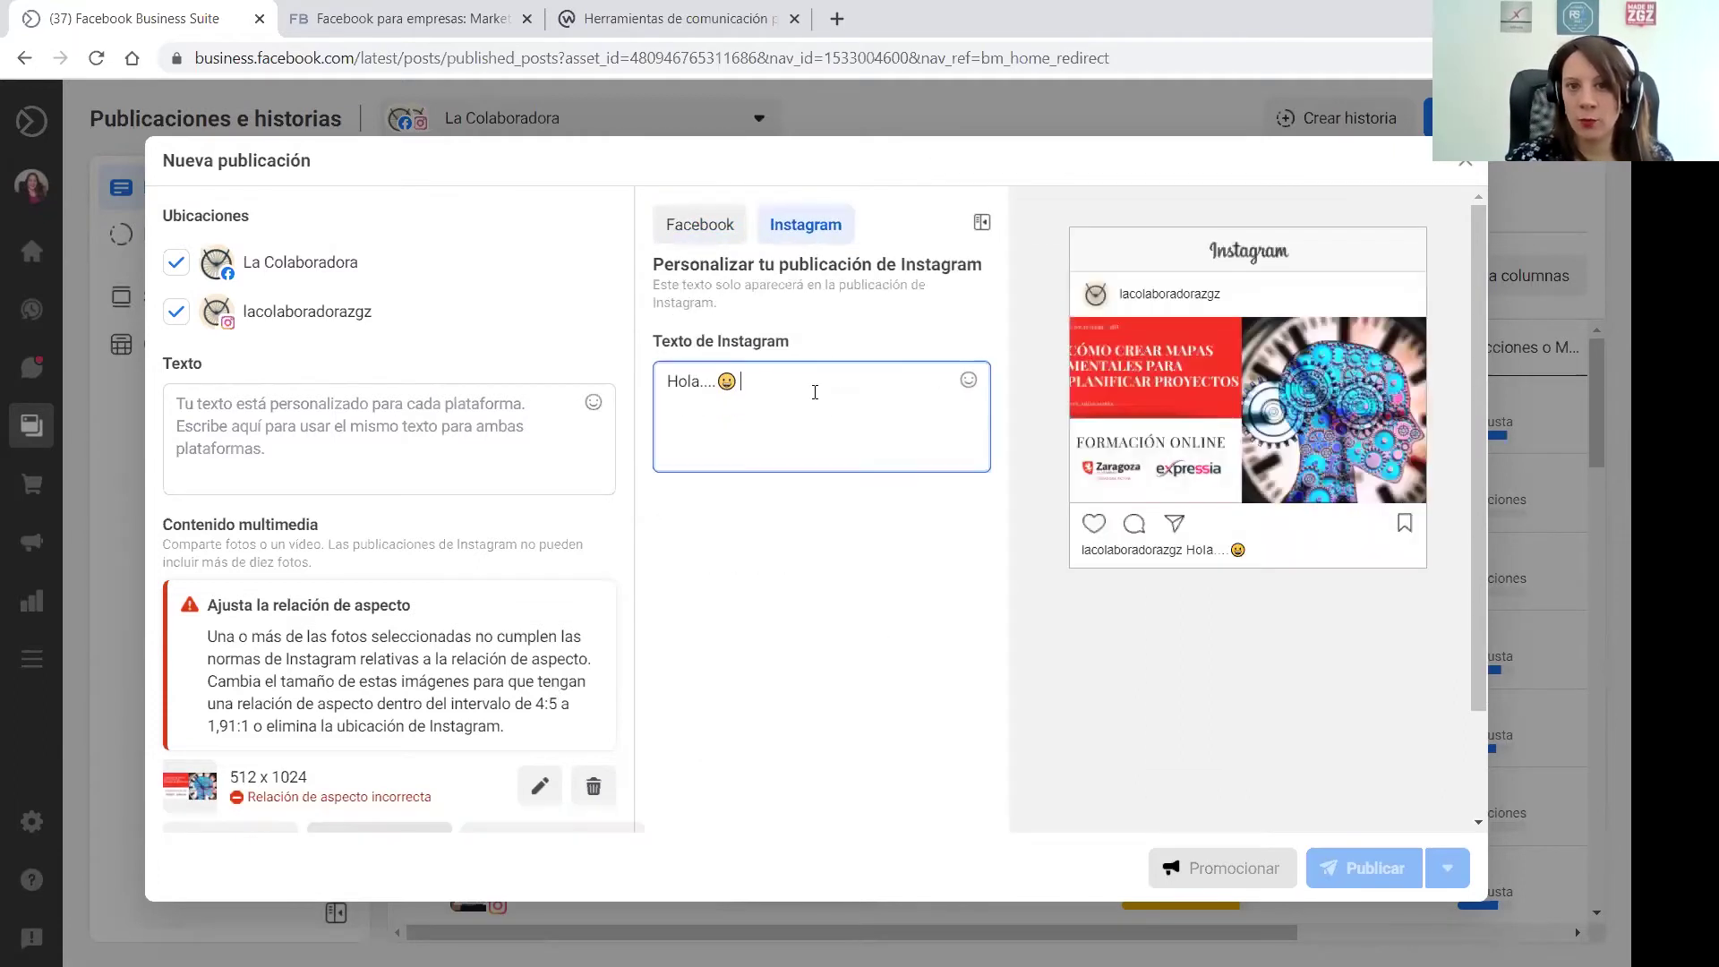
type("#m")
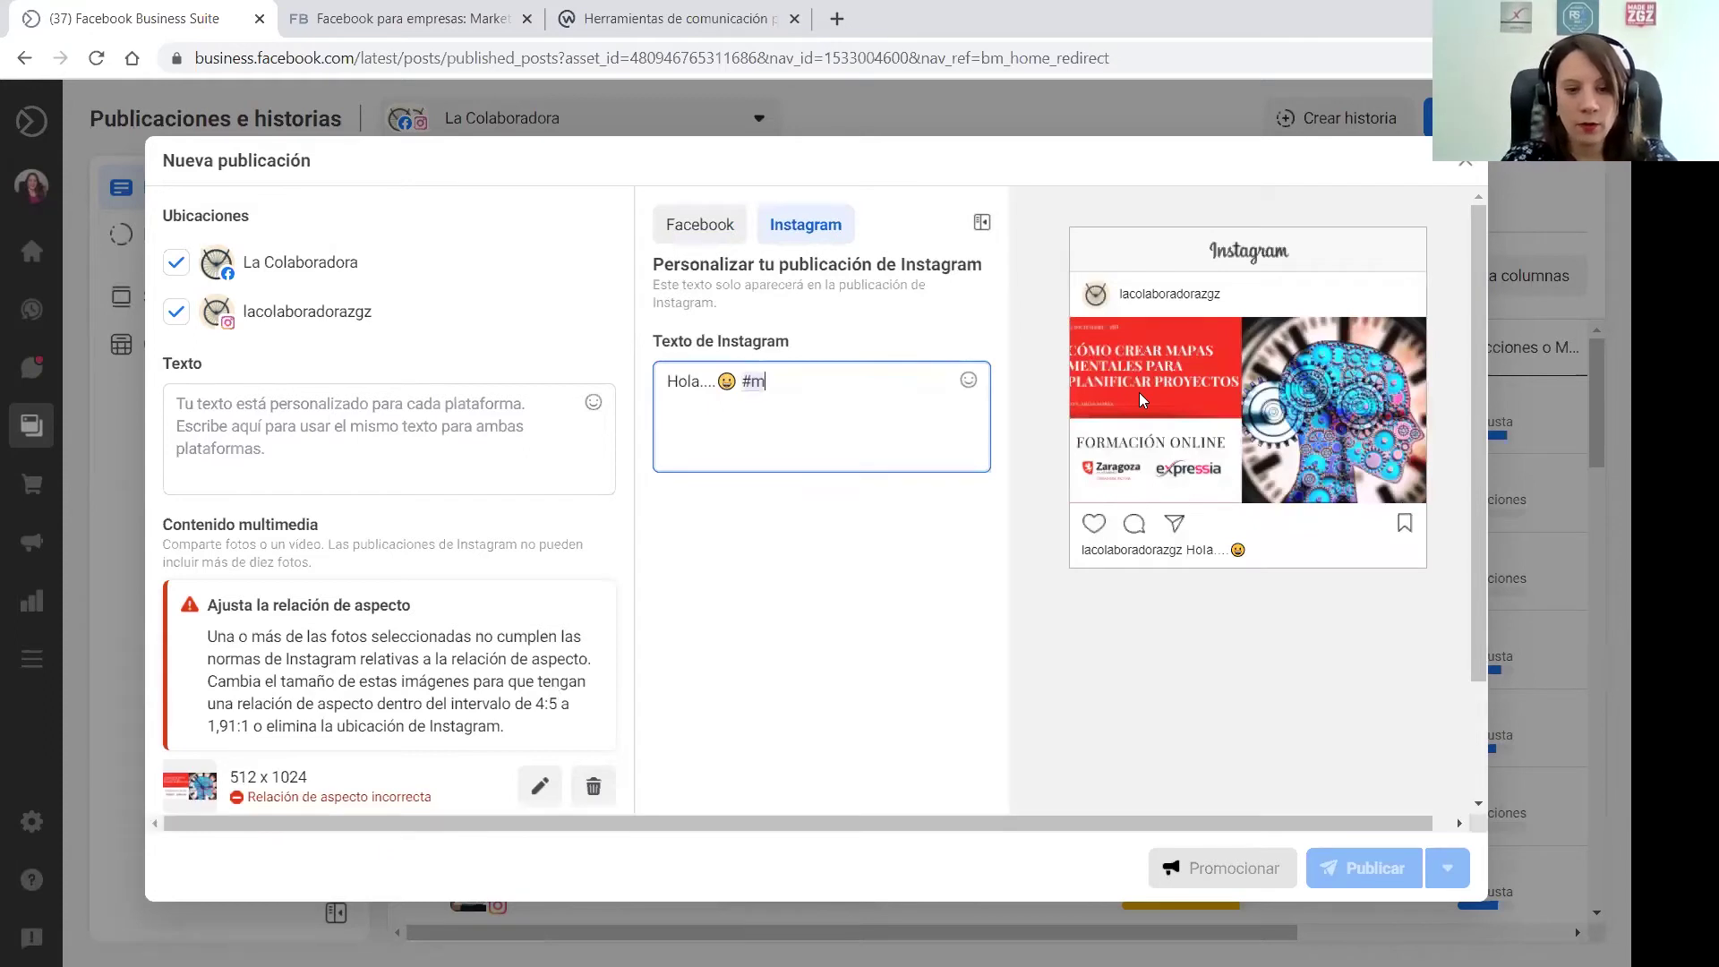
type("asterdi")
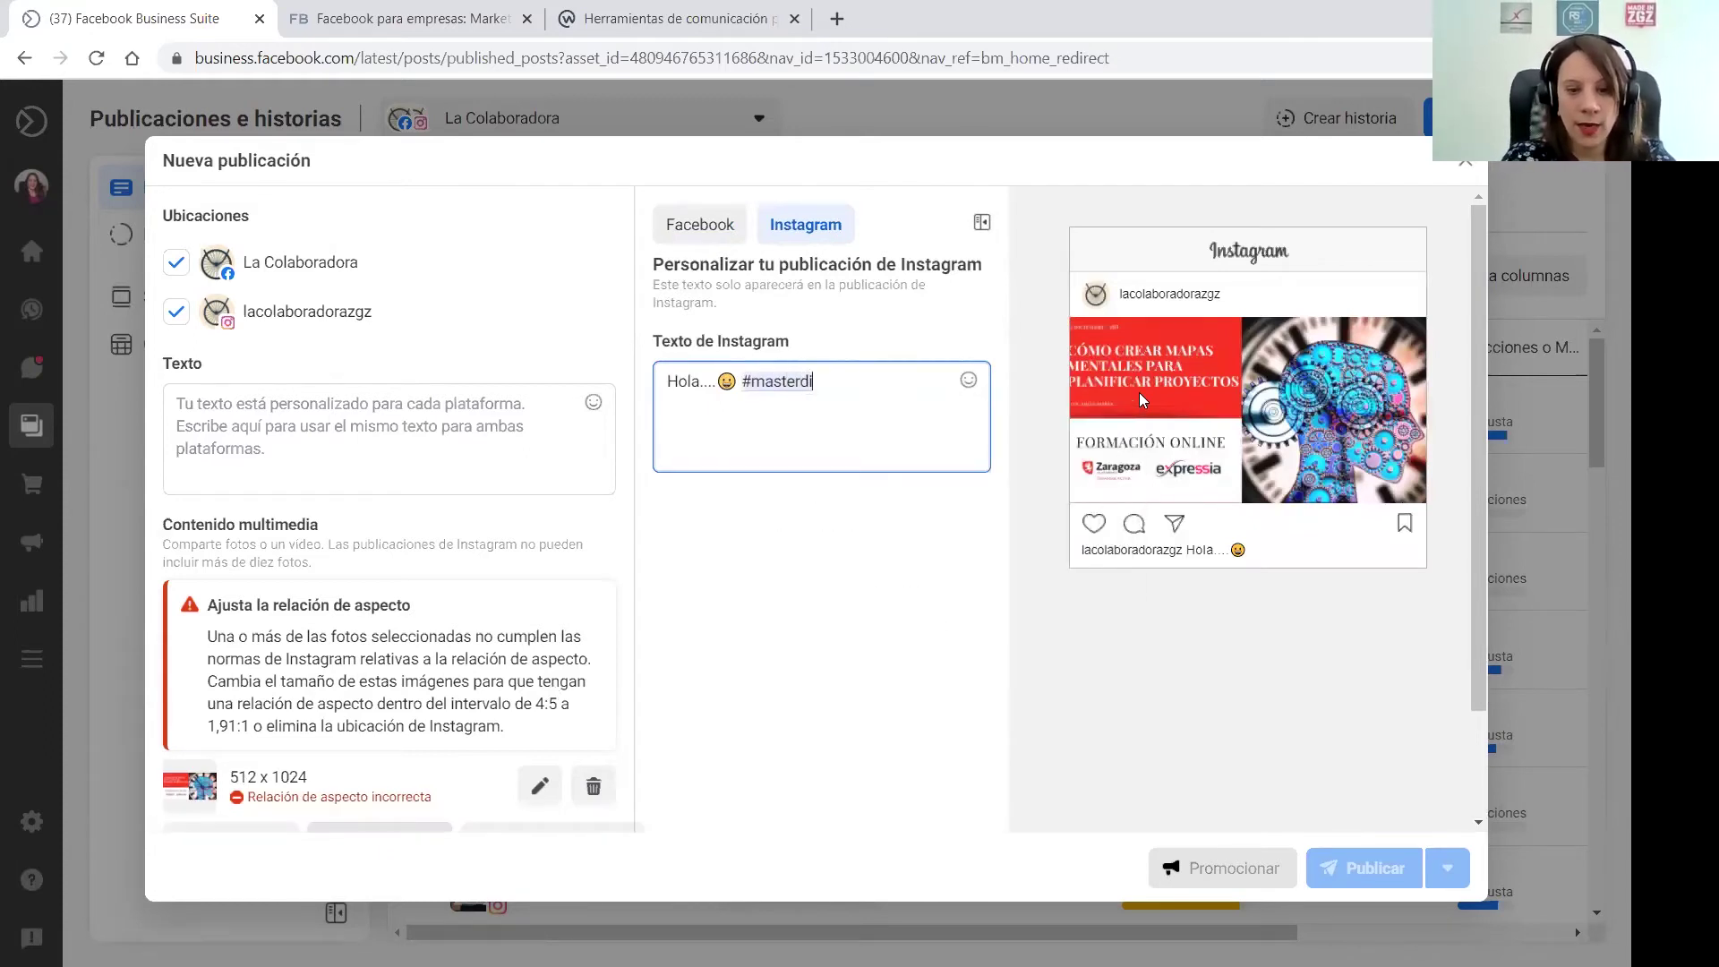
type("gital")
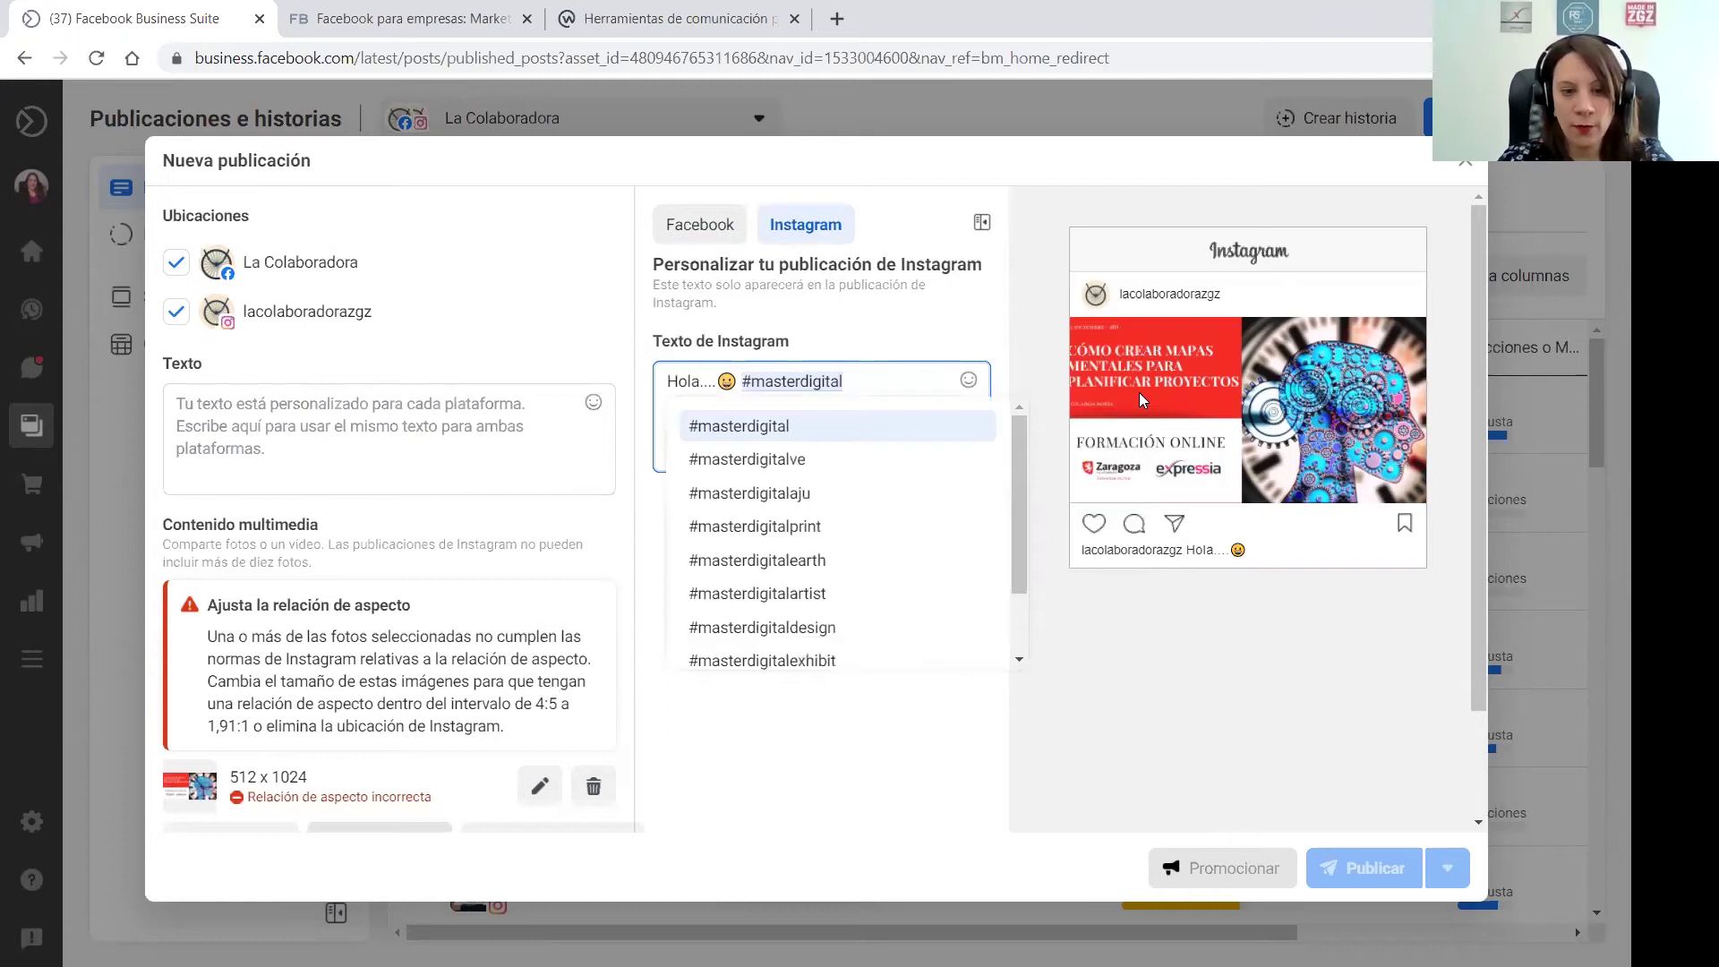
type(" #formacion")
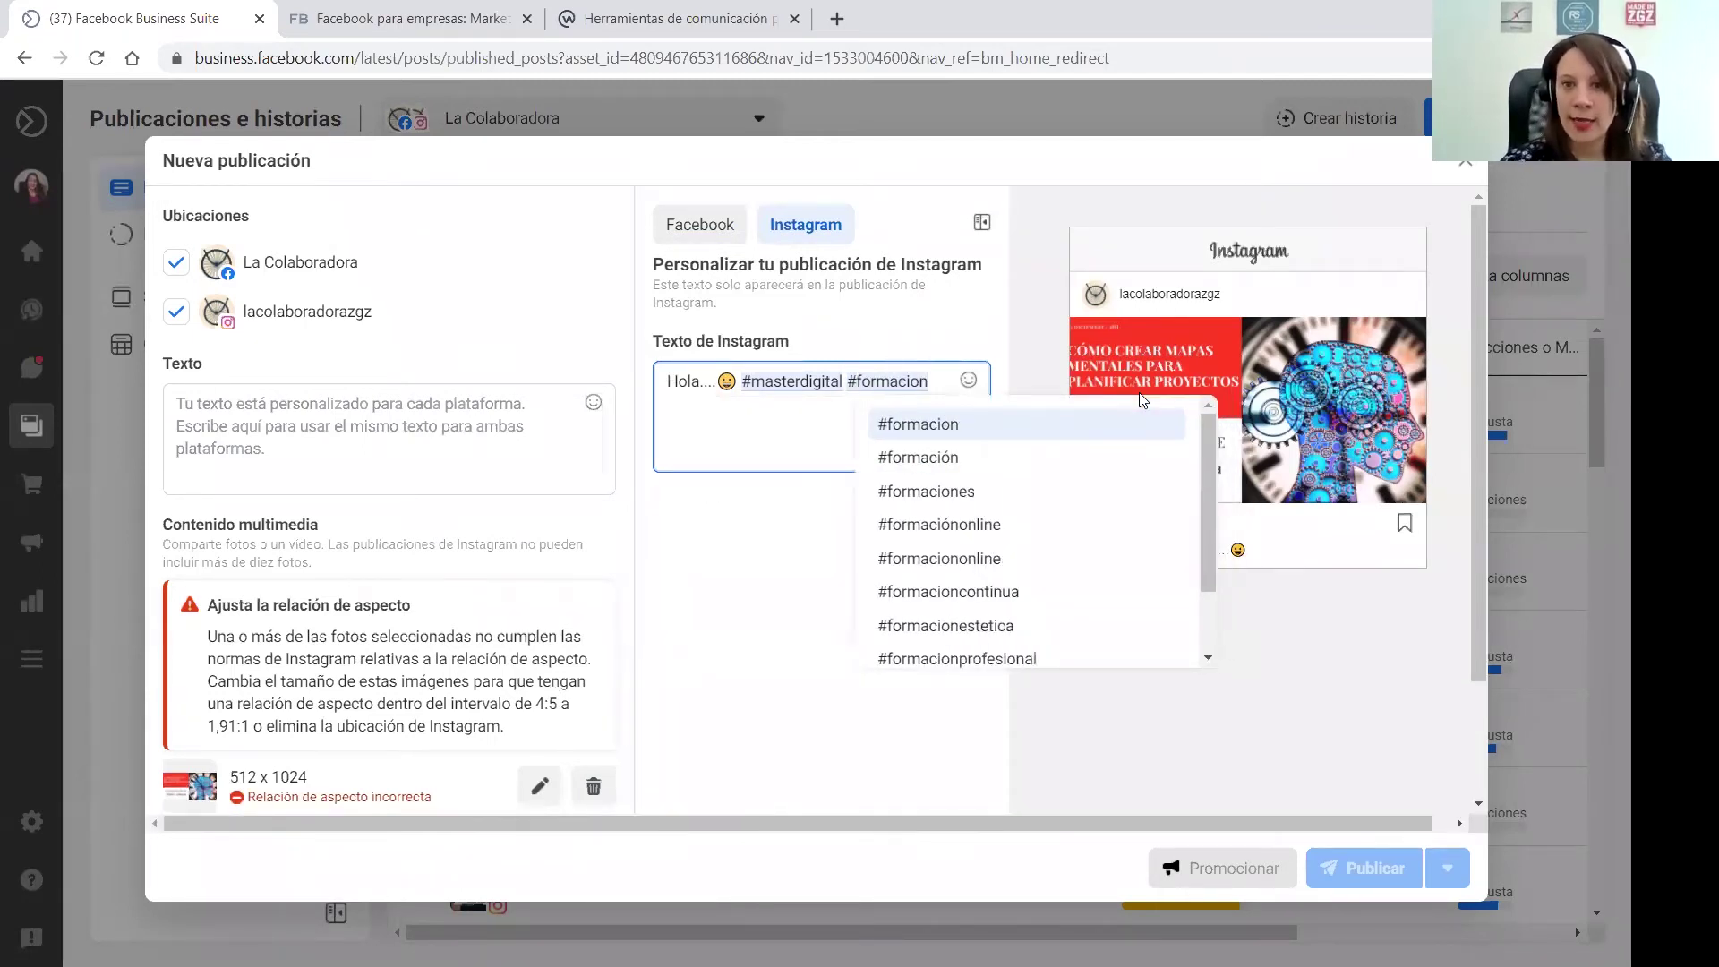
Replace the "#formacion" hashtag in the Instagram text with "#formaciónonline", and compare it with the Facebook version
left_click(929, 527)
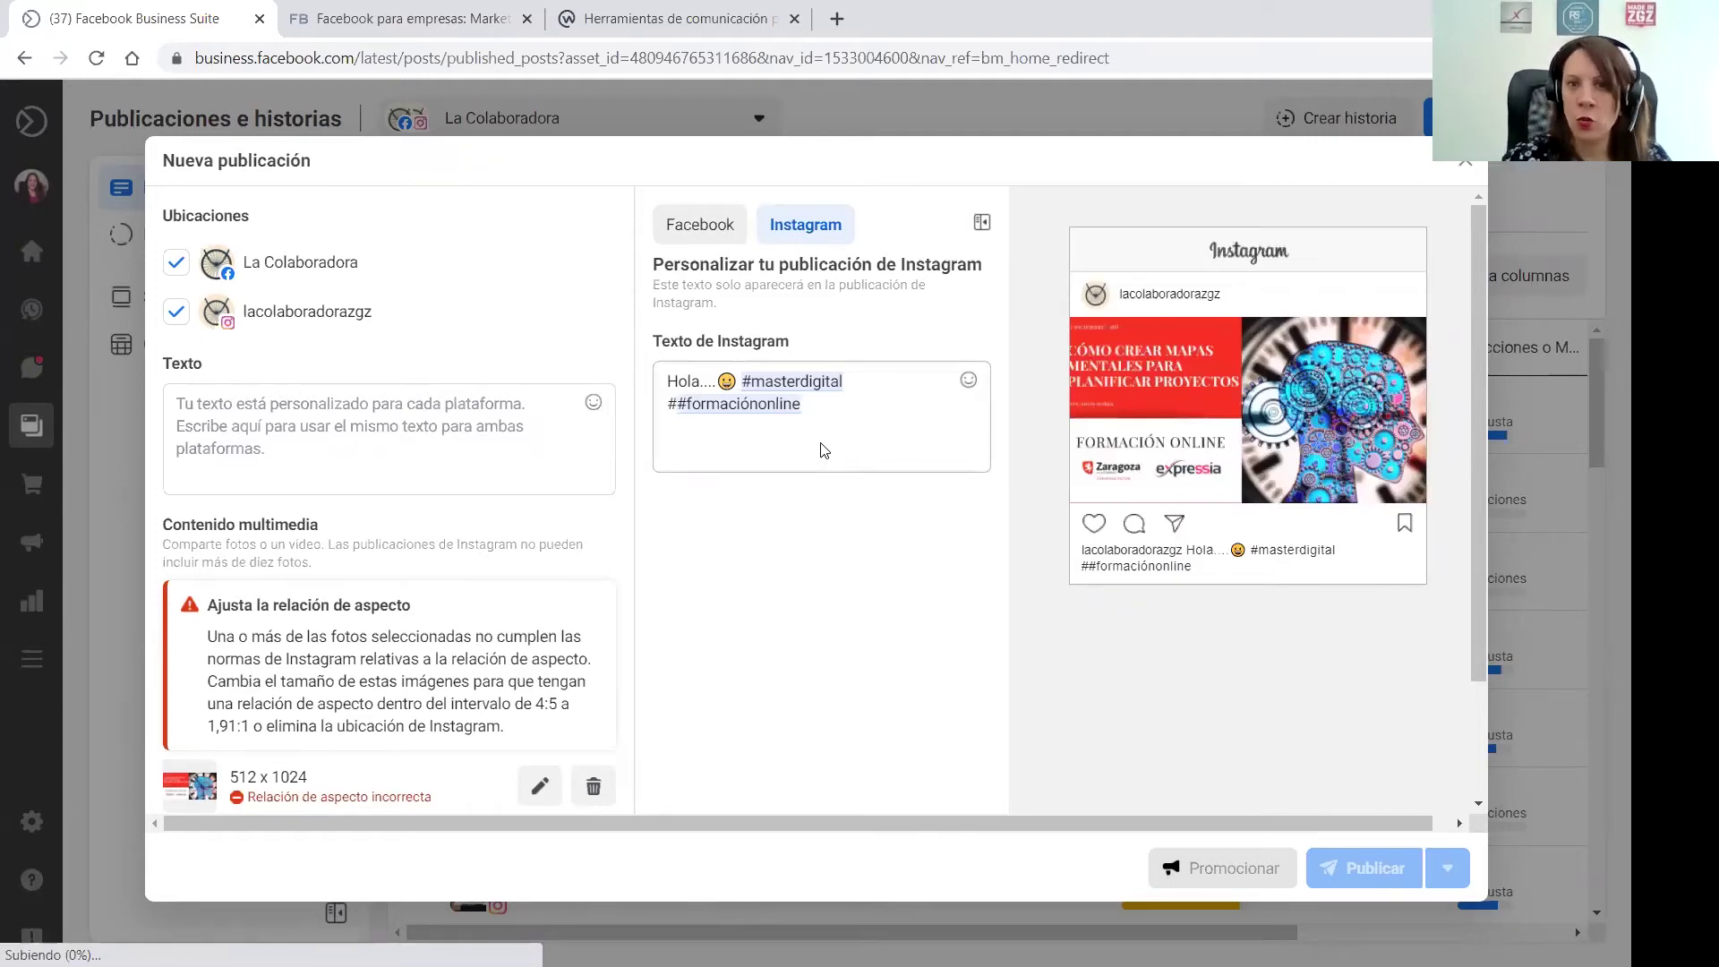
left_click(678, 402)
key("BackSpace")
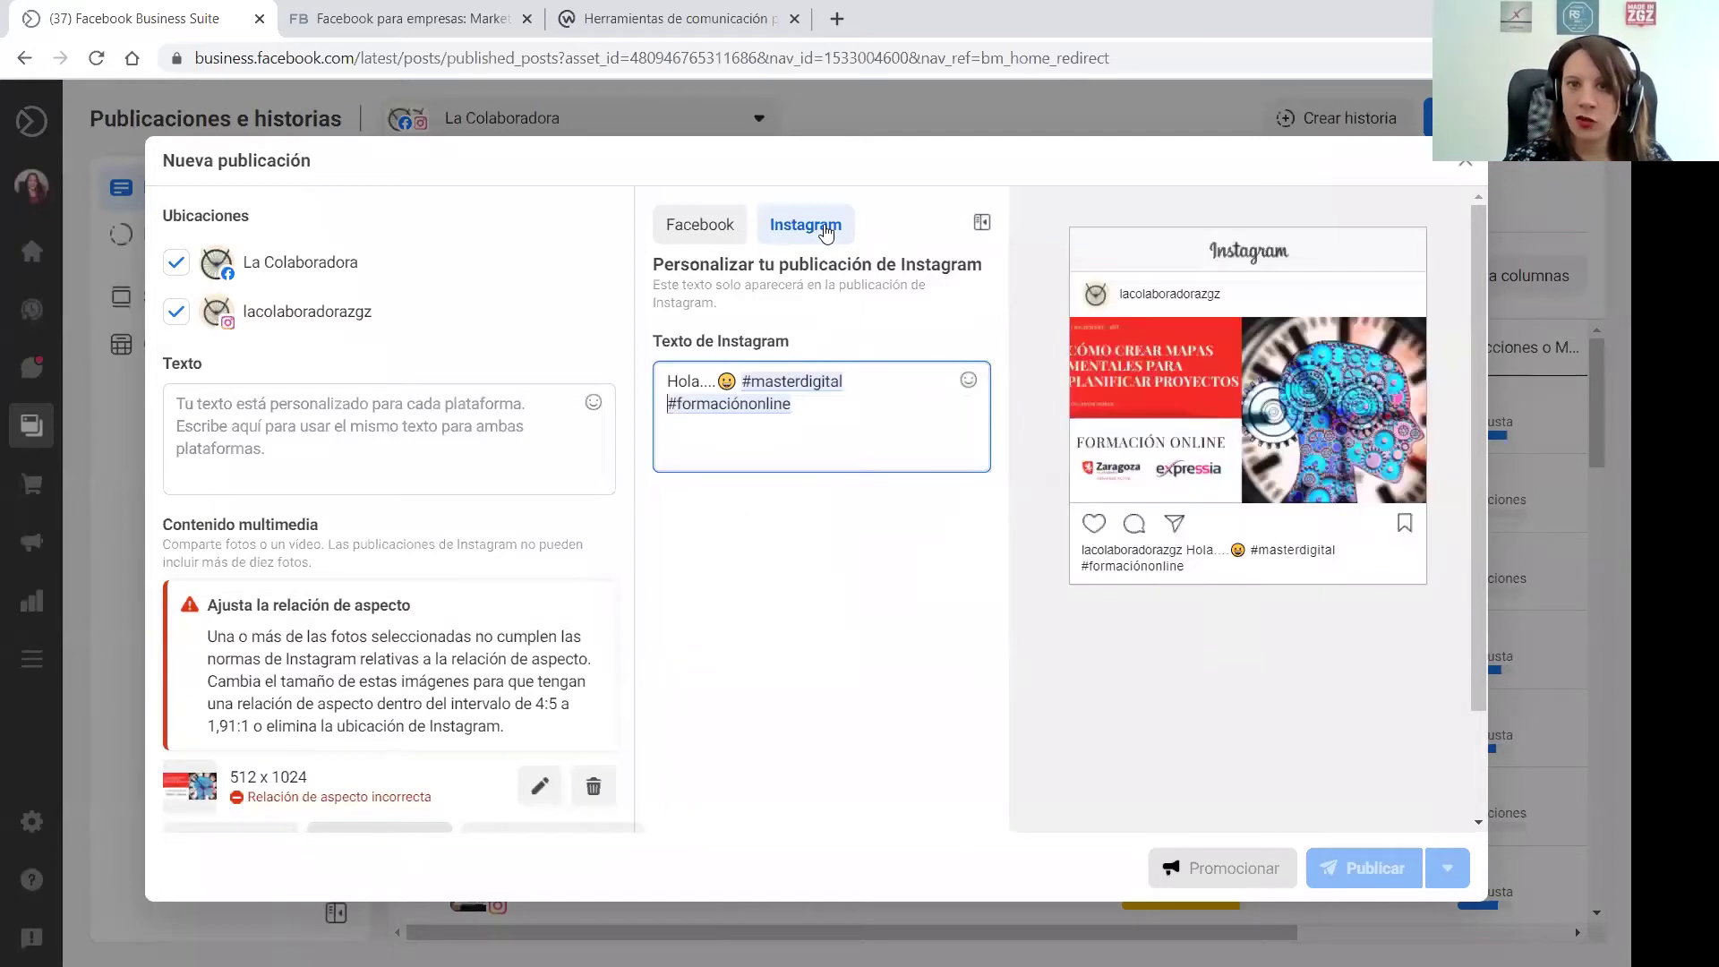
left_click(701, 228)
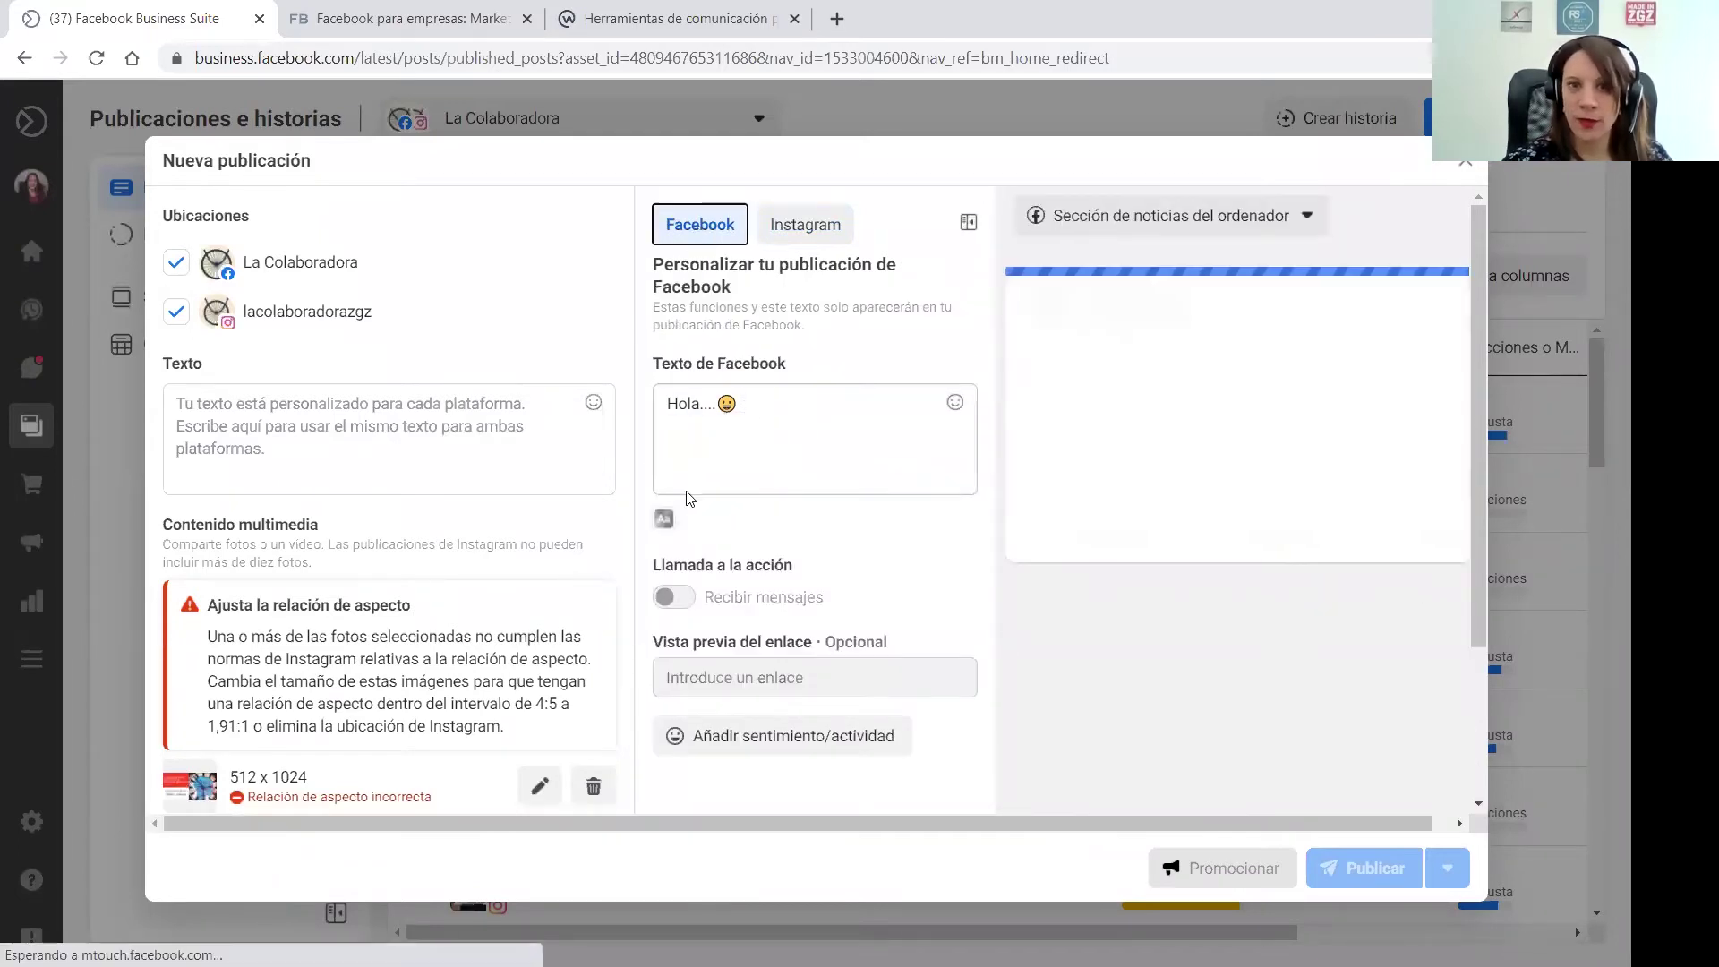
left_click(817, 234)
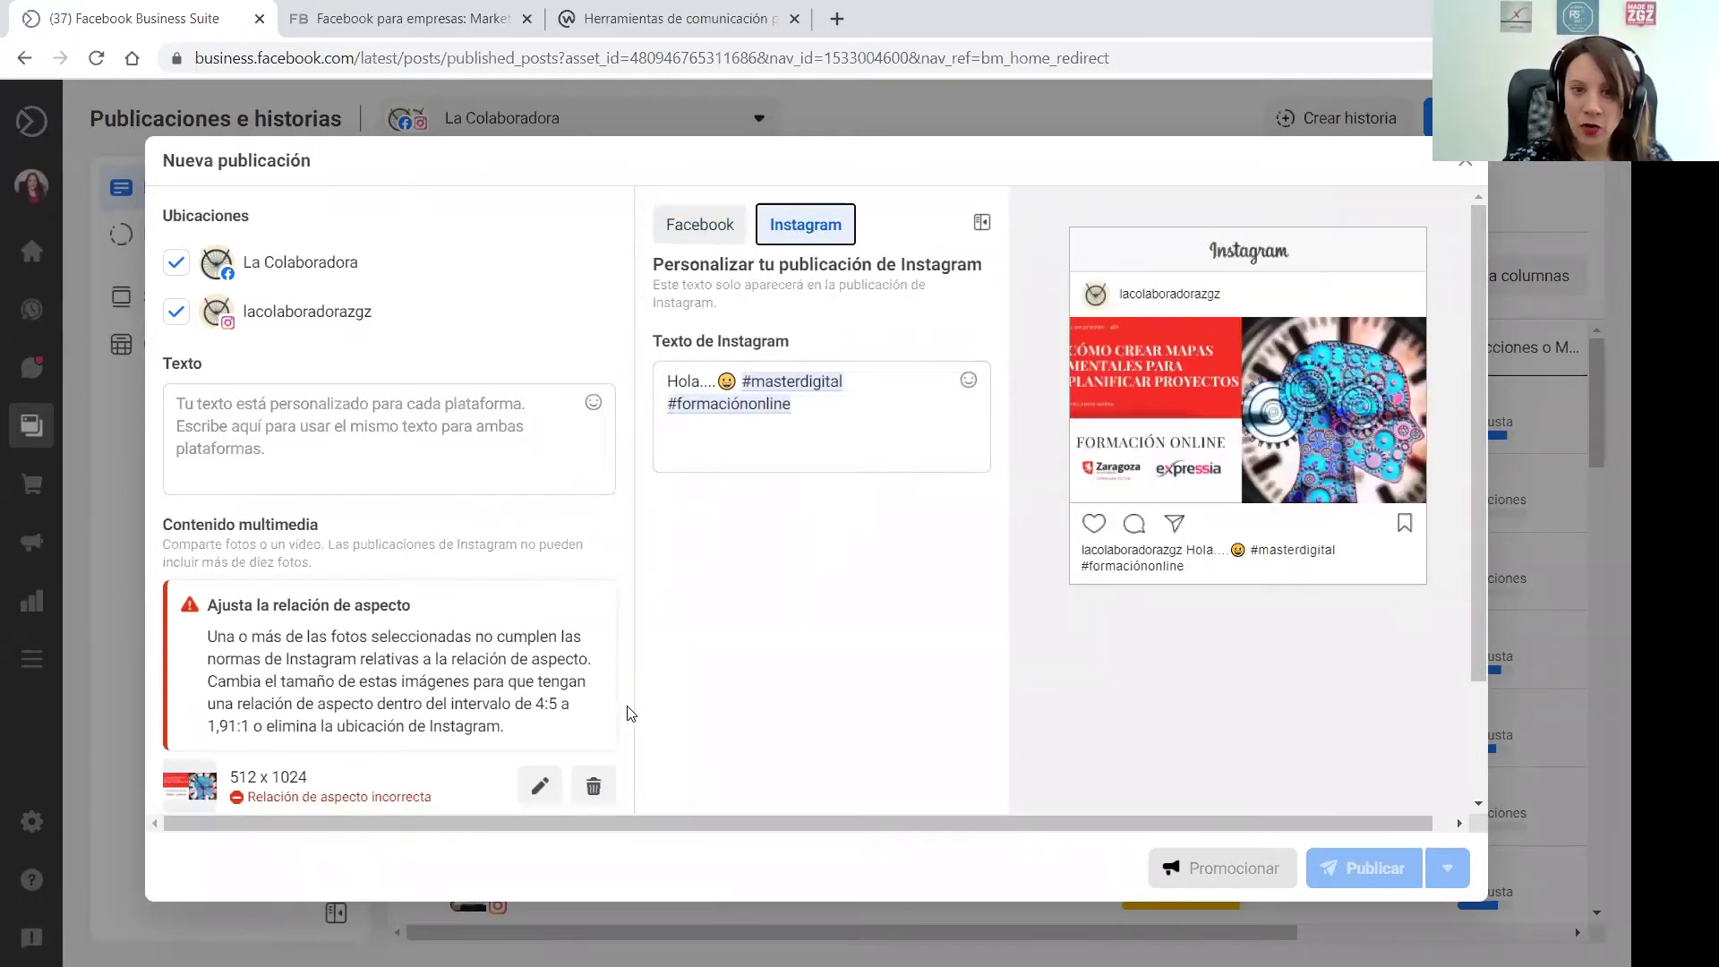
Remove the Instagram account lacolaboradorazgz from the post's locations, as suggested by the aspect-ratio notice
left_click_drag(630, 713, 629, 763)
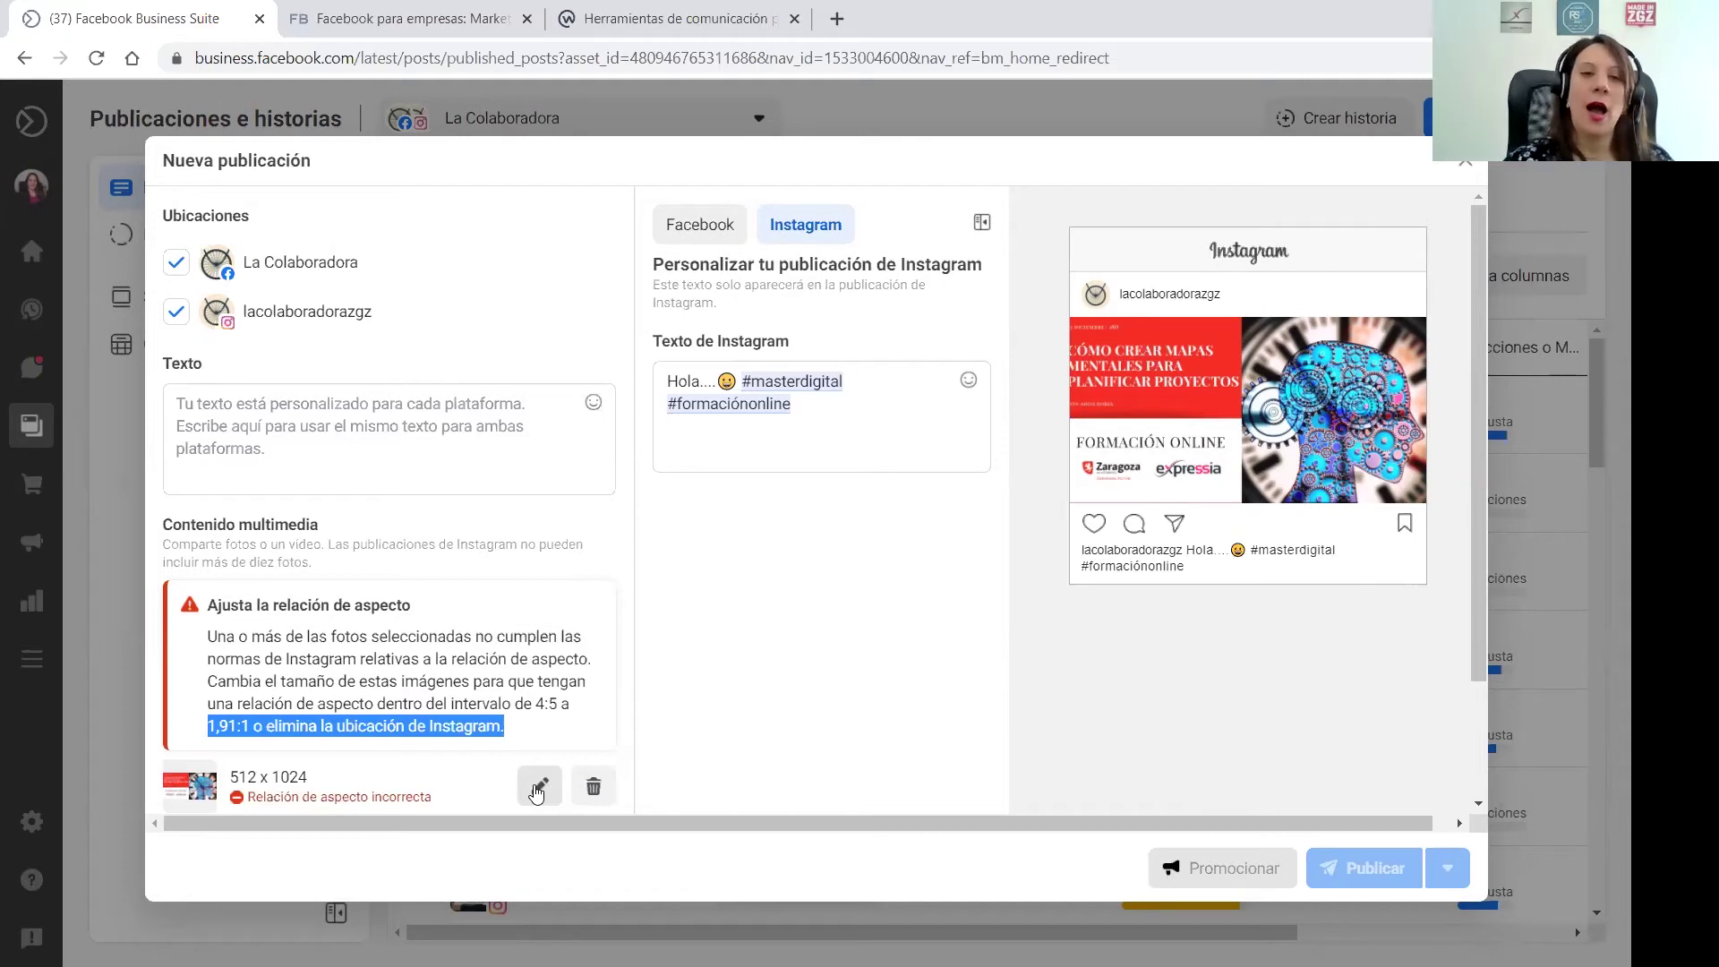
left_click(172, 326)
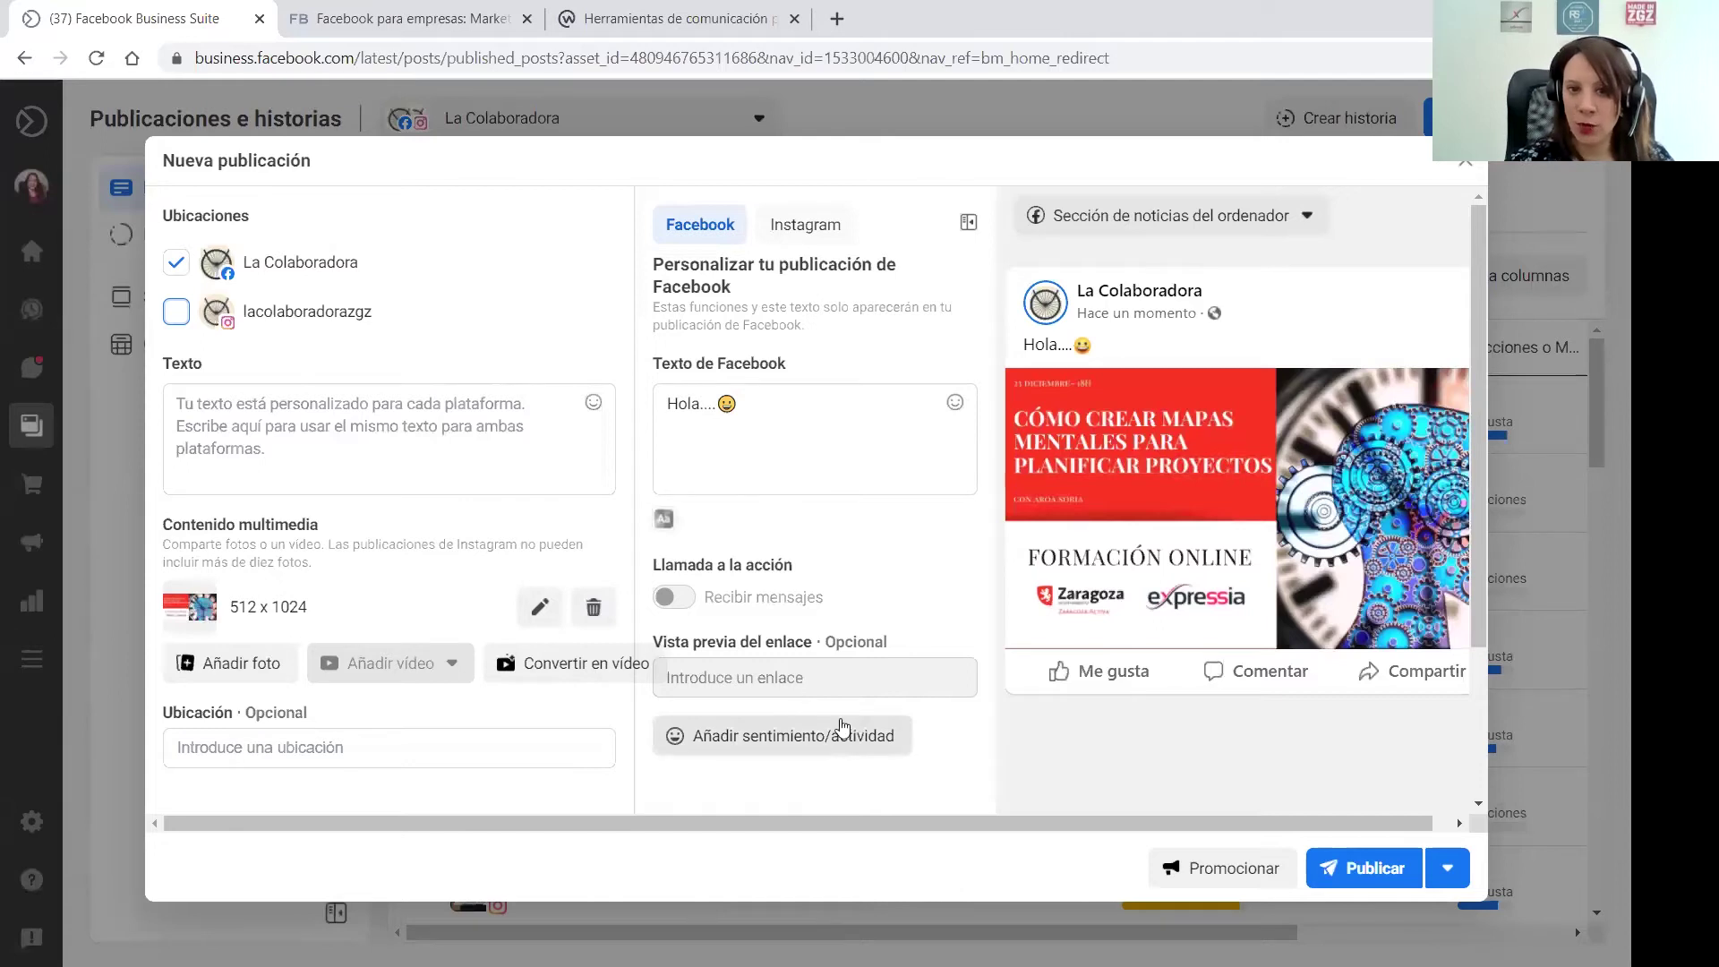
mouse_move(767, 667)
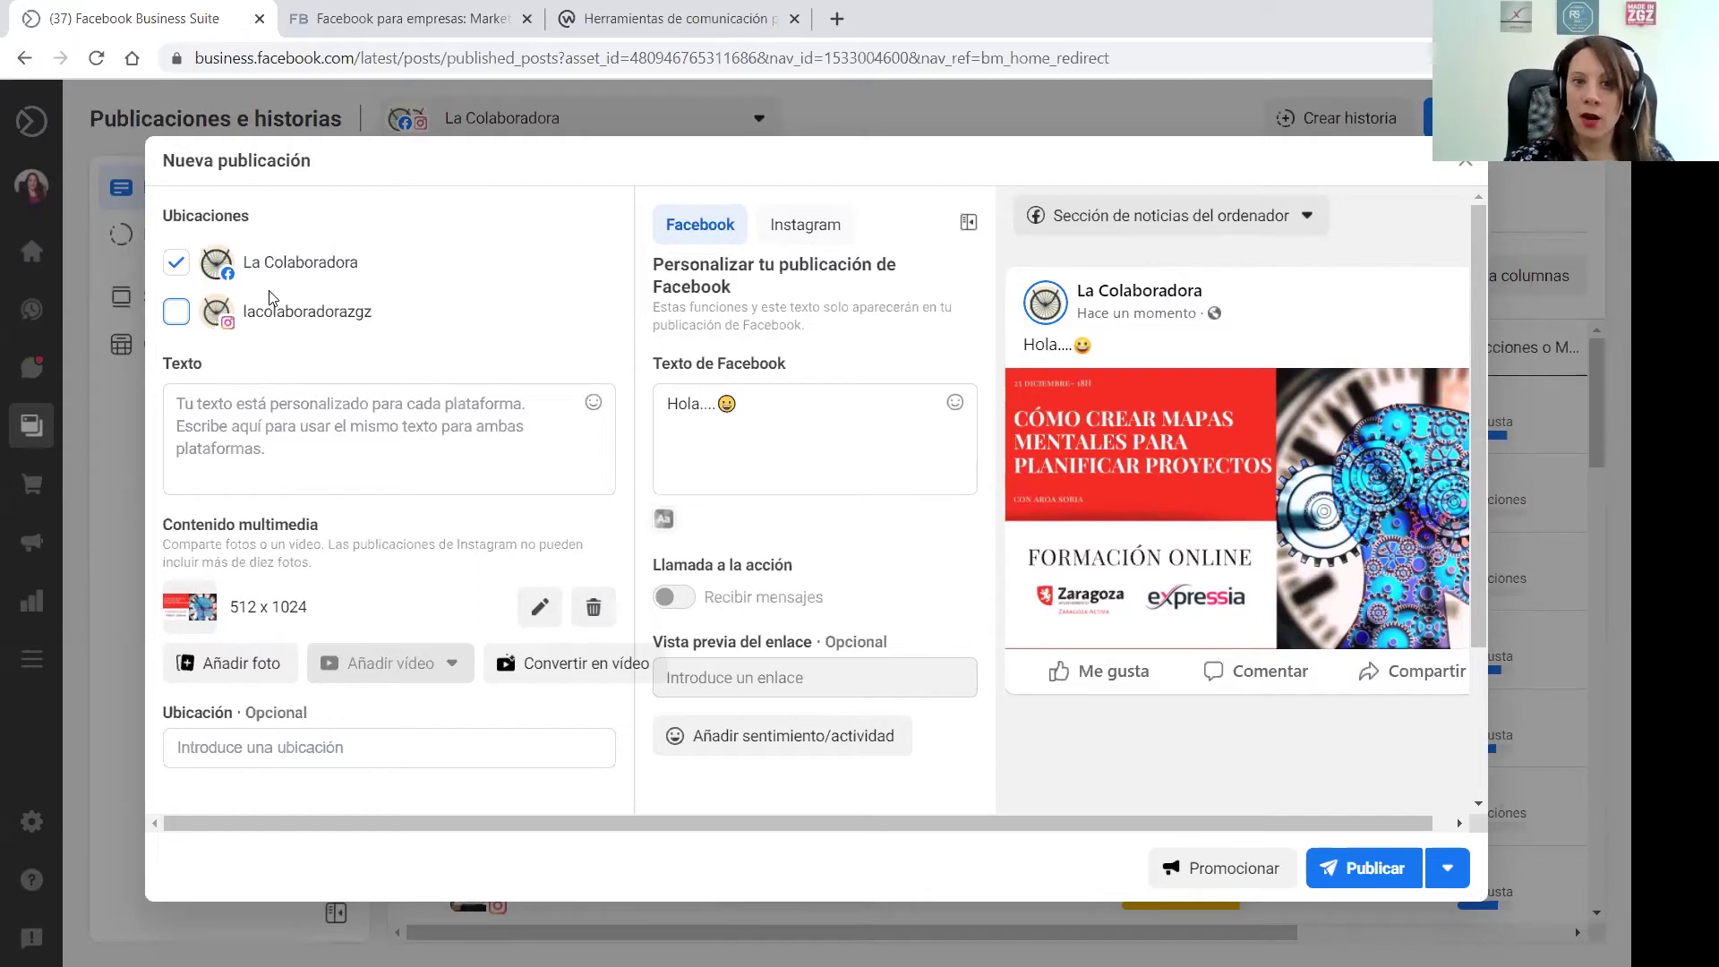
View the date and time options for scheduling the post, and cancel without scheduling it
left_click(1447, 870)
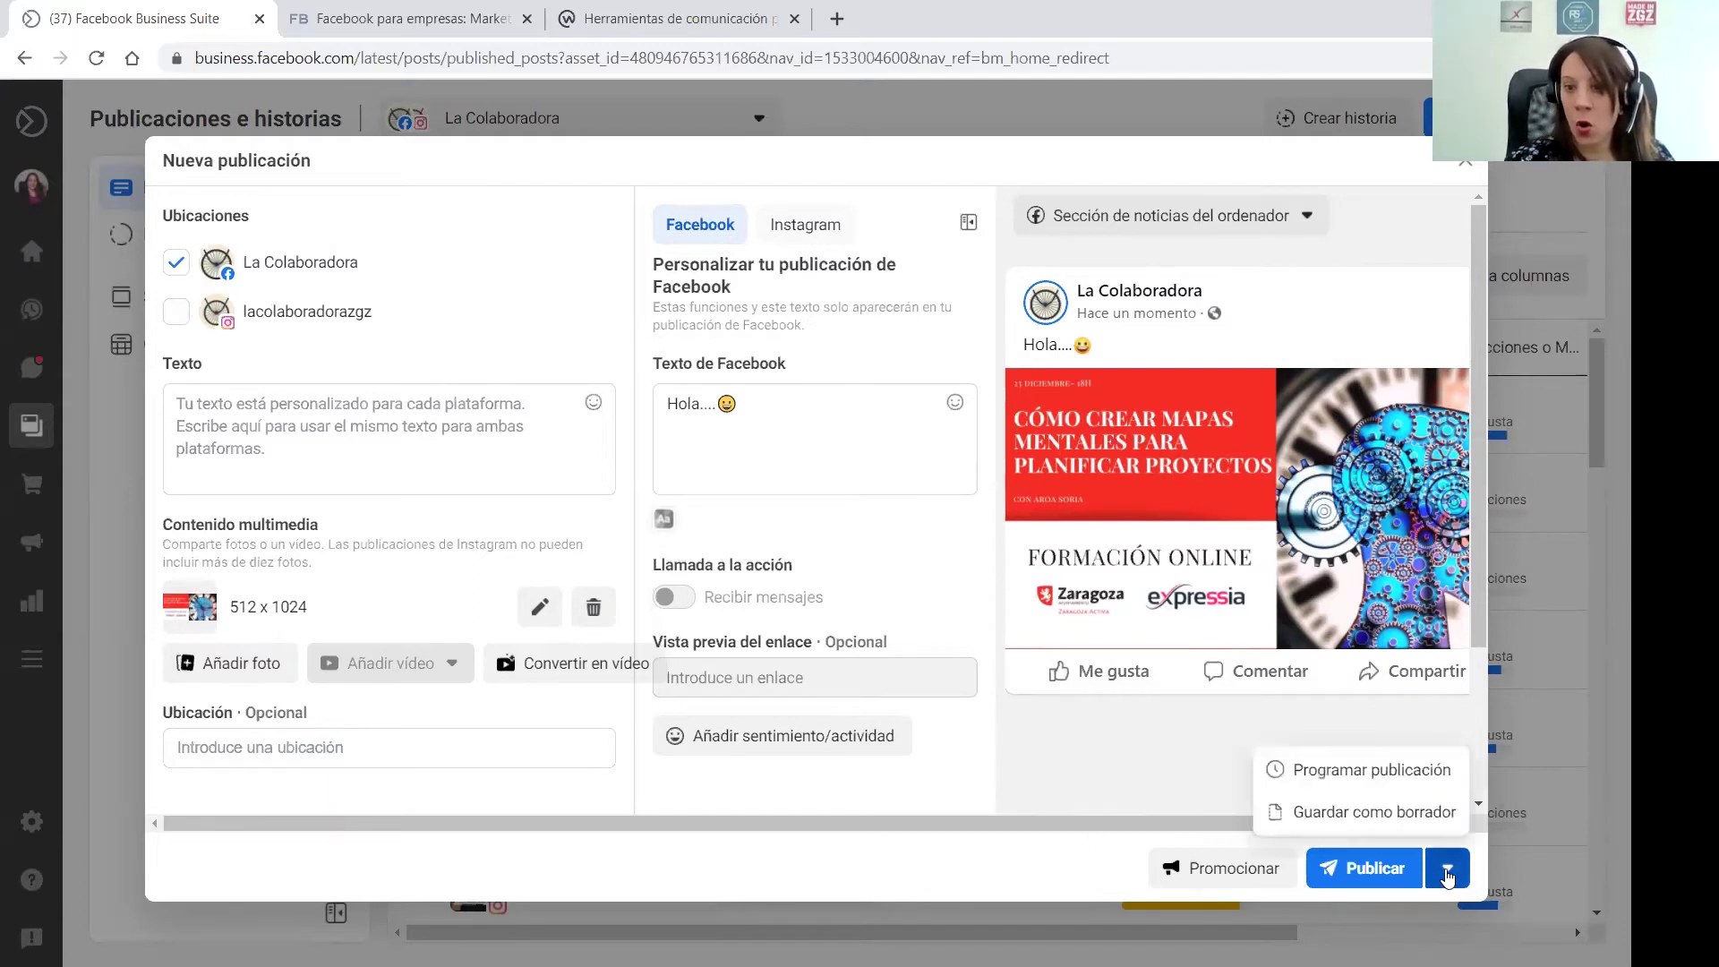
left_click(1417, 772)
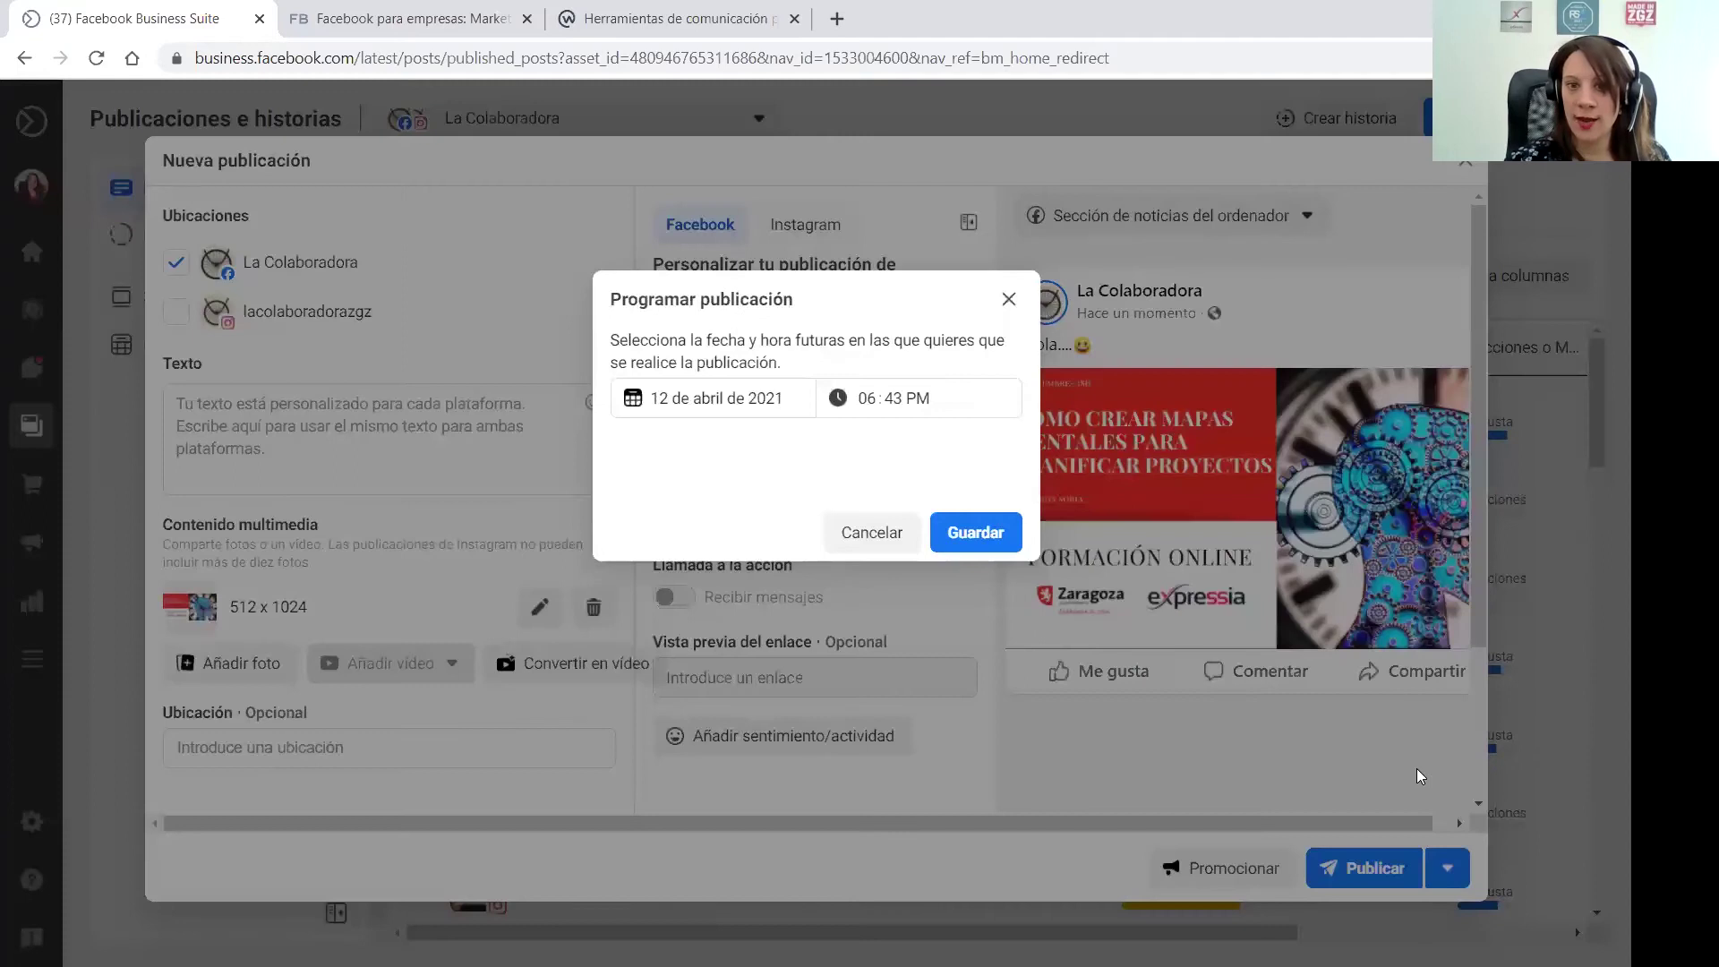
left_click(691, 403)
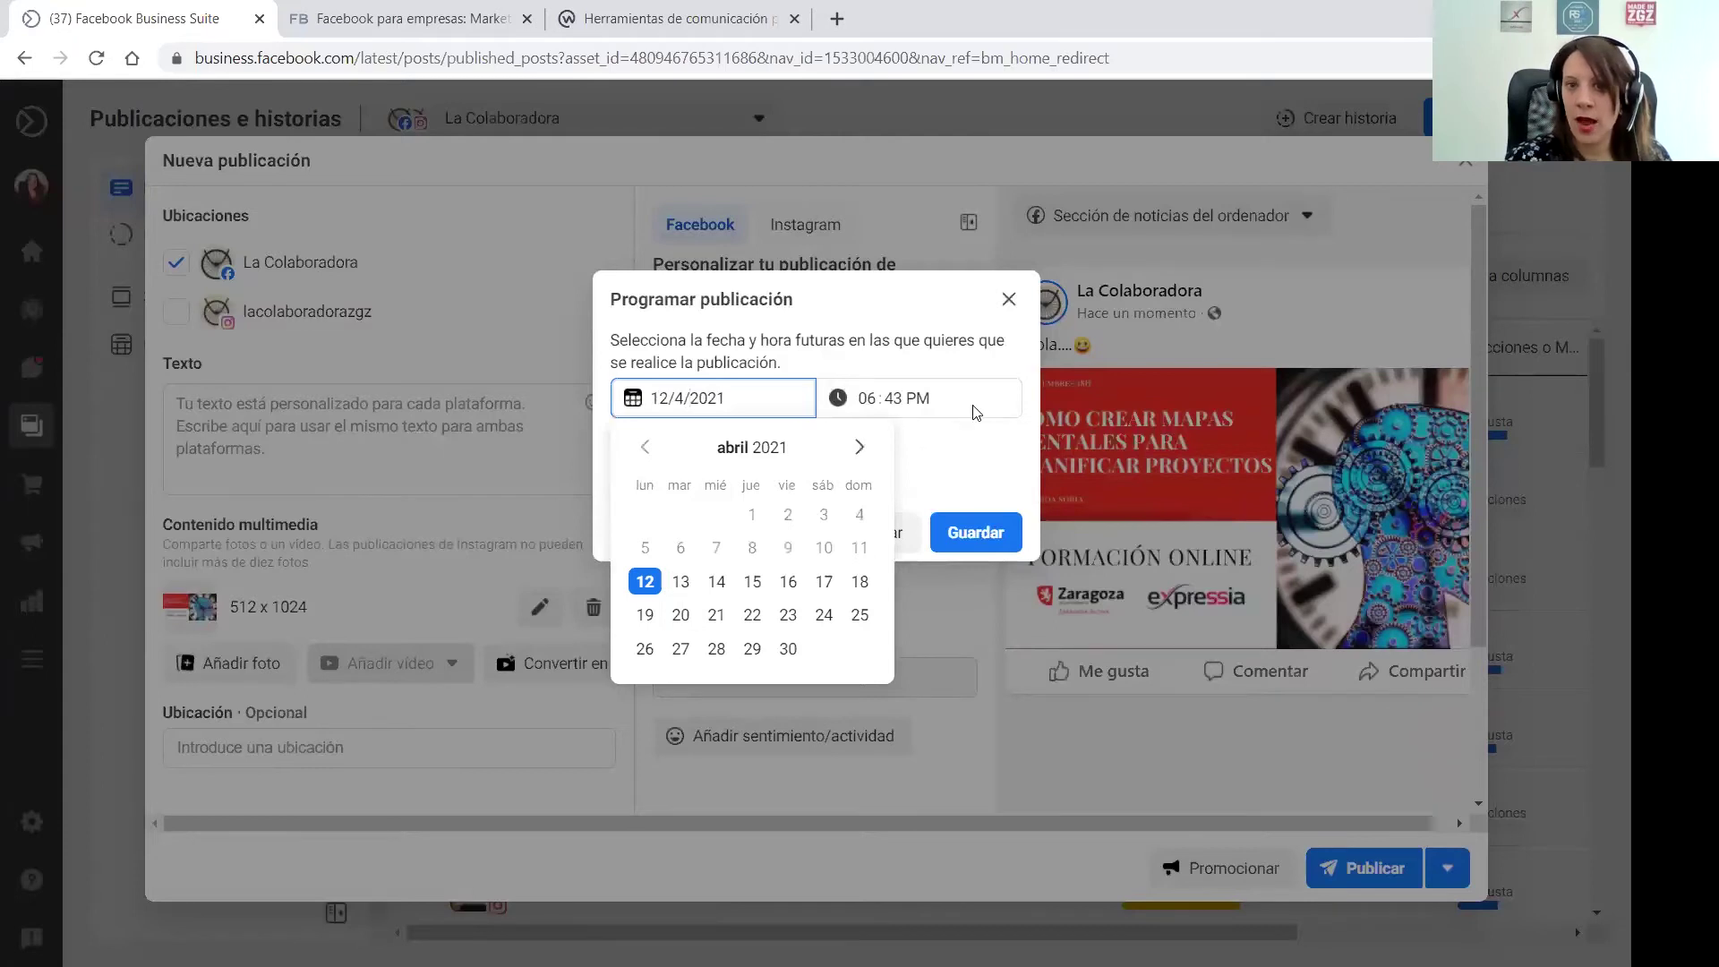
left_click(958, 461)
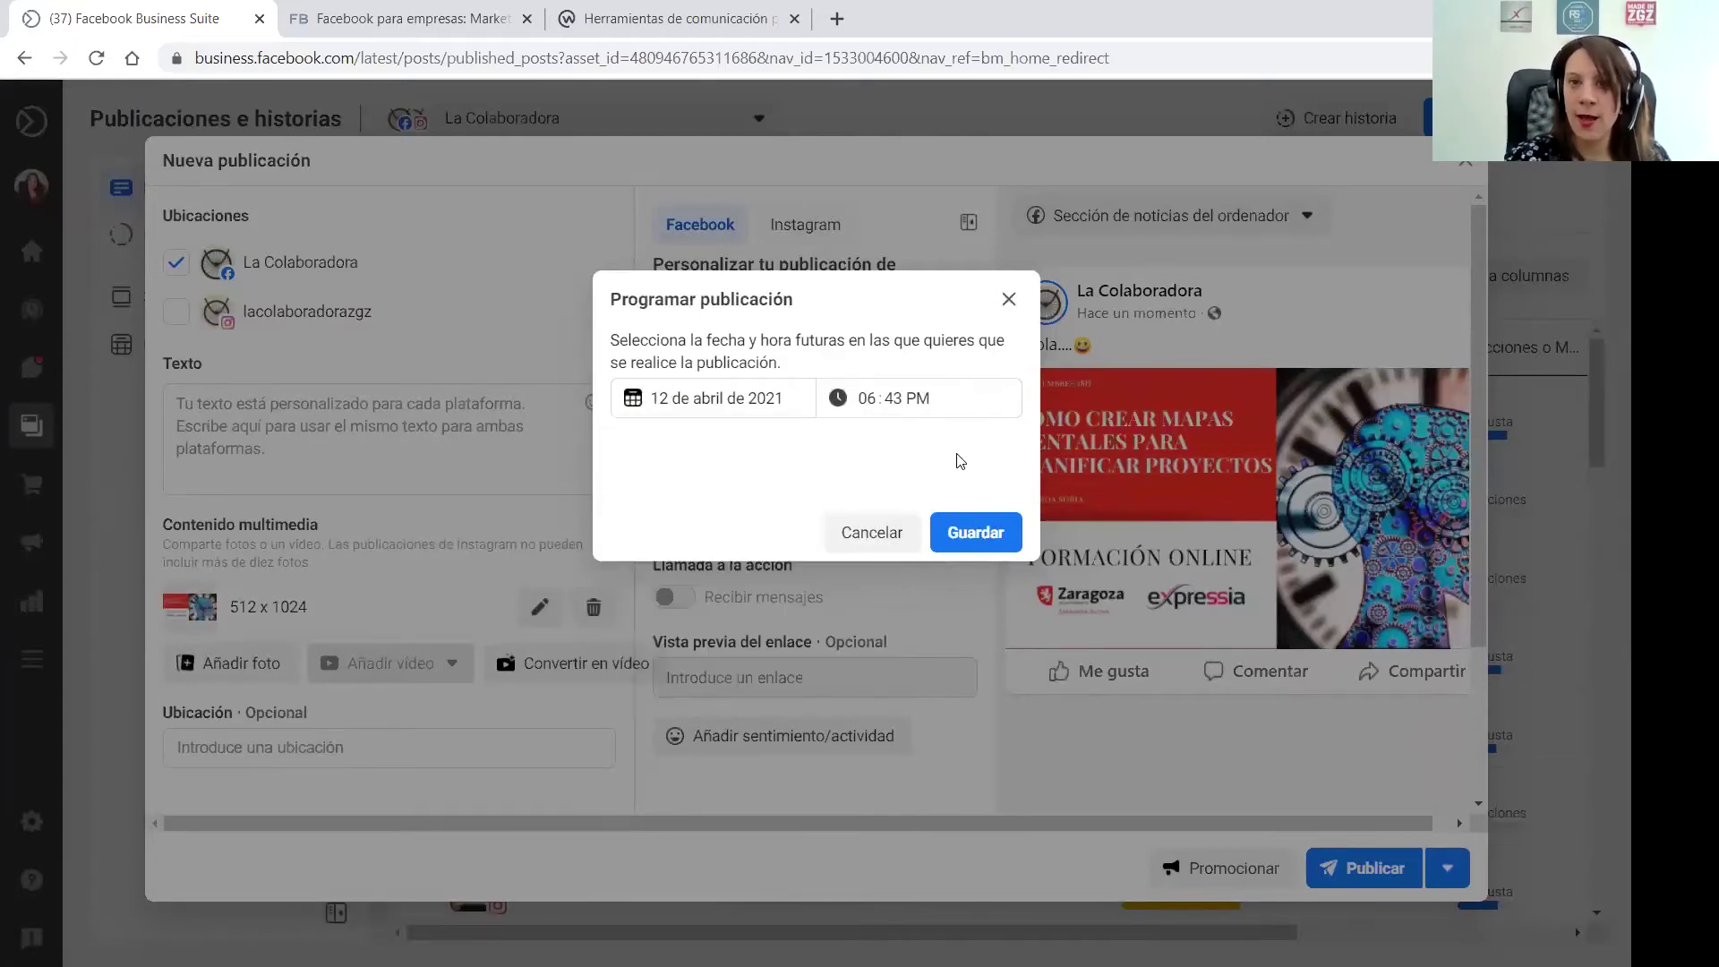
left_click(870, 535)
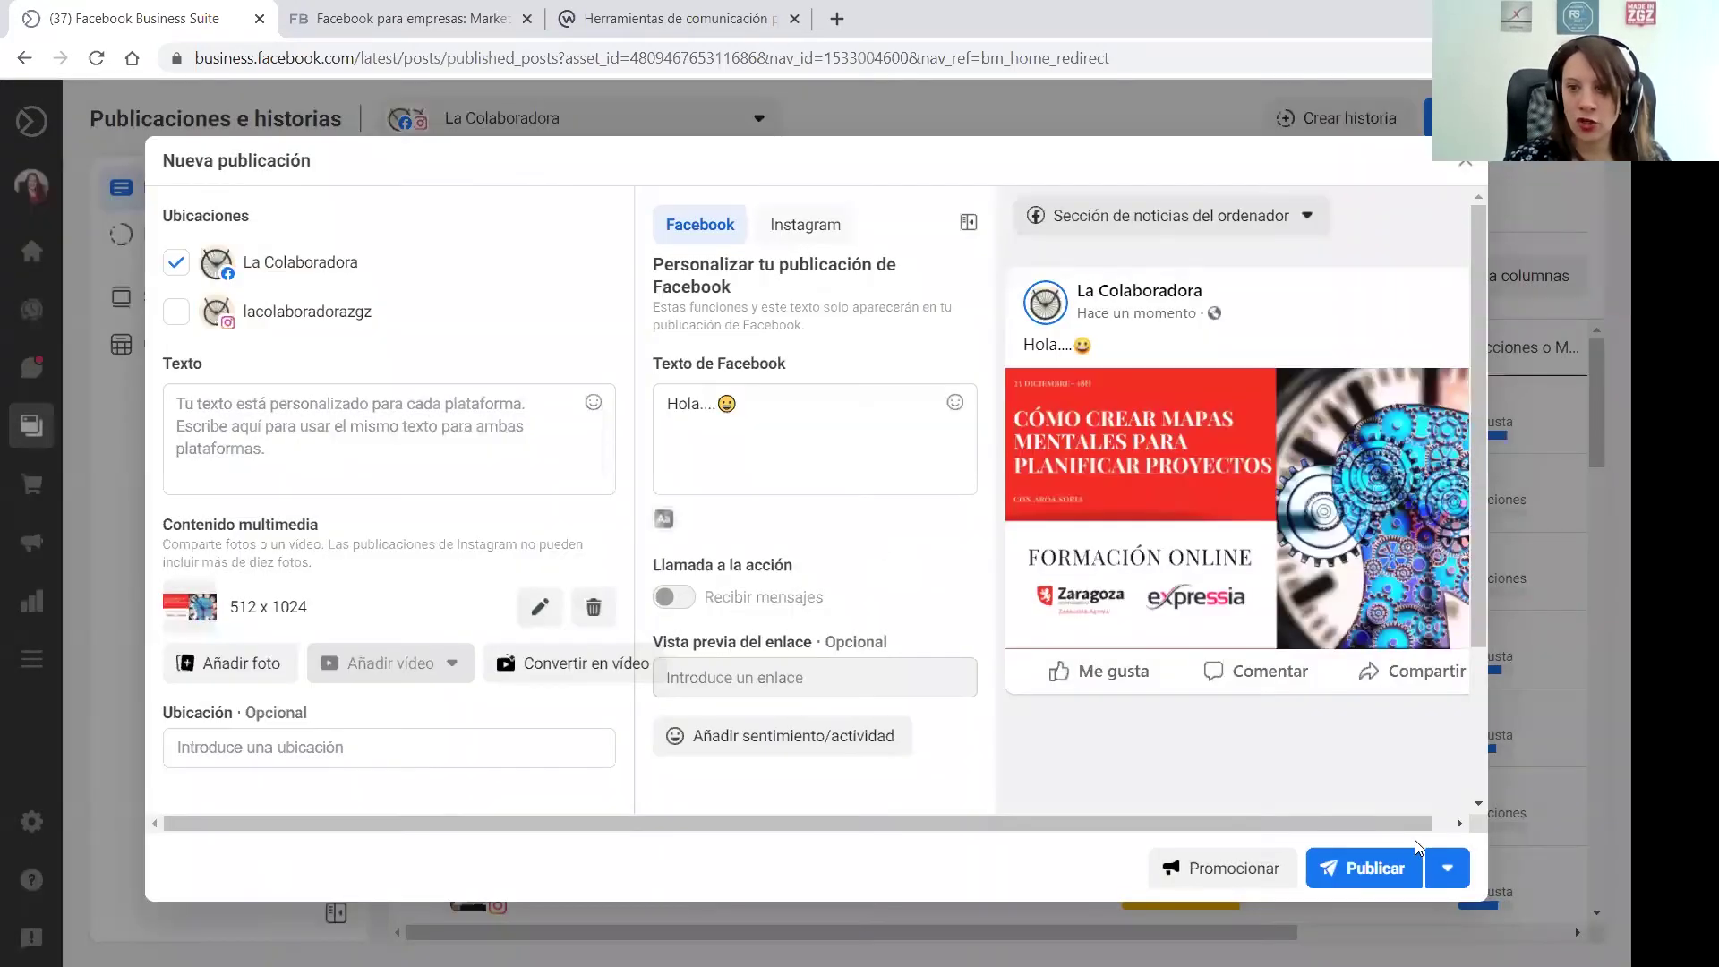
Review the options for saving the post as a draft and the conditions for promoting it
left_click(1450, 873)
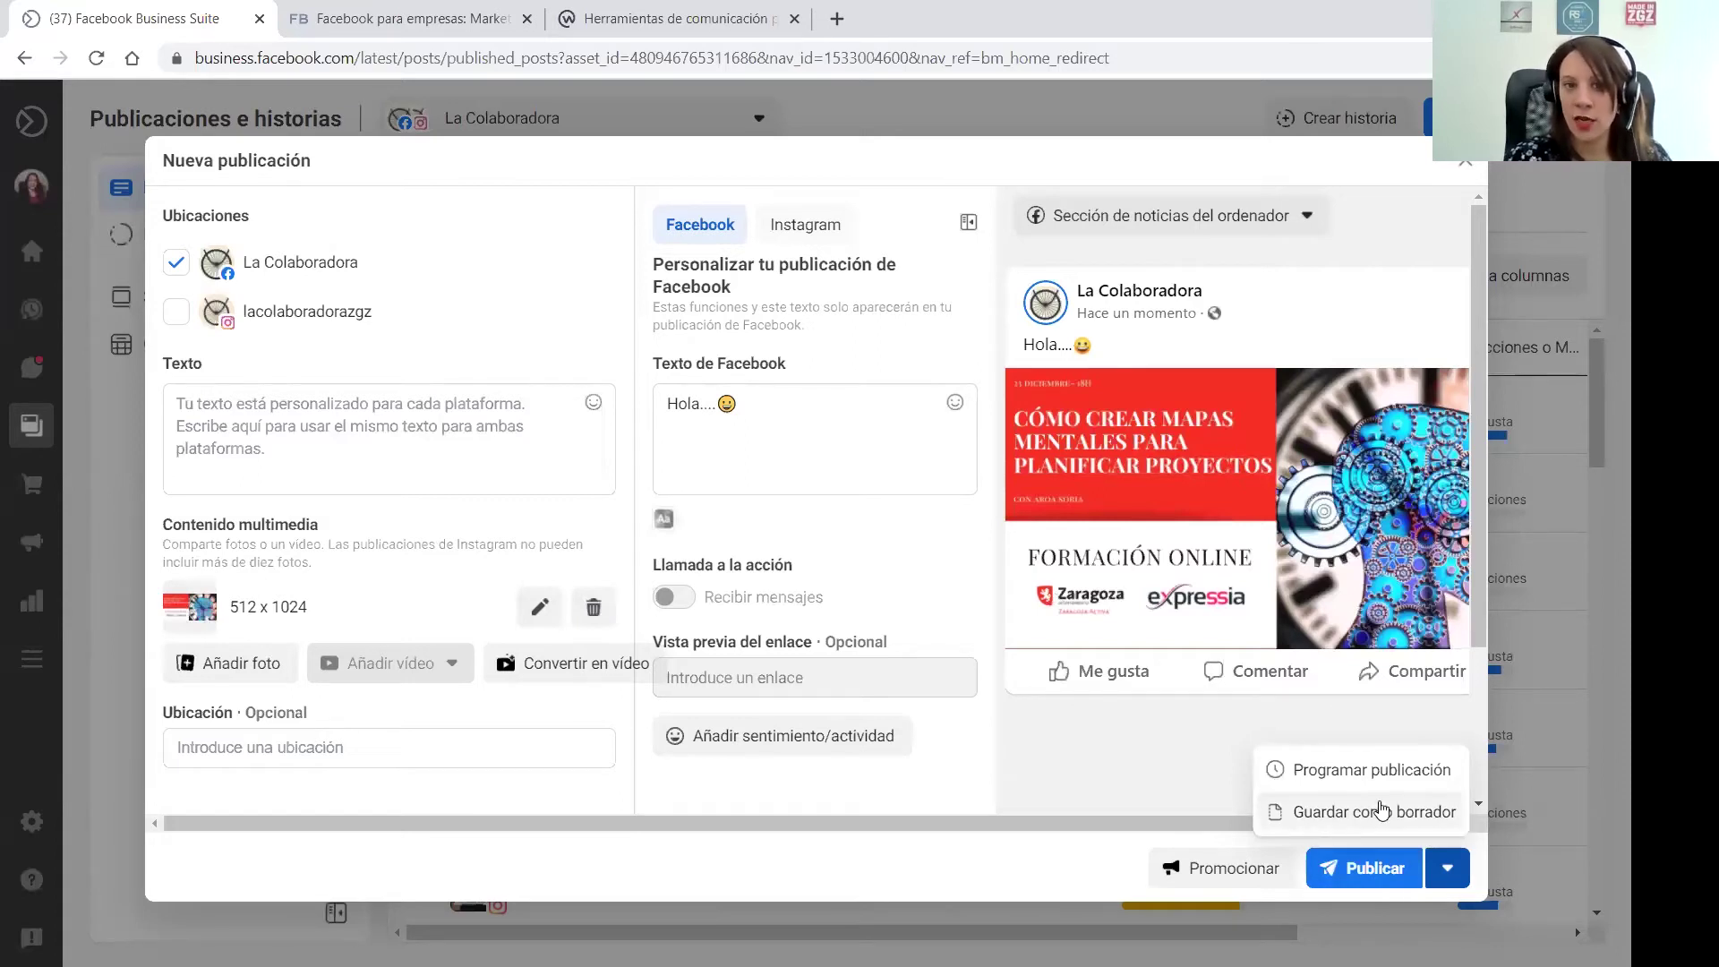
left_click(1199, 882)
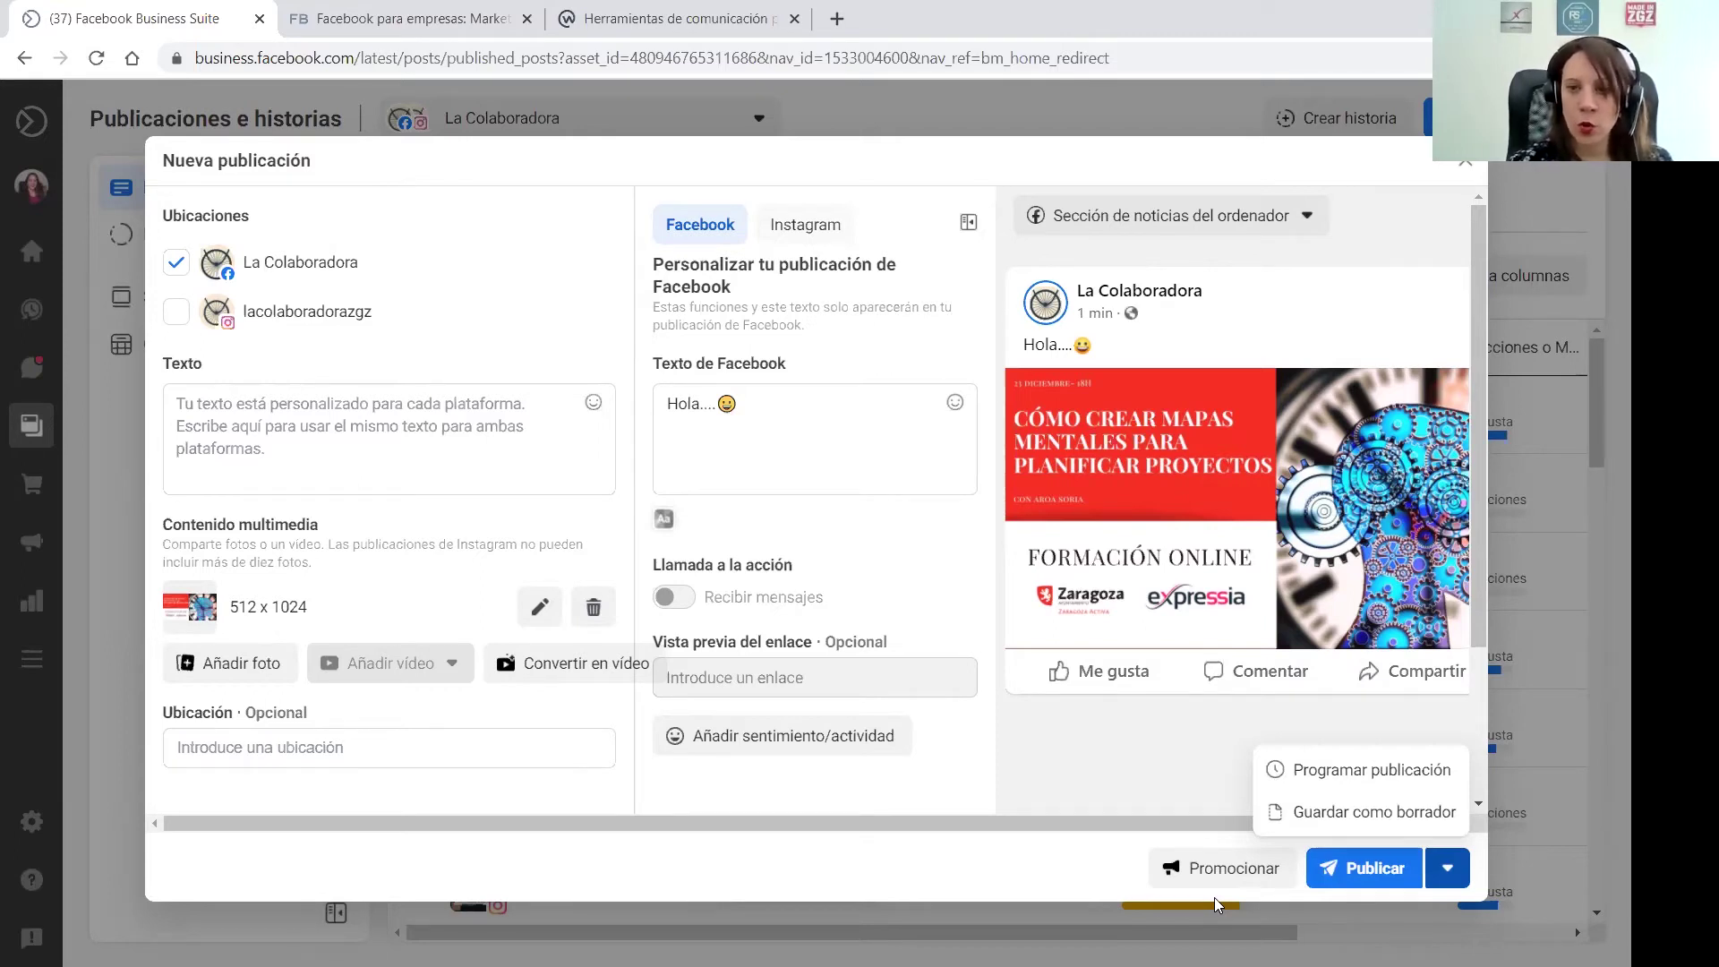
mouse_move(1227, 873)
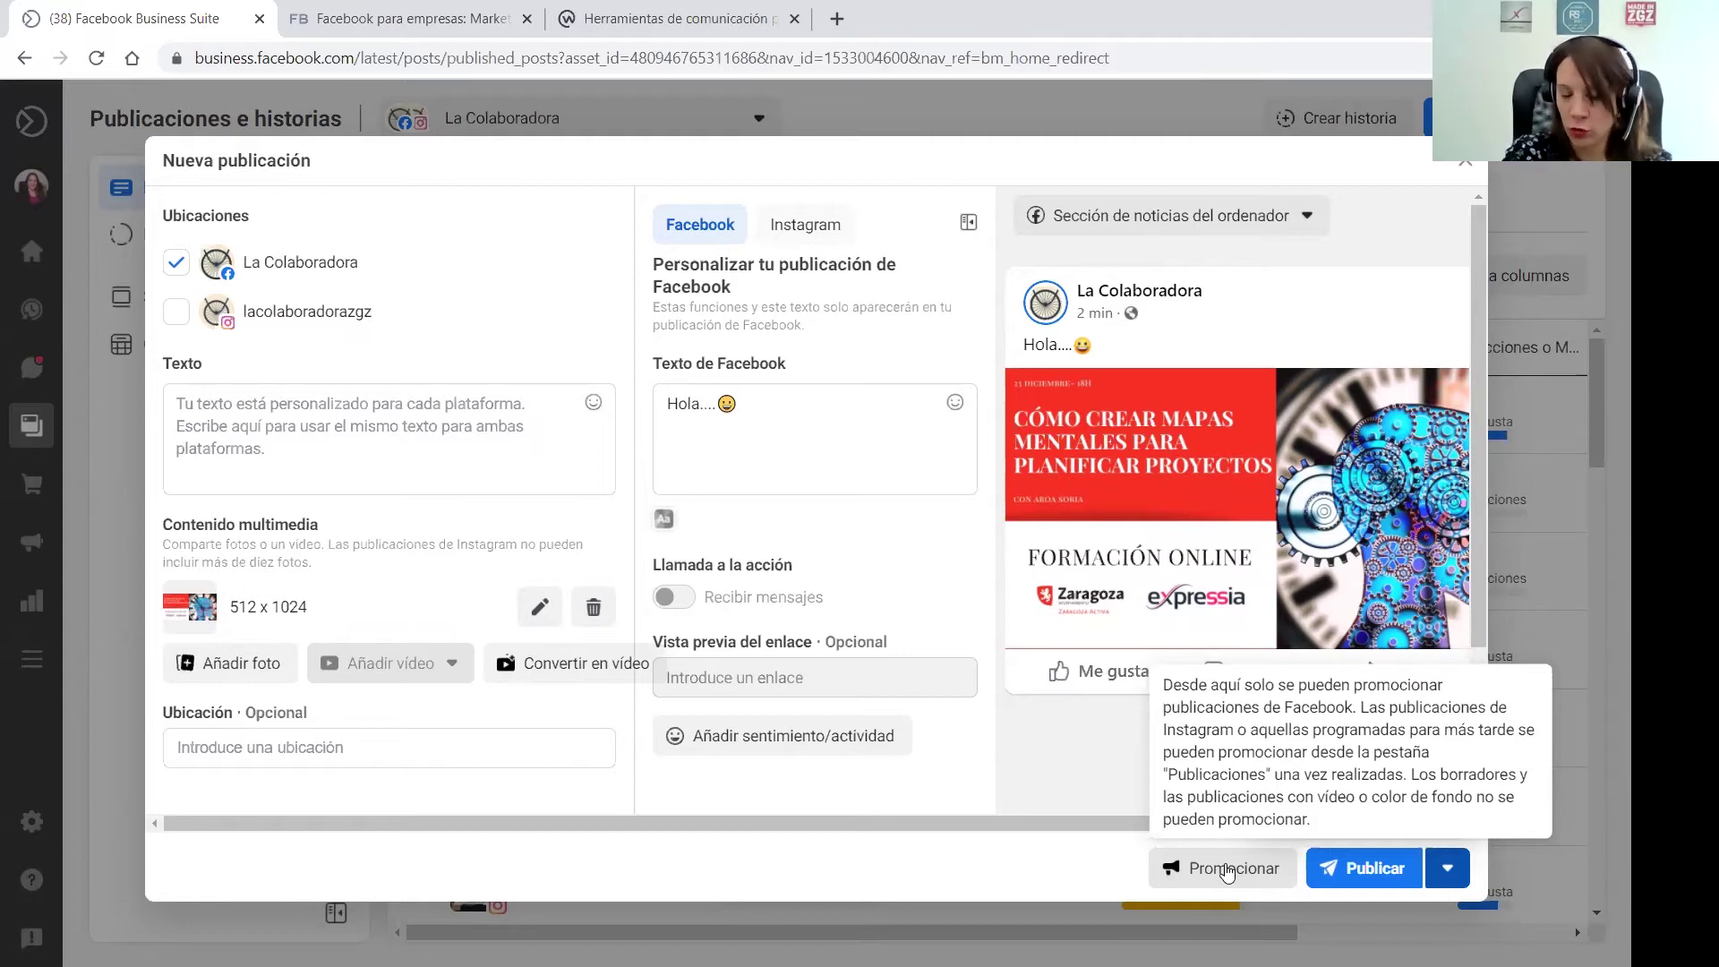
left_click(1447, 867)
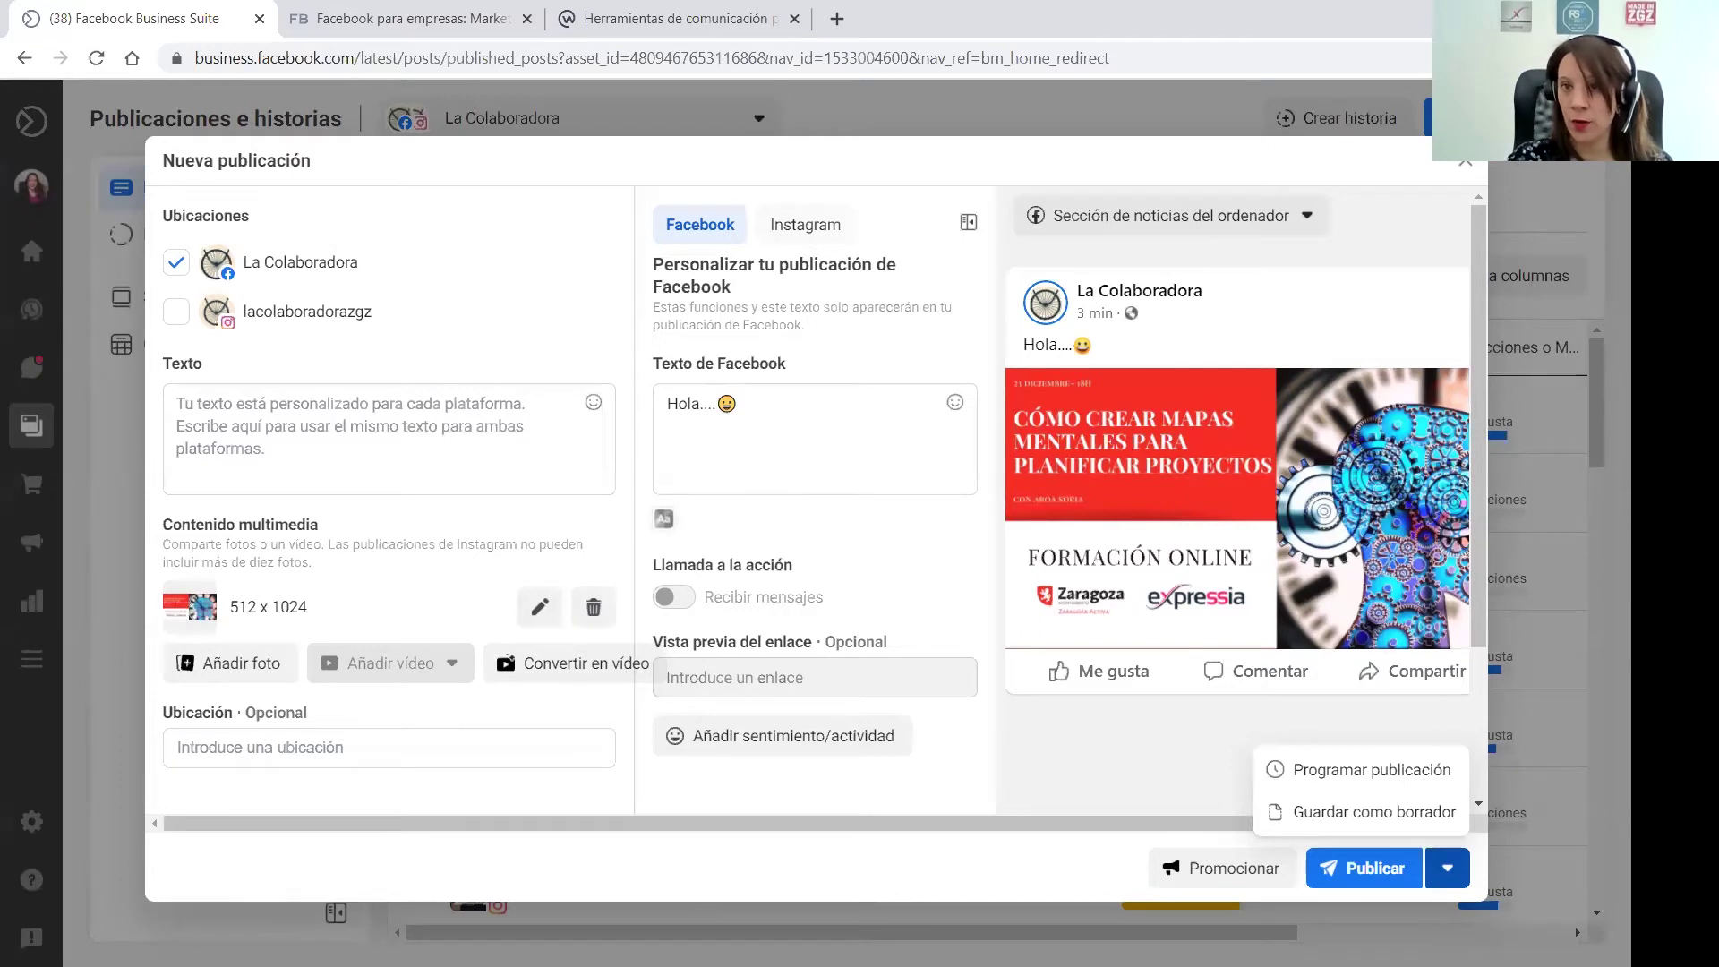
left_click(1223, 127)
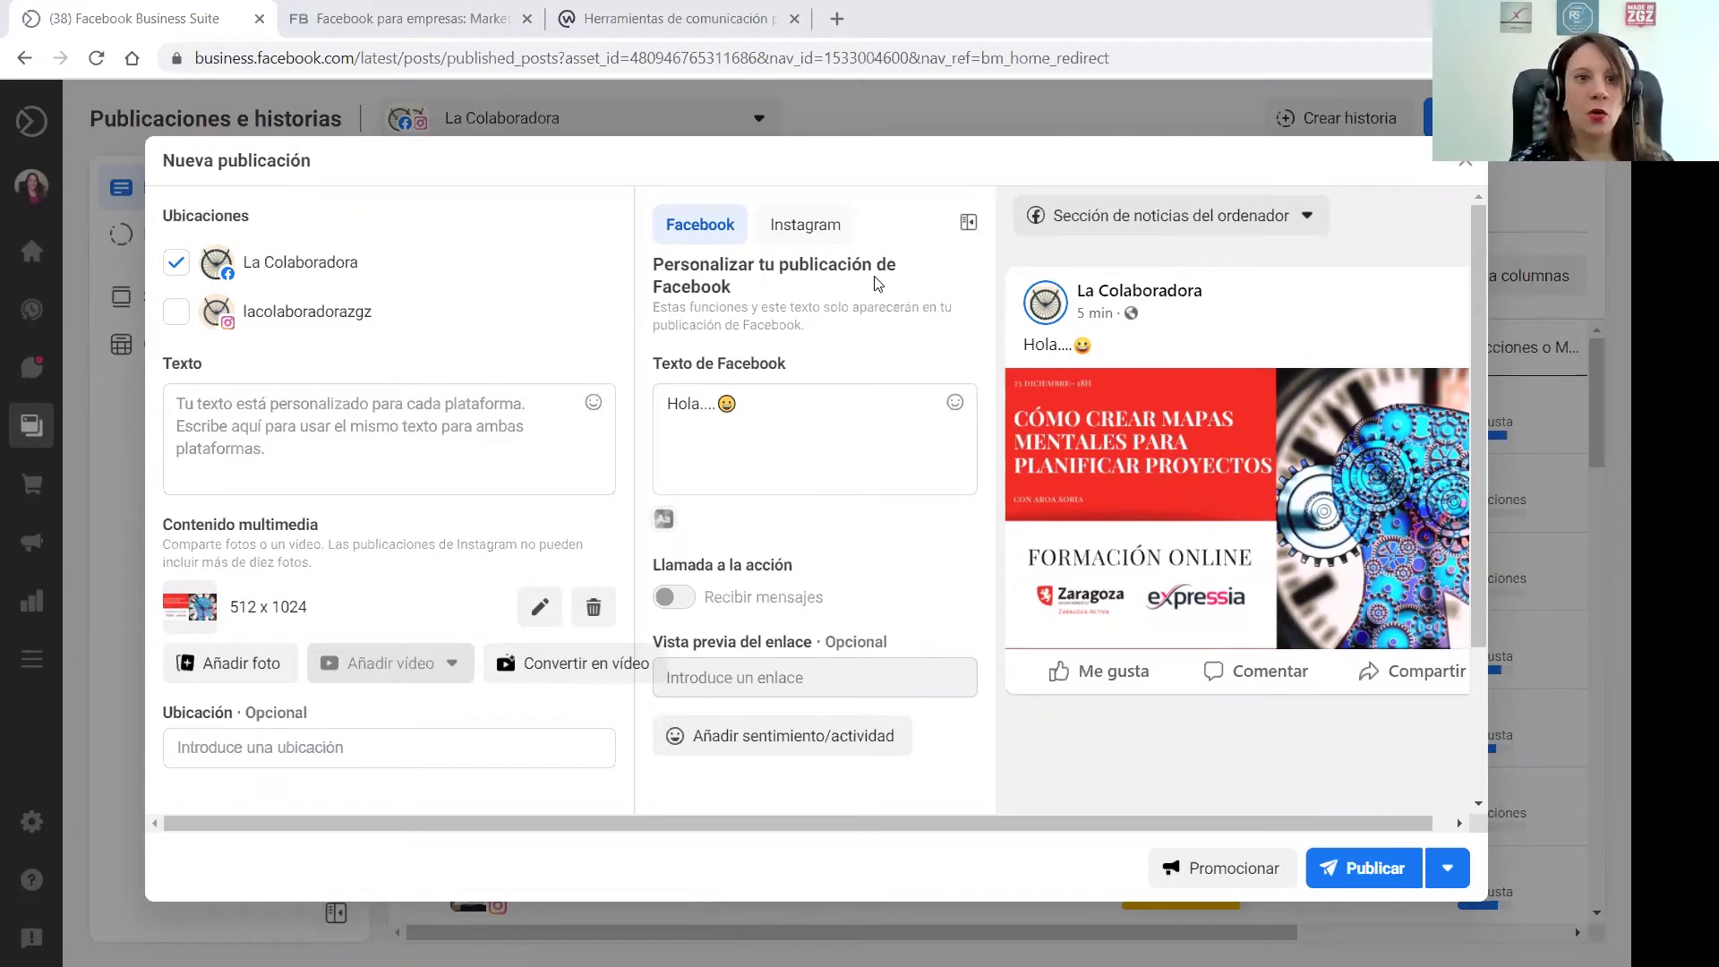
Switch the post's location from the La Colaboradora Facebook page to the lacolaboradorazgz Instagram account
left_click(176, 267)
left_click(181, 399)
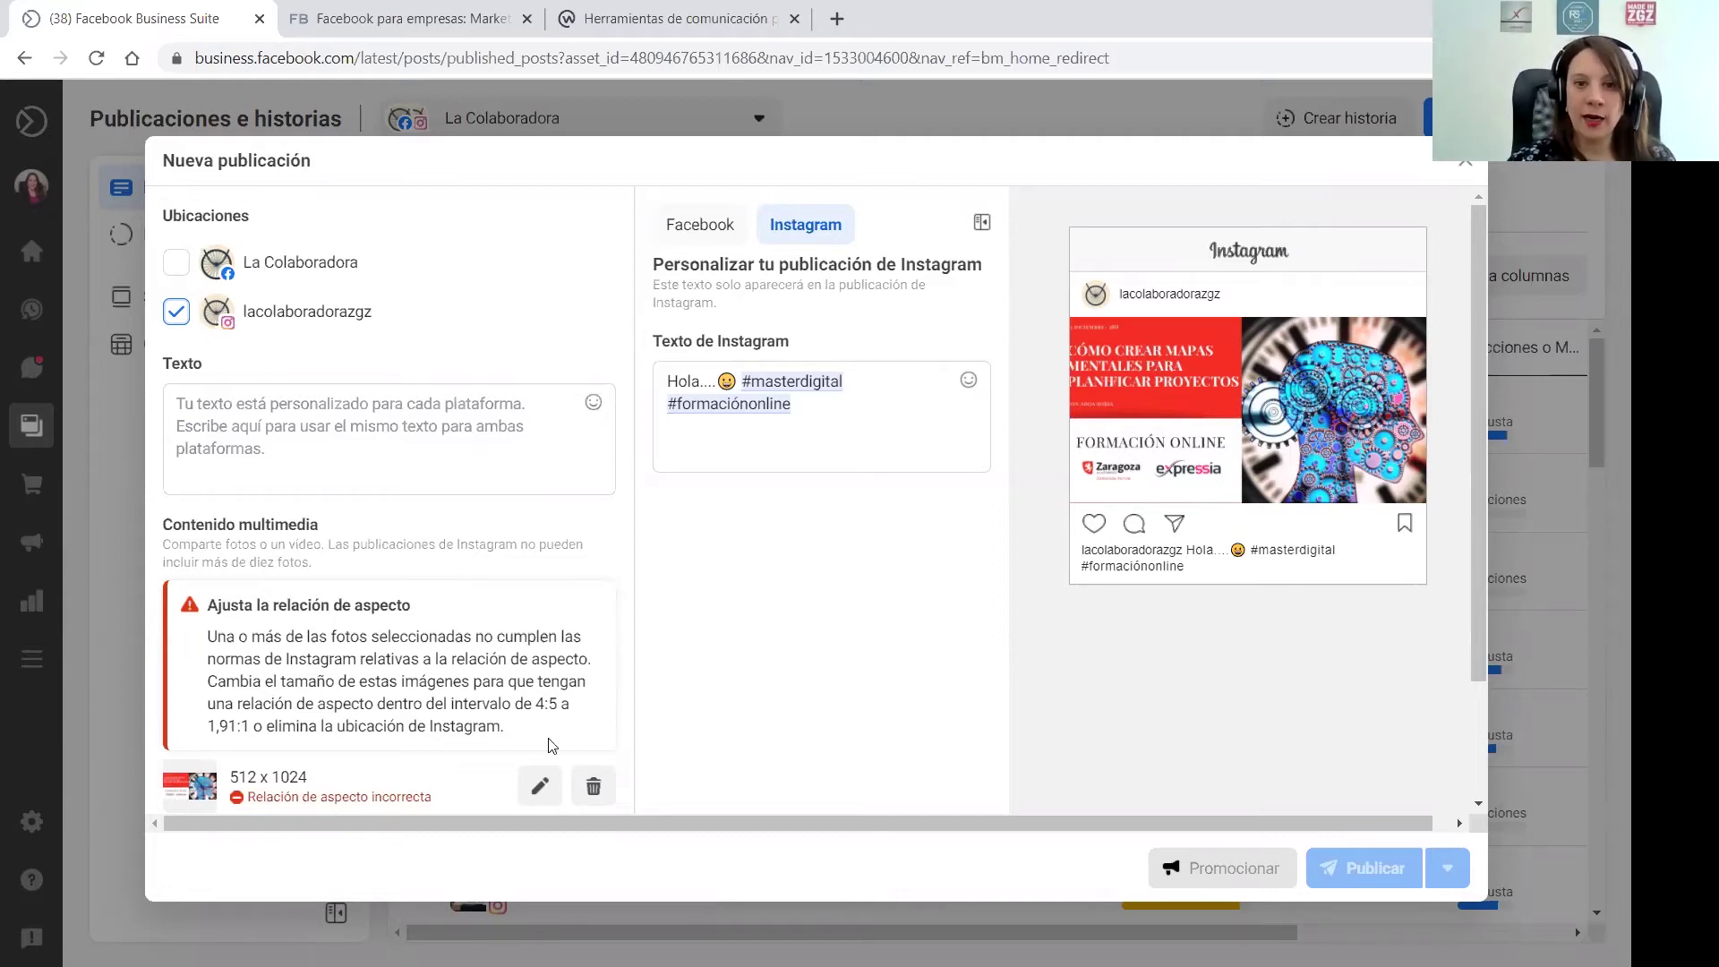
Crop the photo to the square 1:1 format around the gear-filled head and save the edited image
left_click(541, 786)
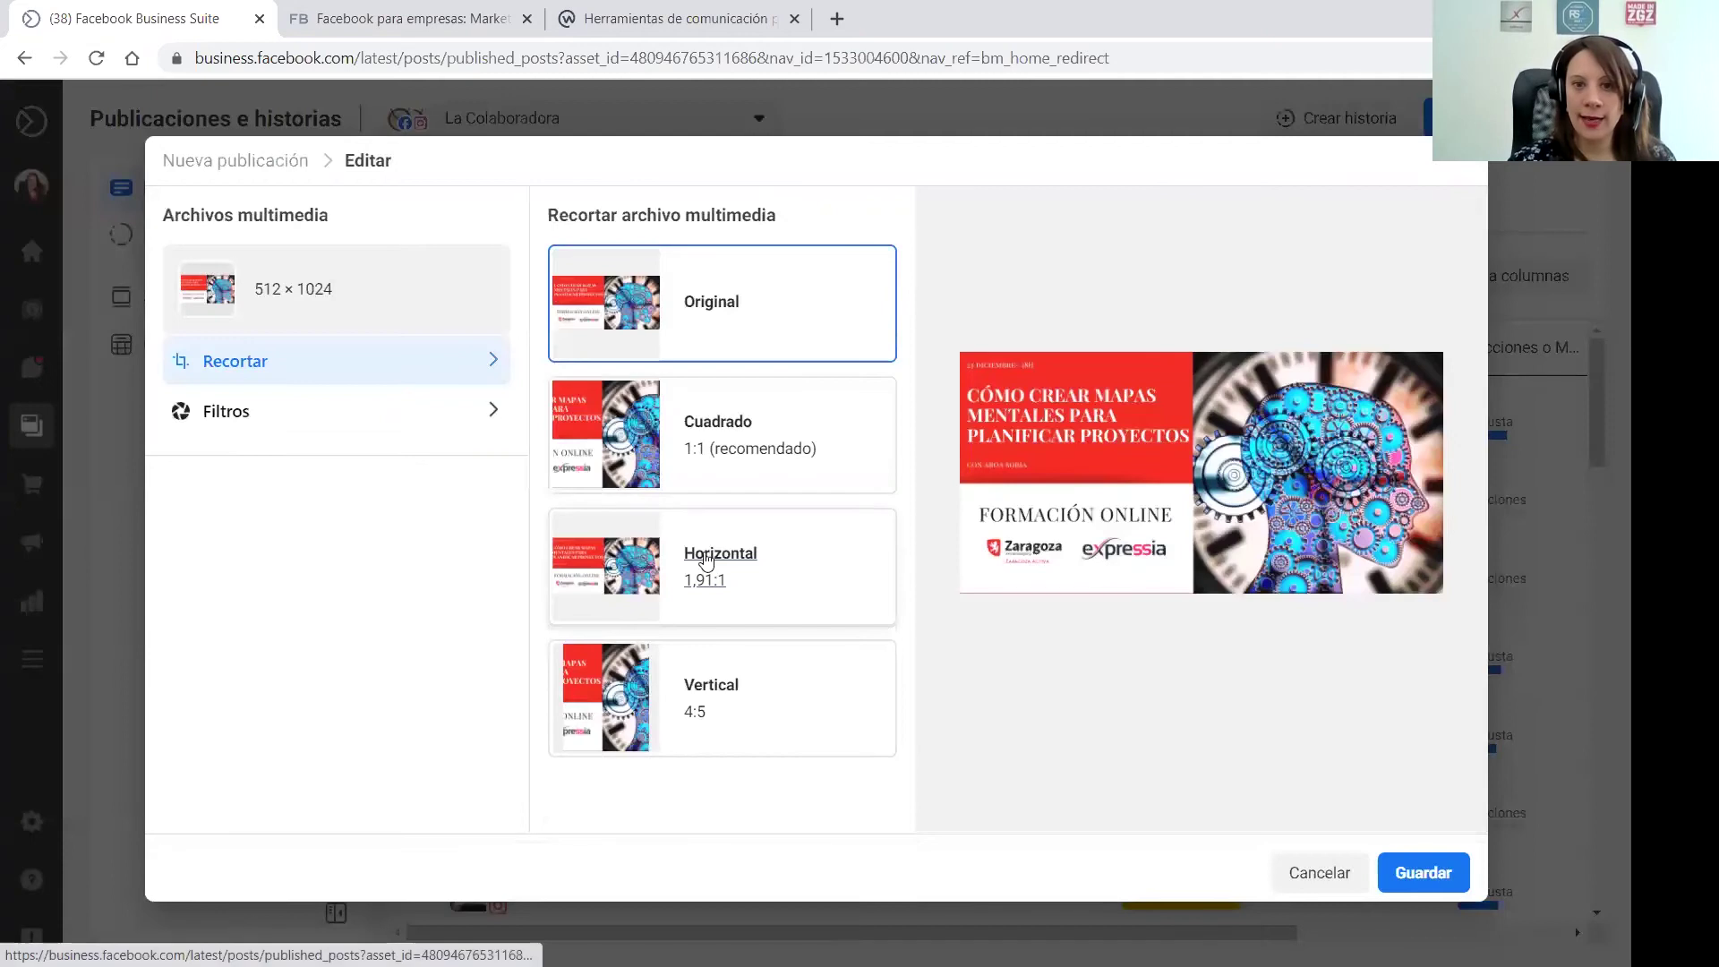
left_click(697, 436)
left_click_drag(1096, 438, 1207, 441)
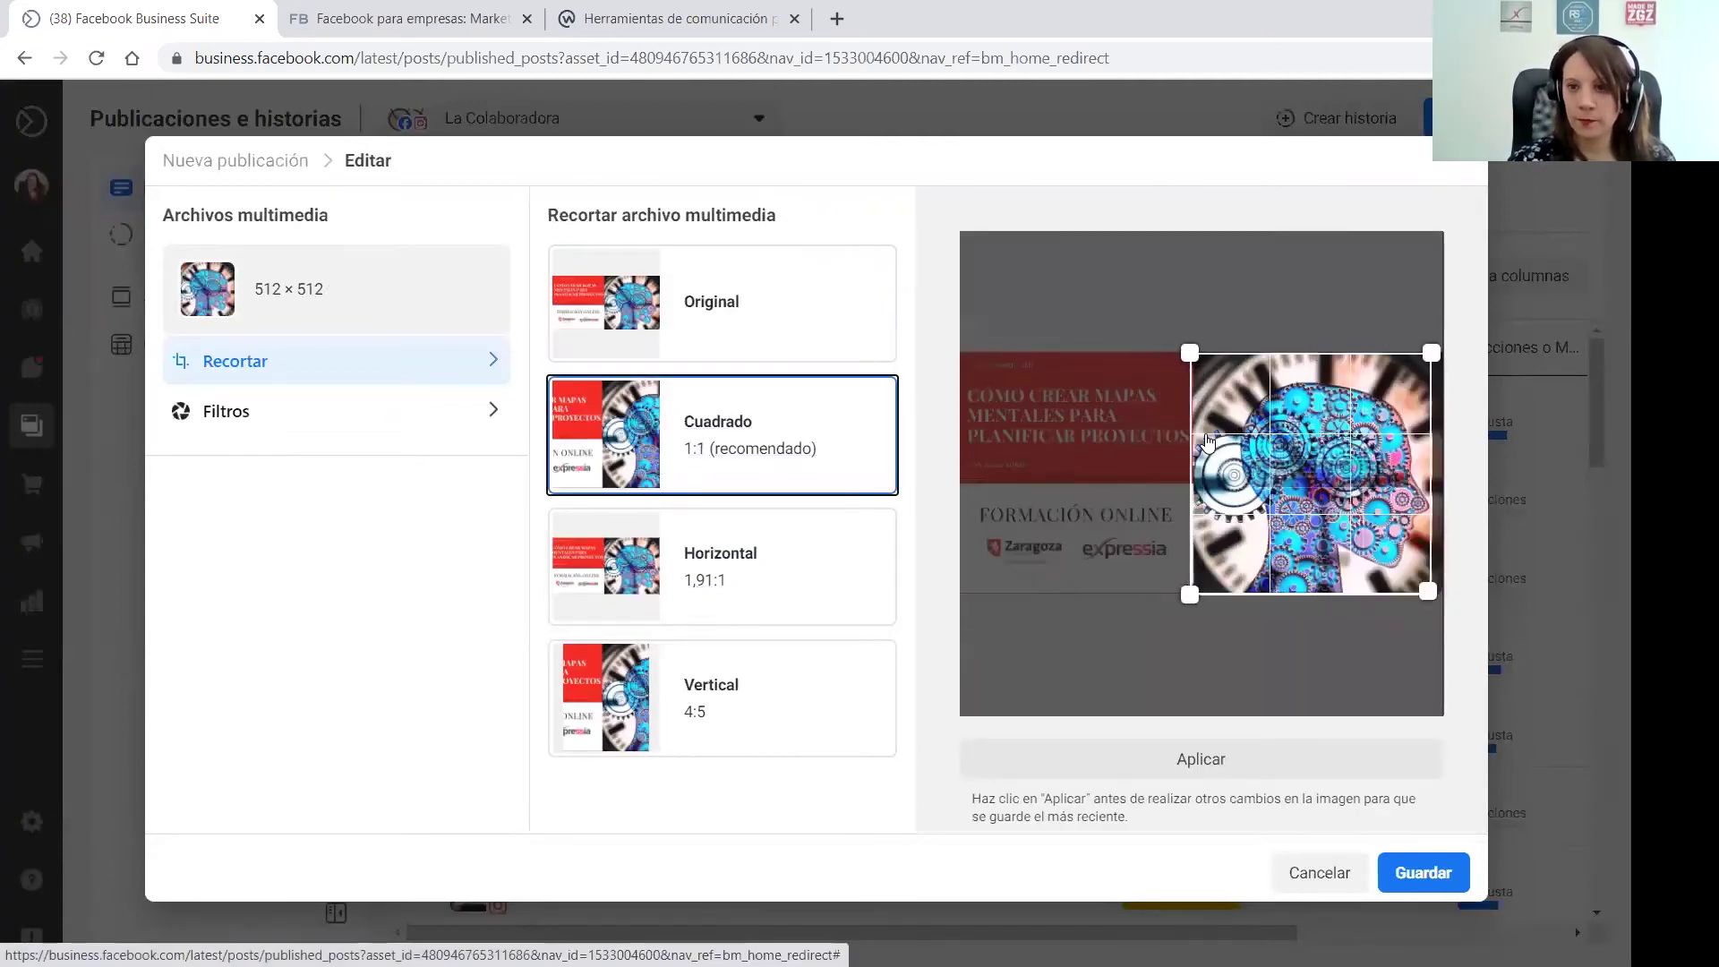
left_click(1235, 761)
left_click(1435, 872)
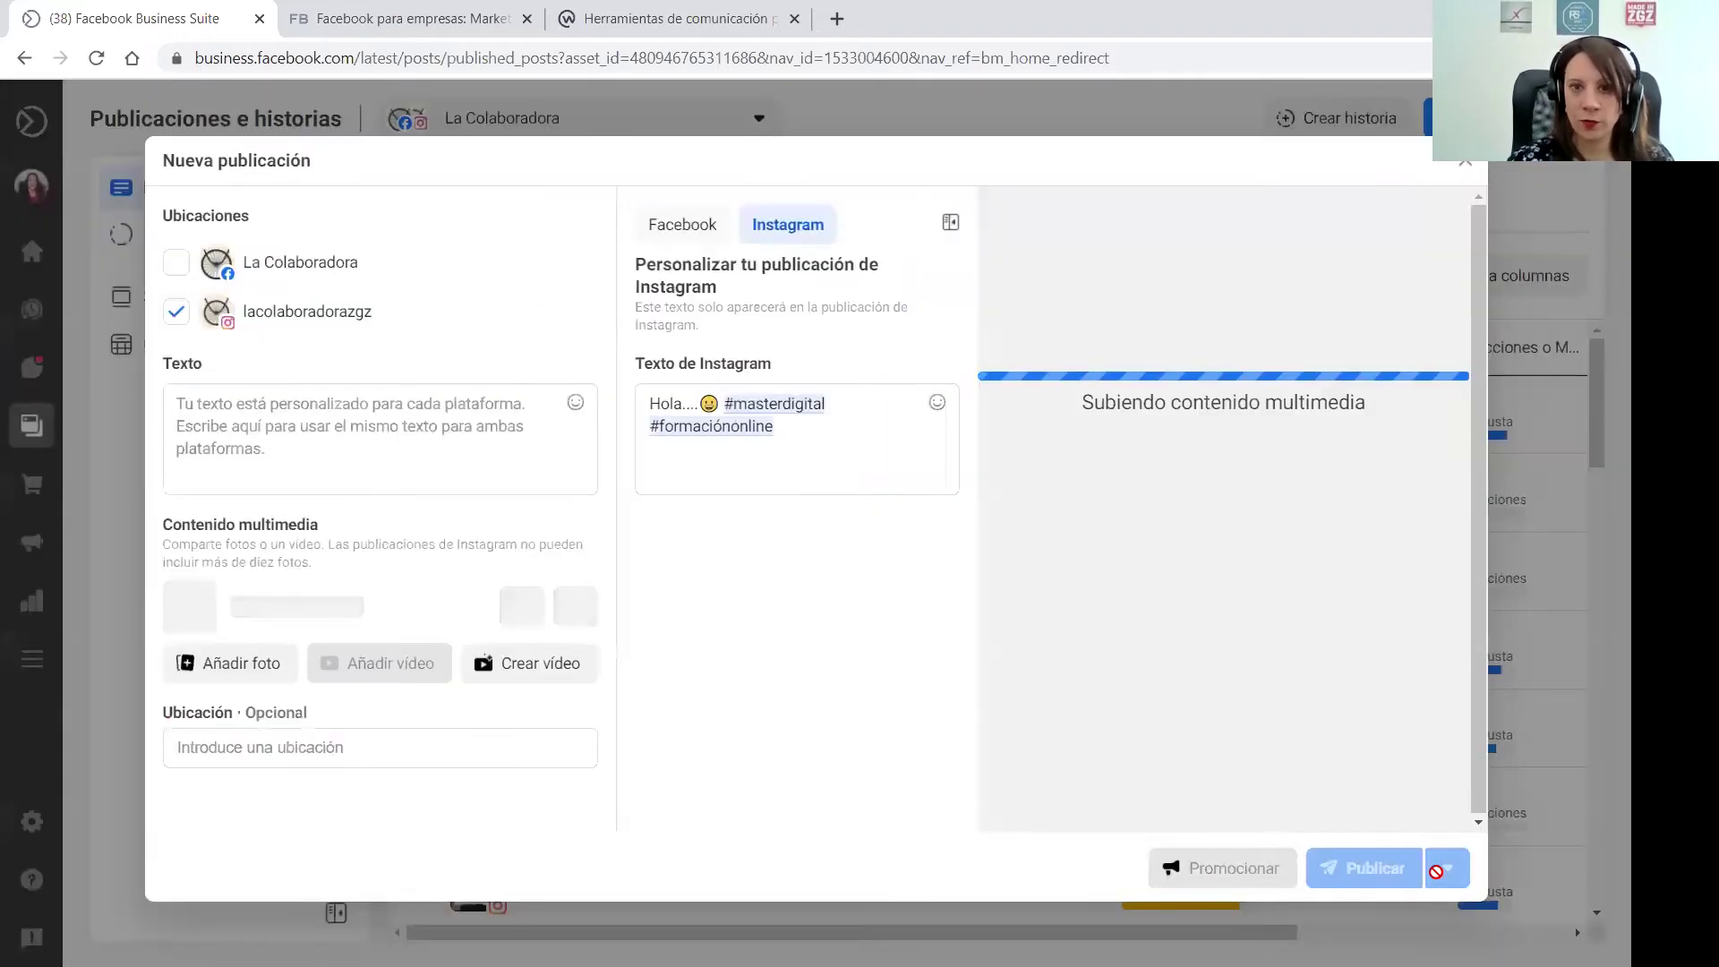
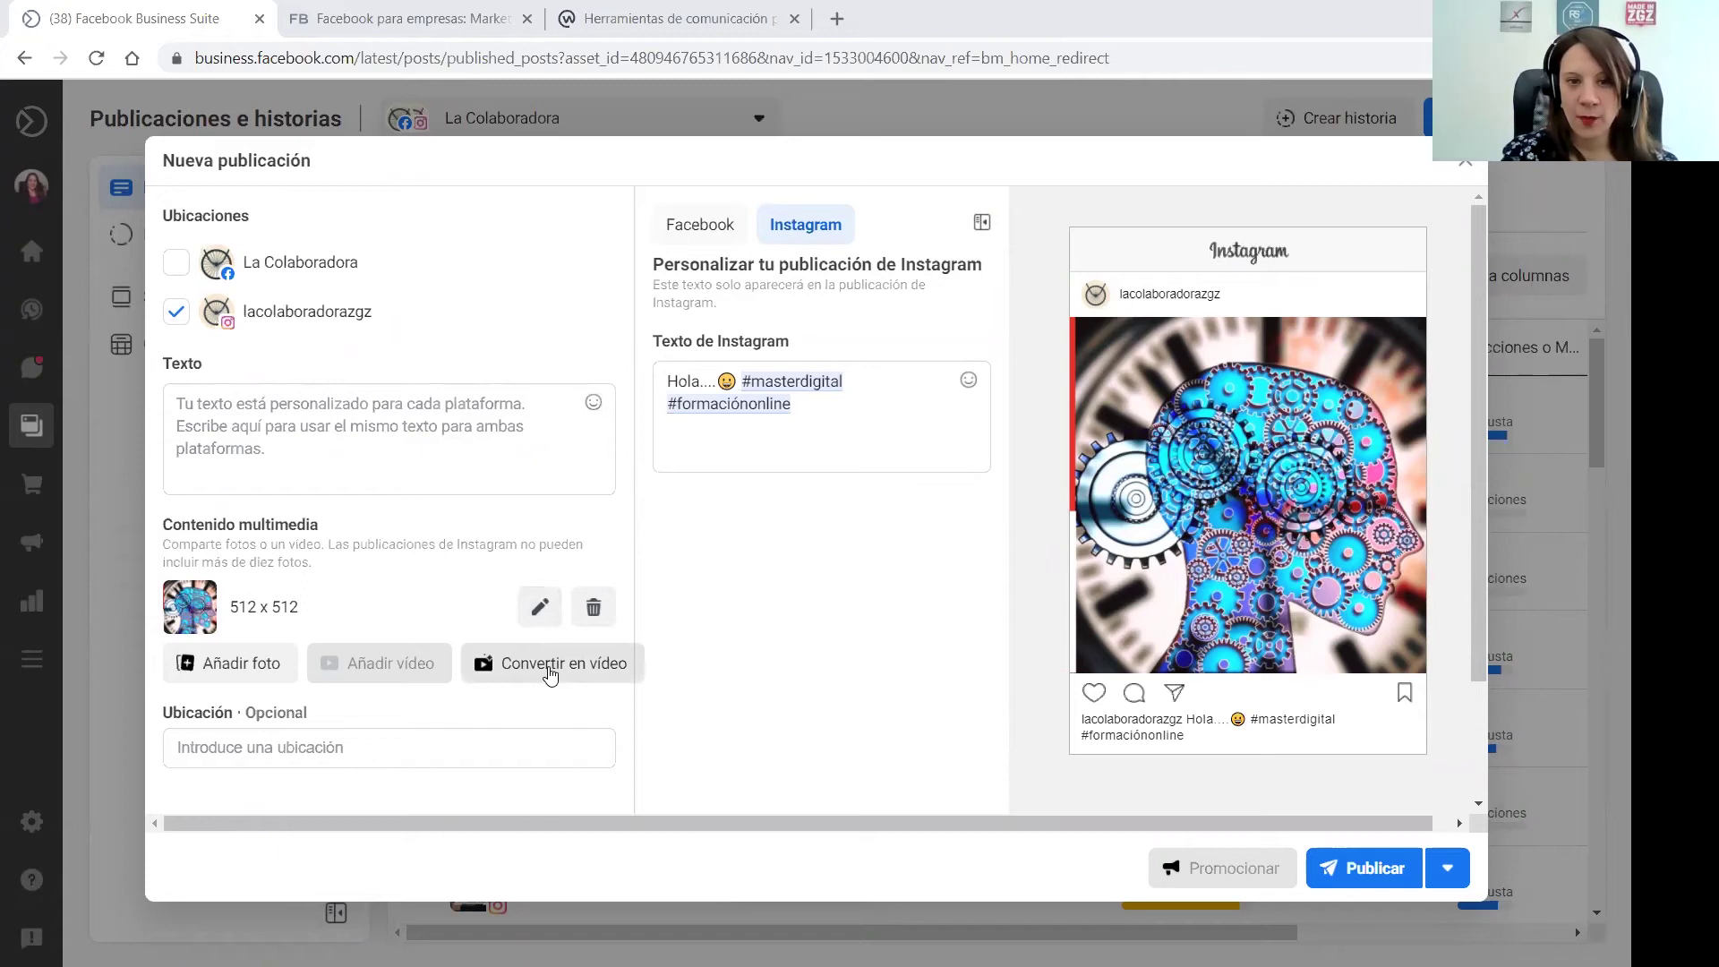
Remove the photo and start a video made from the image "0 (1)" with the "Resalta una imagen" template
left_click(593, 609)
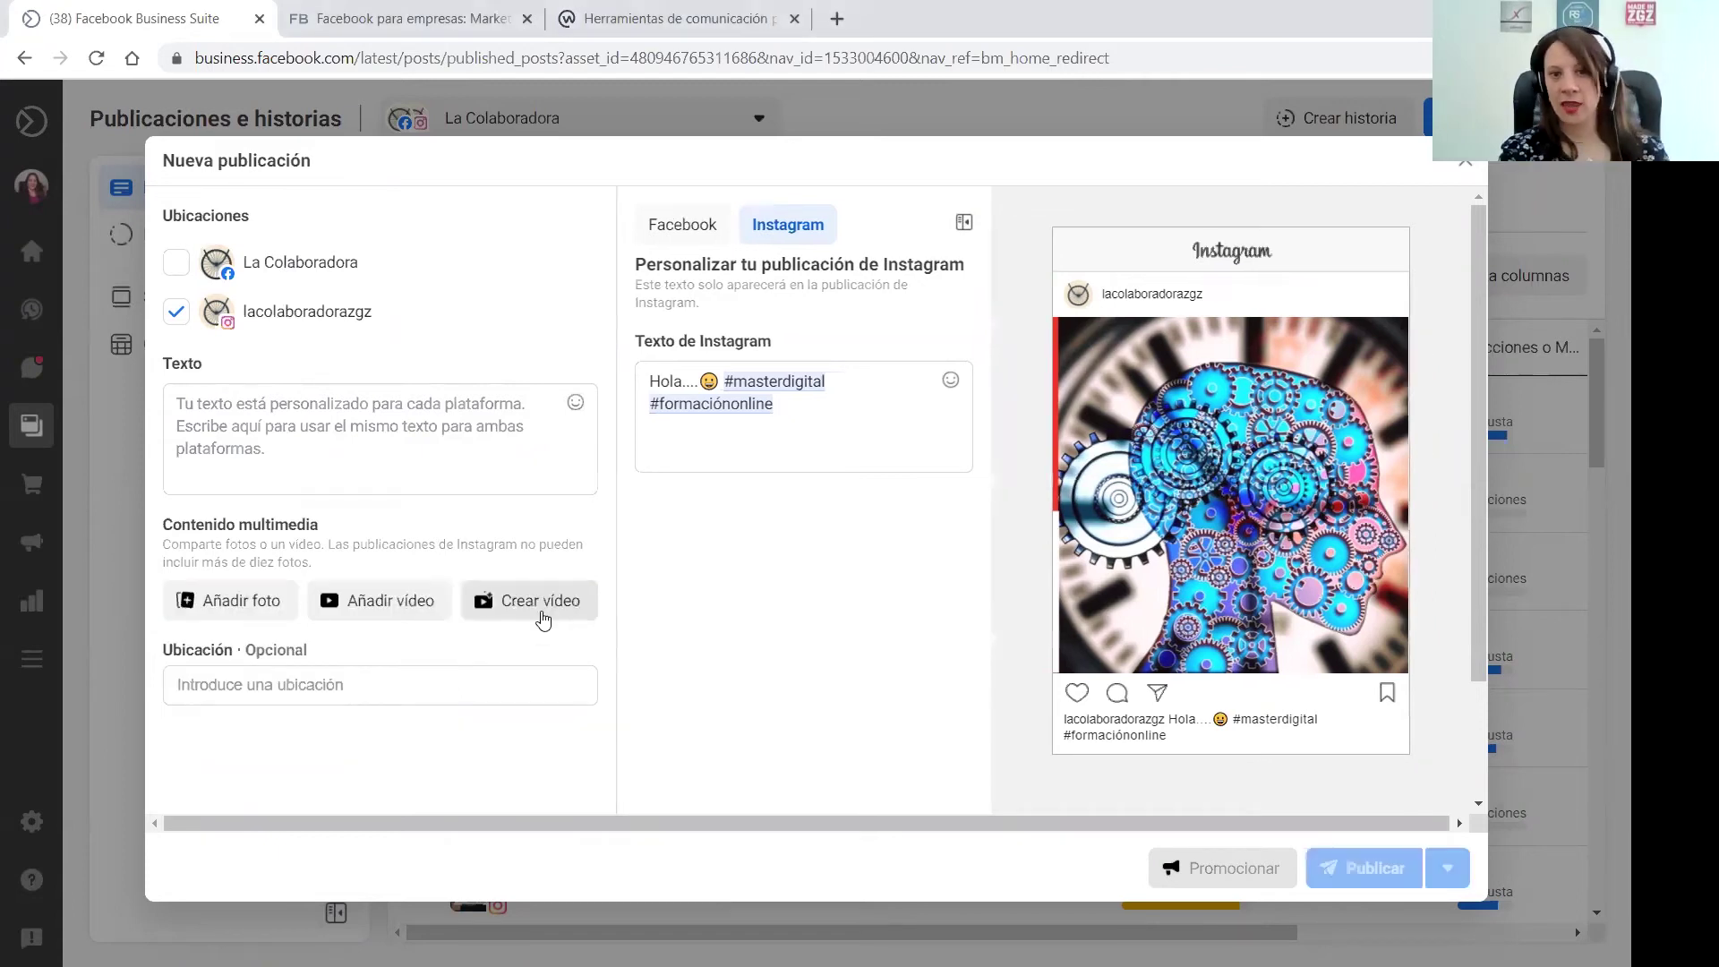
left_click(533, 613)
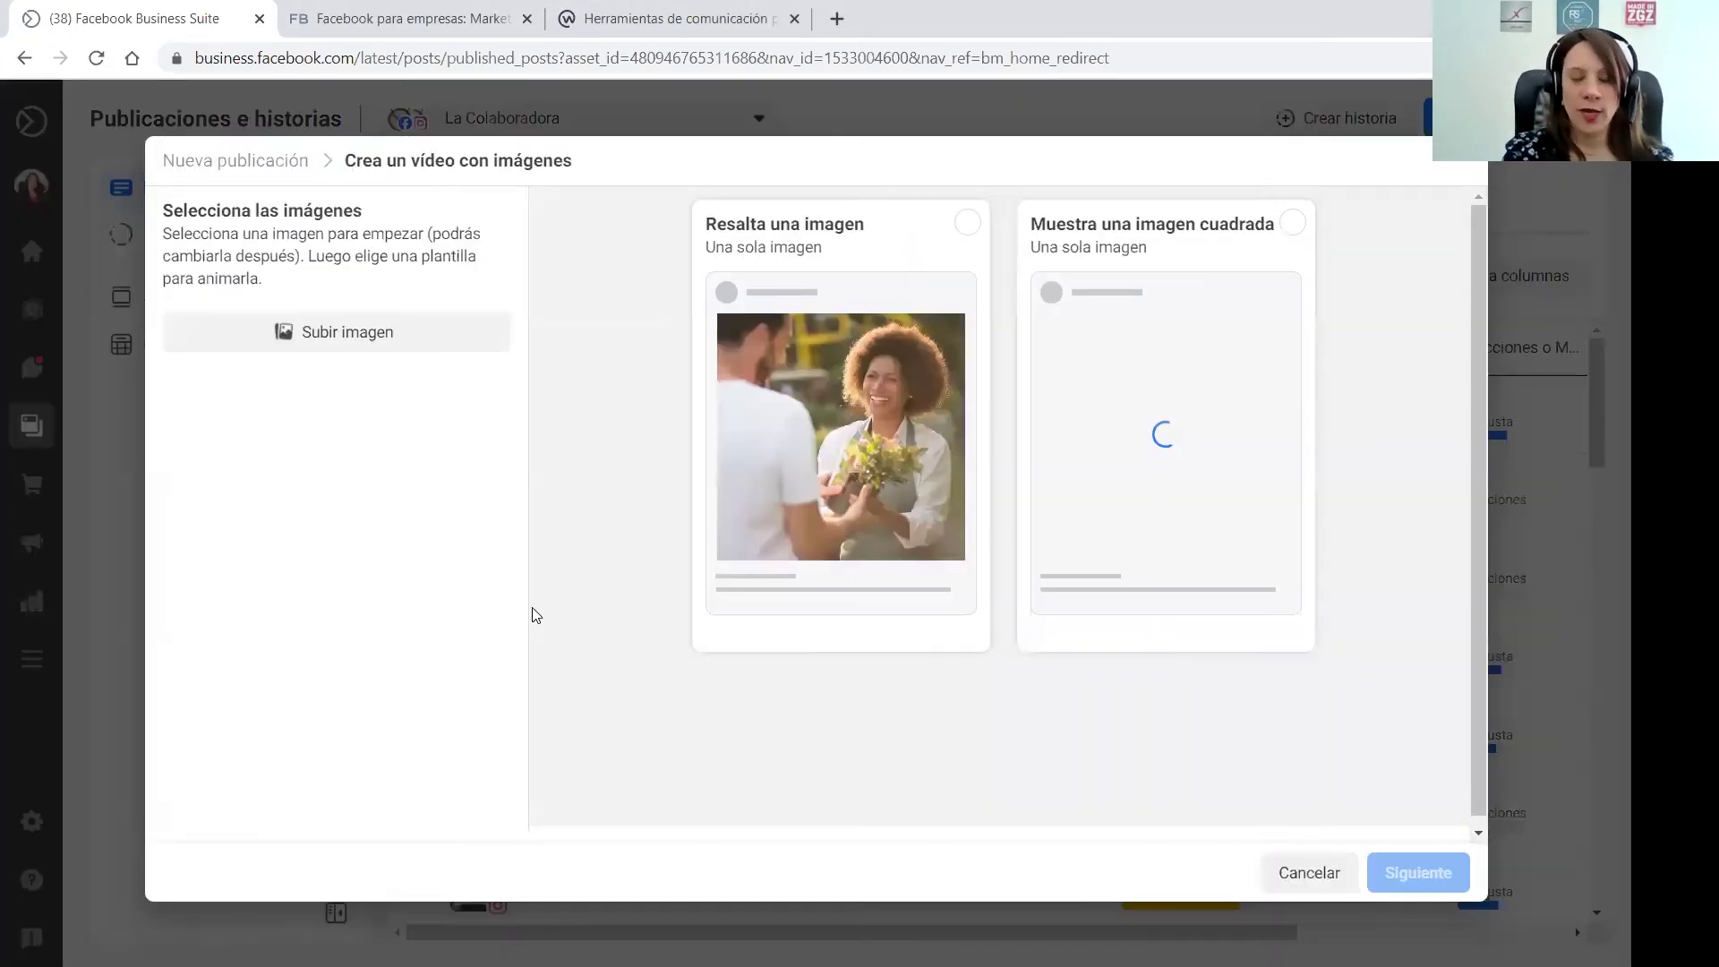
left_click(327, 331)
left_click(261, 179)
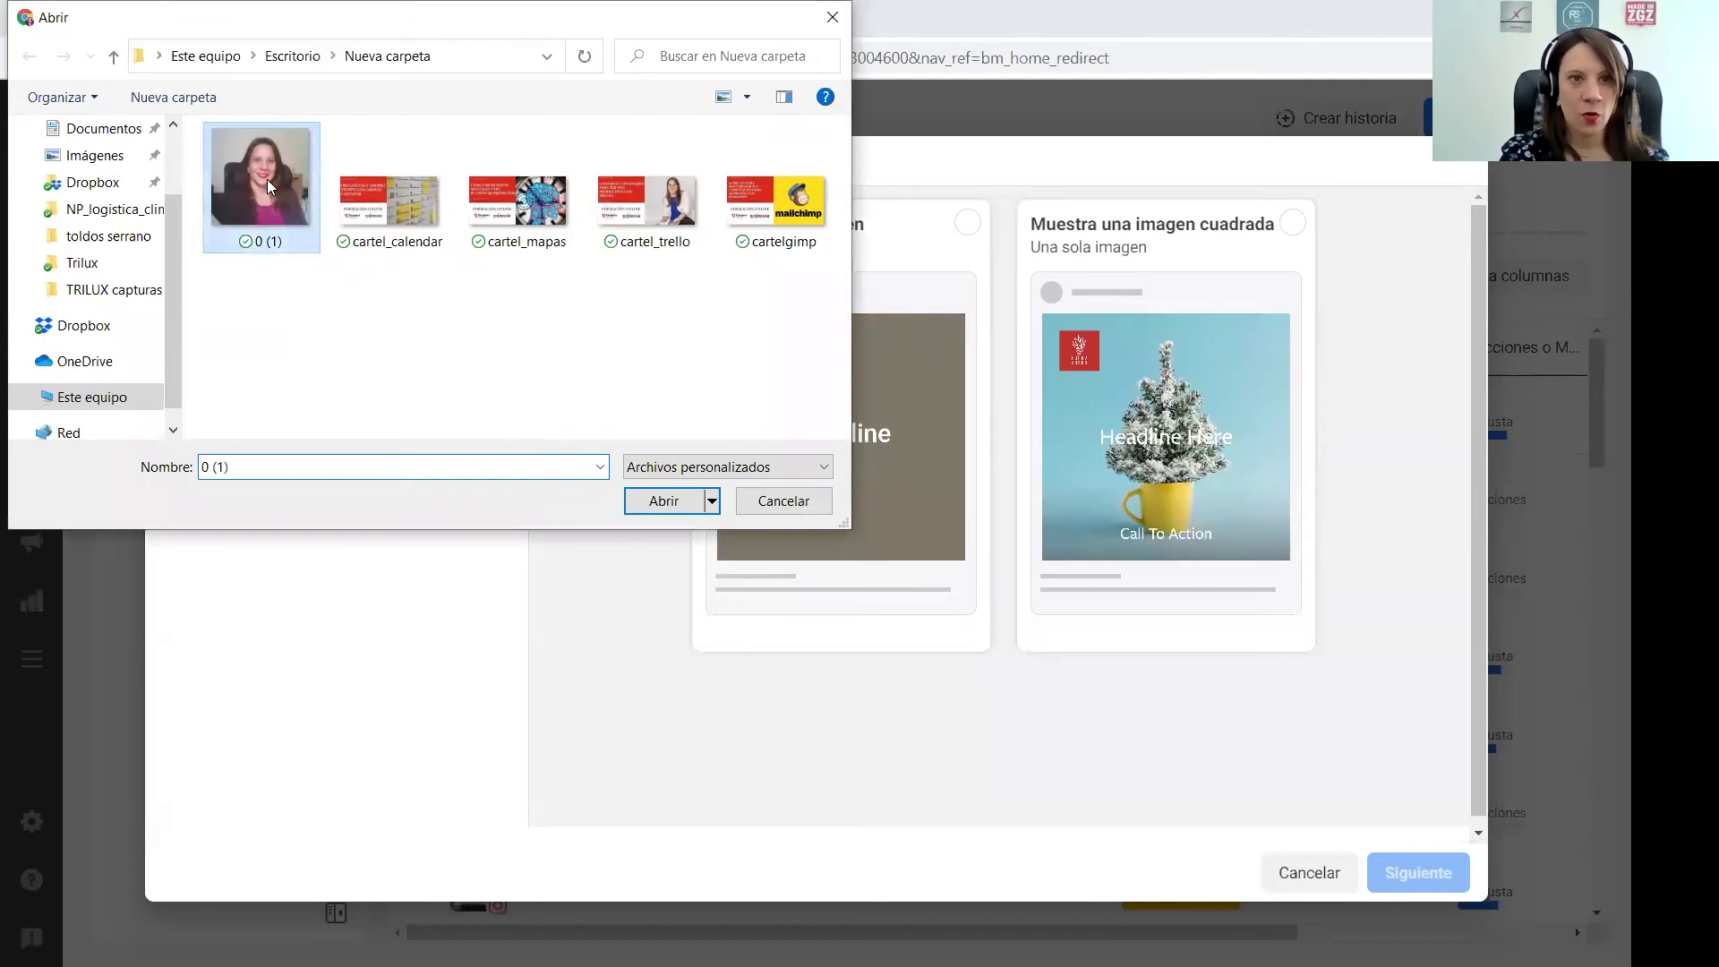
double_click(261, 179)
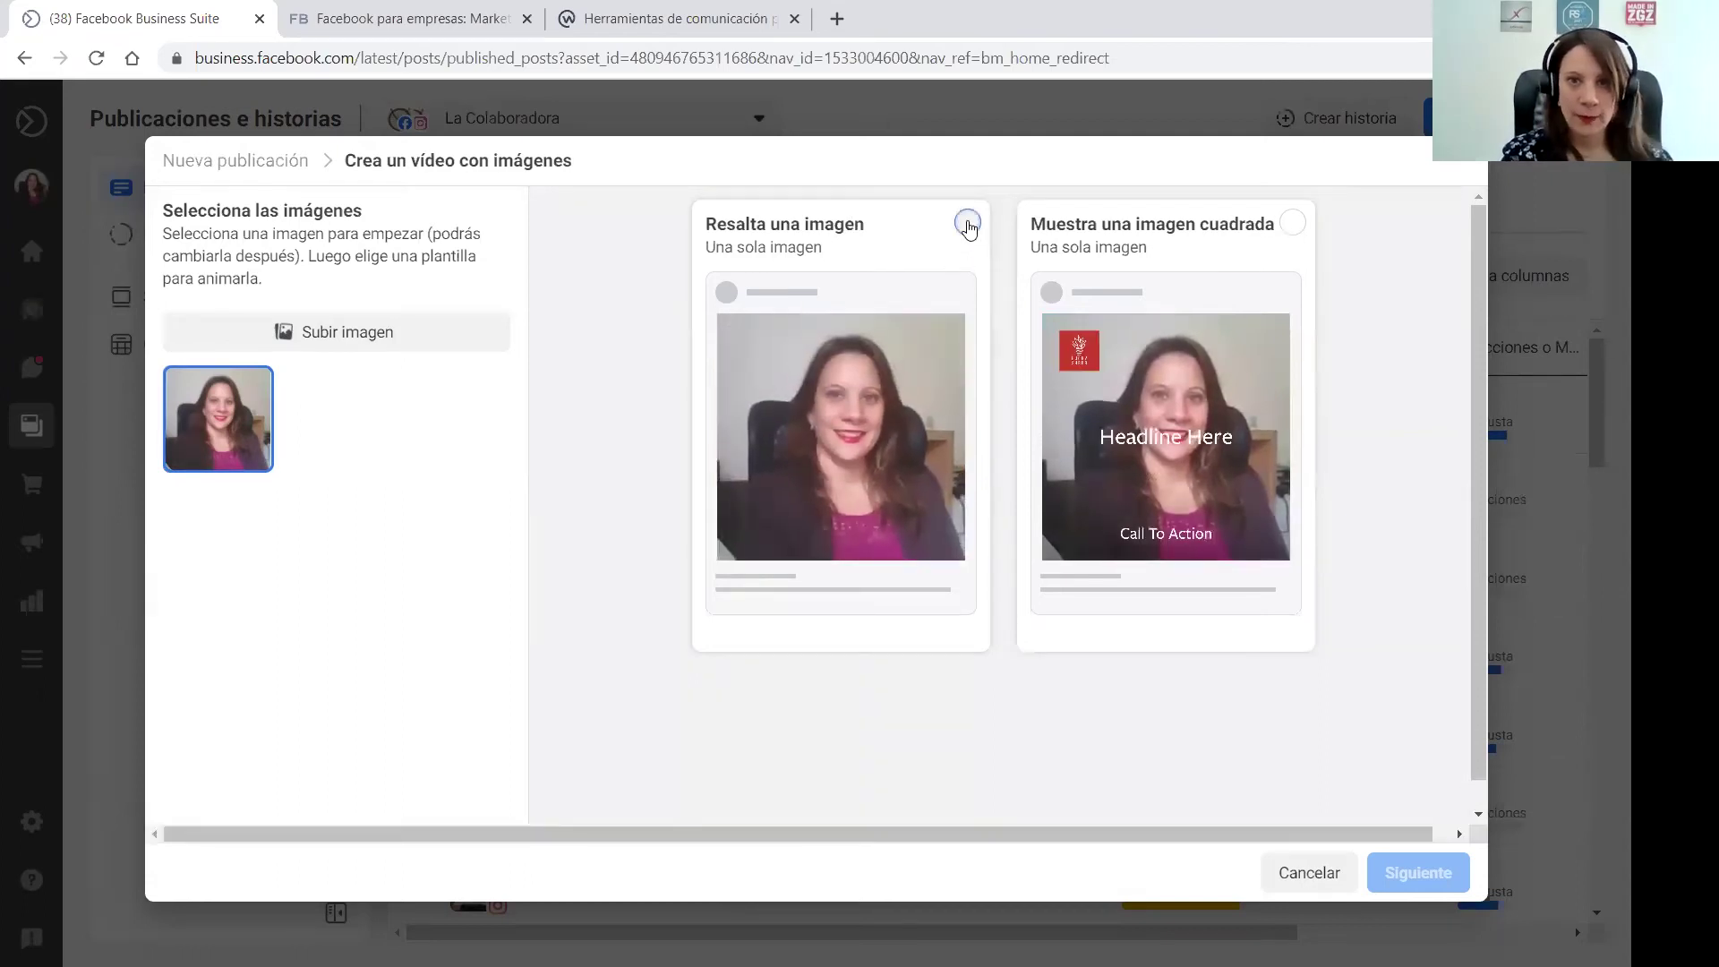
left_click(967, 224)
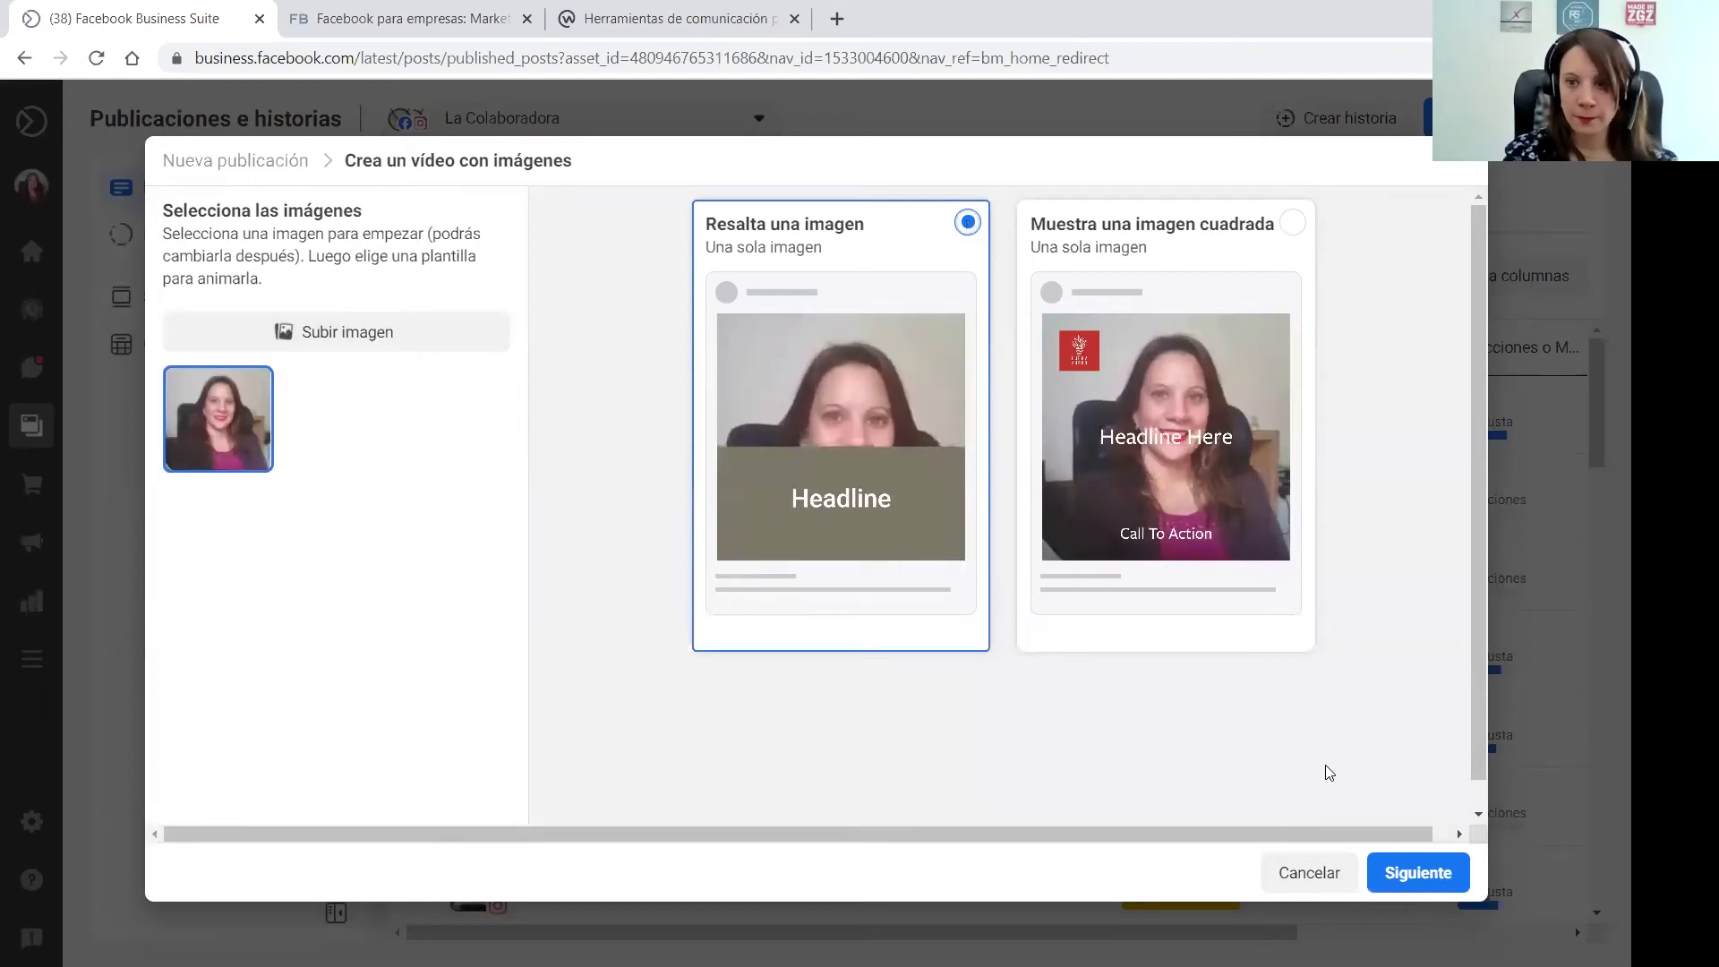
left_click(1424, 875)
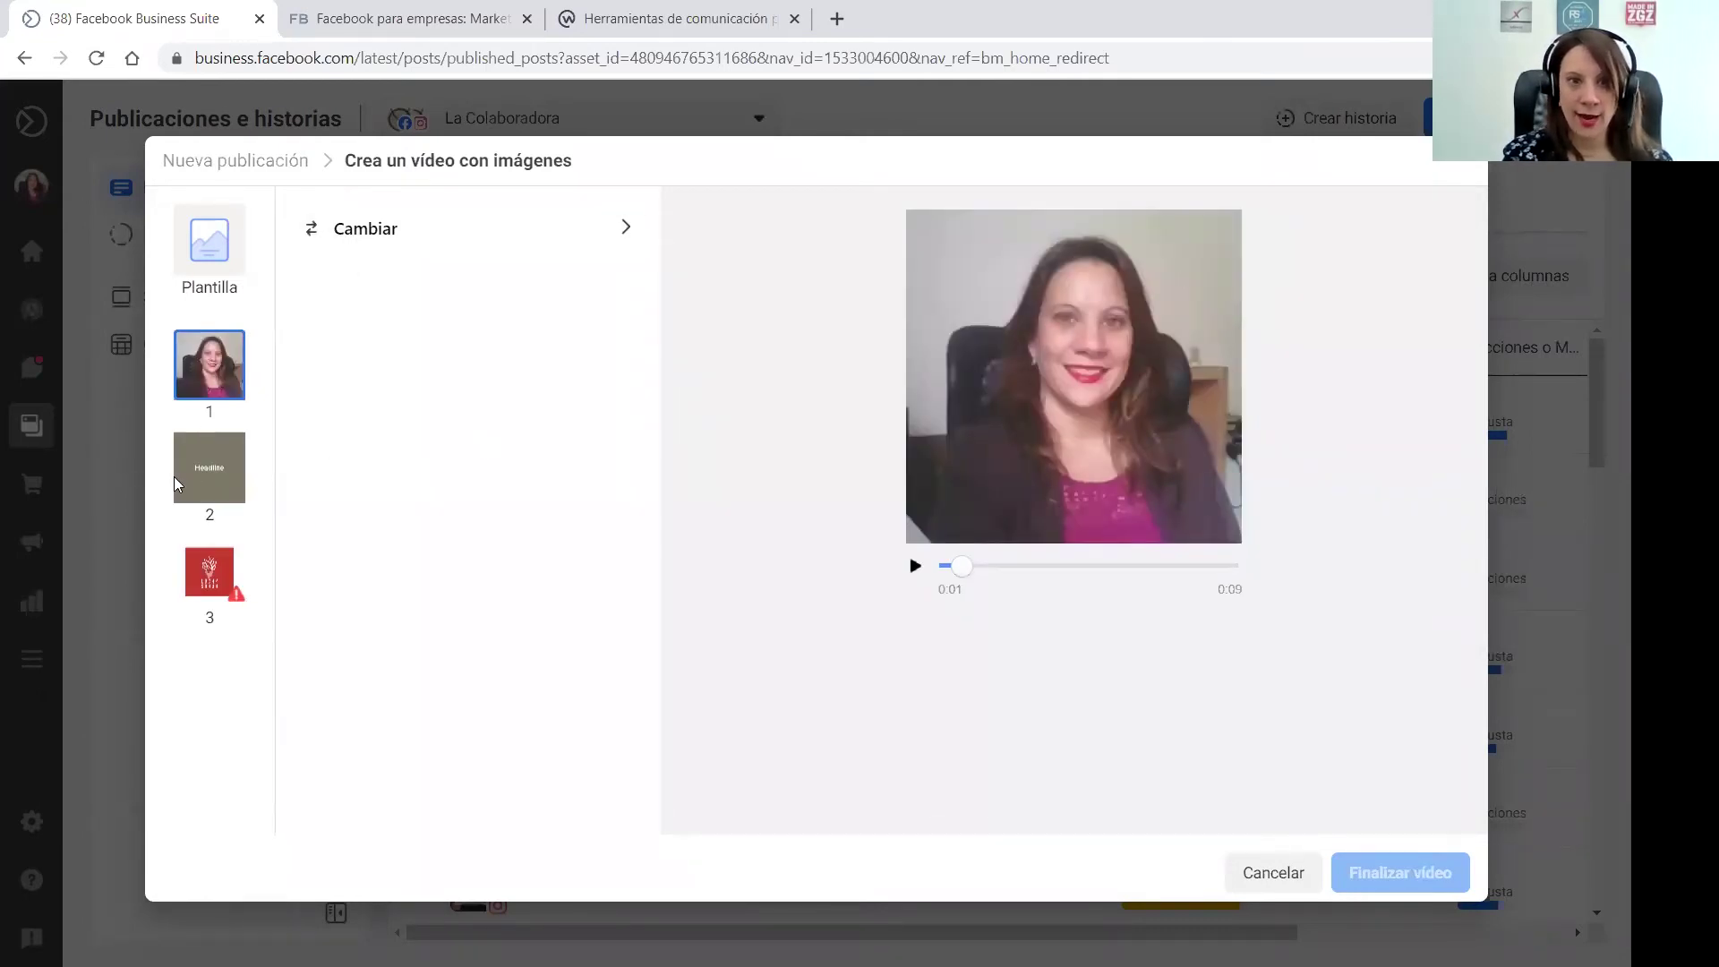
Set the second scene's text overlay to "Consultora de Marketing" and check the available fonts
left_click(205, 469)
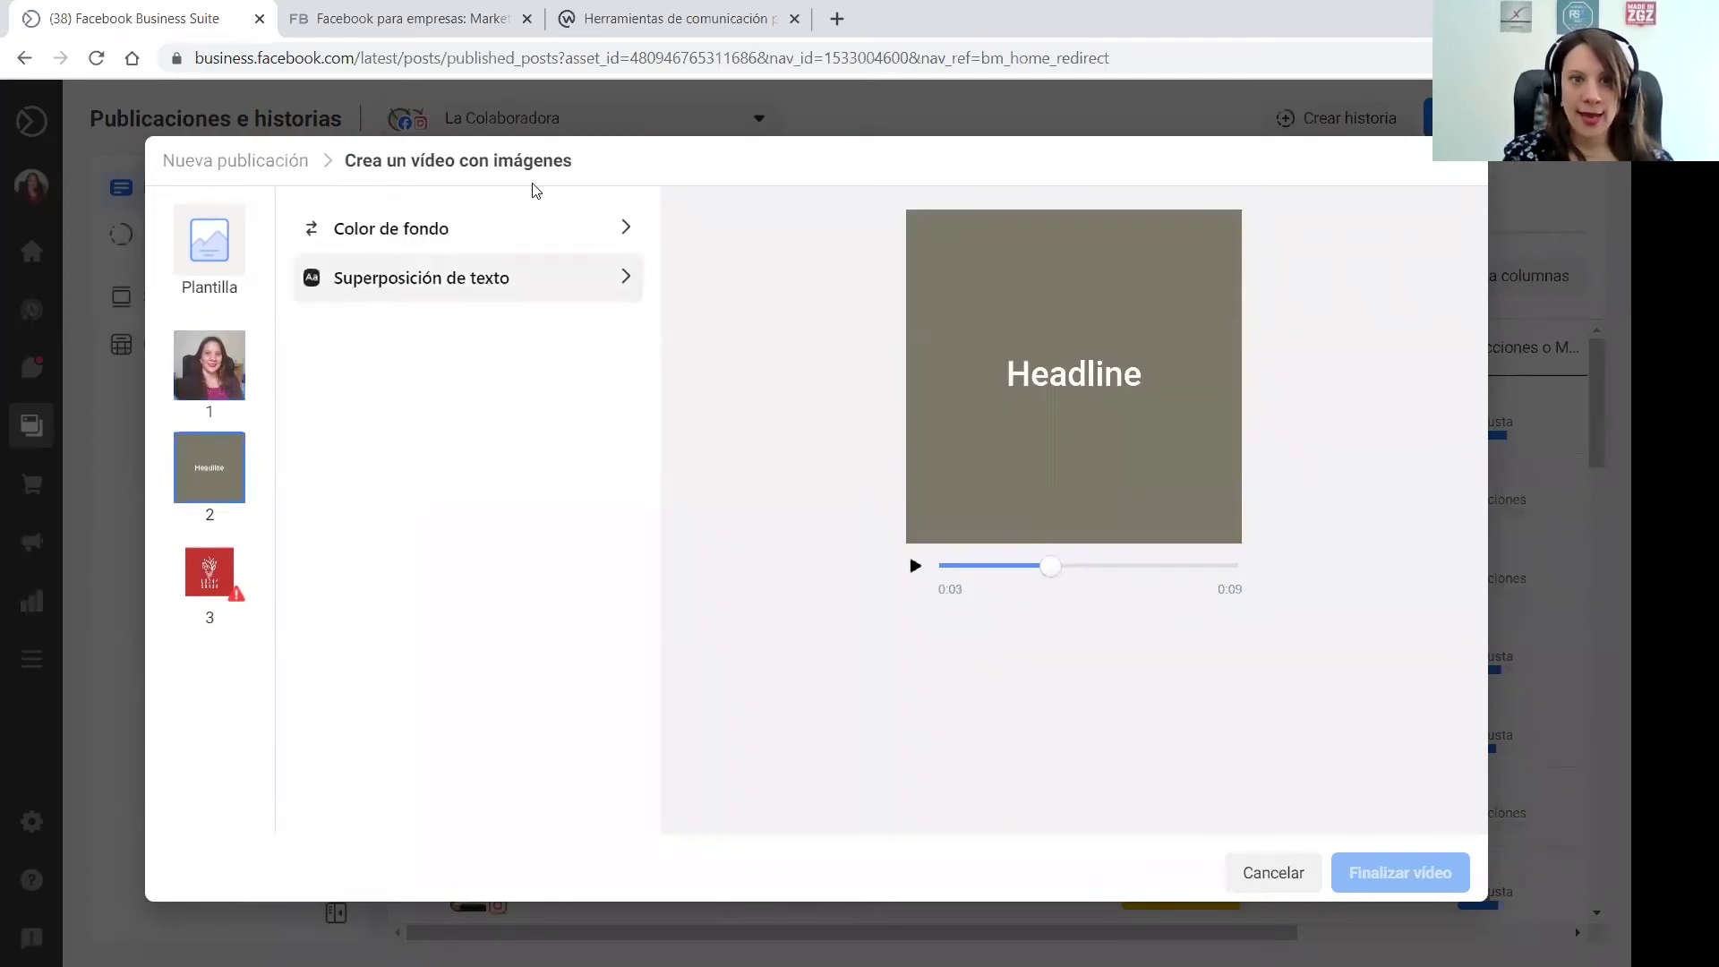
left_click(447, 229)
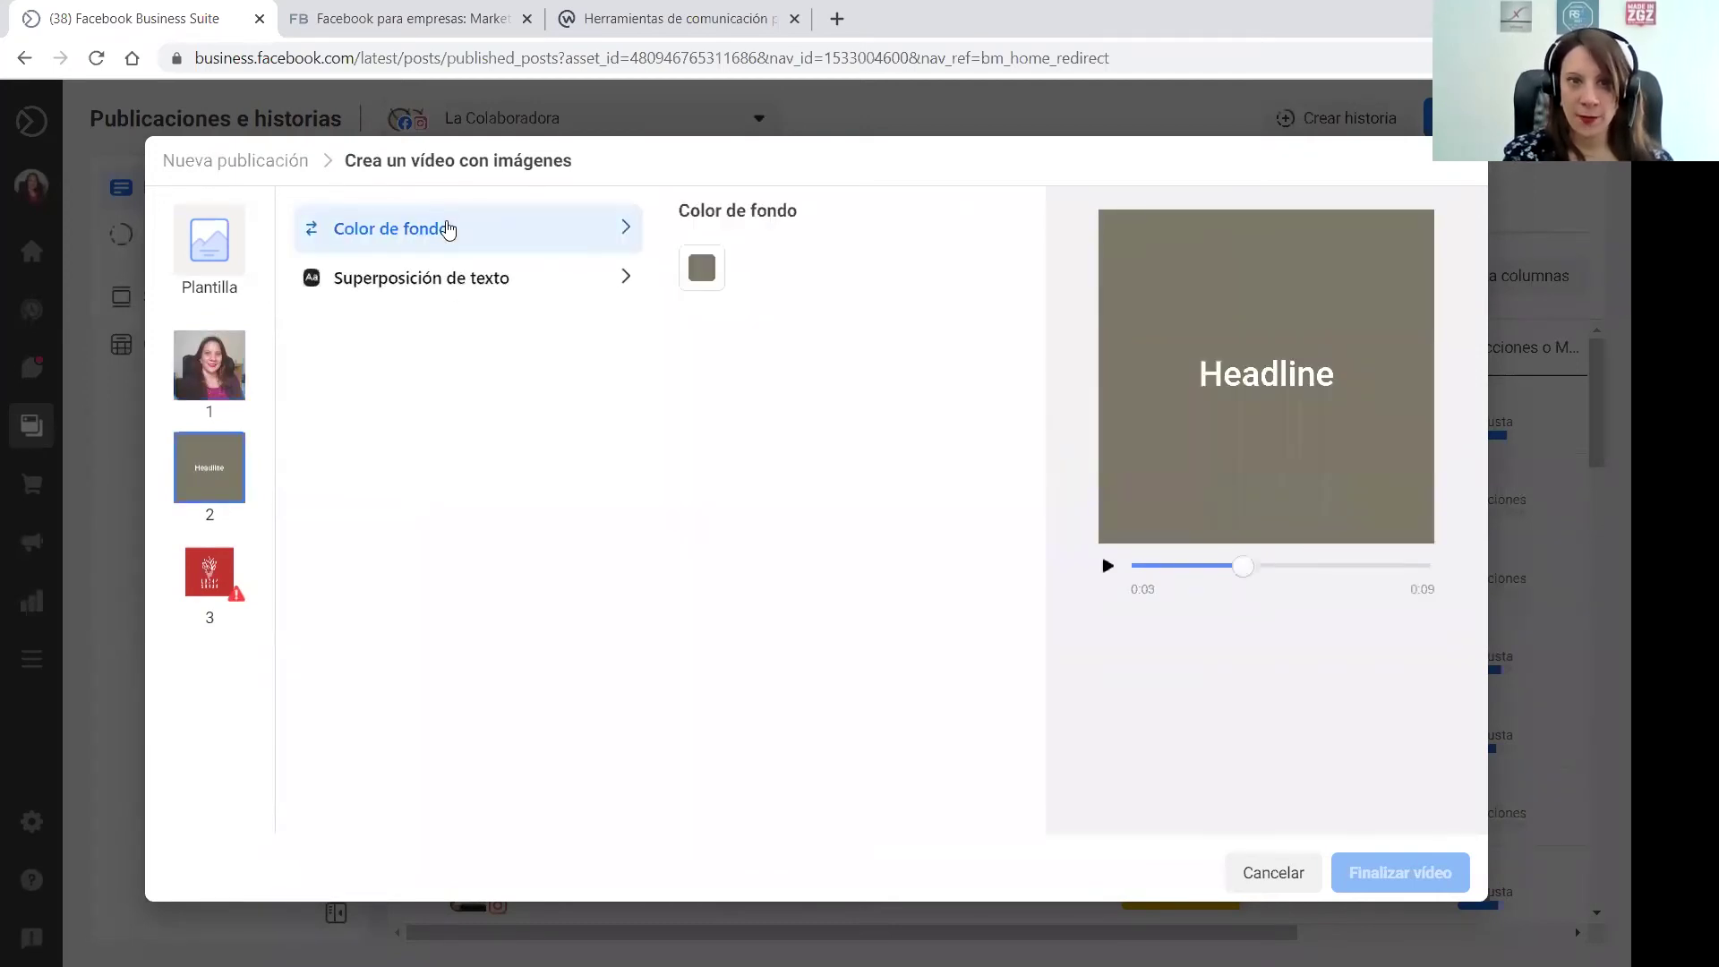
left_click(461, 288)
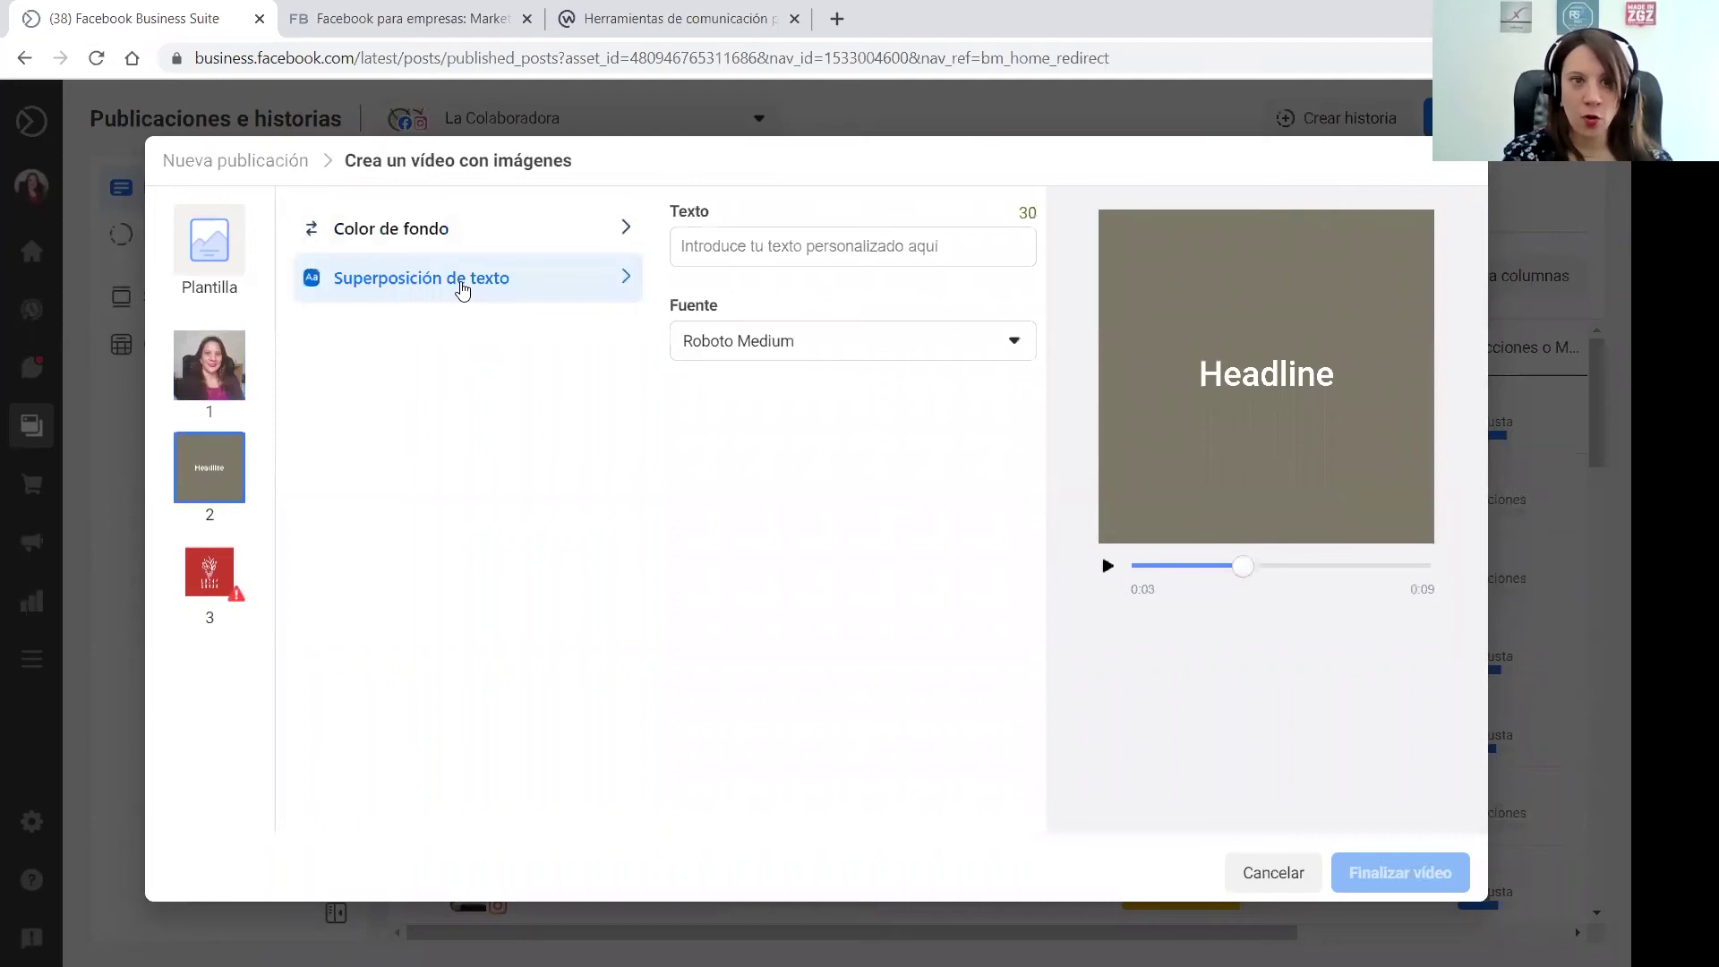
left_click(772, 247)
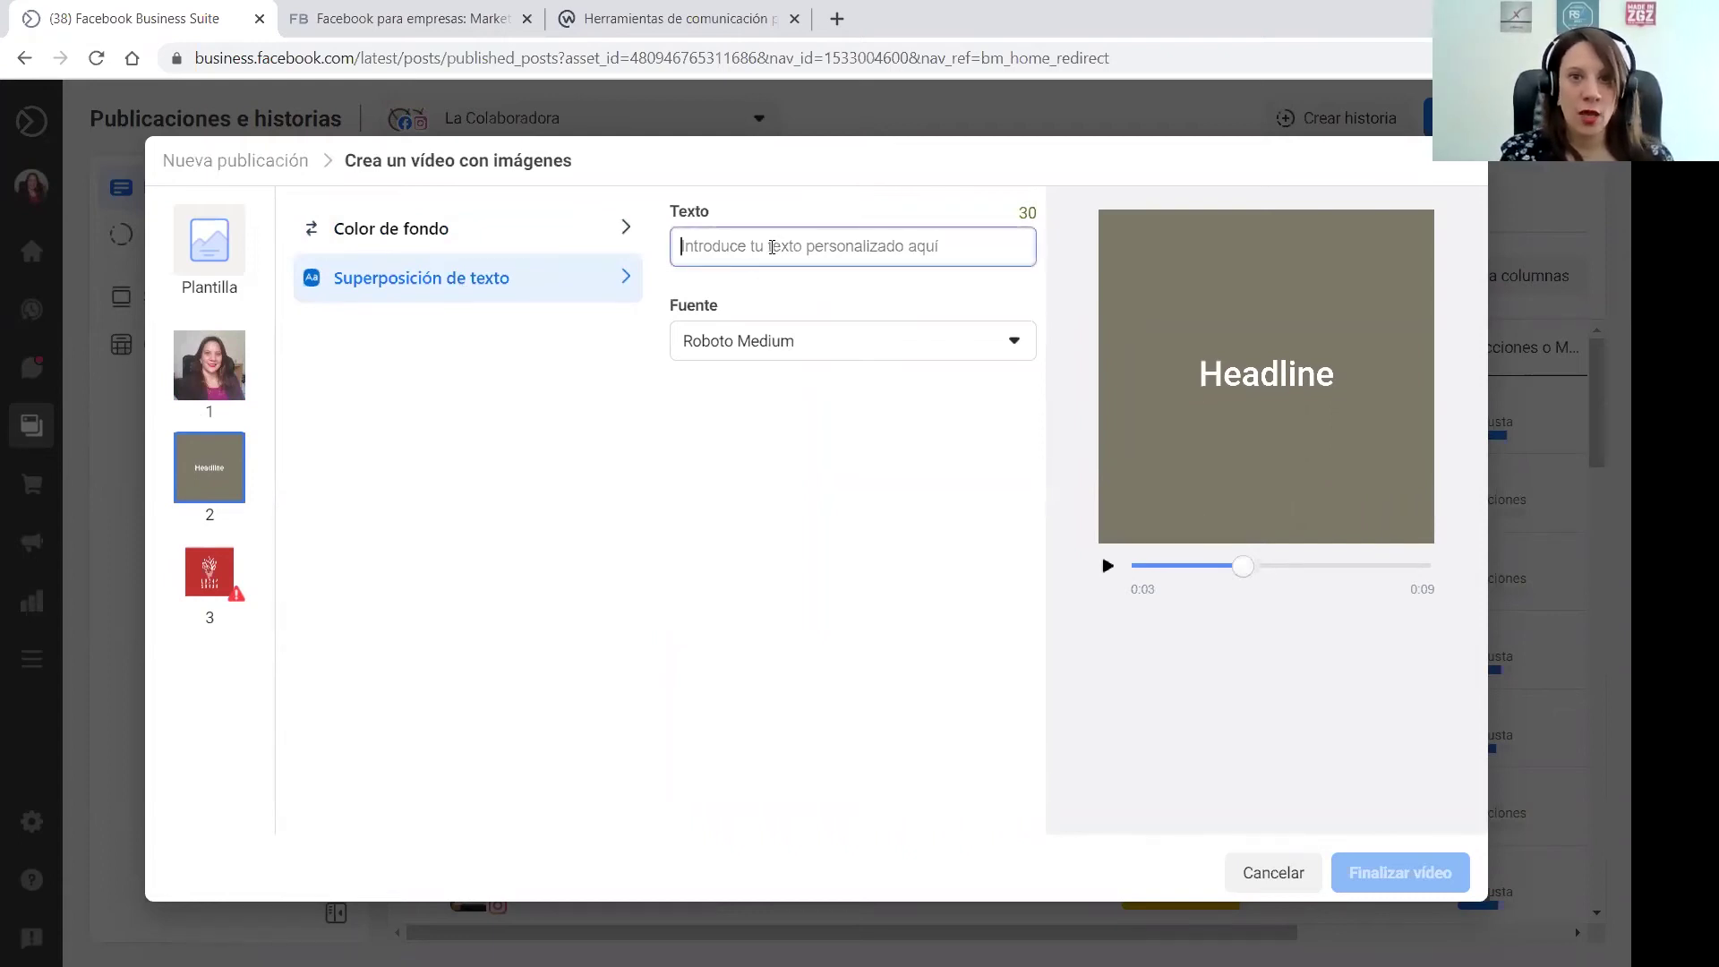
type("Consu")
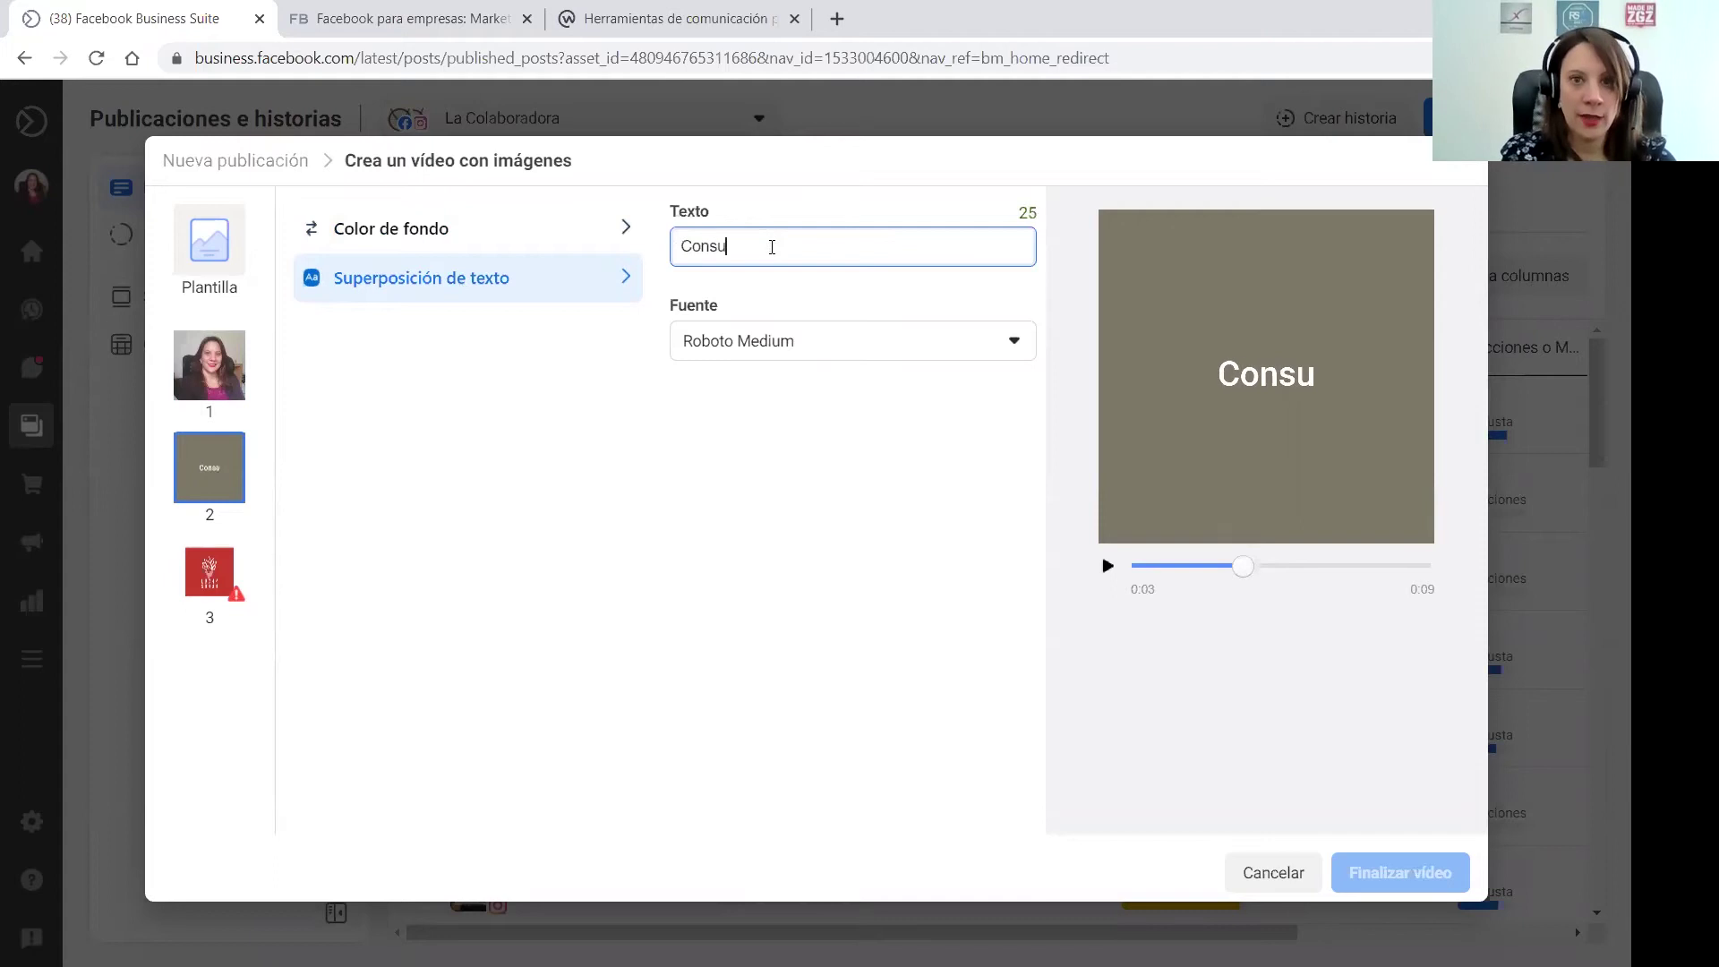
type("ltora de Ma<r")
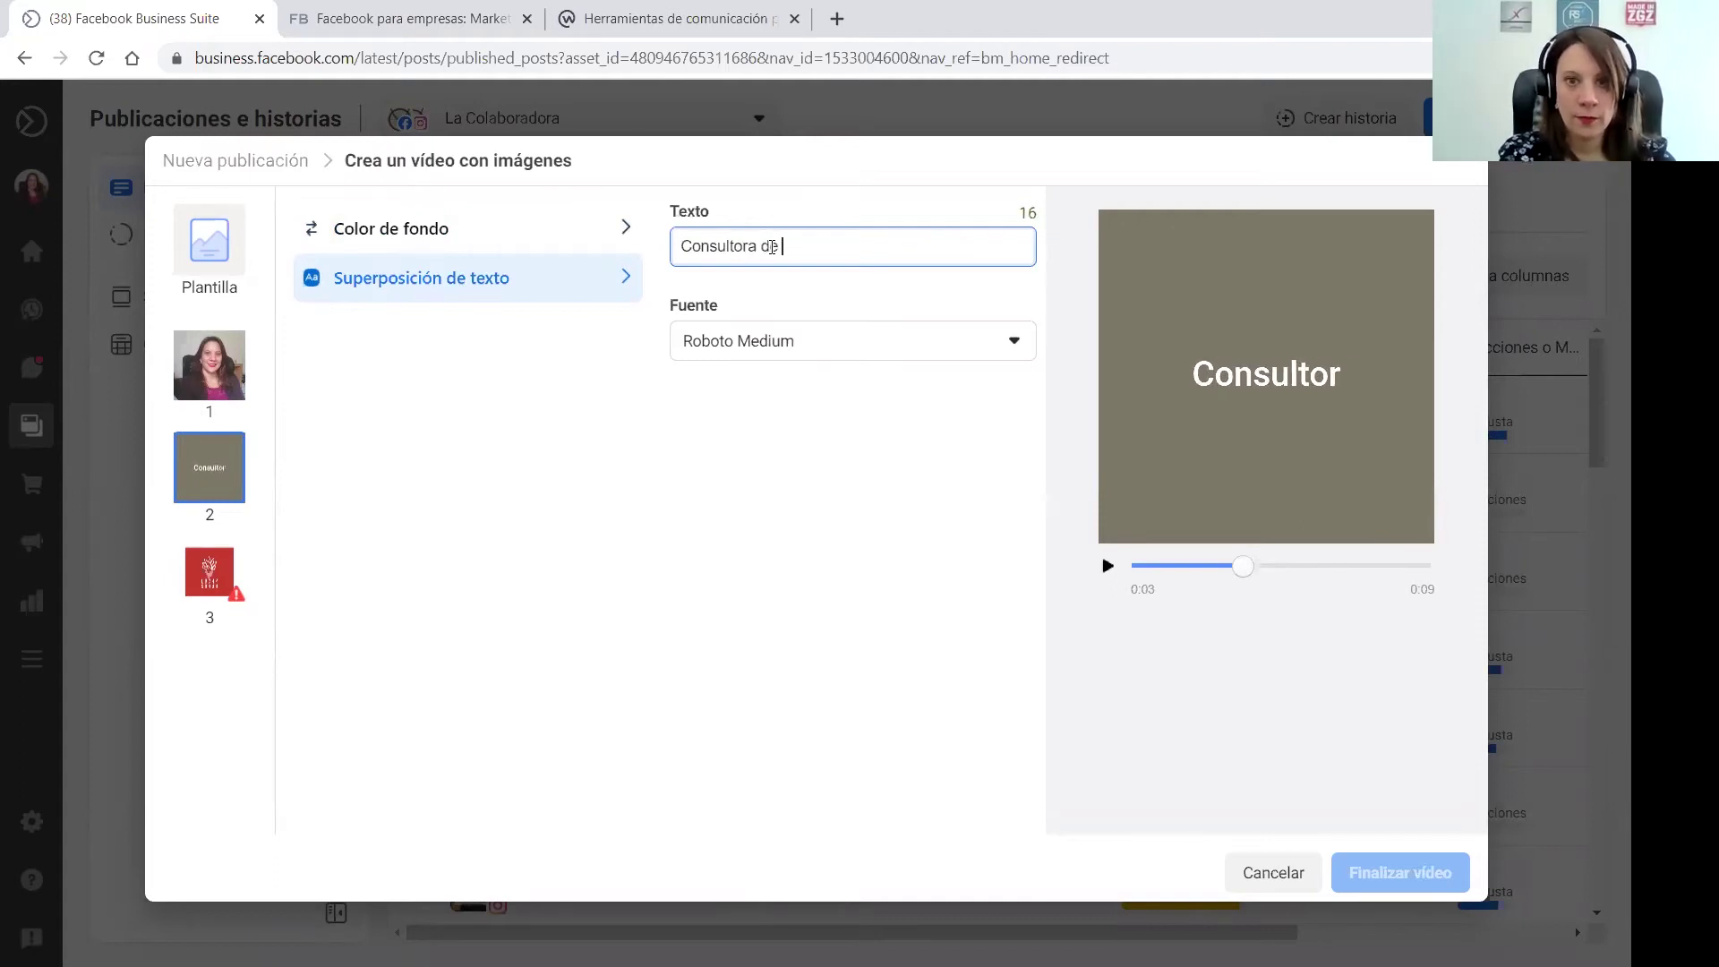
key("BackSpace")
key("BackSpace")
type("rketing")
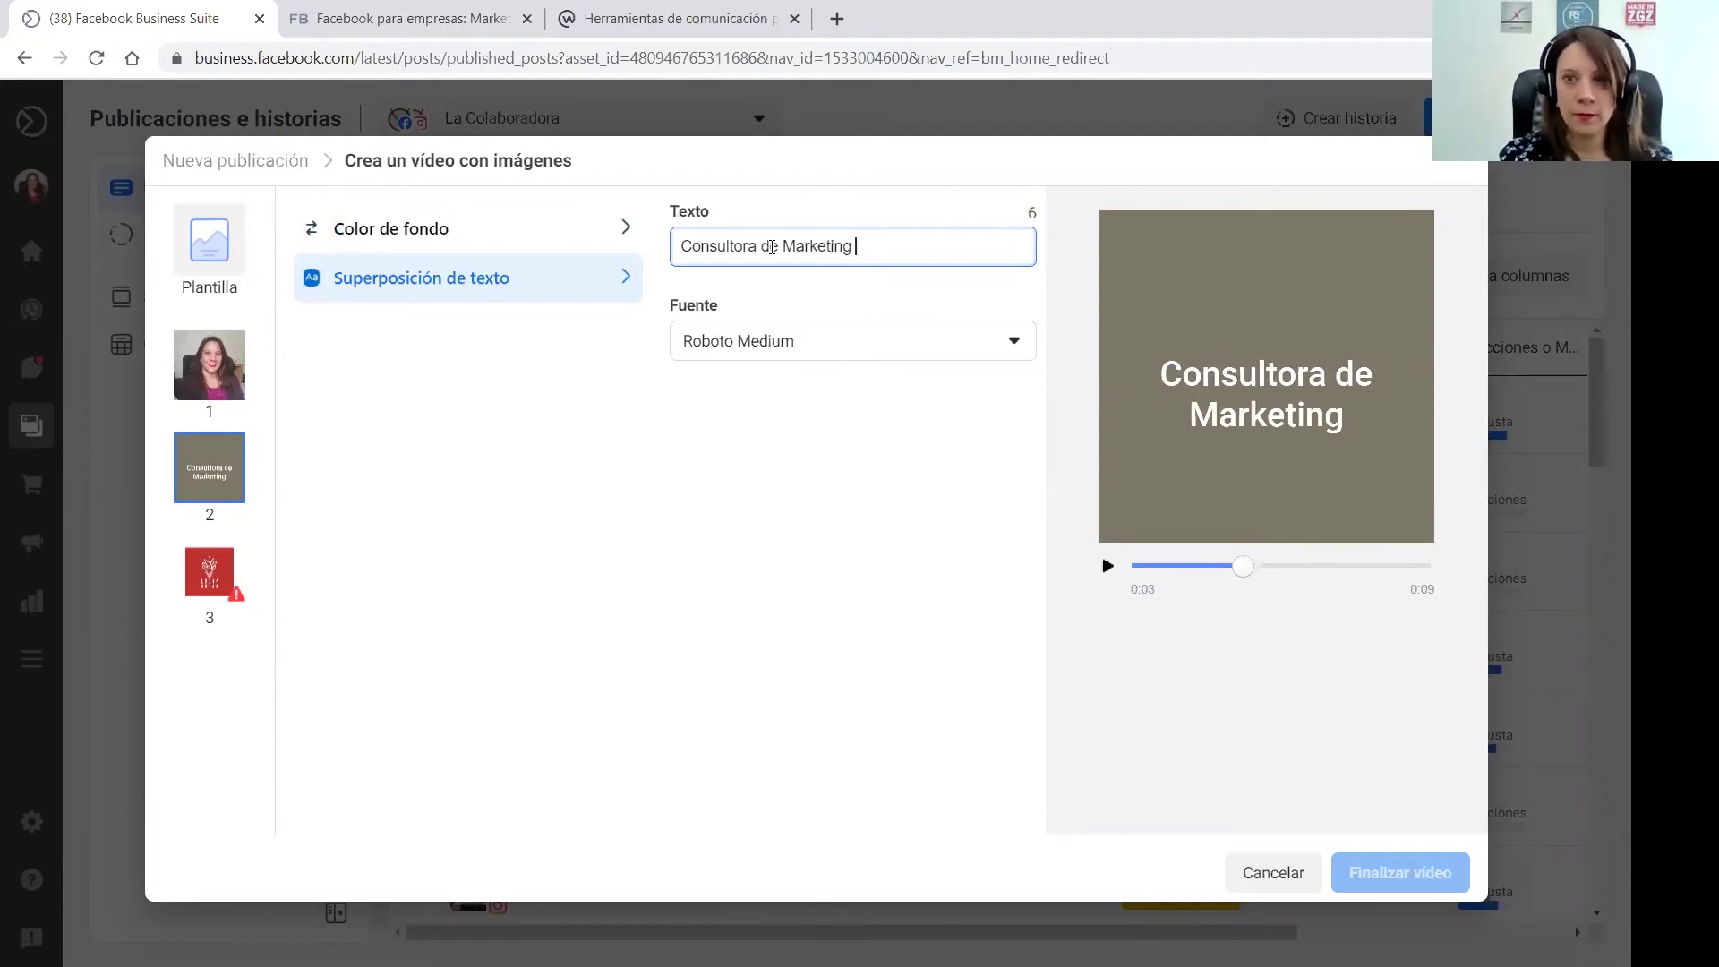
left_click(778, 355)
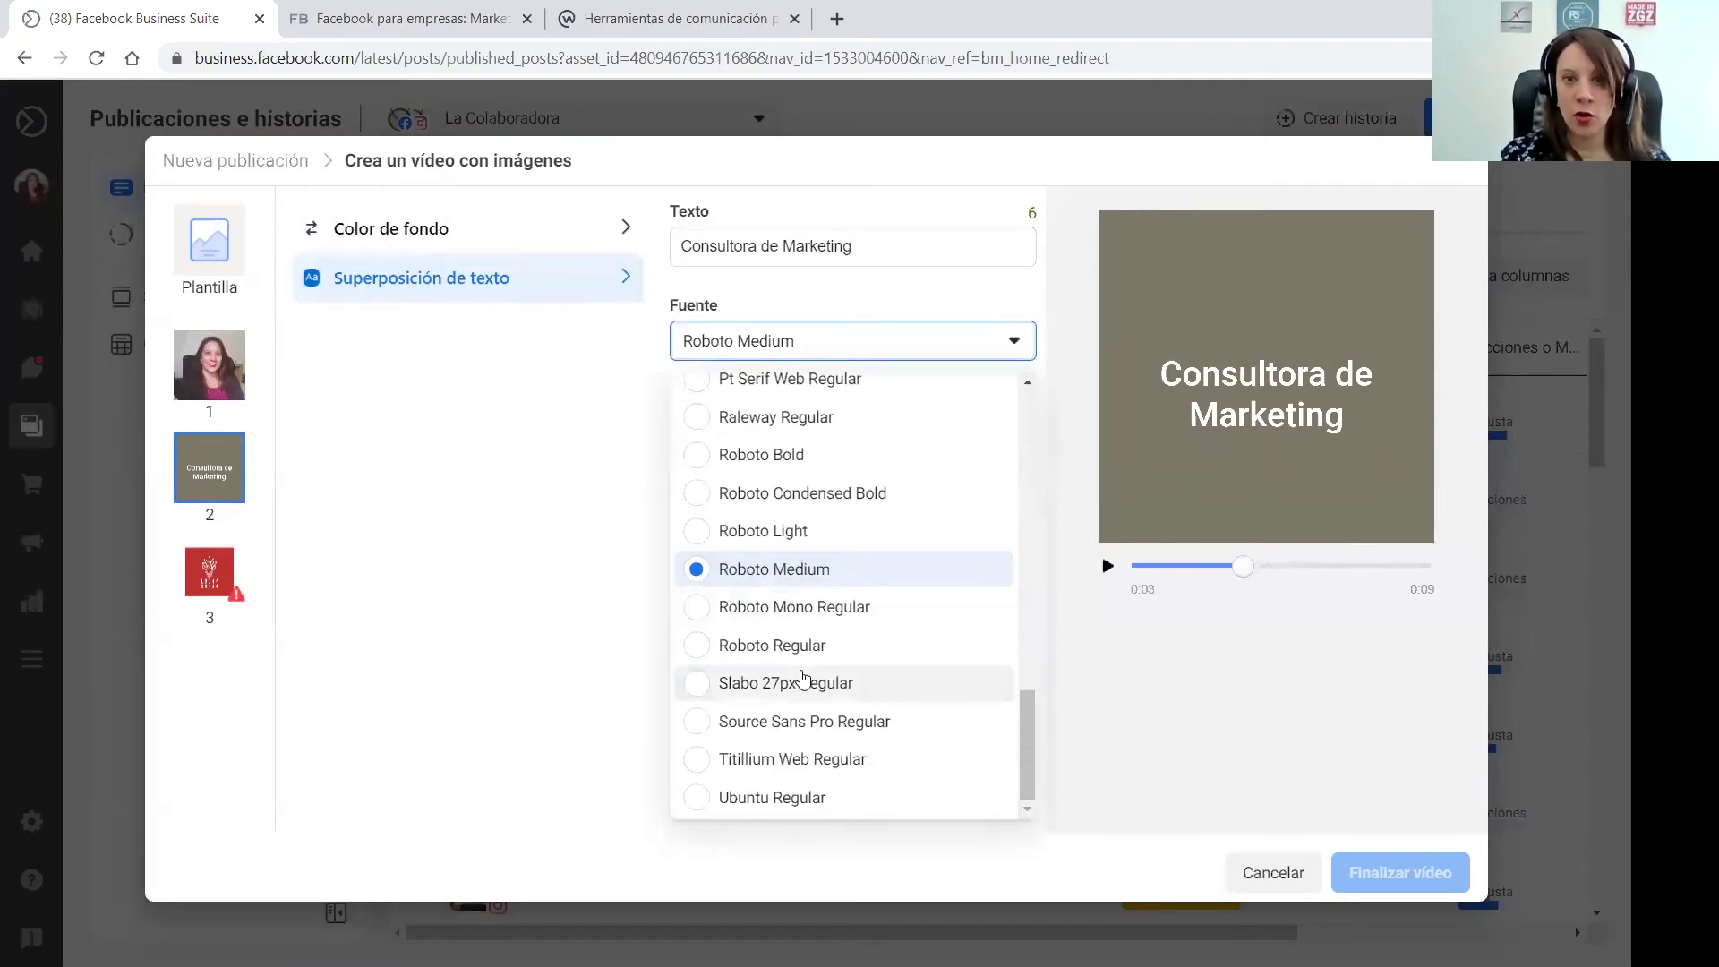
left_click_drag(1022, 761, 997, 794)
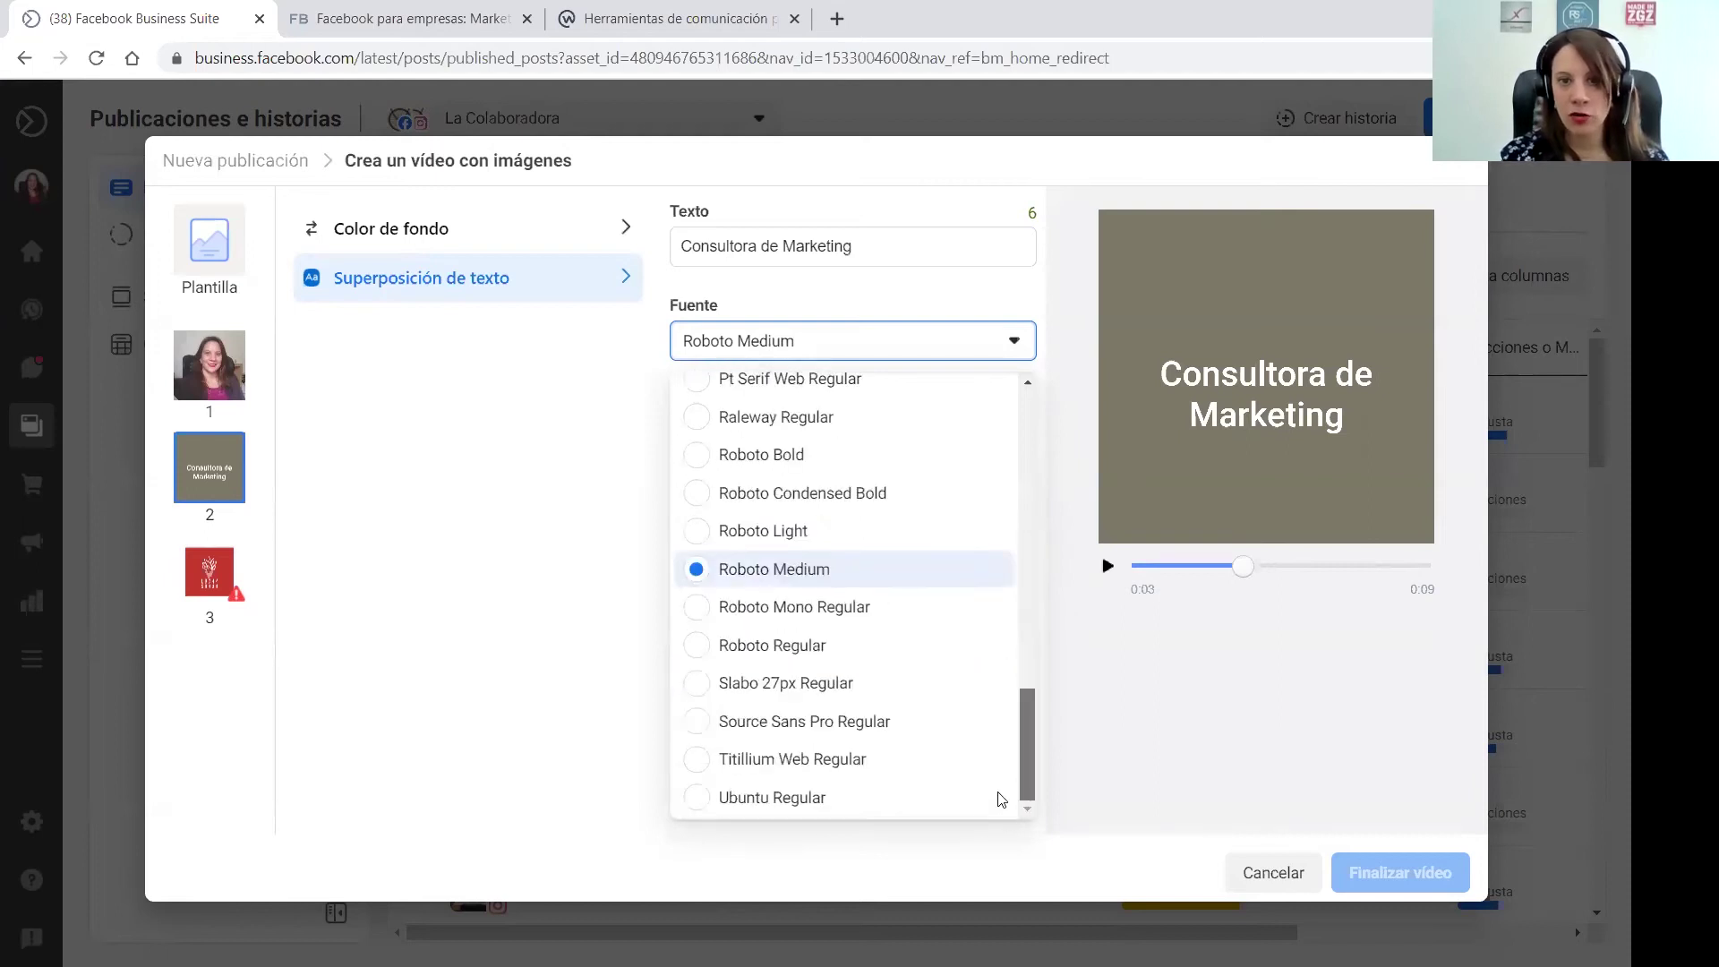
left_click(913, 194)
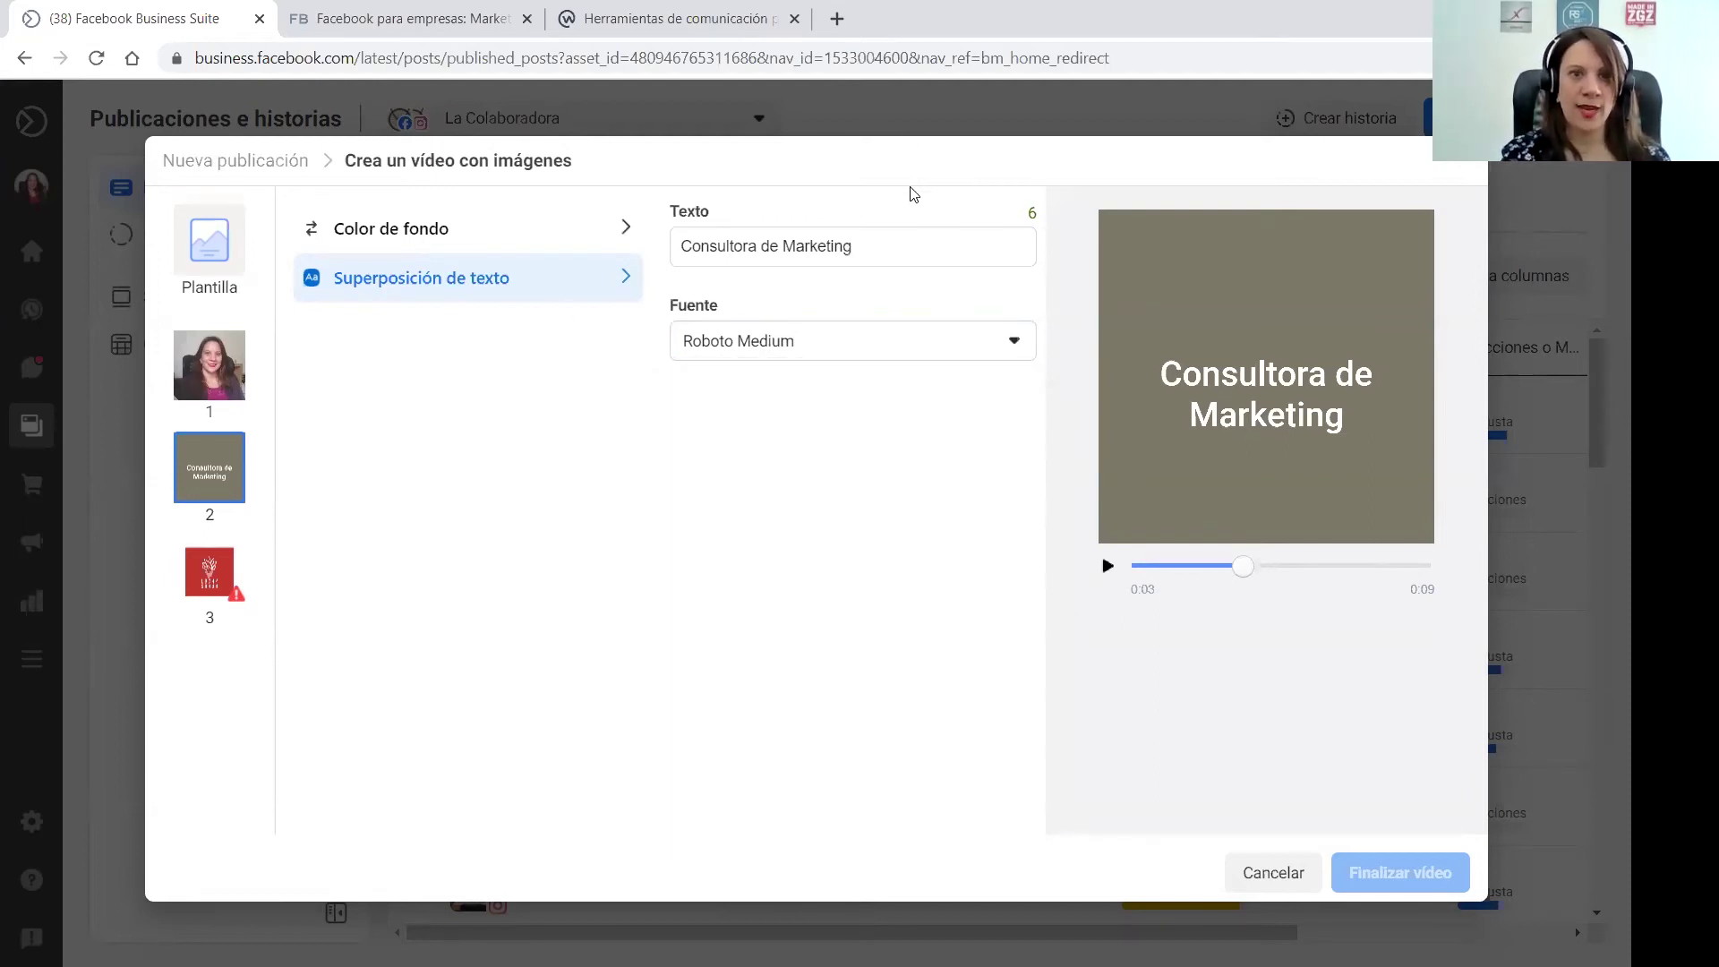
Change the second scene's background color to the near-black #131311
left_click(457, 235)
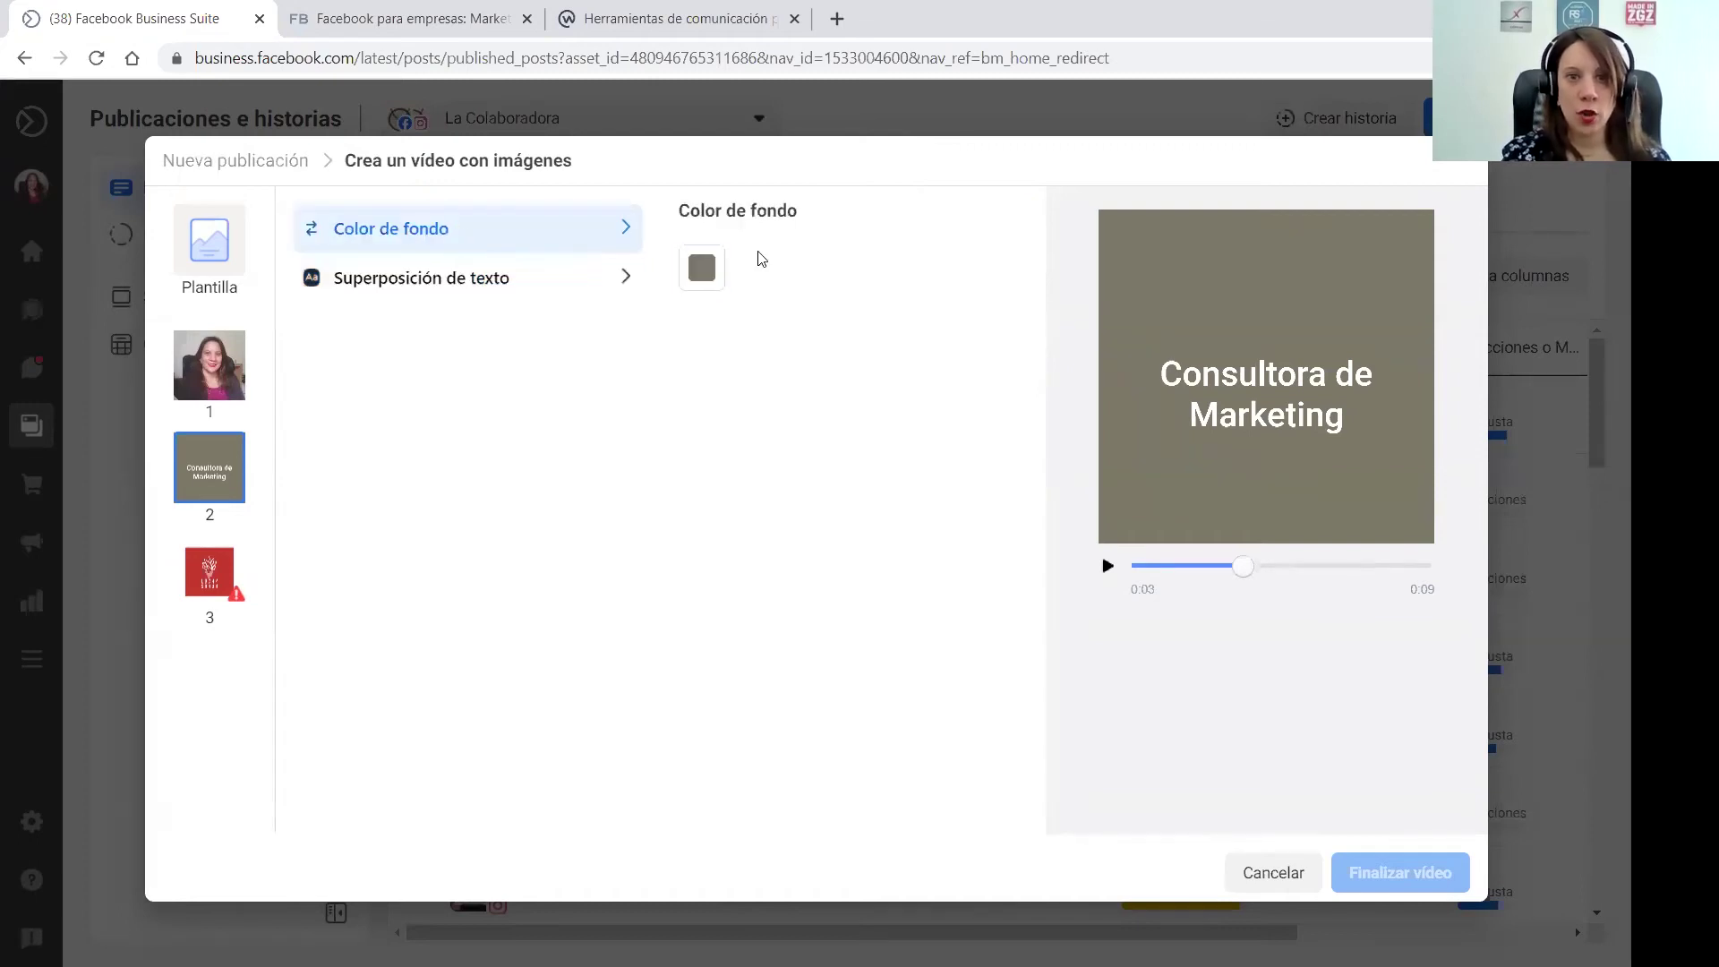
left_click(710, 275)
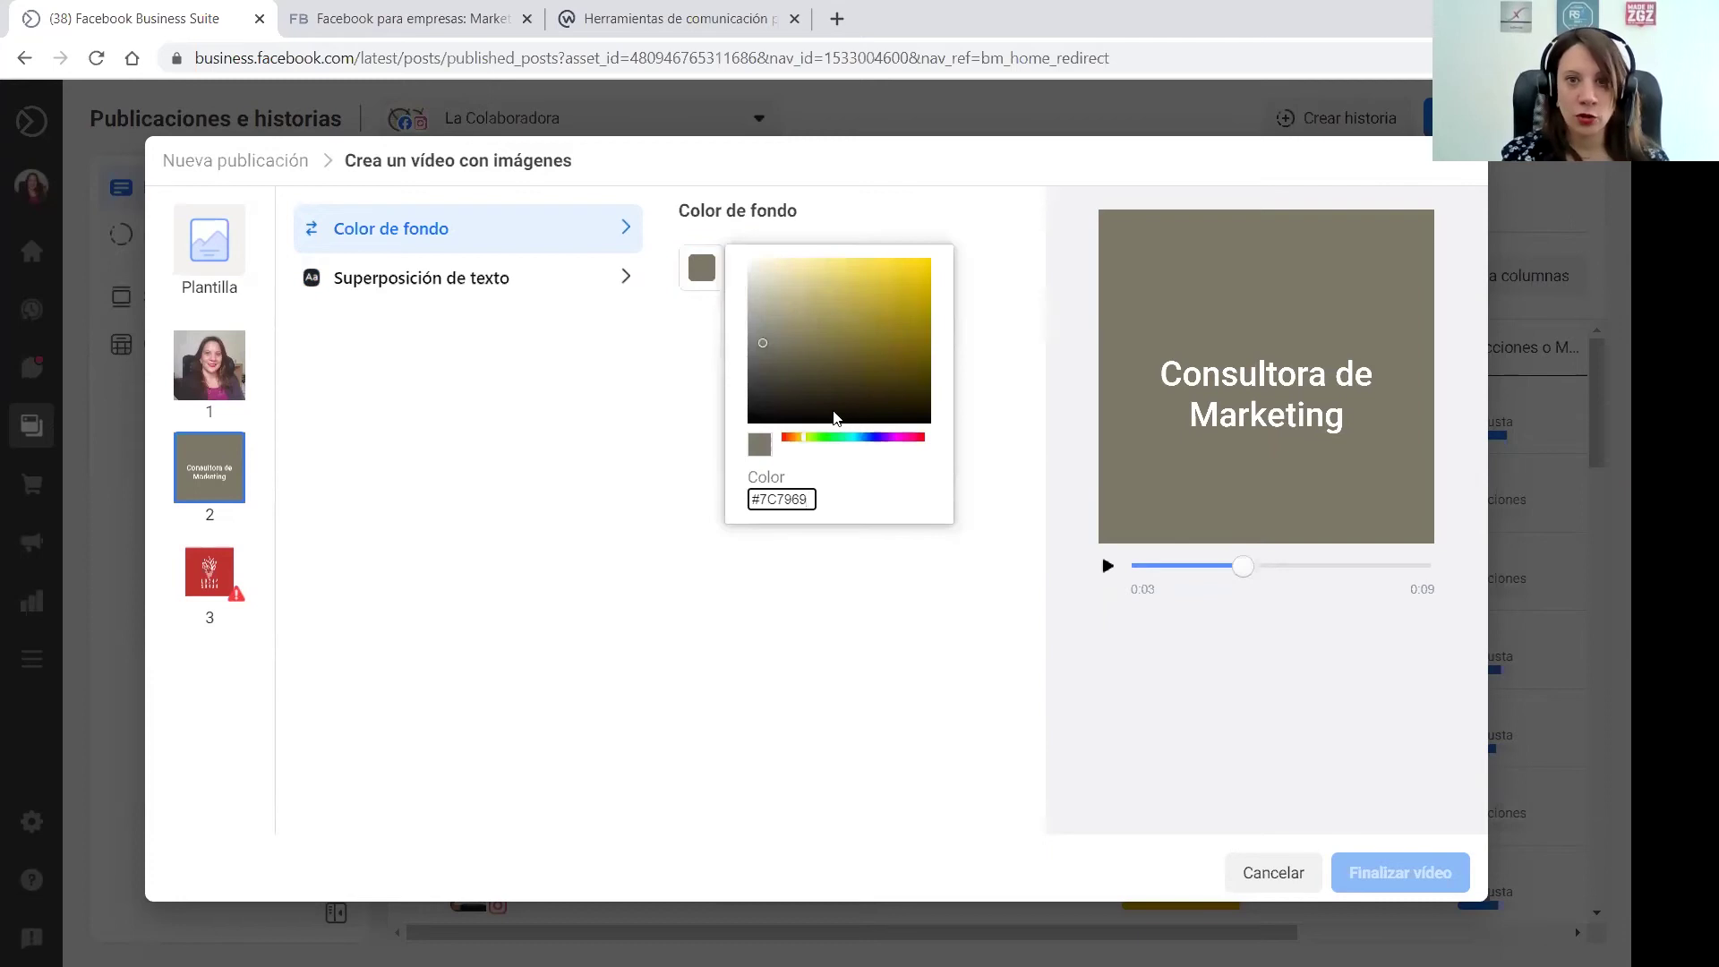
mouse_move(757, 340)
left_mouse_down()
mouse_move(751, 419)
mouse_move(866, 411)
mouse_move(761, 415)
left_mouse_up()
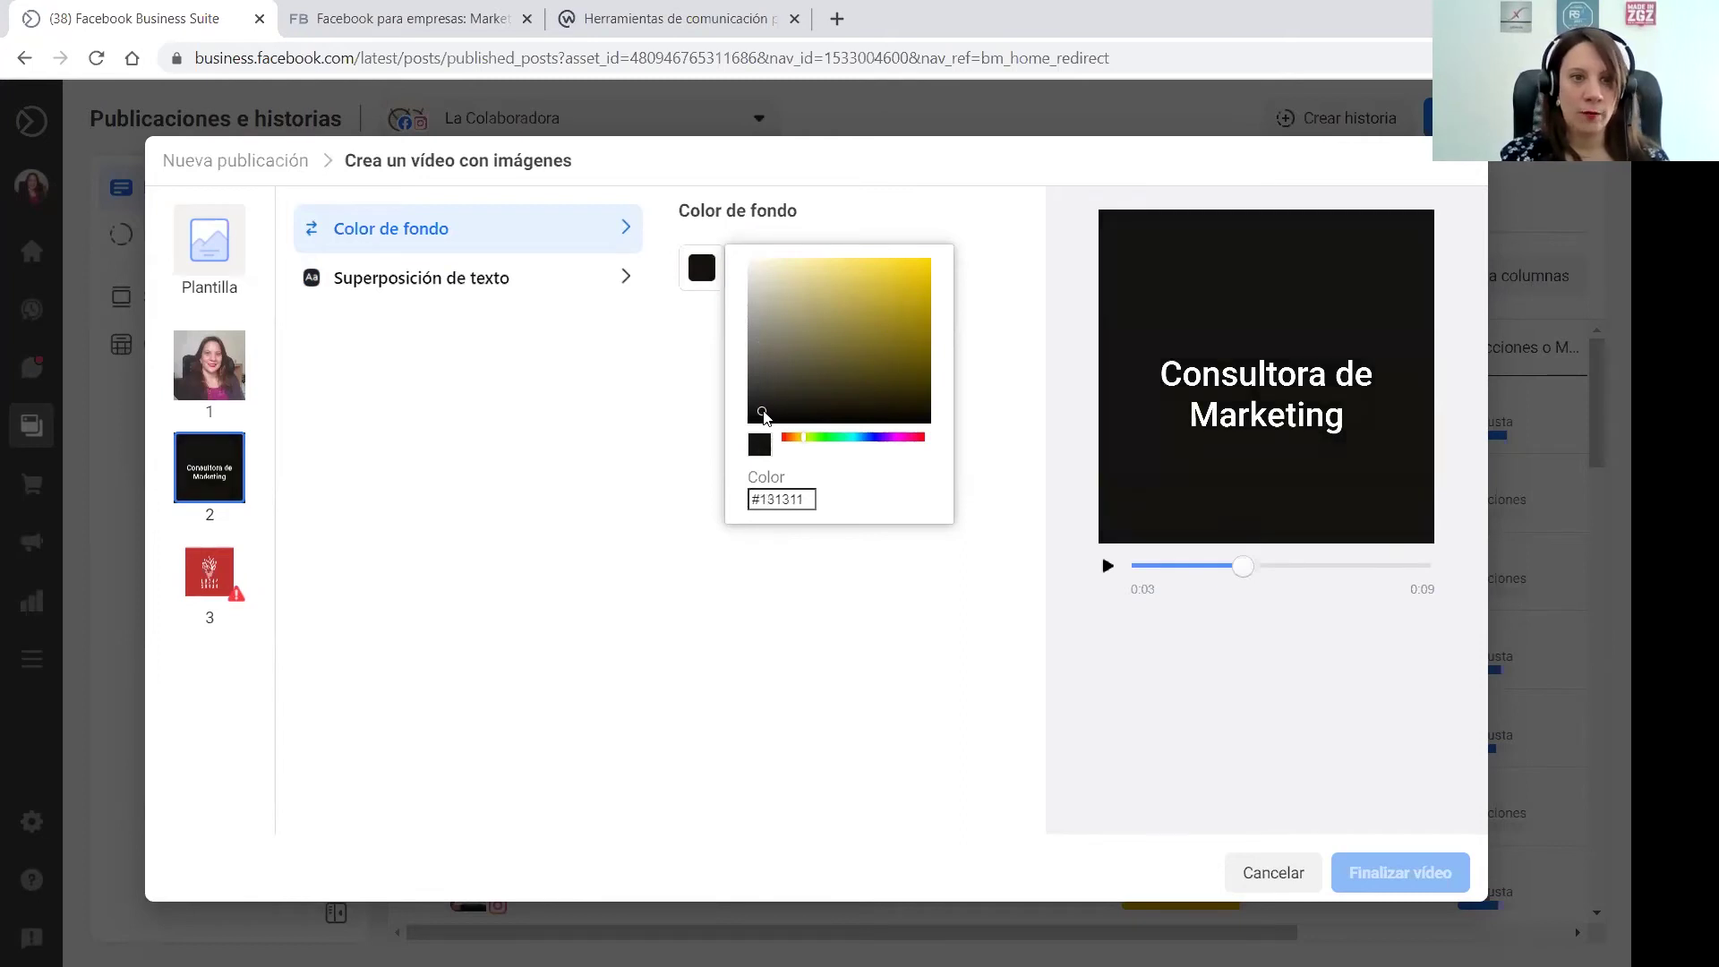
left_click(629, 388)
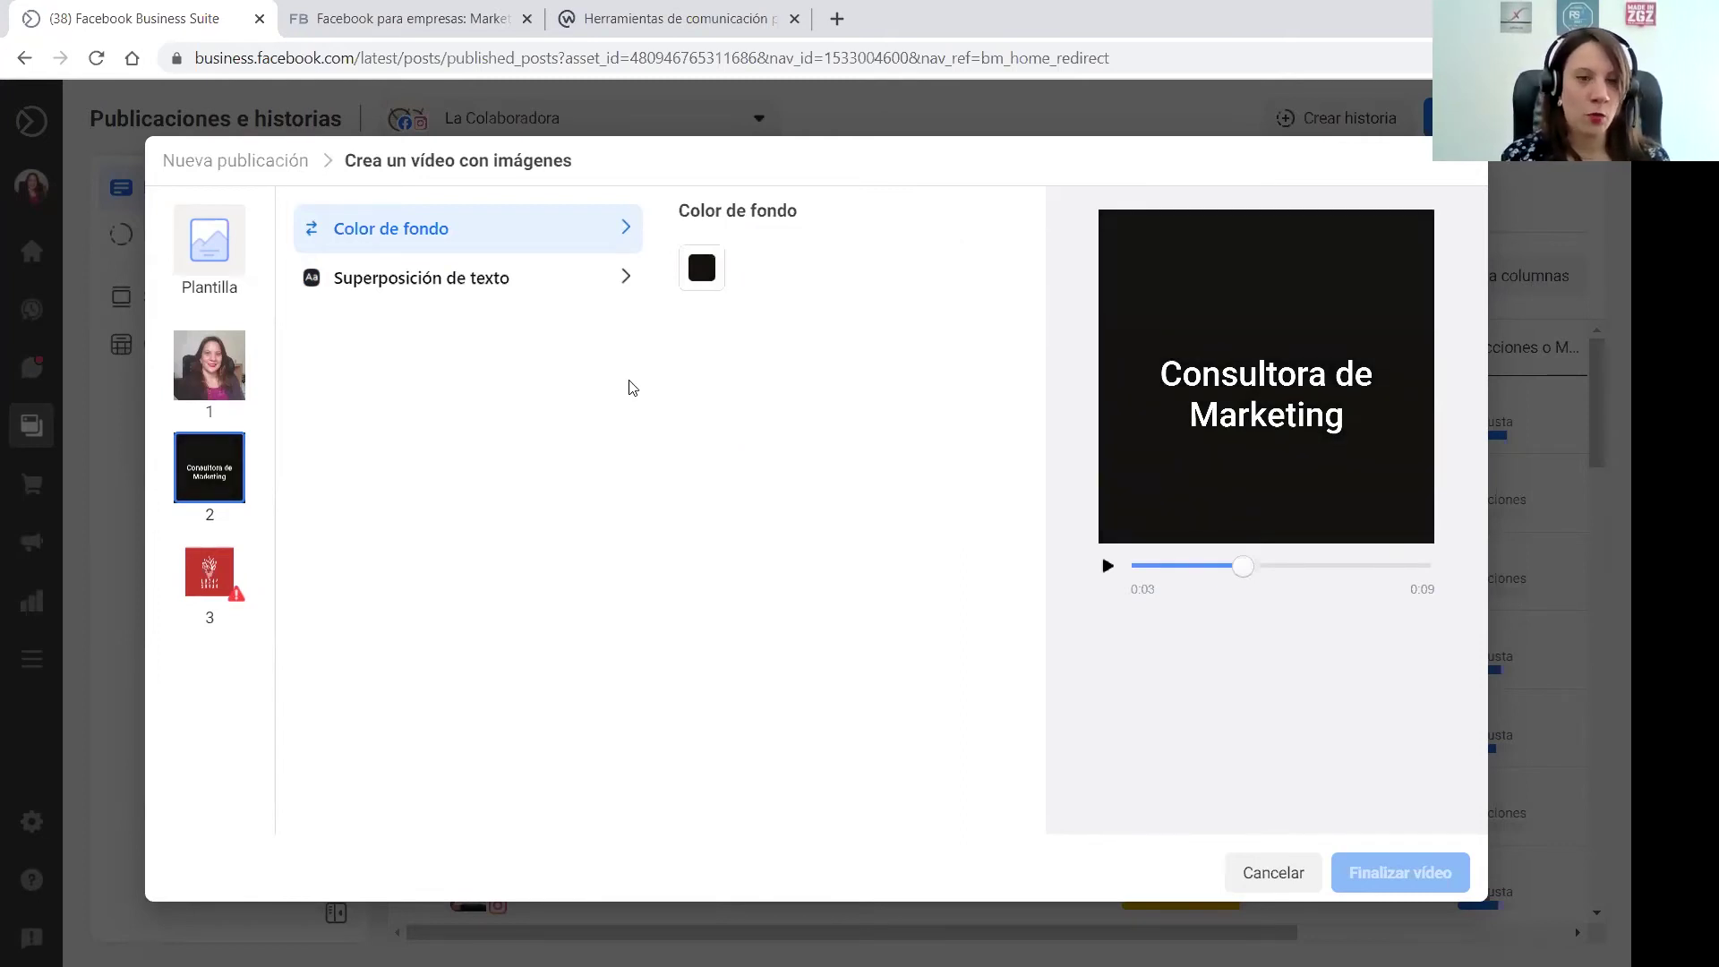
Review the logo options for the third scene and play the video preview
left_click(217, 584)
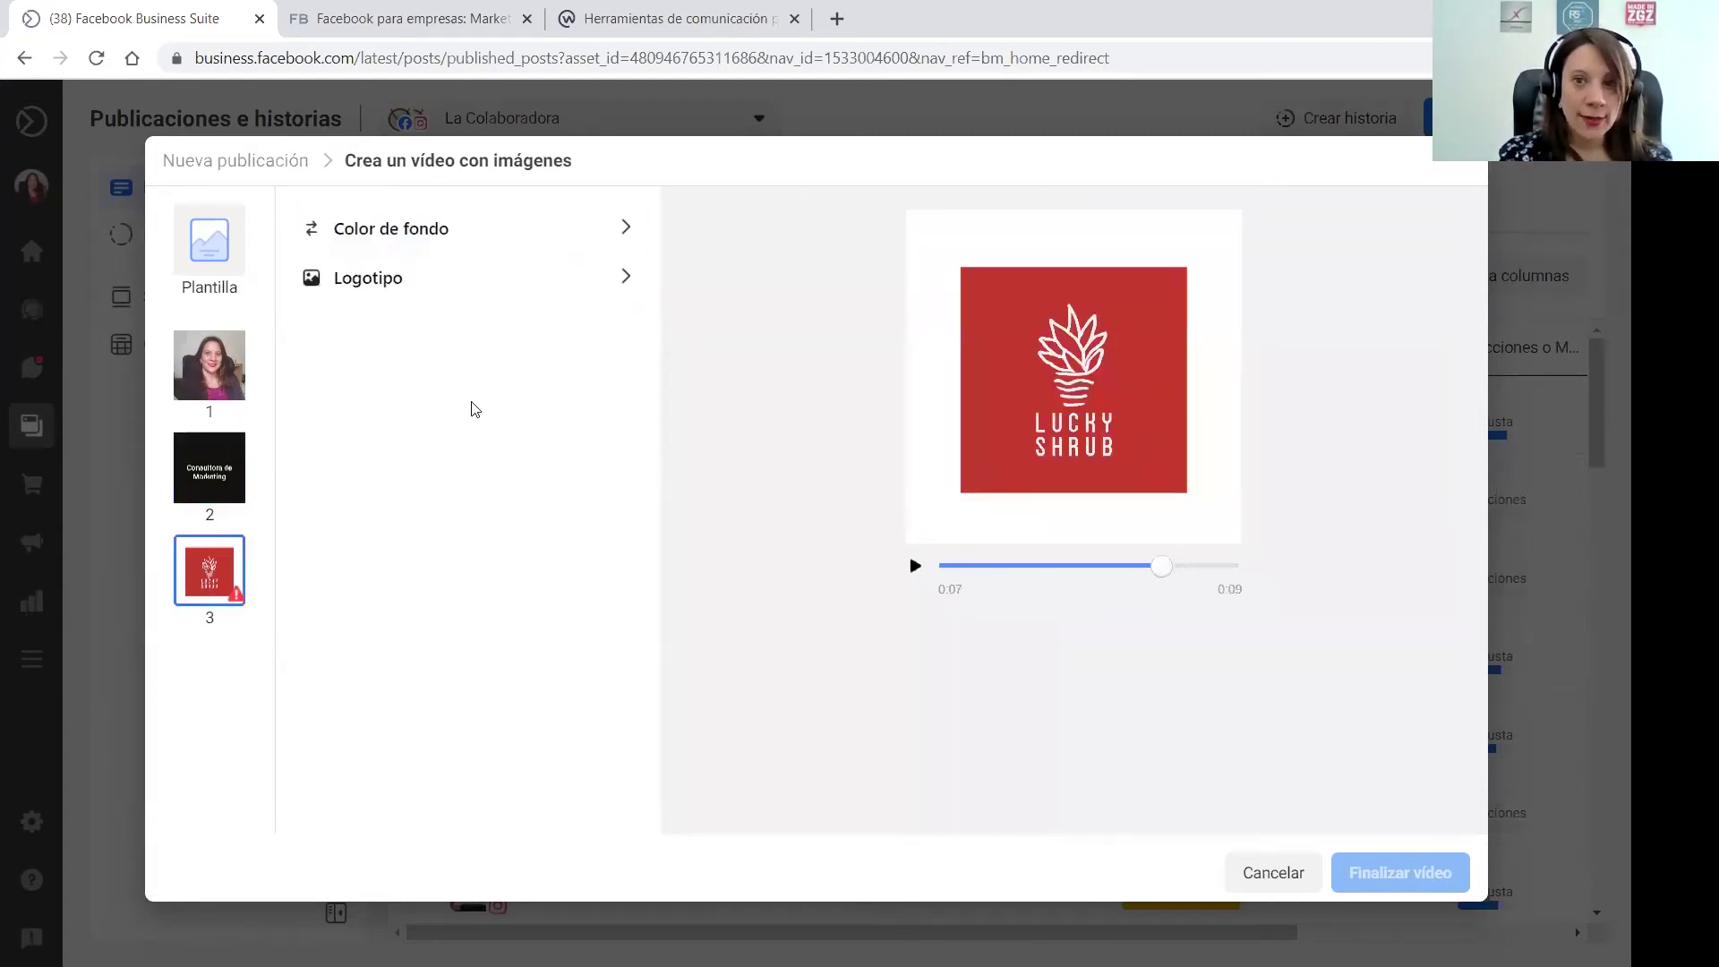
left_click(442, 276)
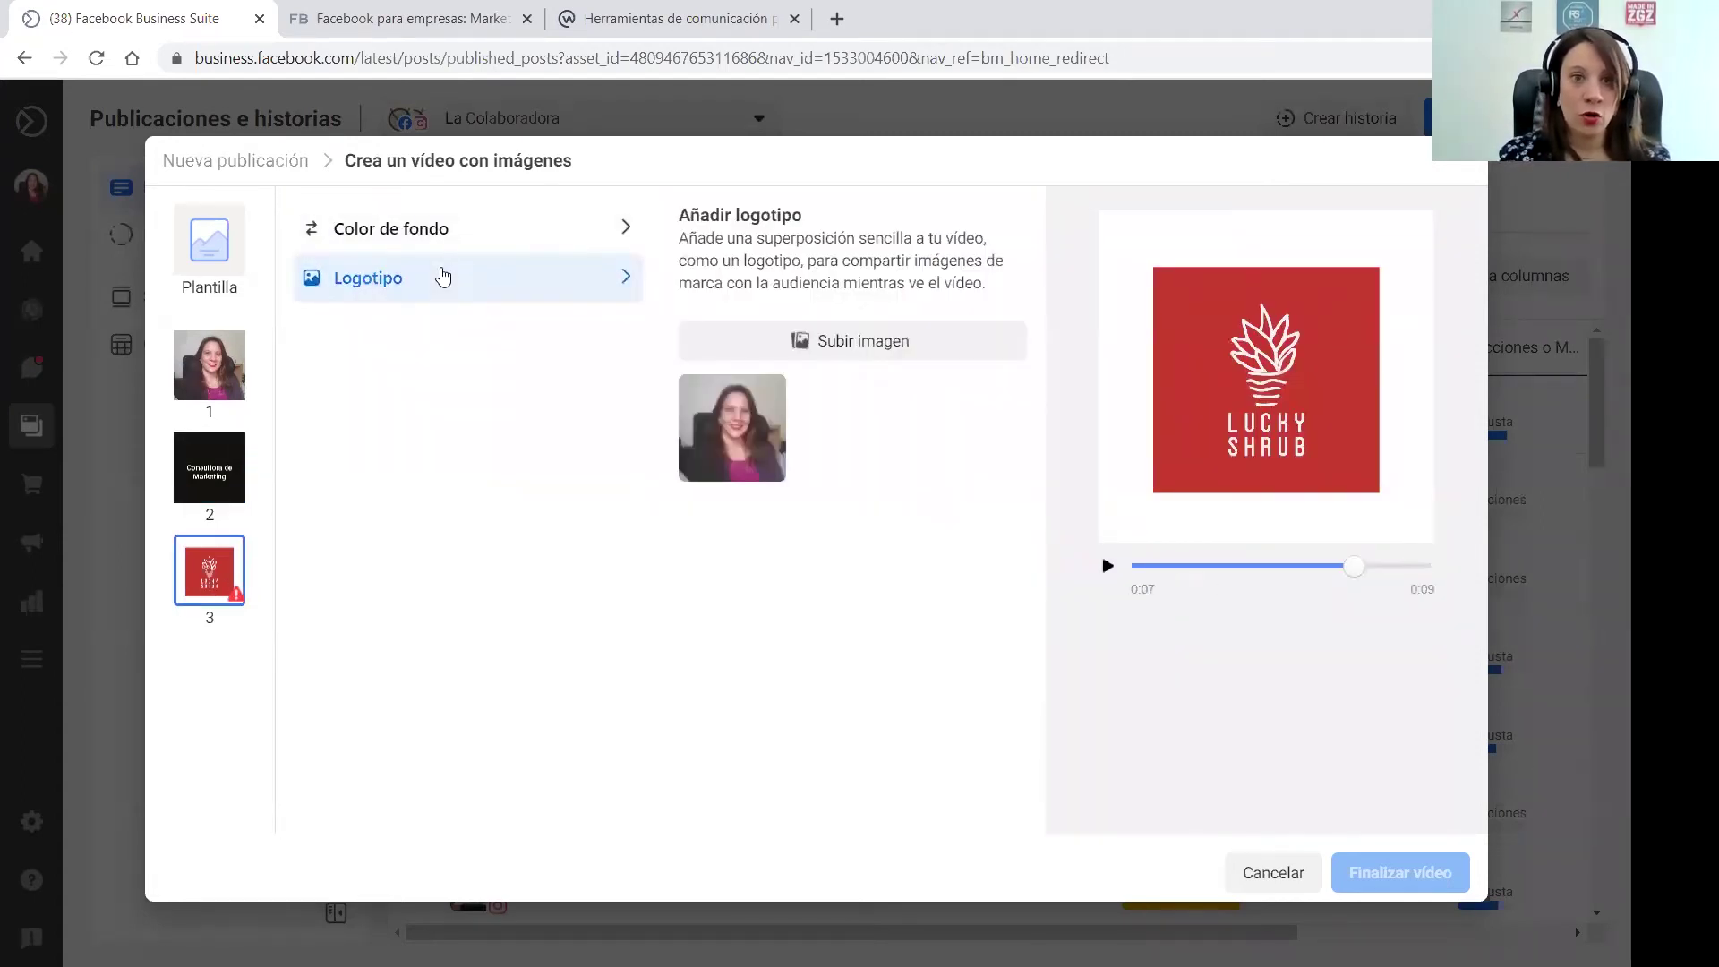
left_click(895, 342)
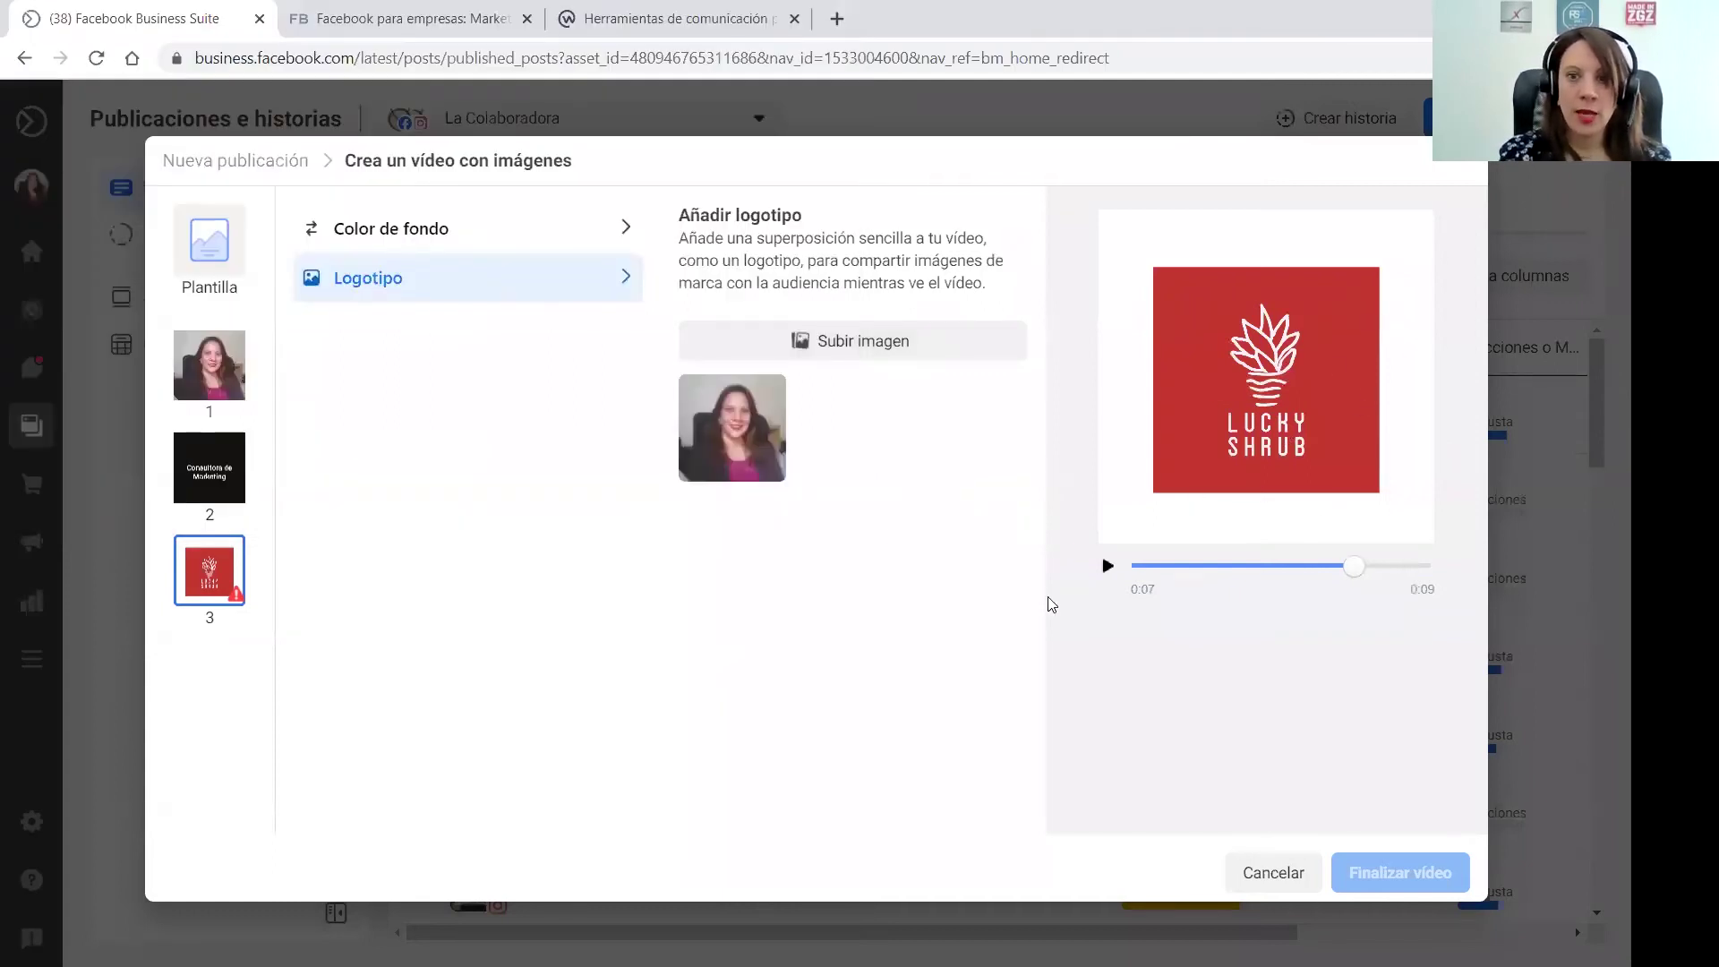
left_click(1102, 567)
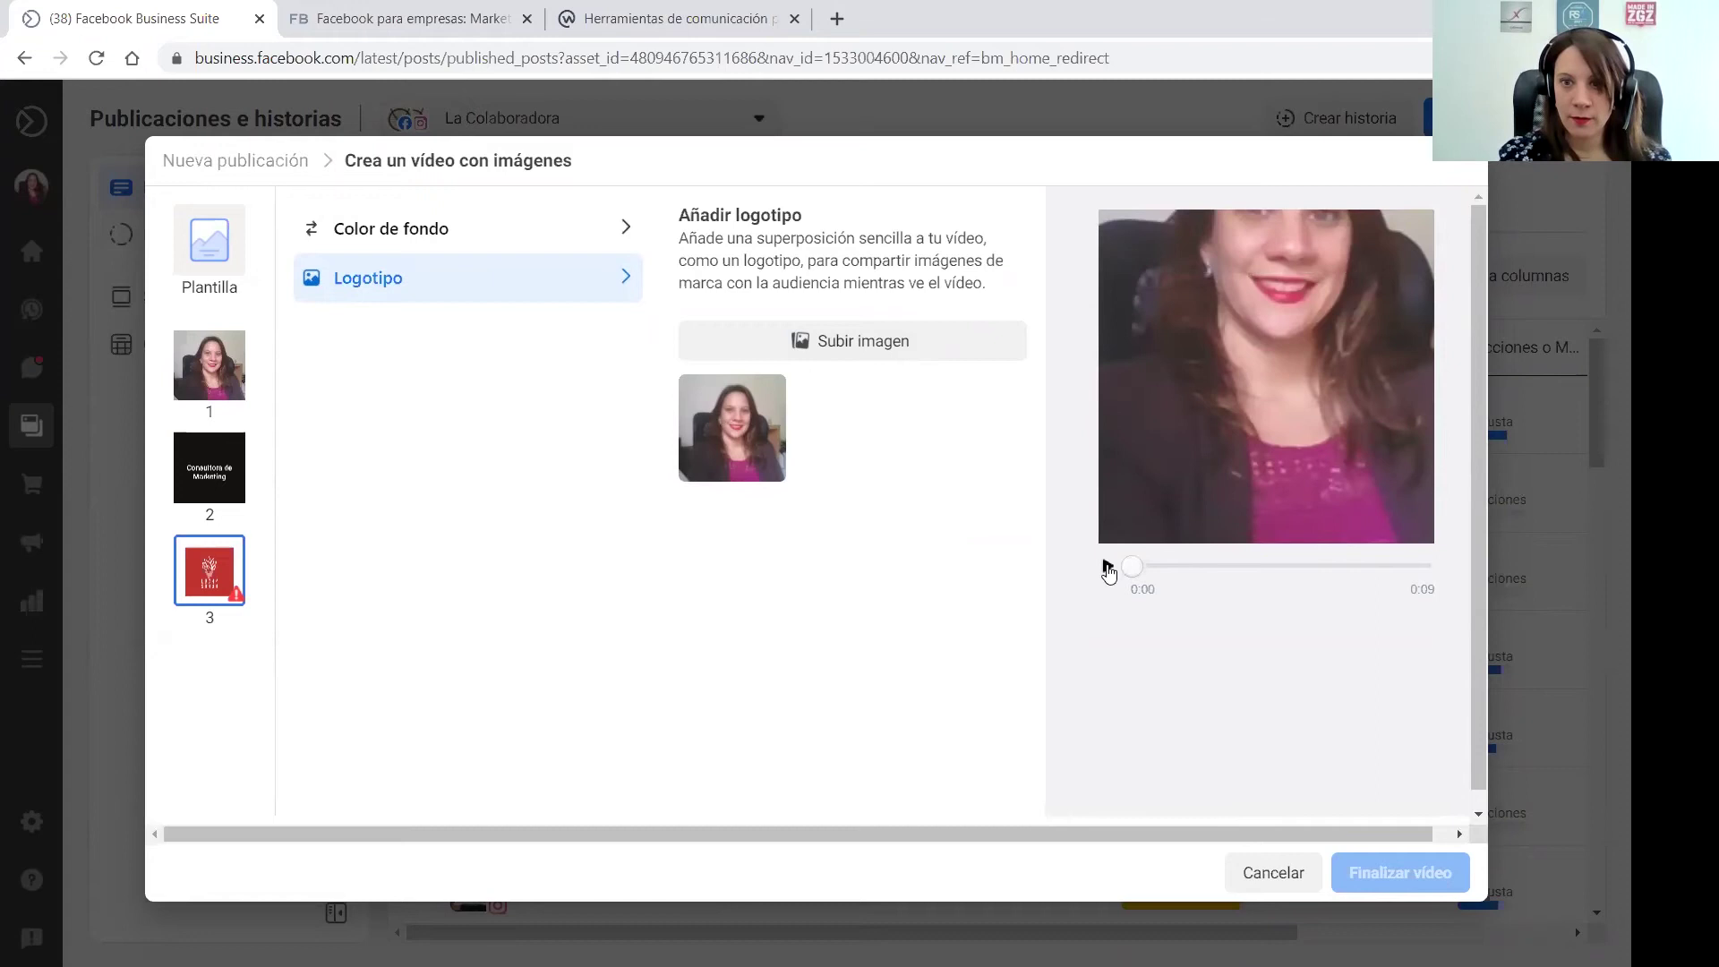
left_click(1106, 567)
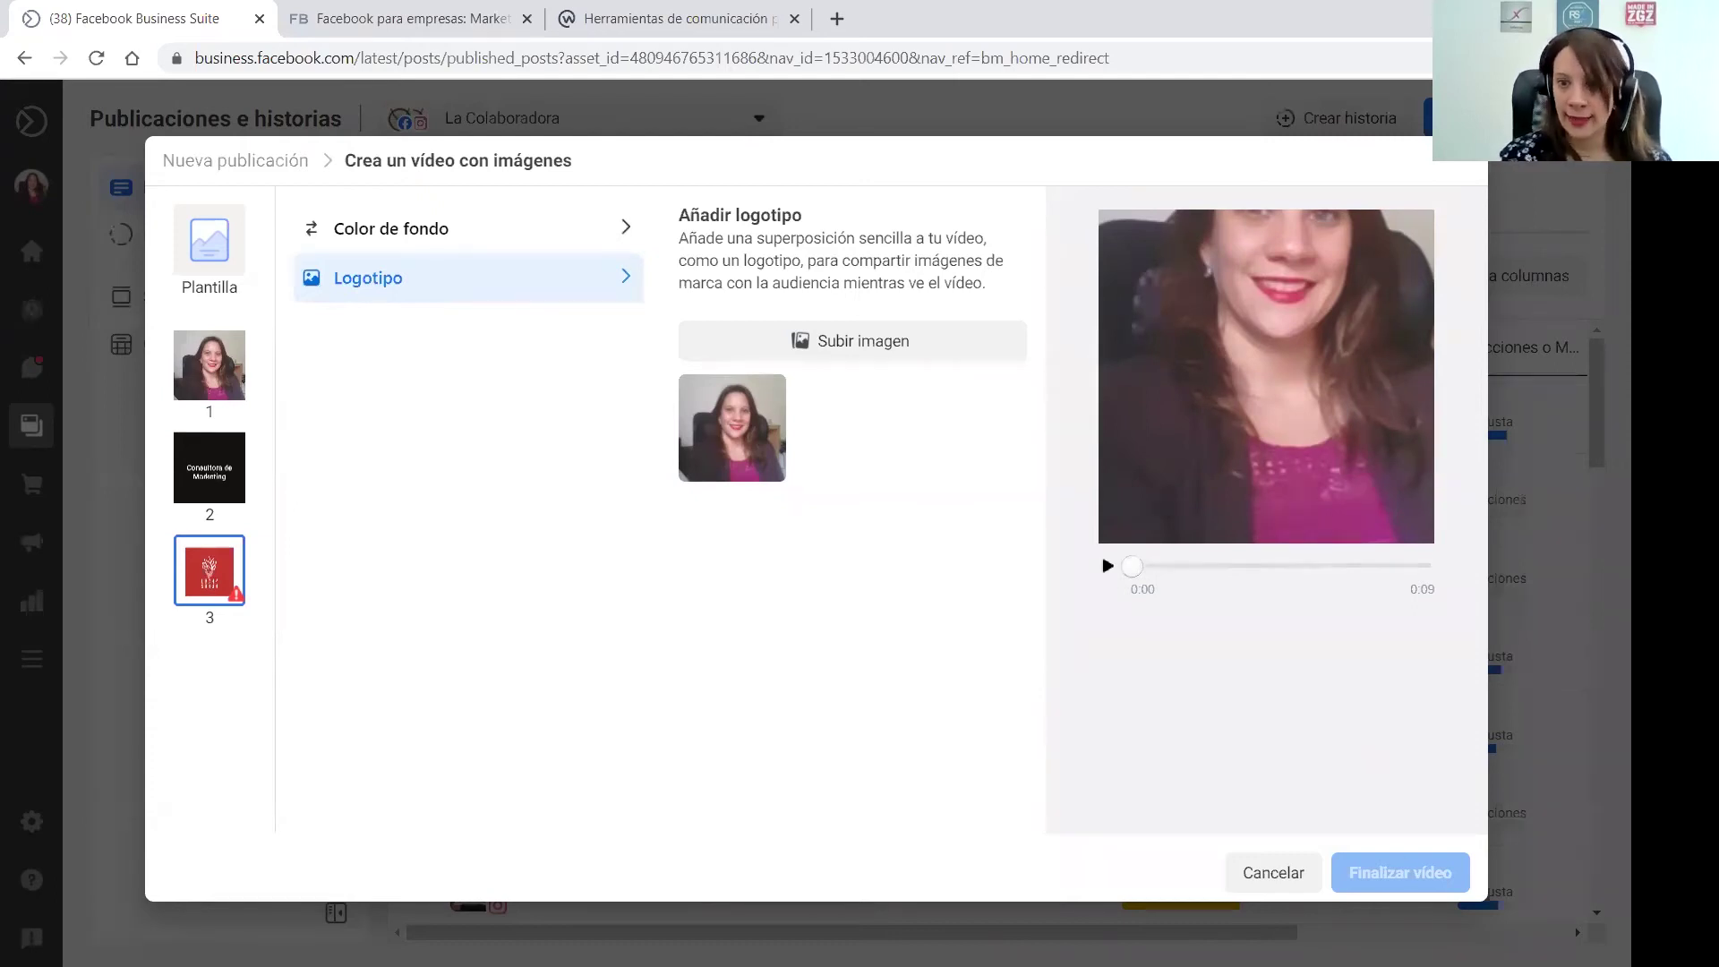
Cancel the video creation and discard the new post with its changes
left_click(1262, 874)
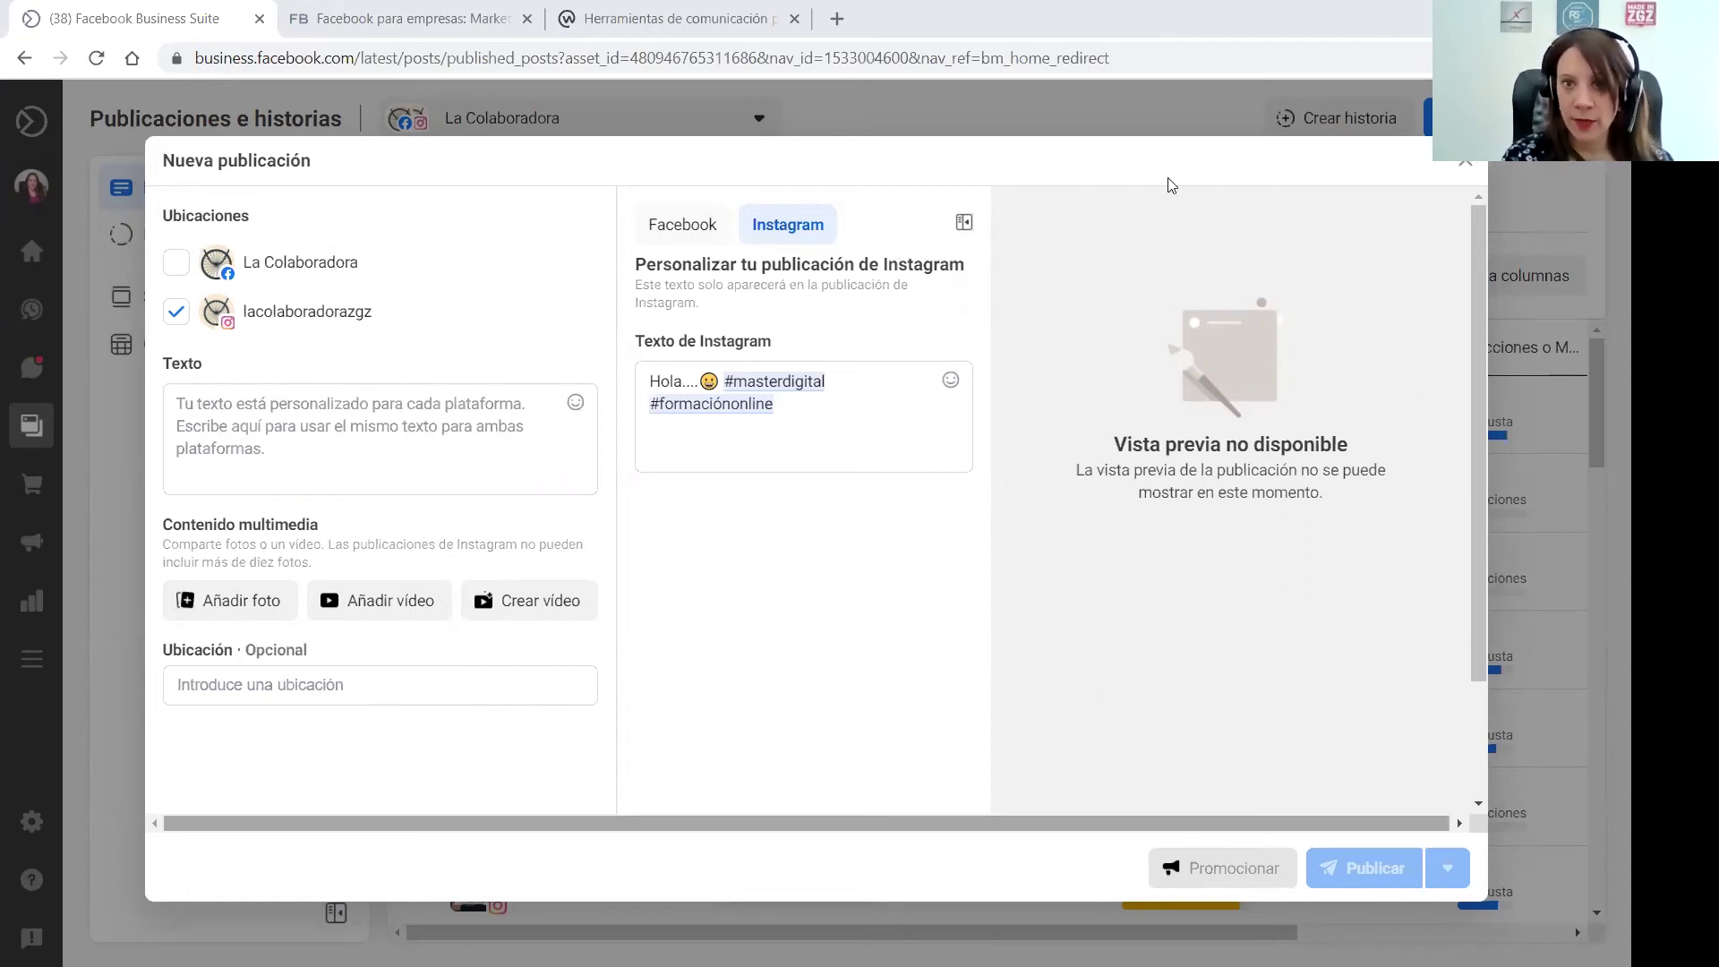
key("ctrl+a")
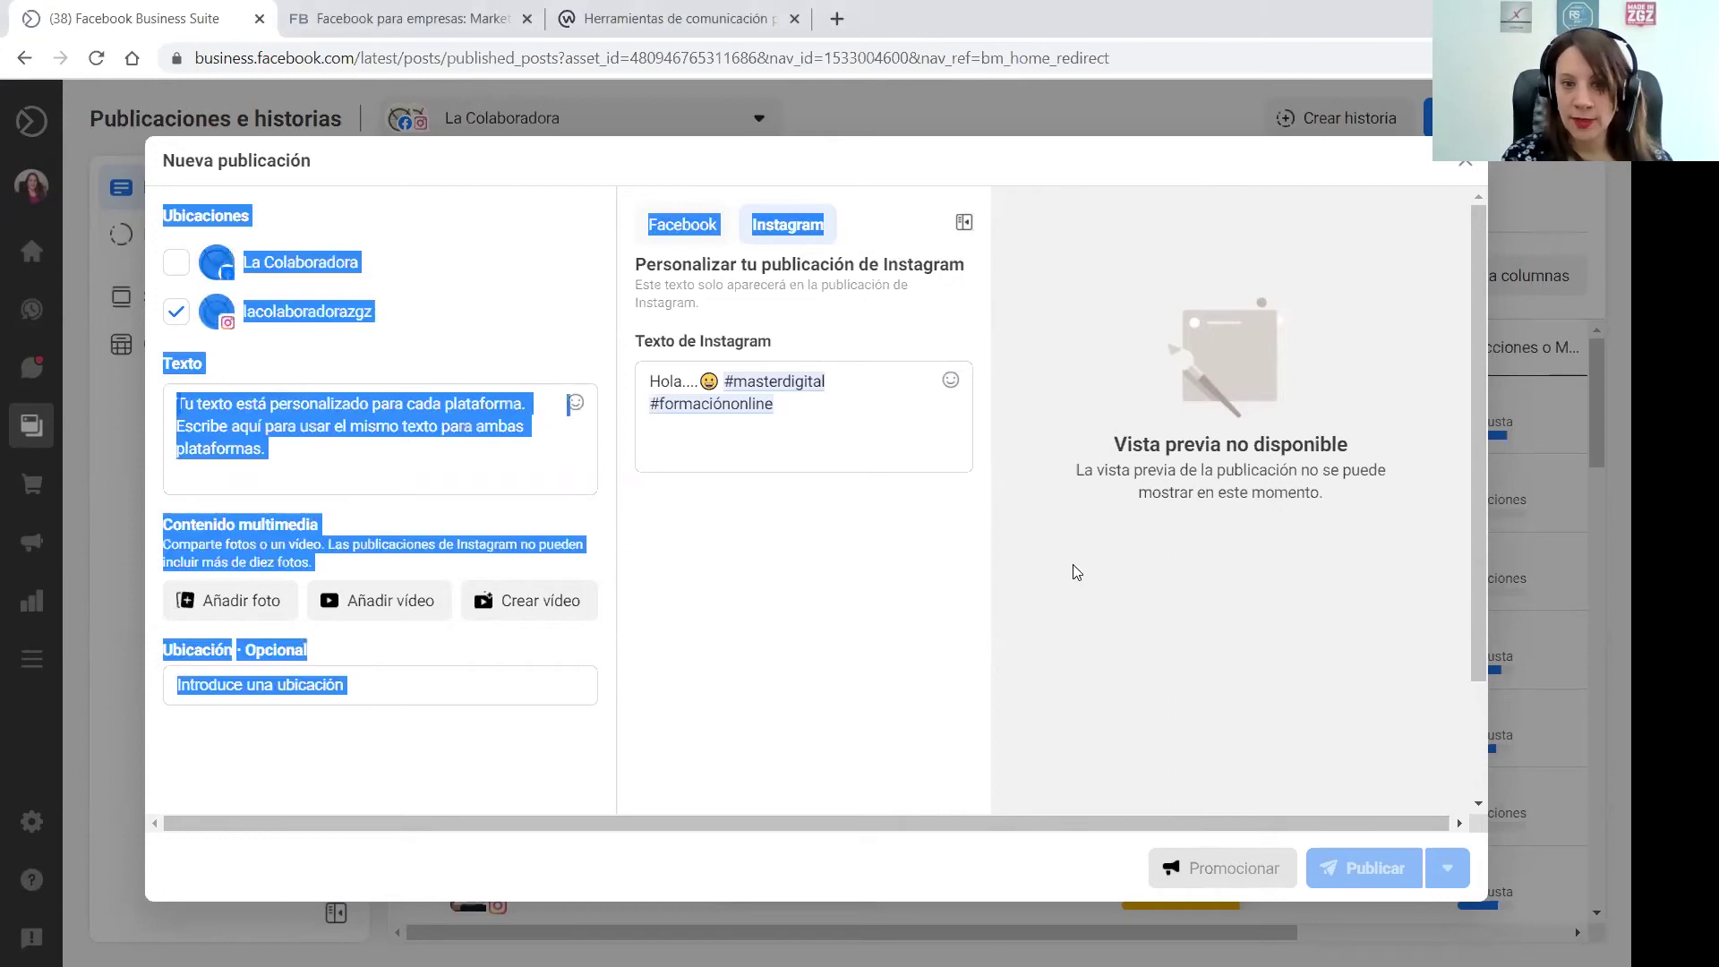
left_click(465, 761)
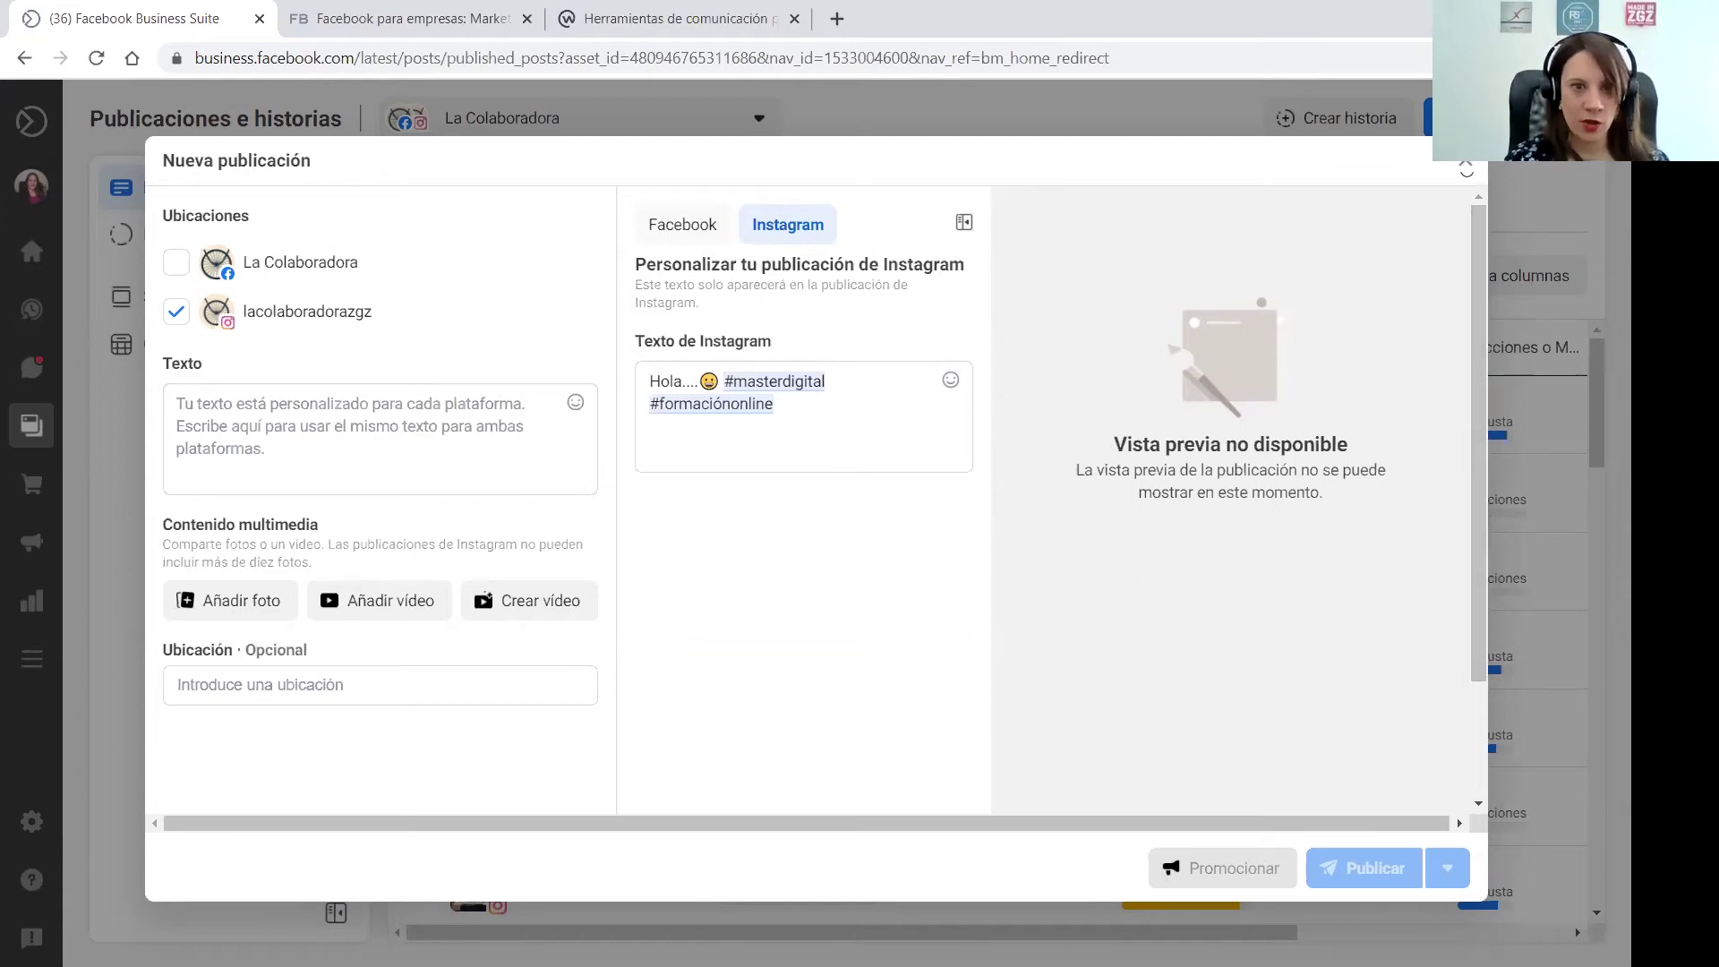
left_click(1465, 168)
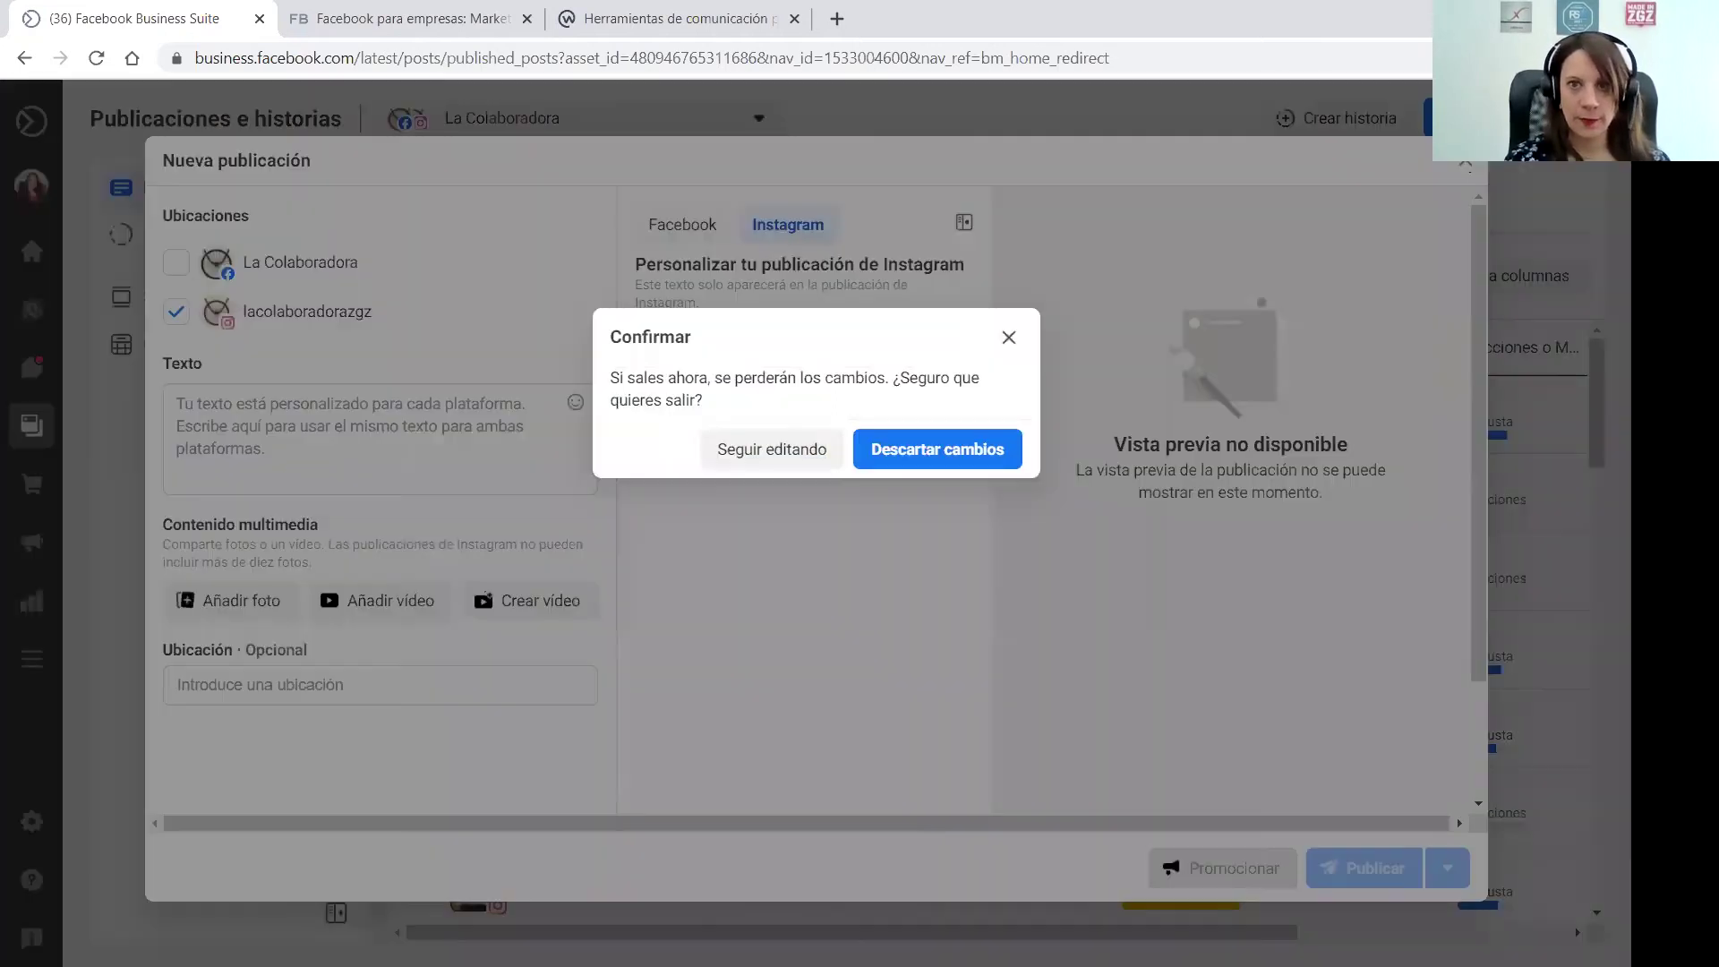
left_click(919, 452)
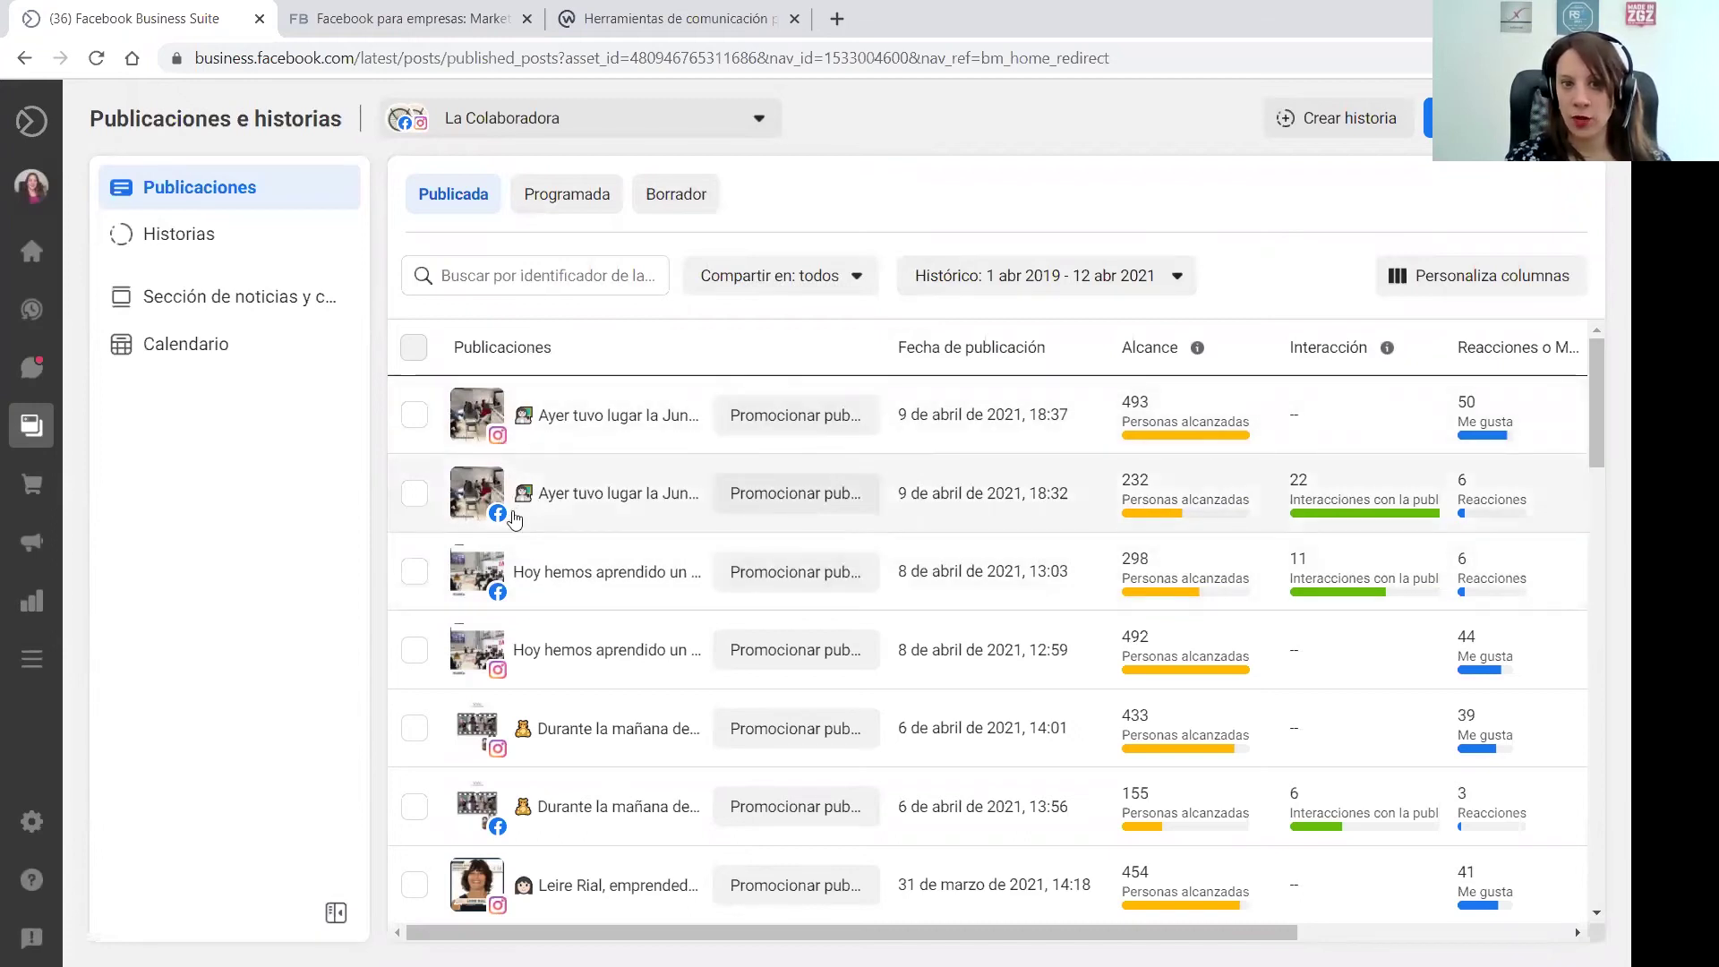
Review the overview and Instagram preview of the published Junta Gestora post from 9 April 2021, 18:37, and close its details
left_click(618, 423)
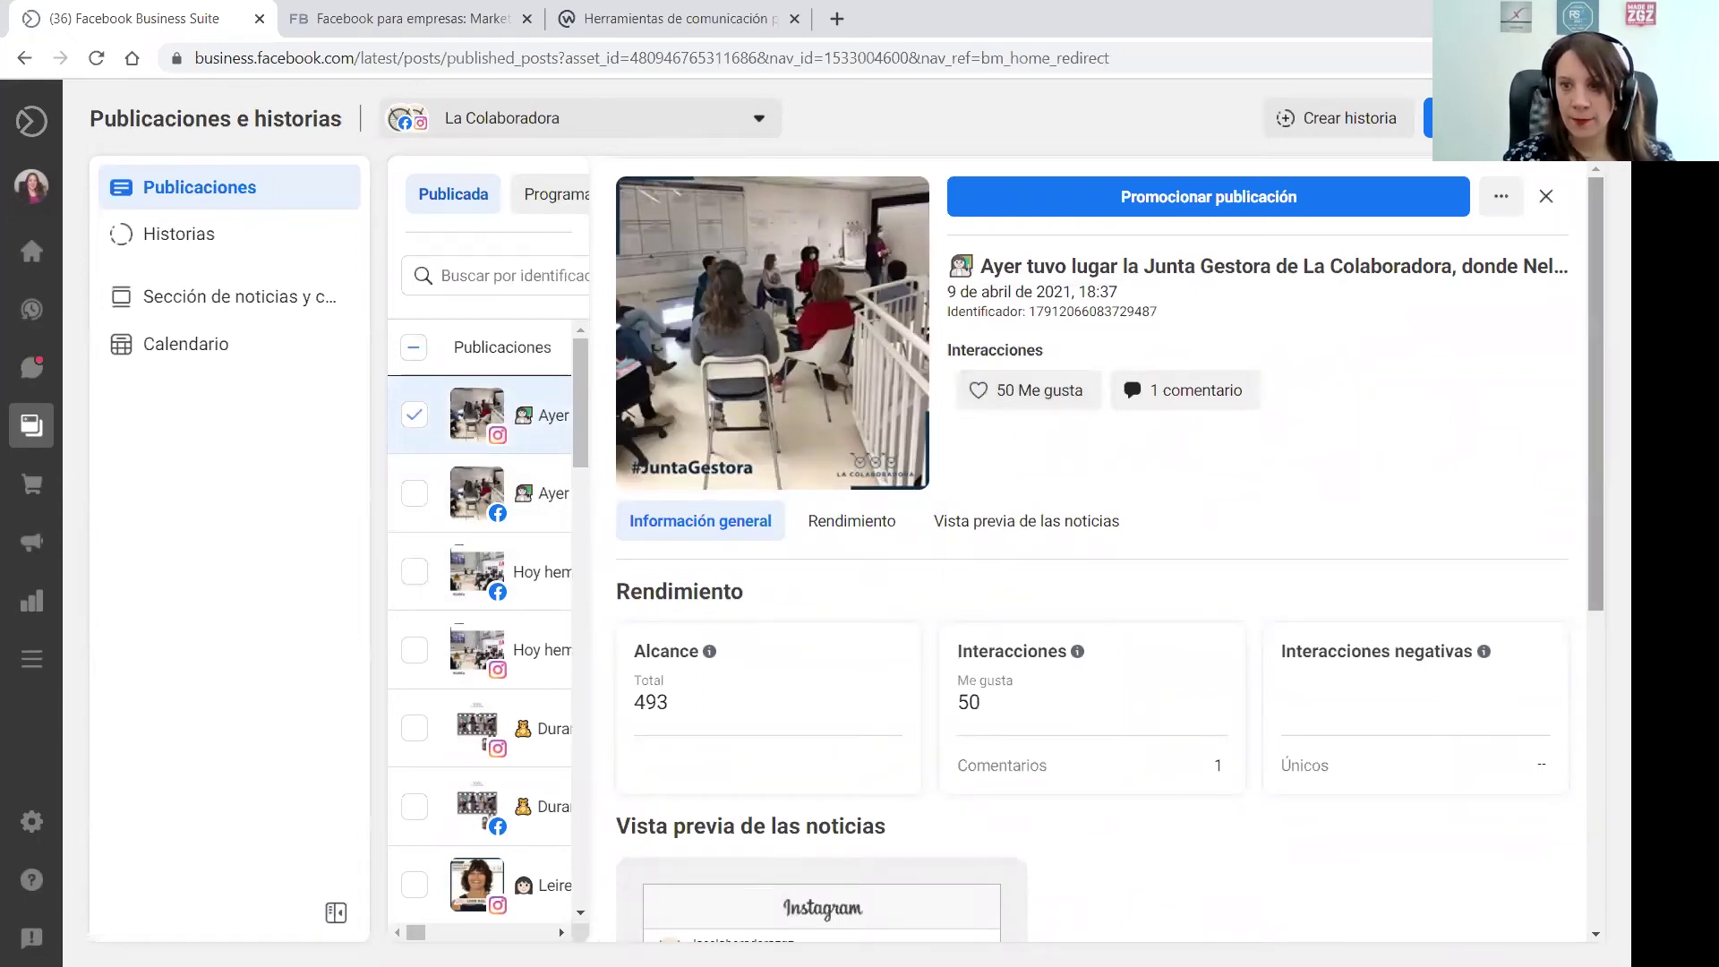
scroll(1581, 723, "down", 4)
scroll(1581, 723, "down", 2)
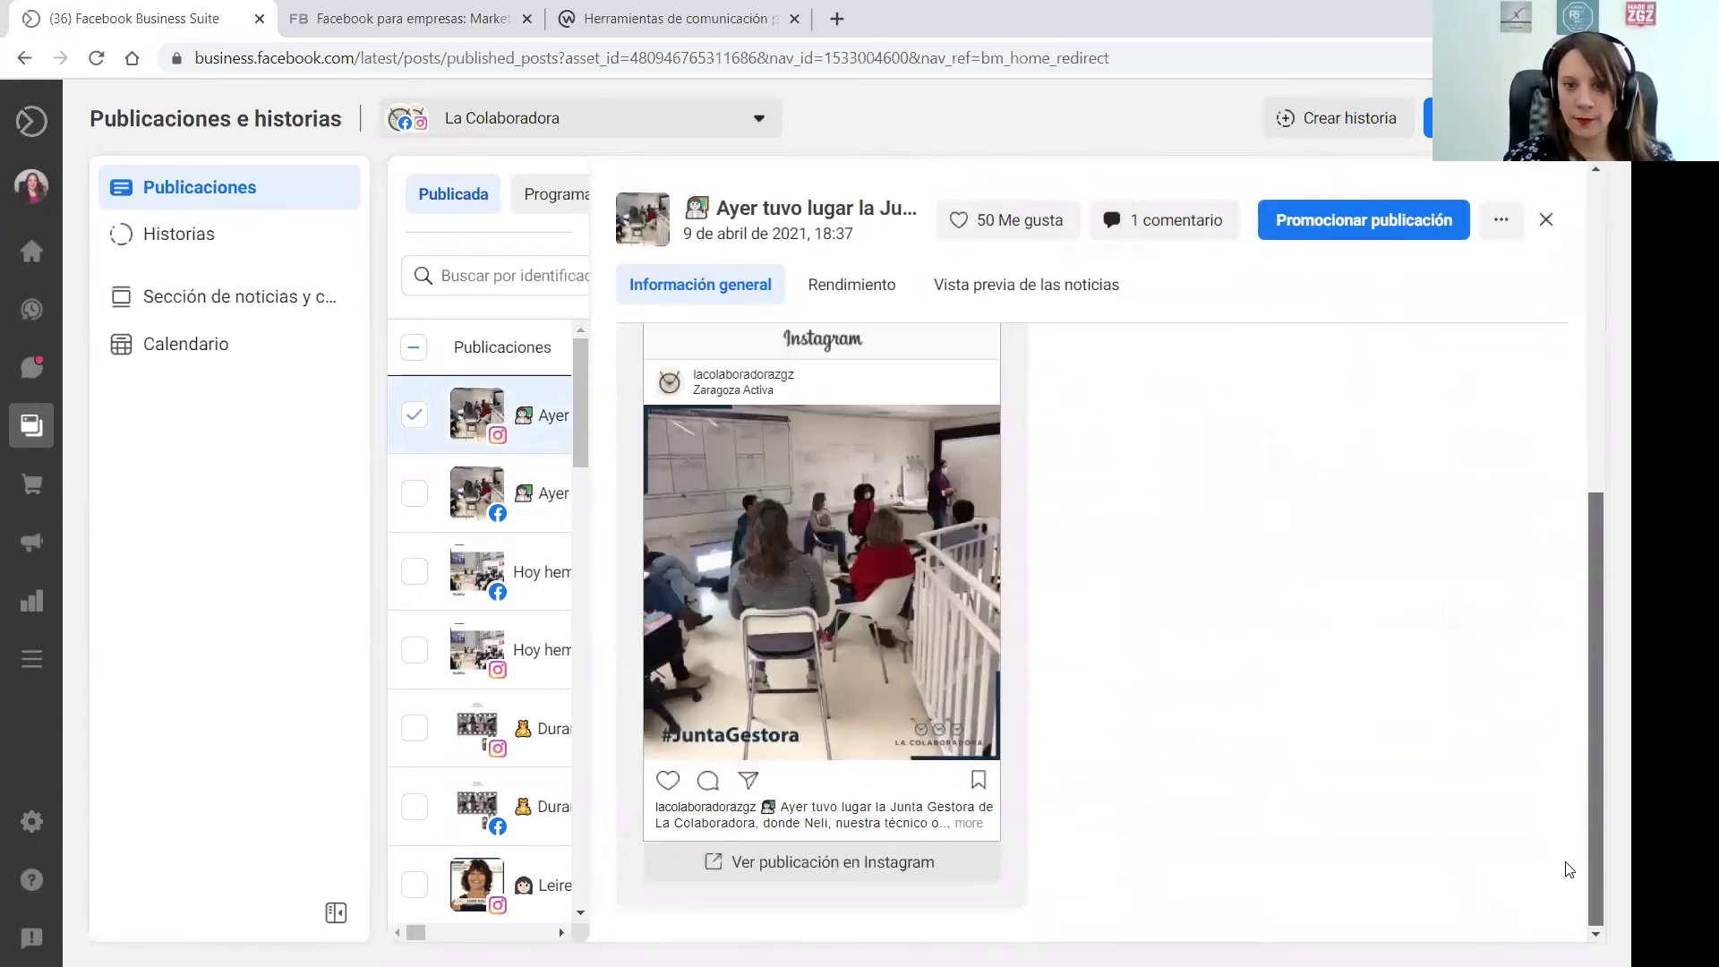
scroll(1576, 675, "up", 6)
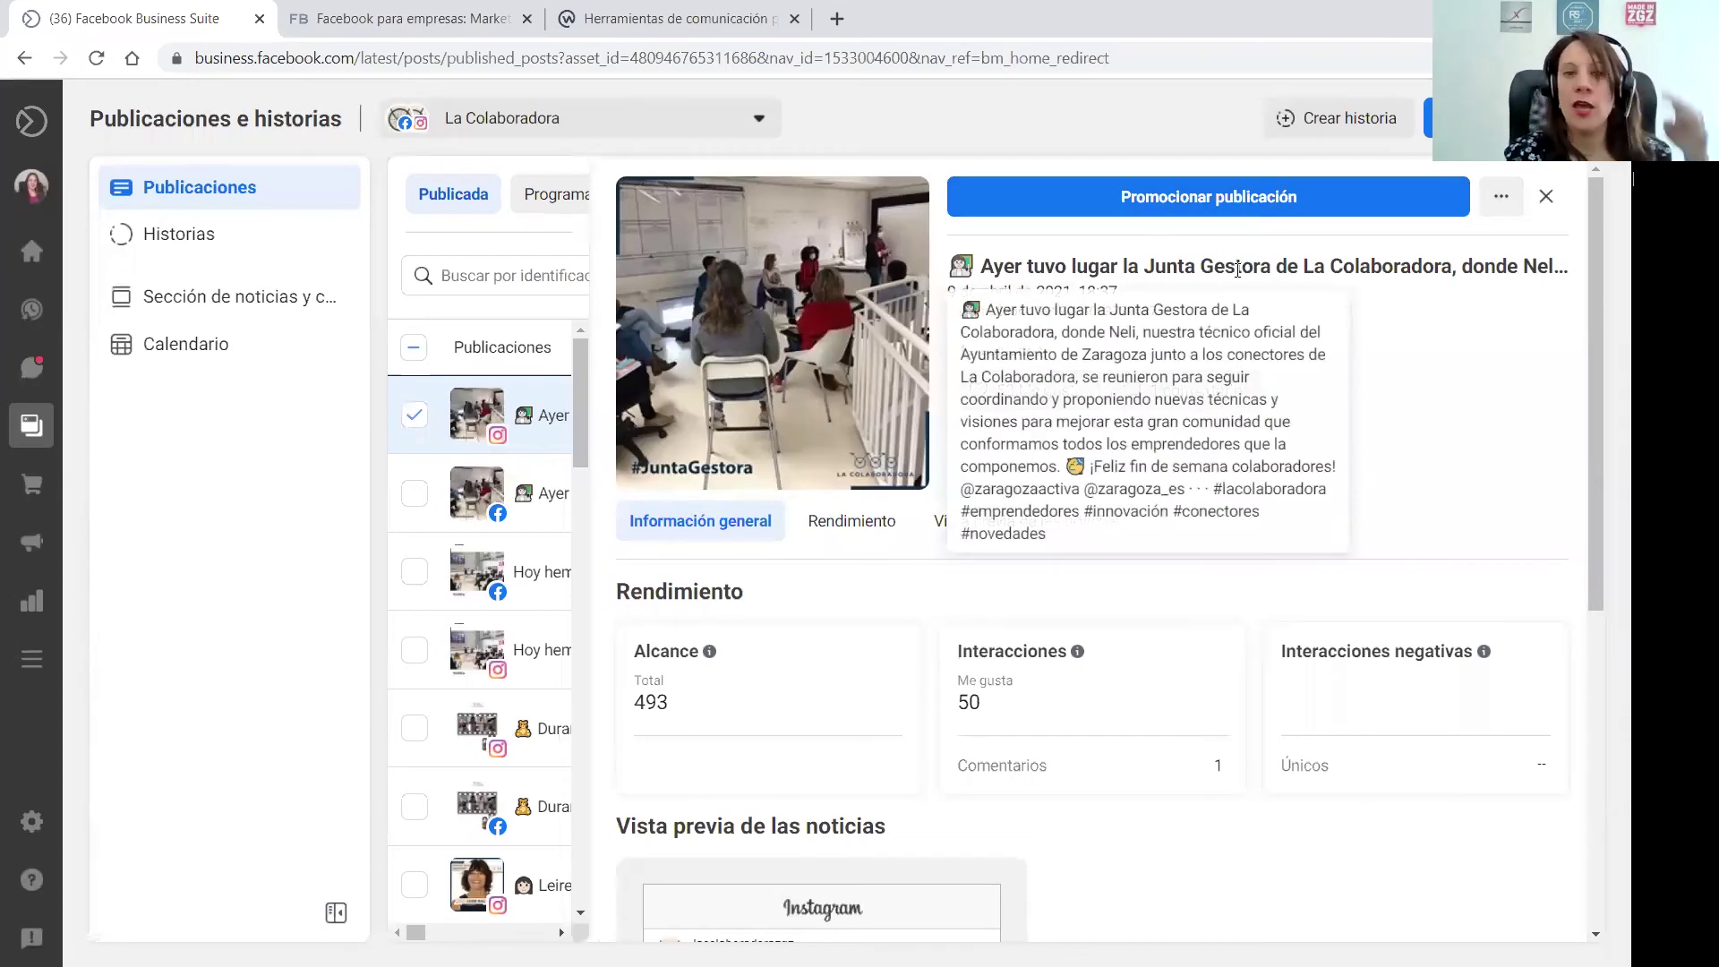
key("Escape")
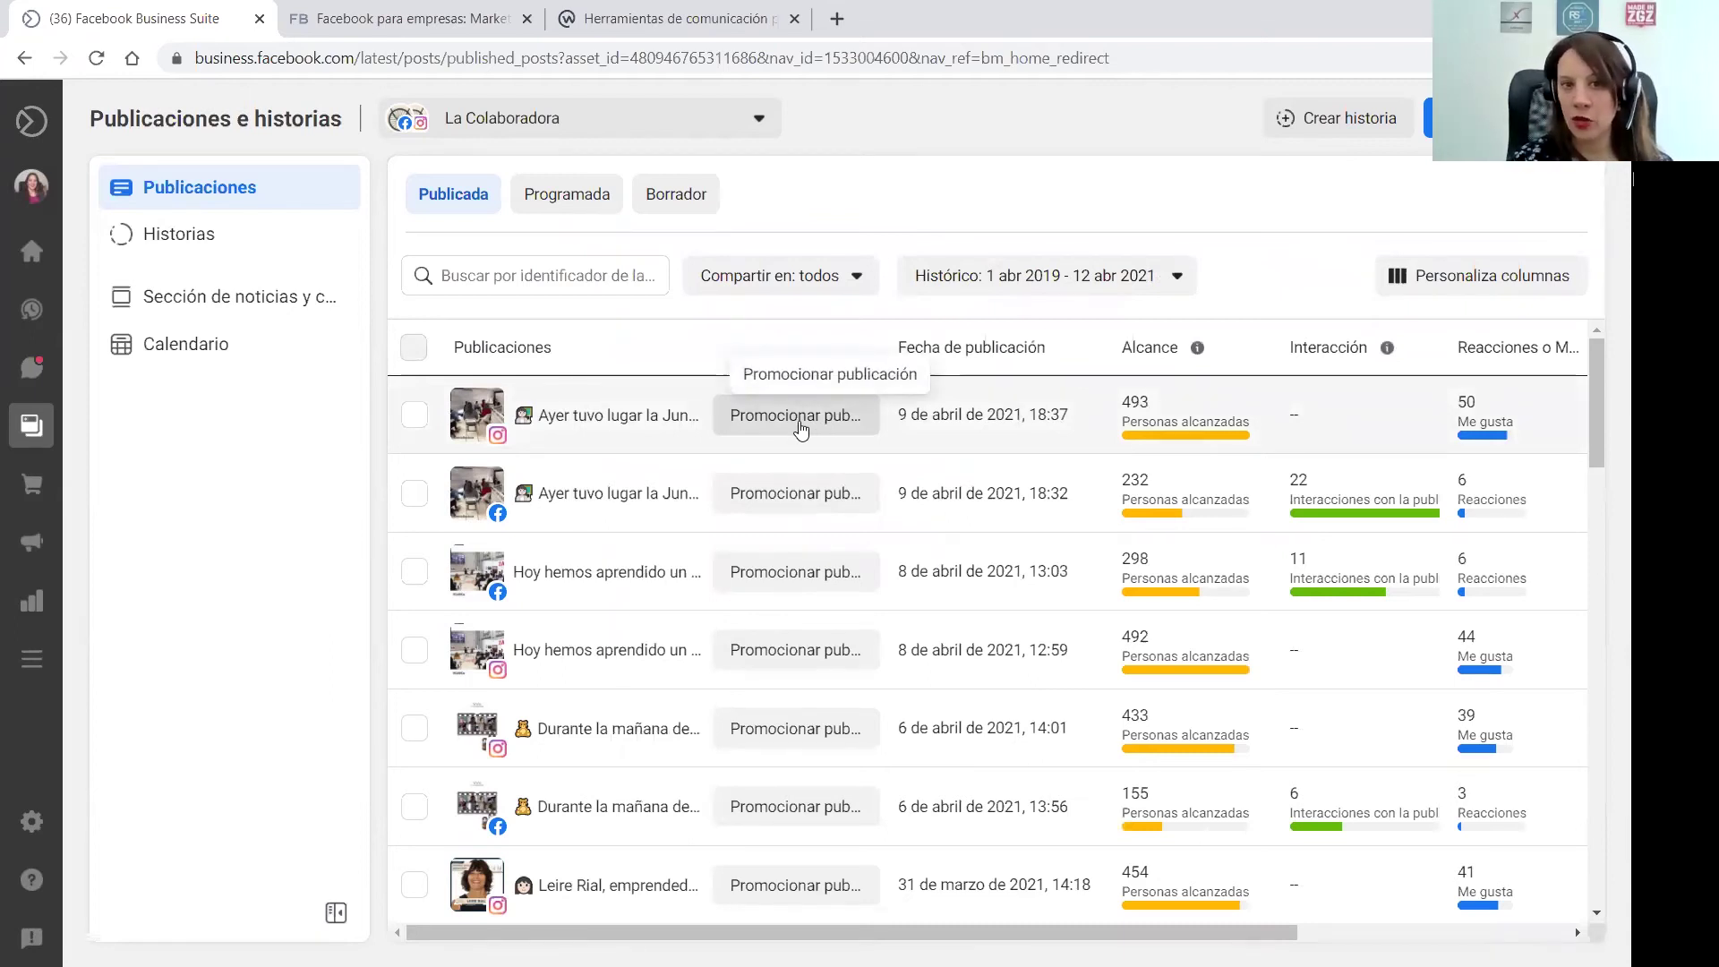
Reopen the Instagram Junta Gestora post, examine its editable text and location, and leave the editor discarding any changes
left_click(618, 421)
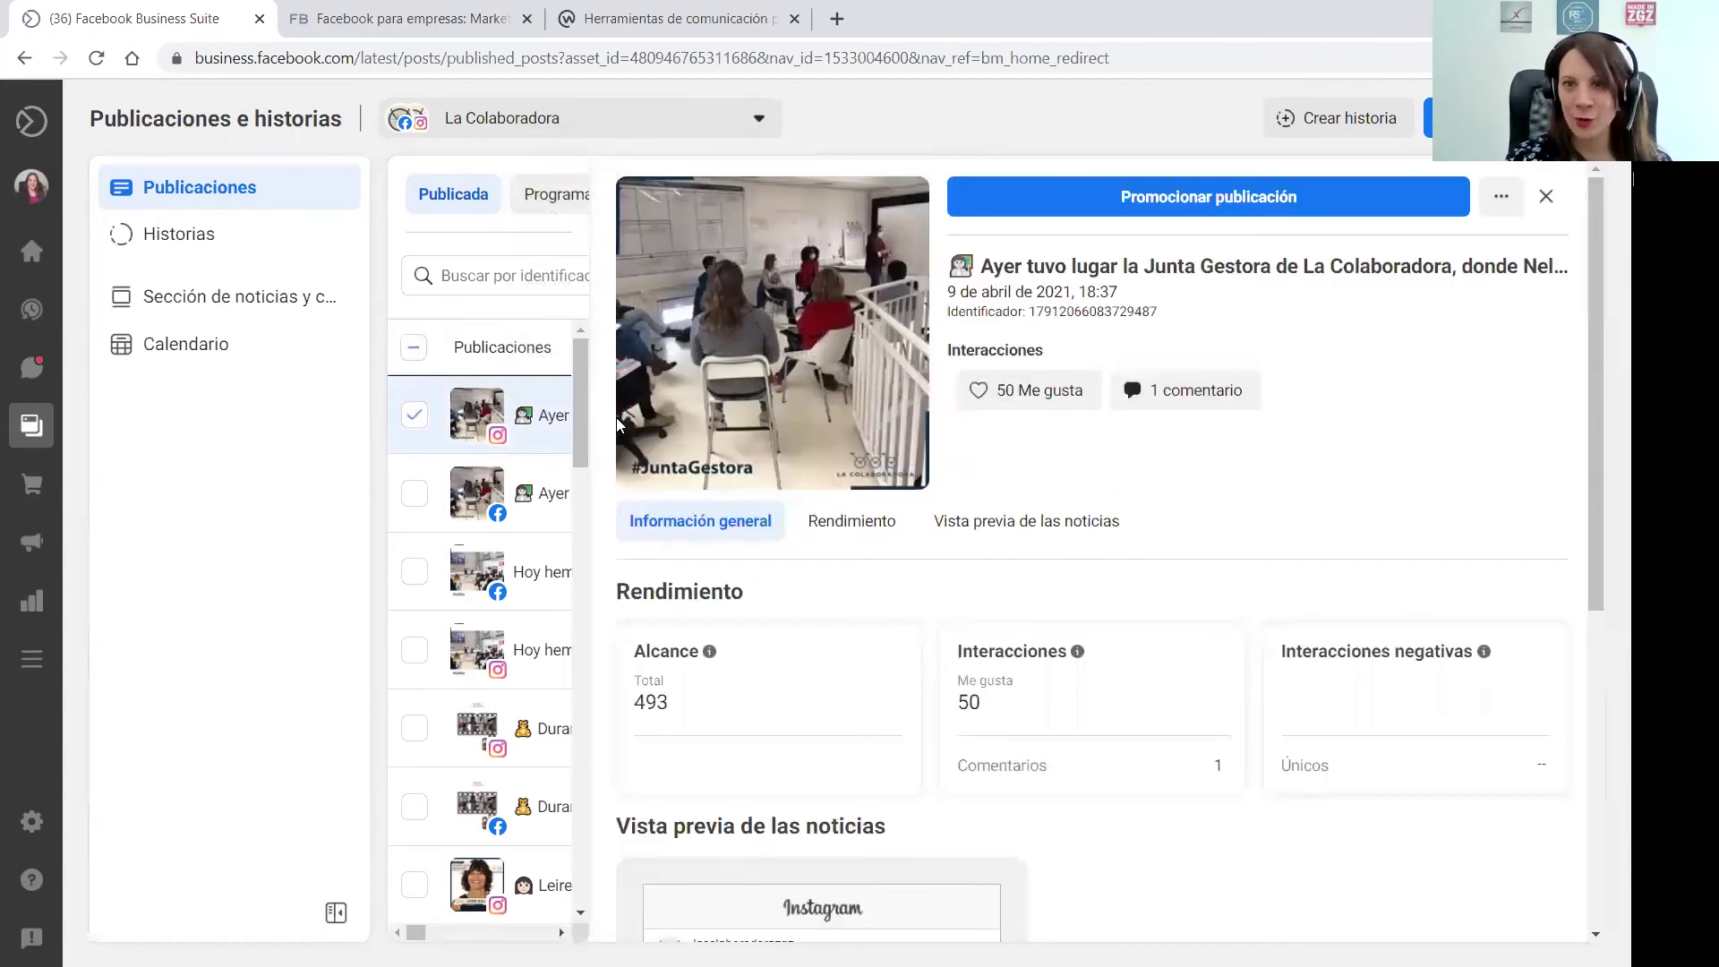
left_click(1498, 199)
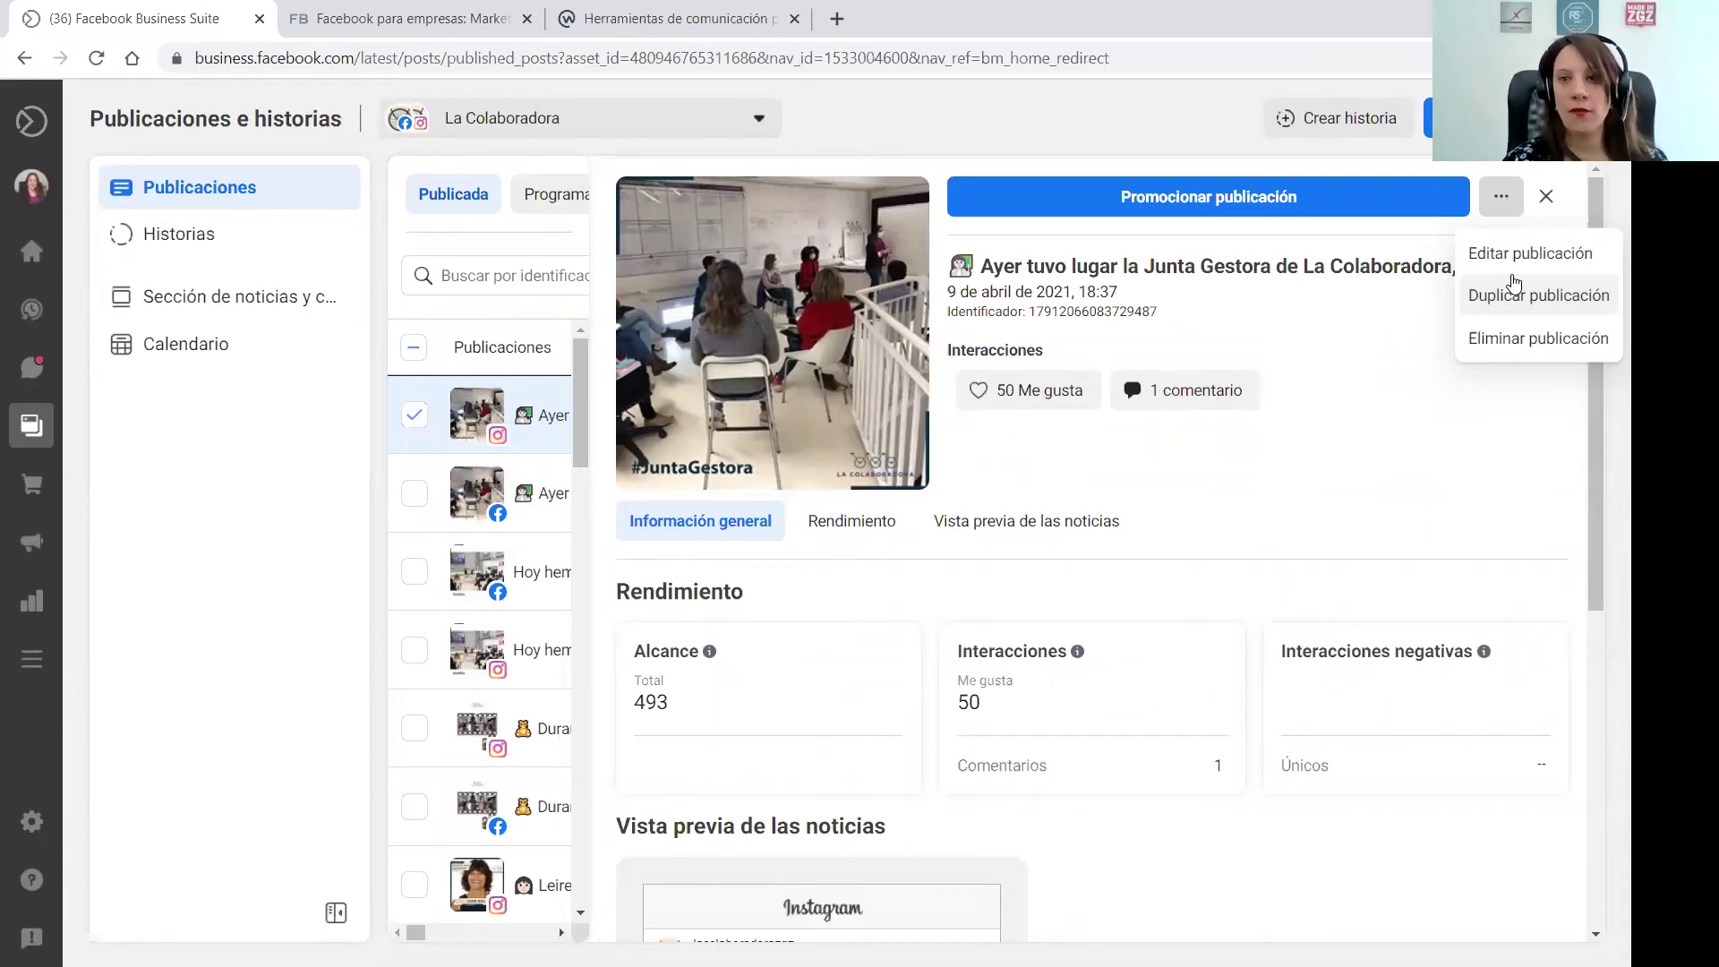
left_click(1493, 258)
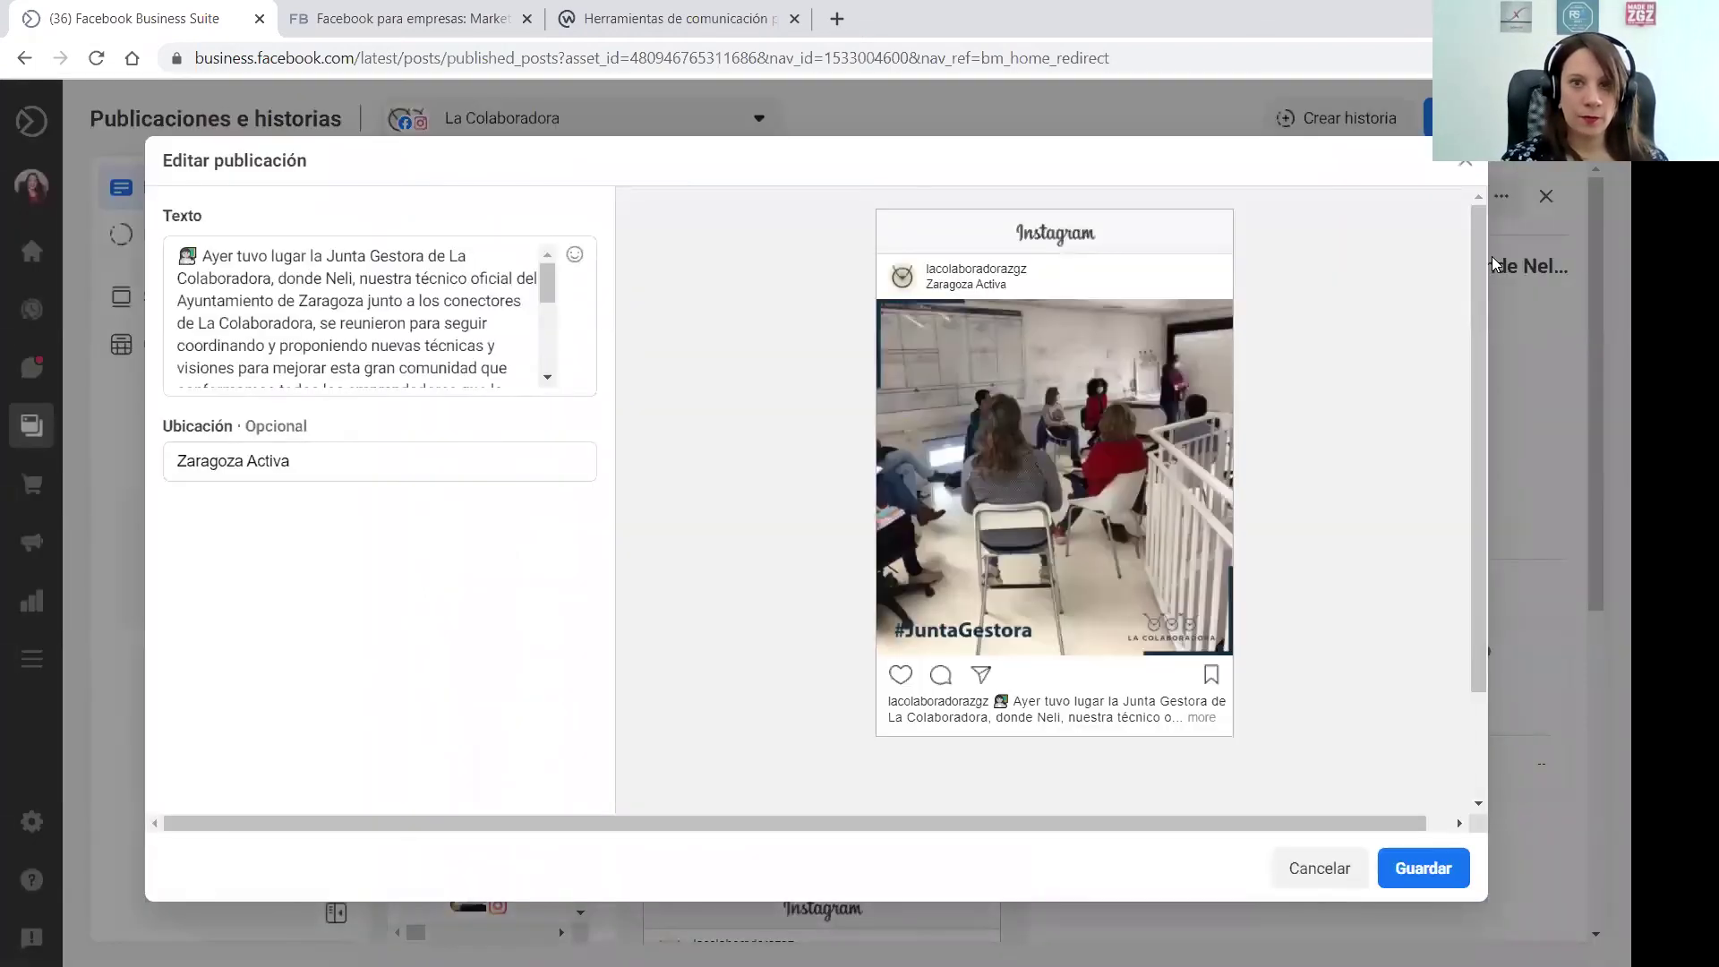
mouse_move(549, 278)
left_mouse_down()
mouse_move(547, 353)
mouse_move(528, 256)
left_mouse_up()
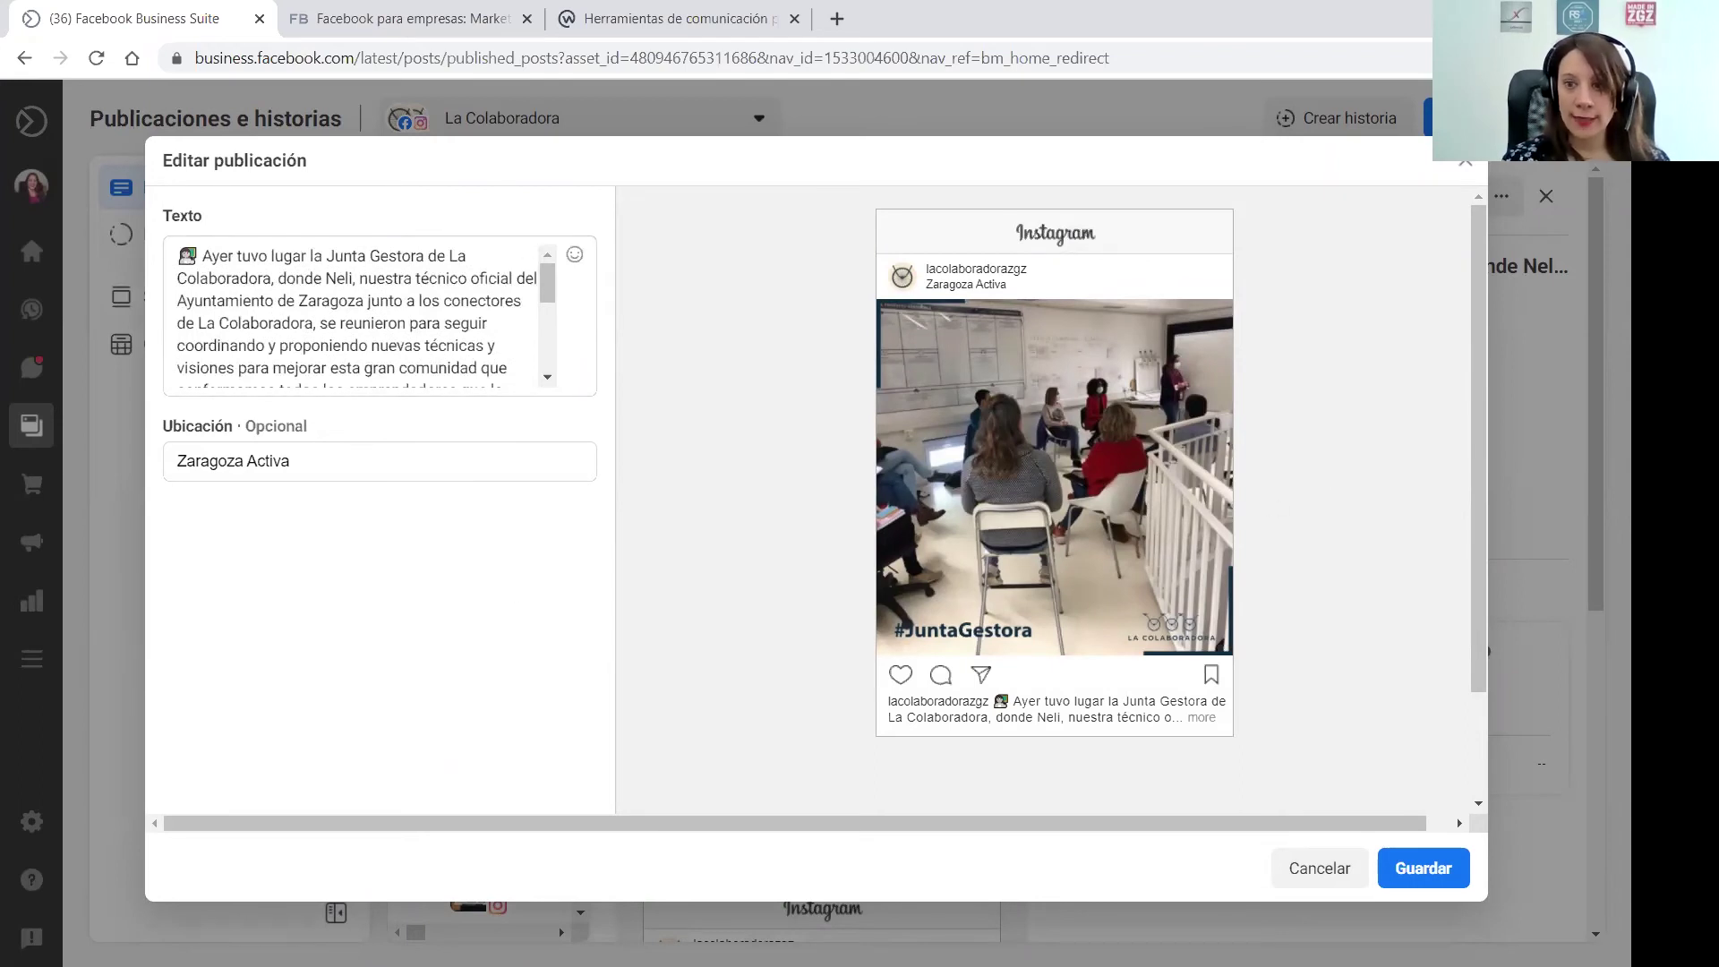
scroll(1495, 631, "down", 3)
scroll(1499, 752, "up", 3)
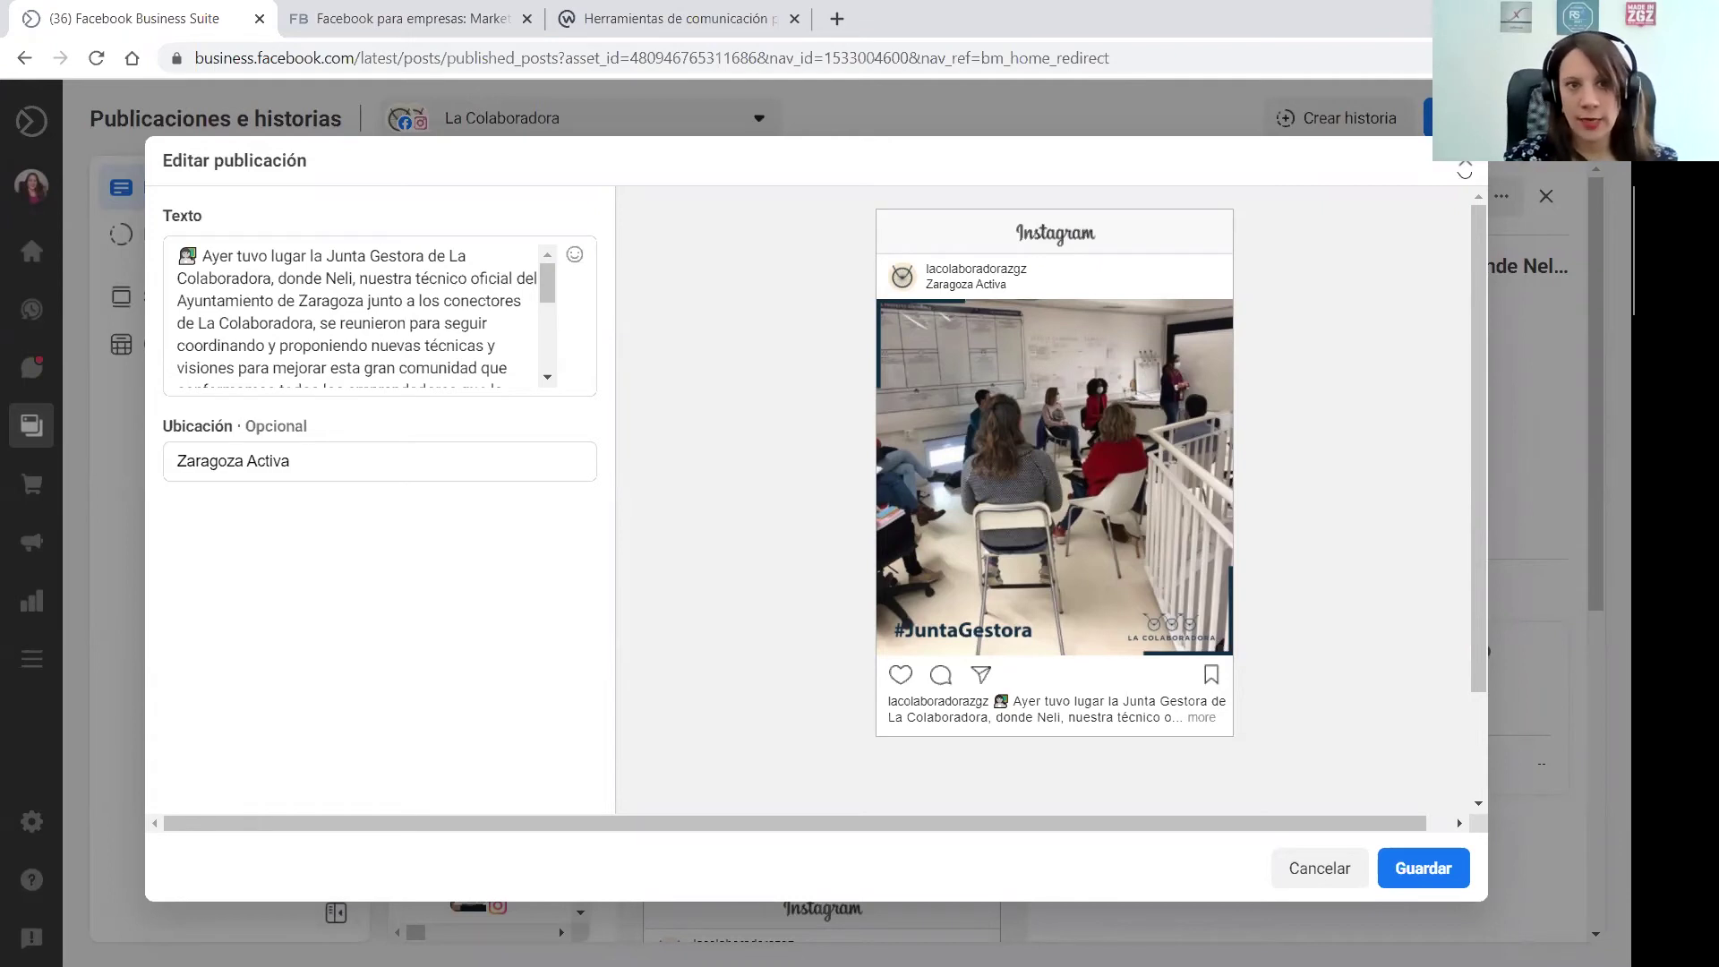
left_click(1464, 169)
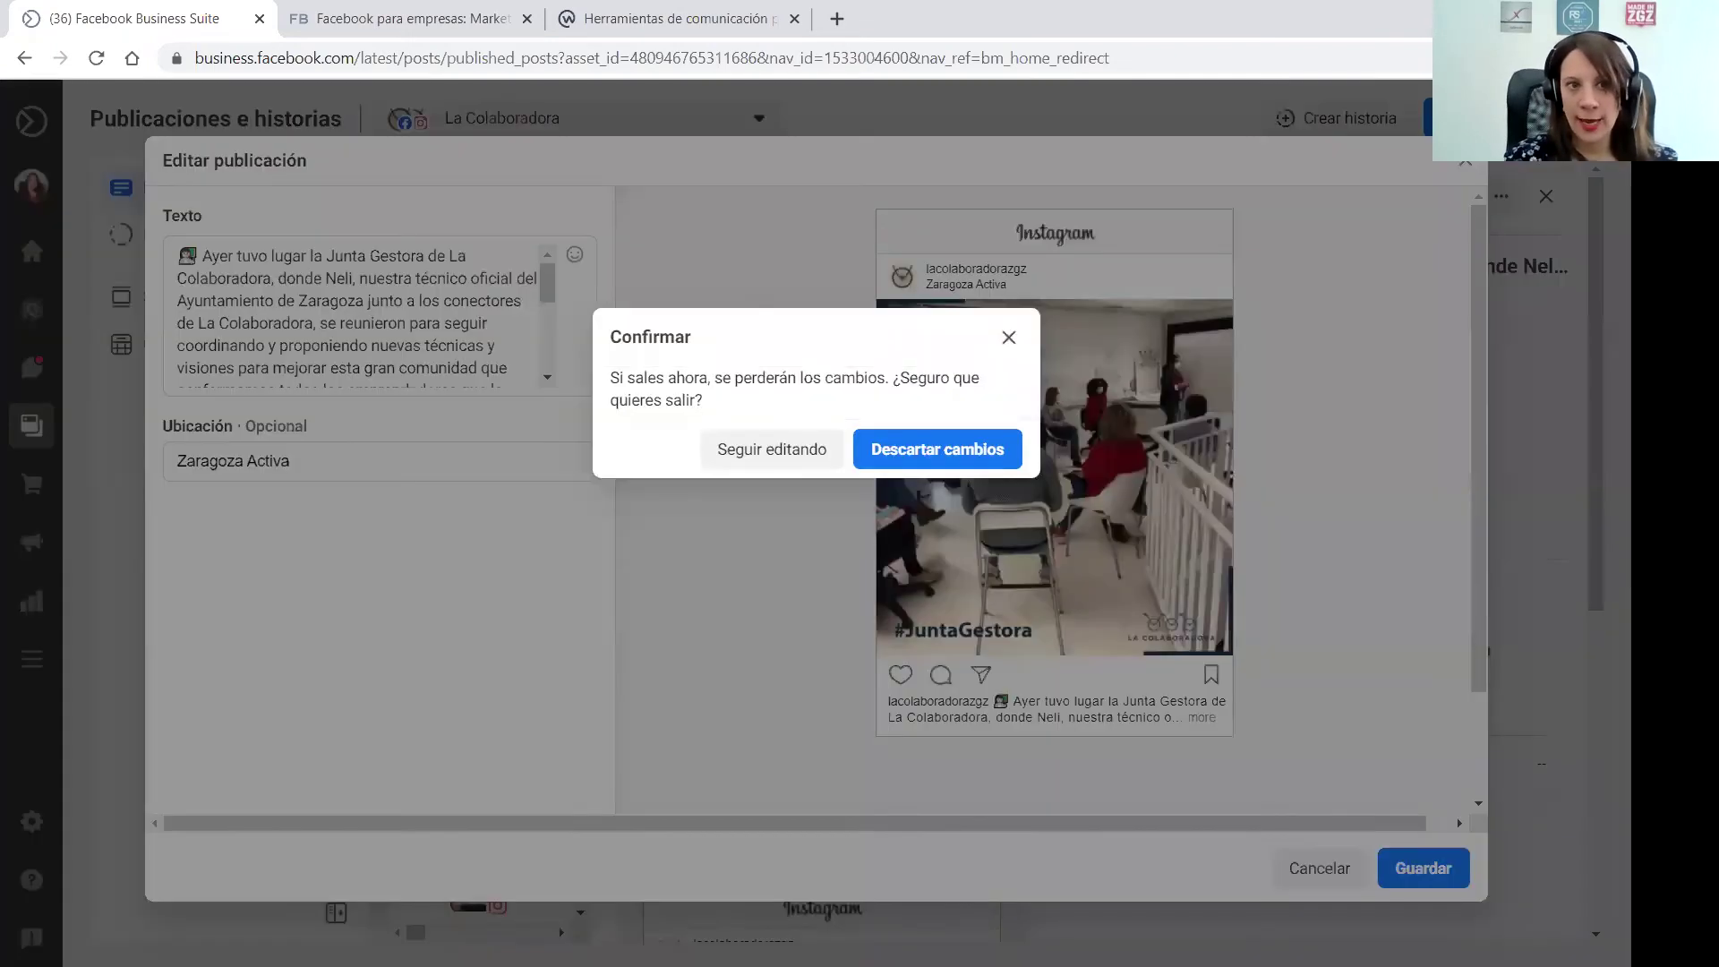
left_click(895, 452)
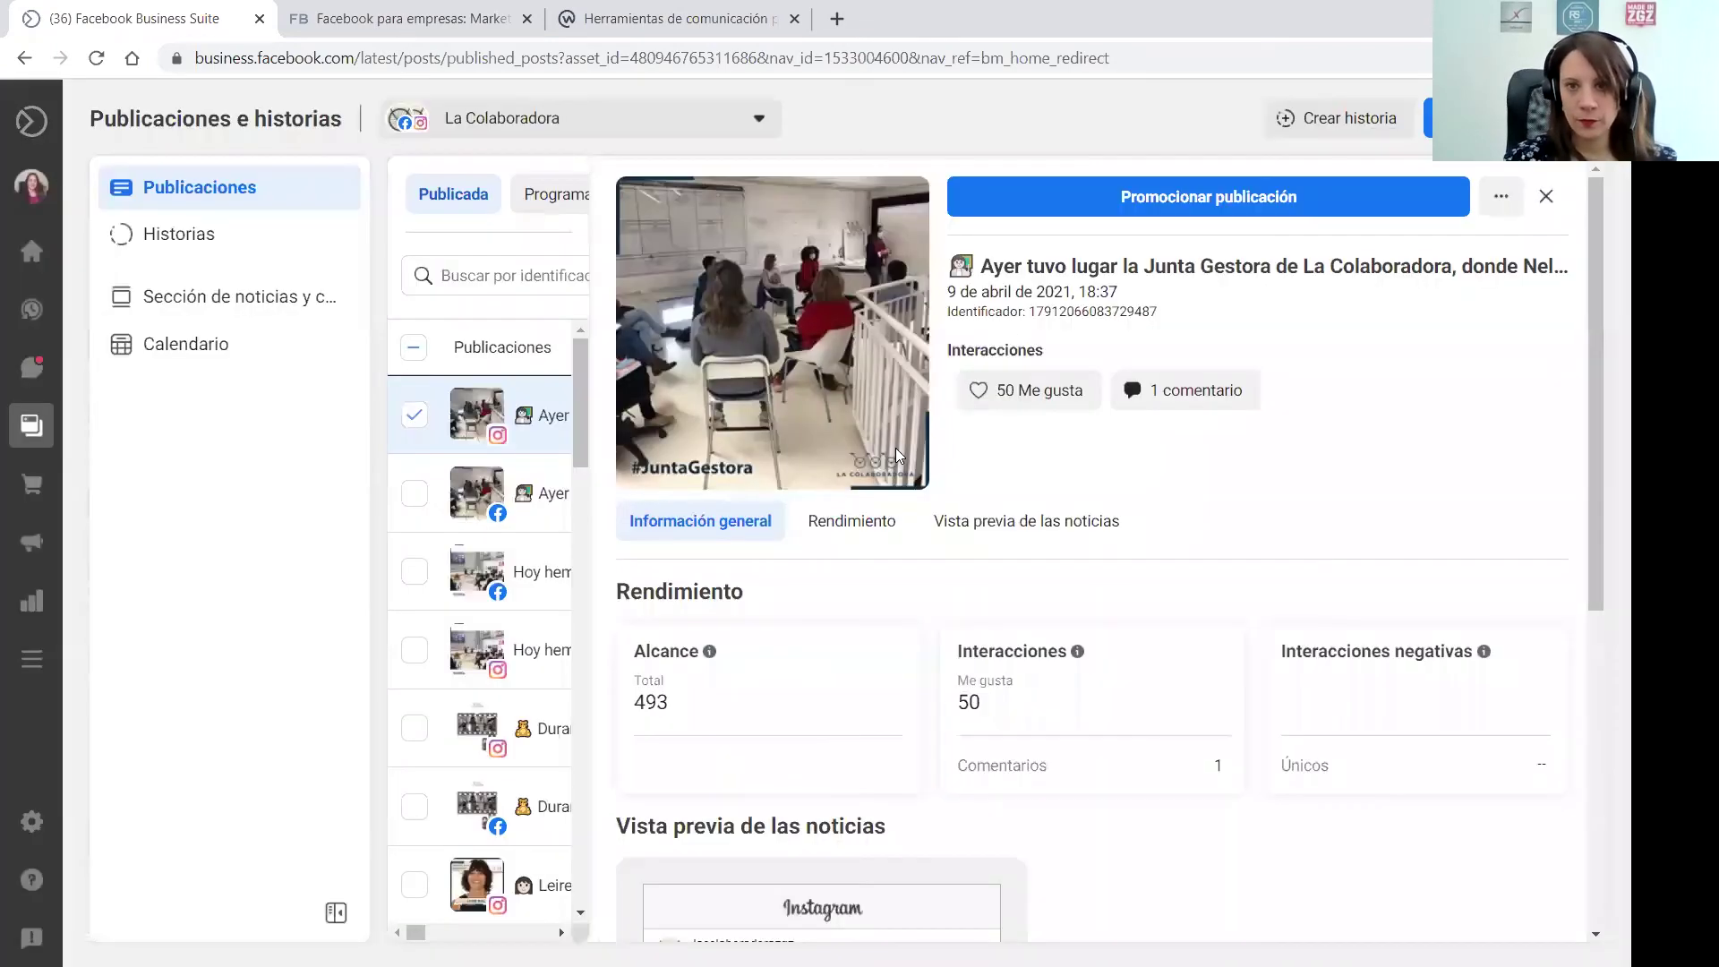
Open the Facebook Junta Gestora post from 9 April 2021, 18:32, in the editor and examine its text, location field and desktop preview
left_click(1546, 197)
left_click(617, 494)
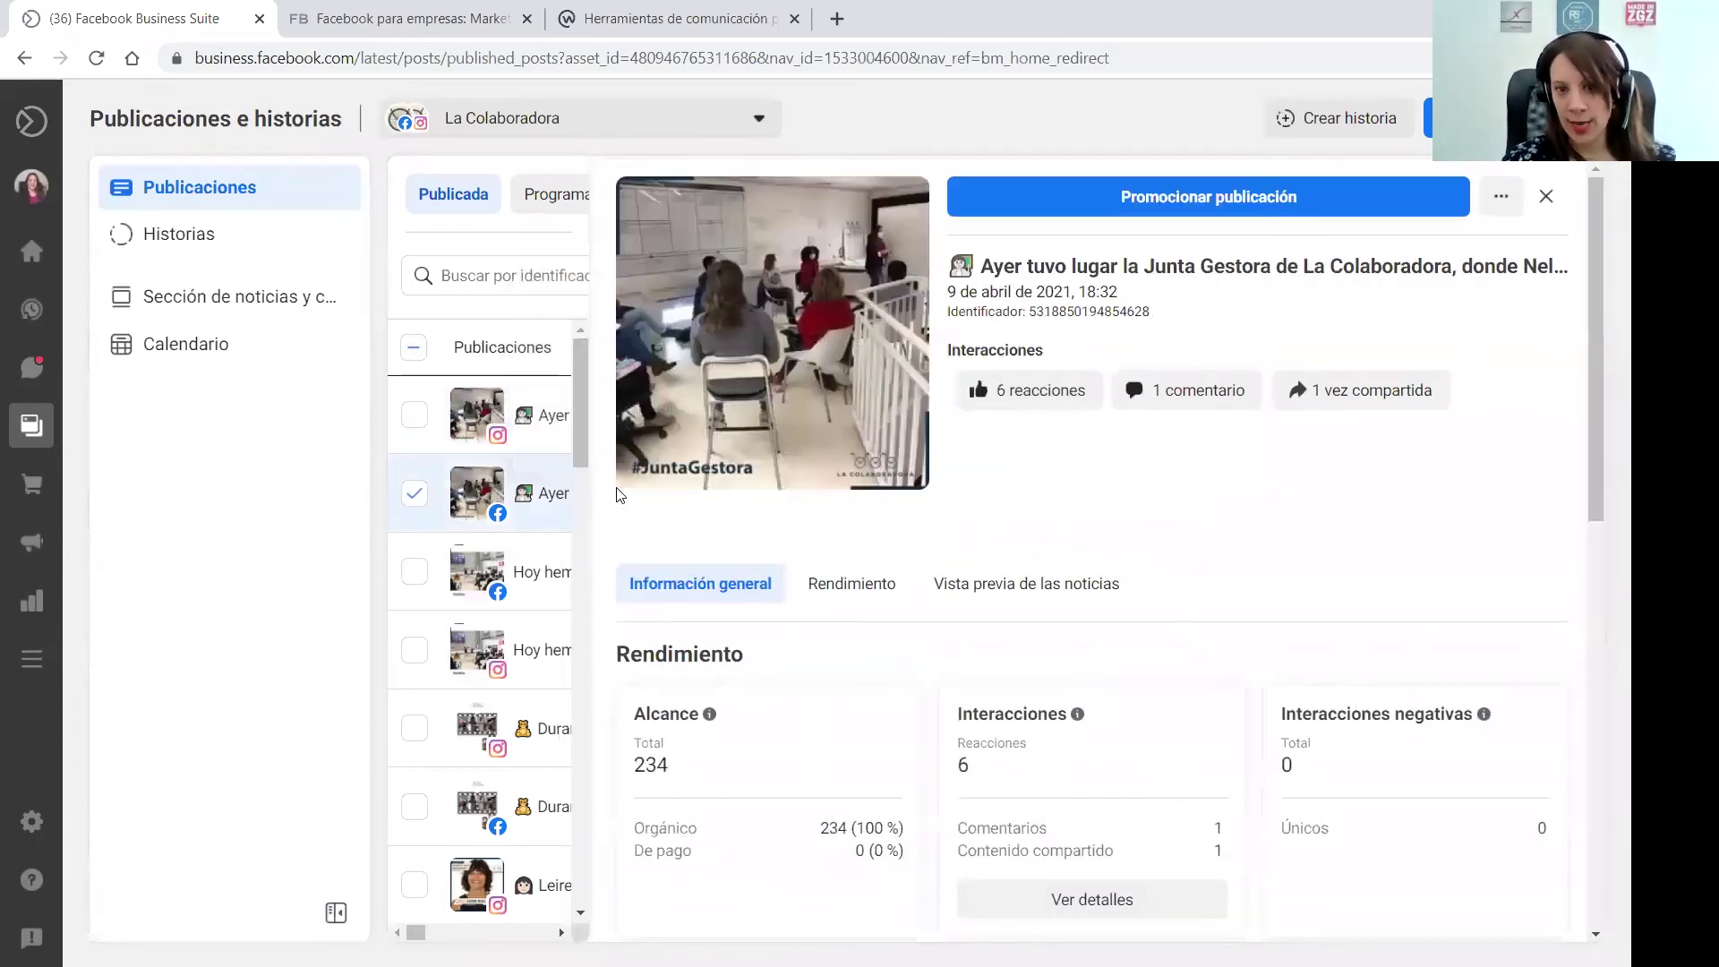
left_click(1501, 197)
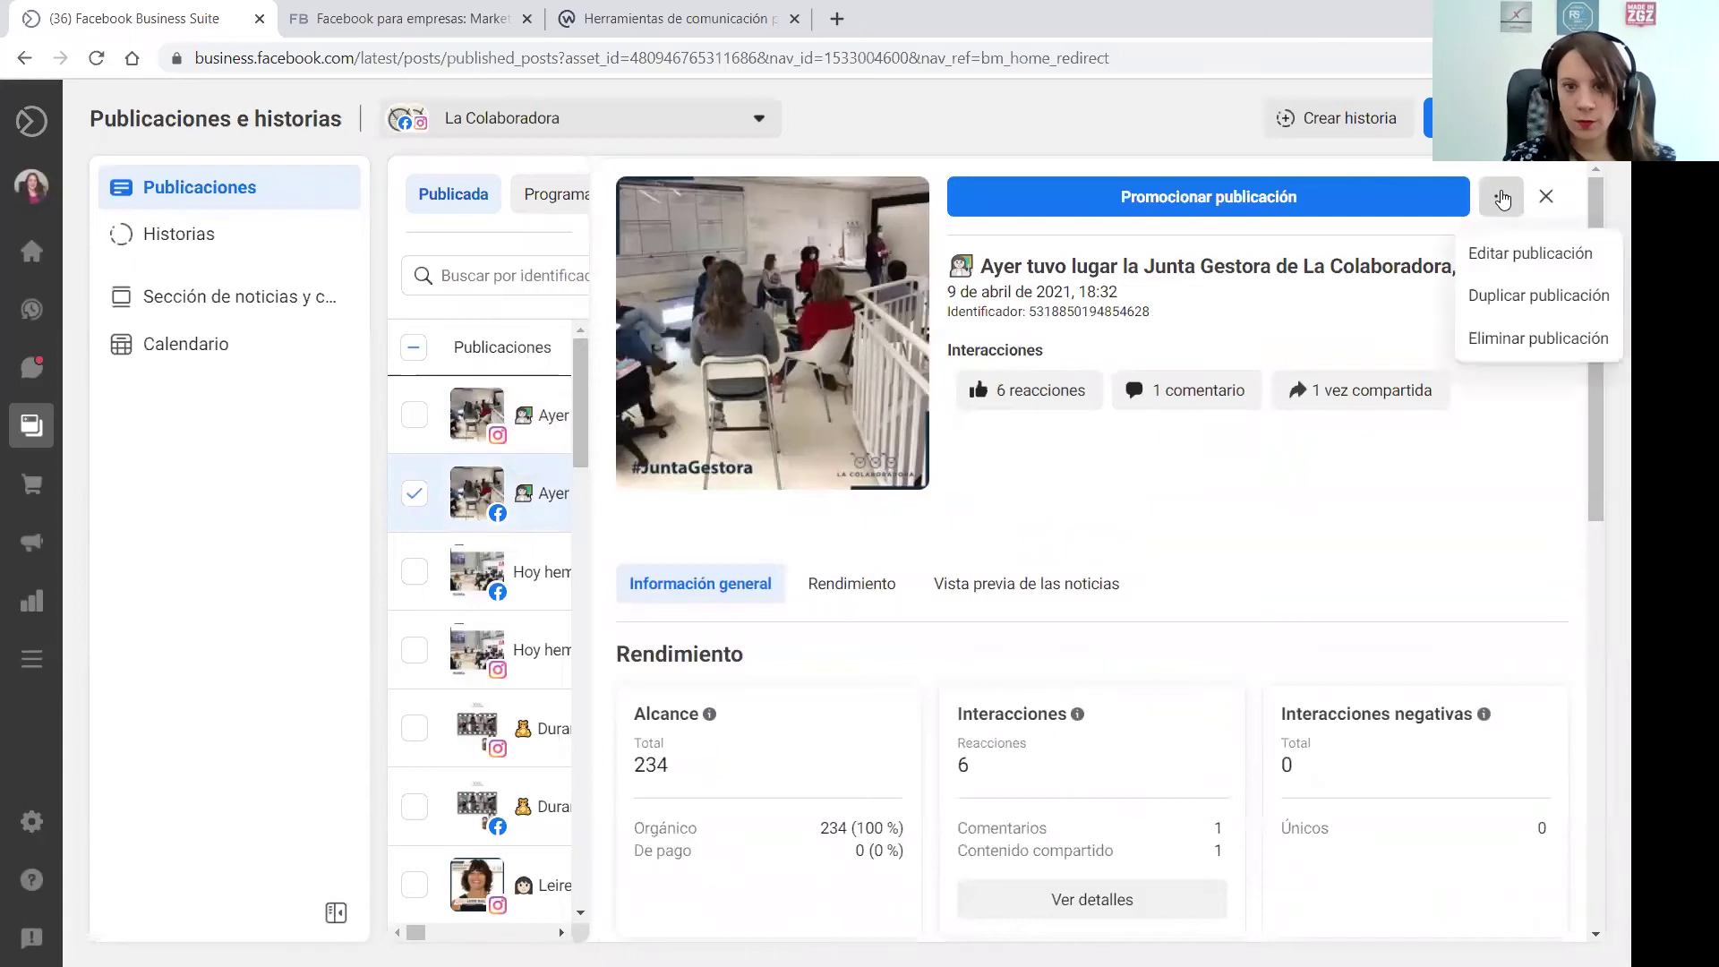
left_click(1517, 255)
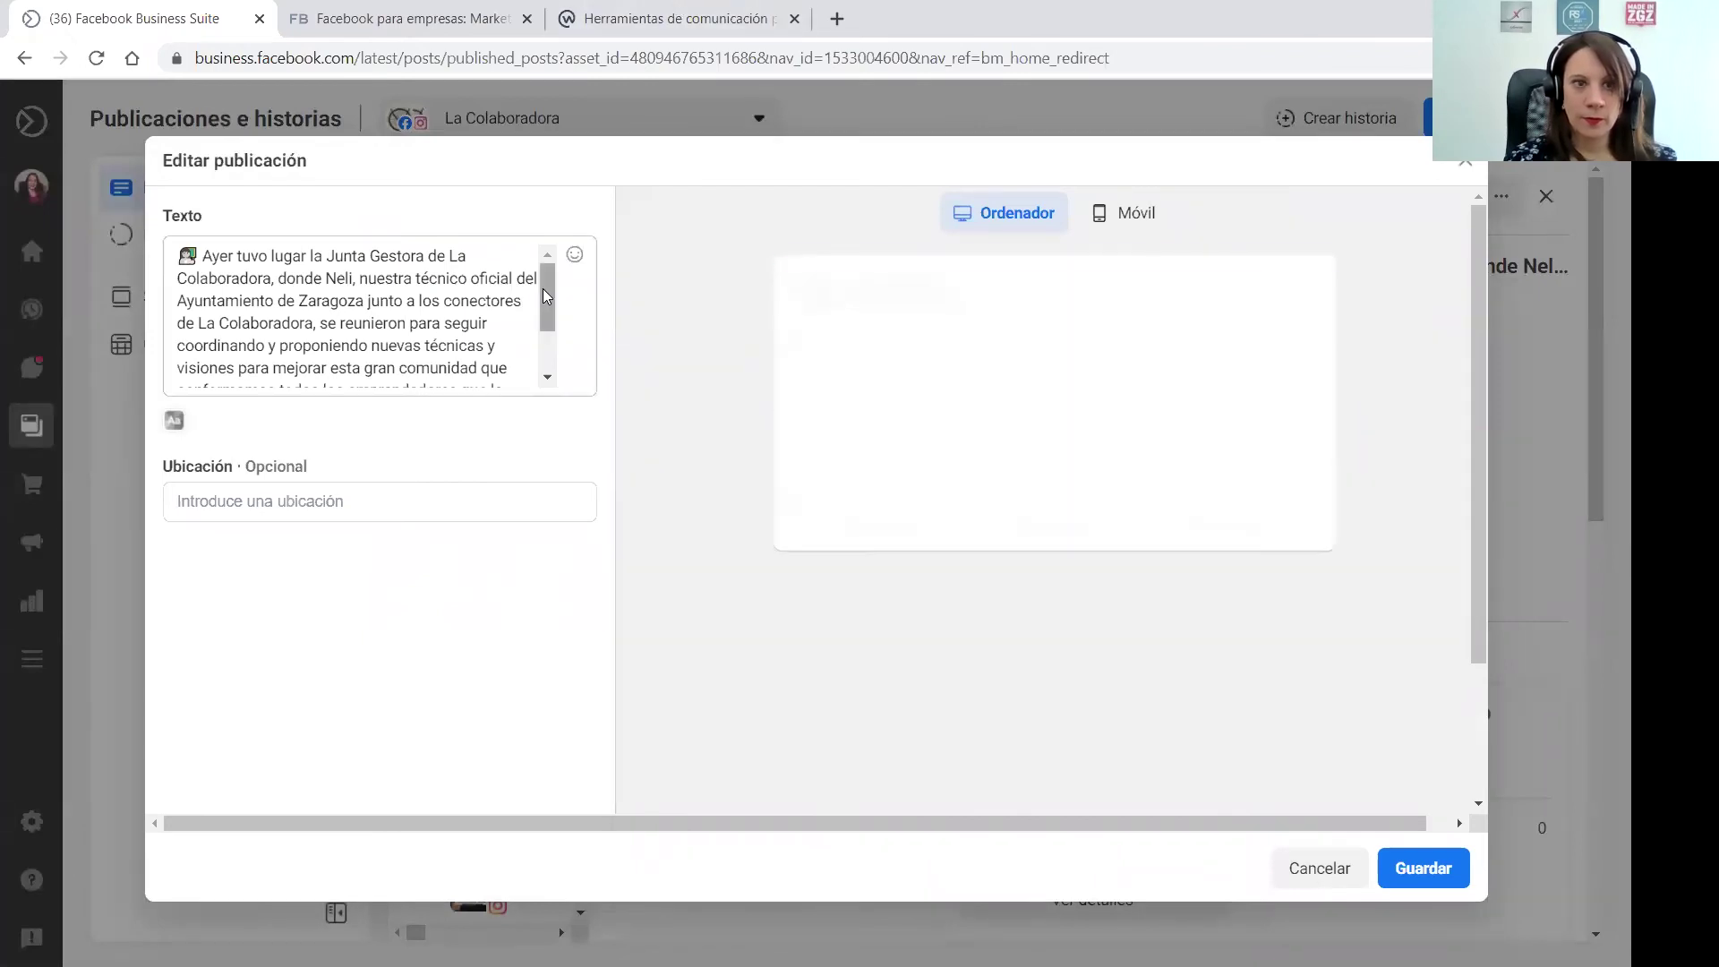
mouse_move(546, 302)
left_mouse_down()
mouse_move(545, 353)
mouse_move(536, 289)
left_mouse_up()
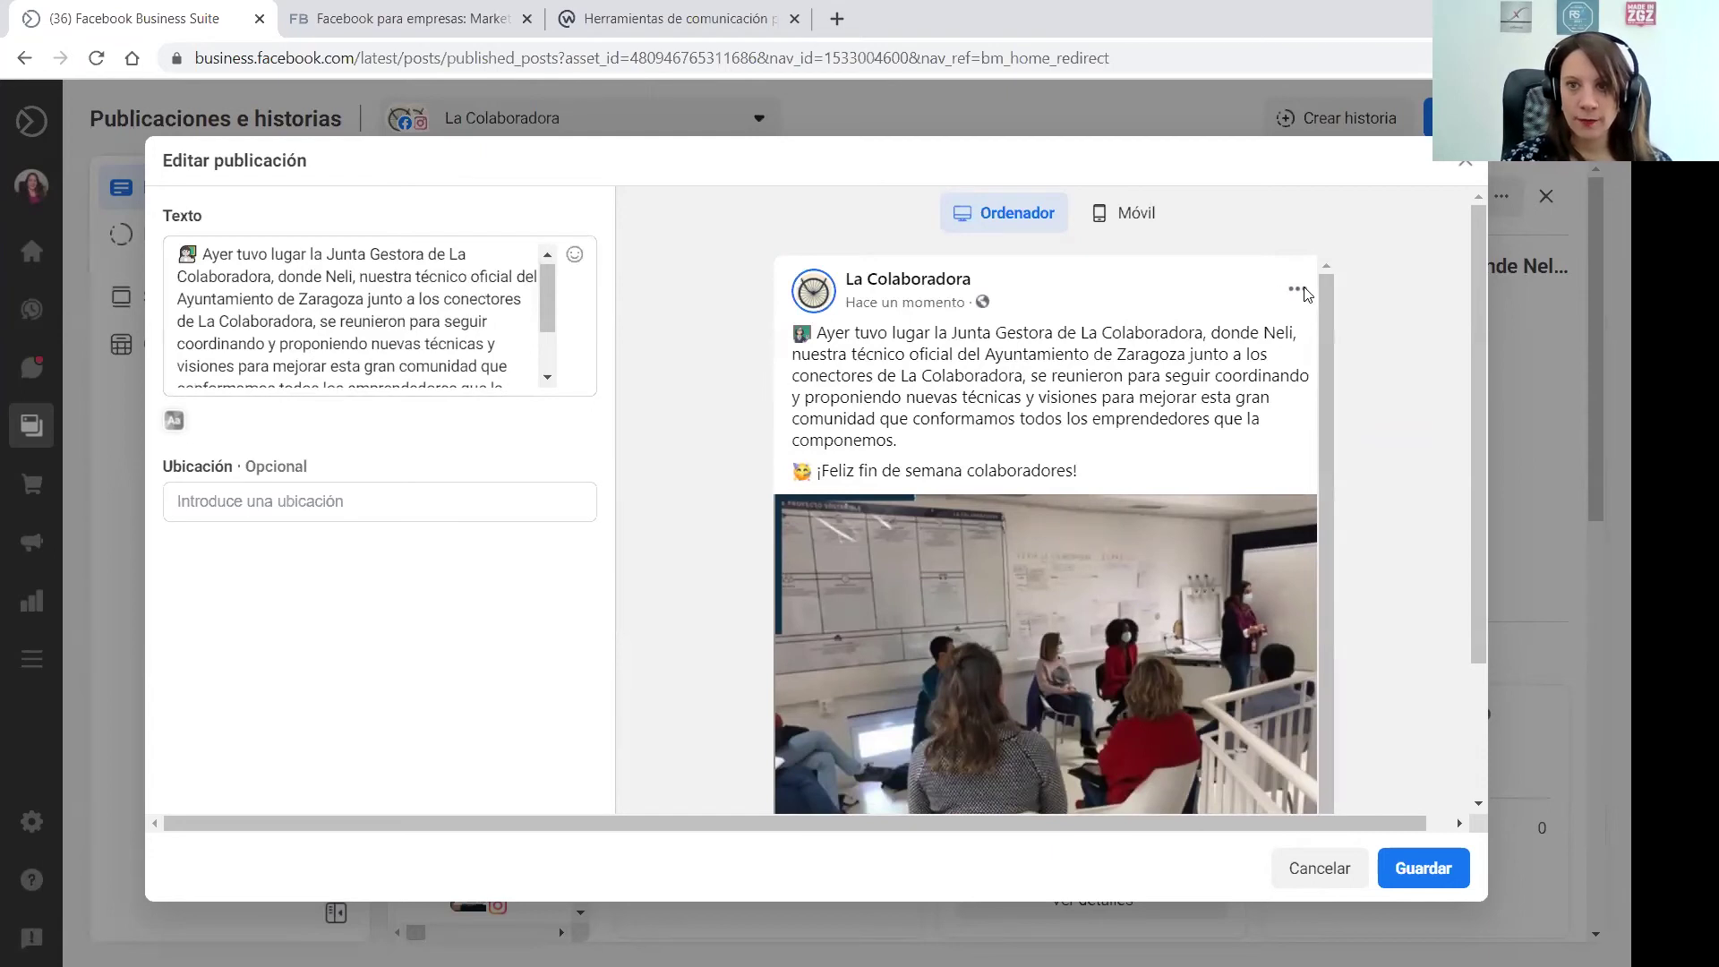
left_click_drag(1319, 337, 1348, 423)
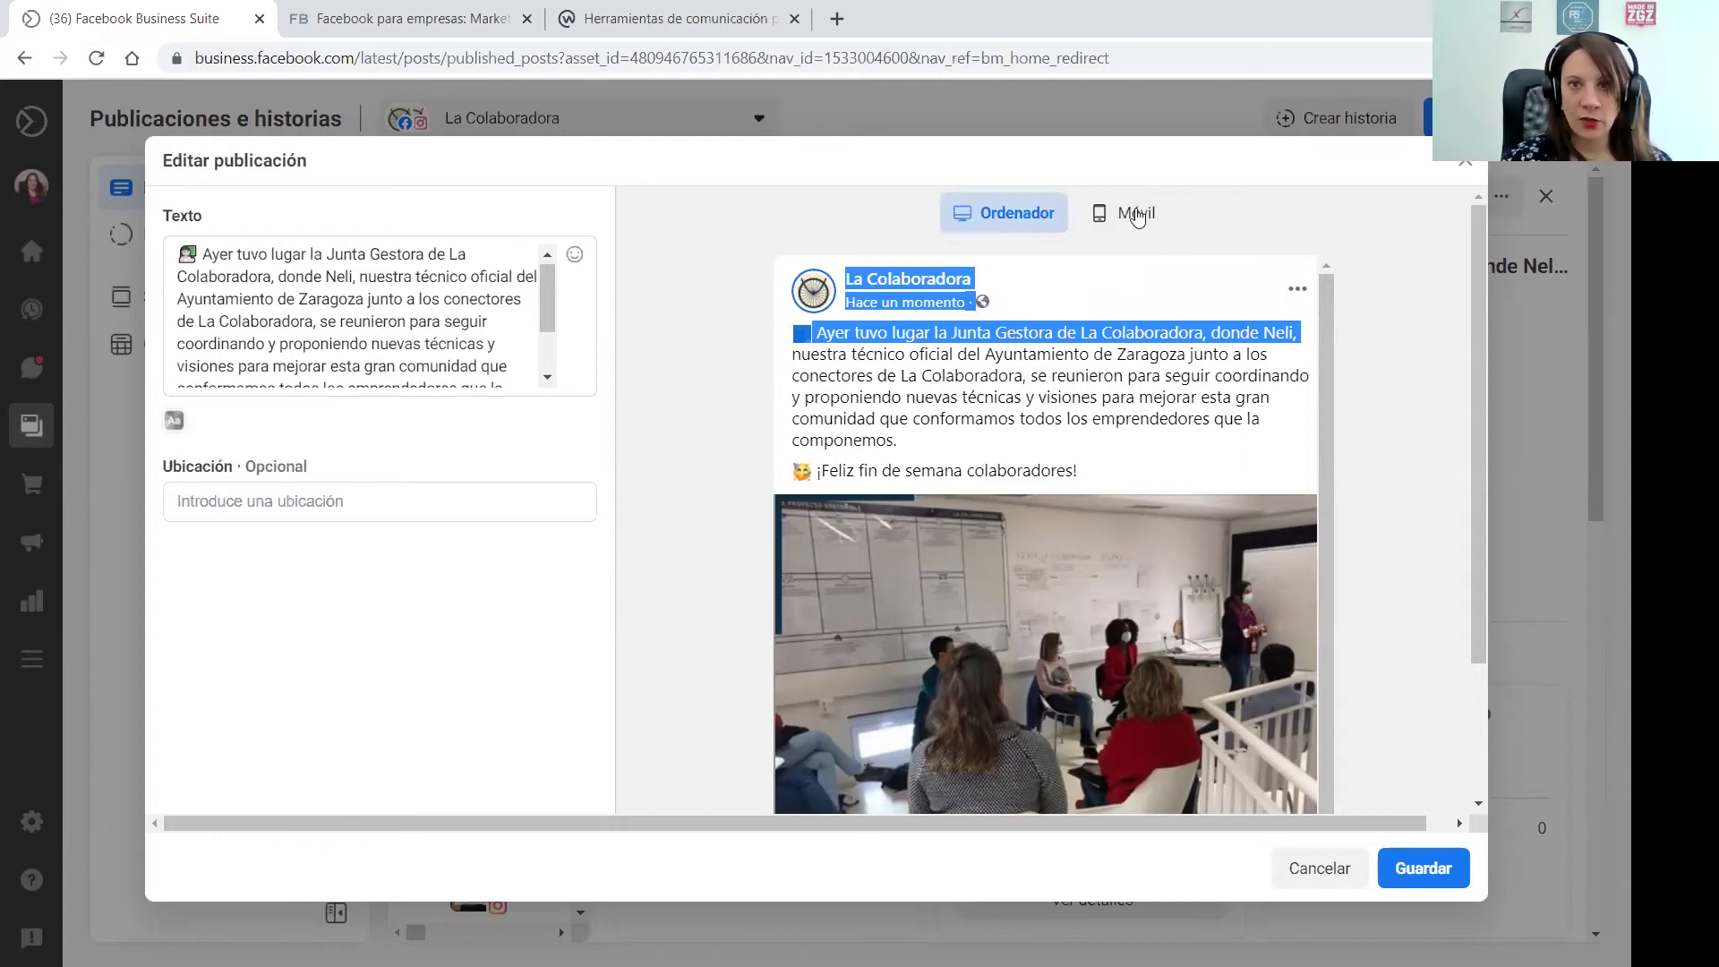
left_click(175, 422)
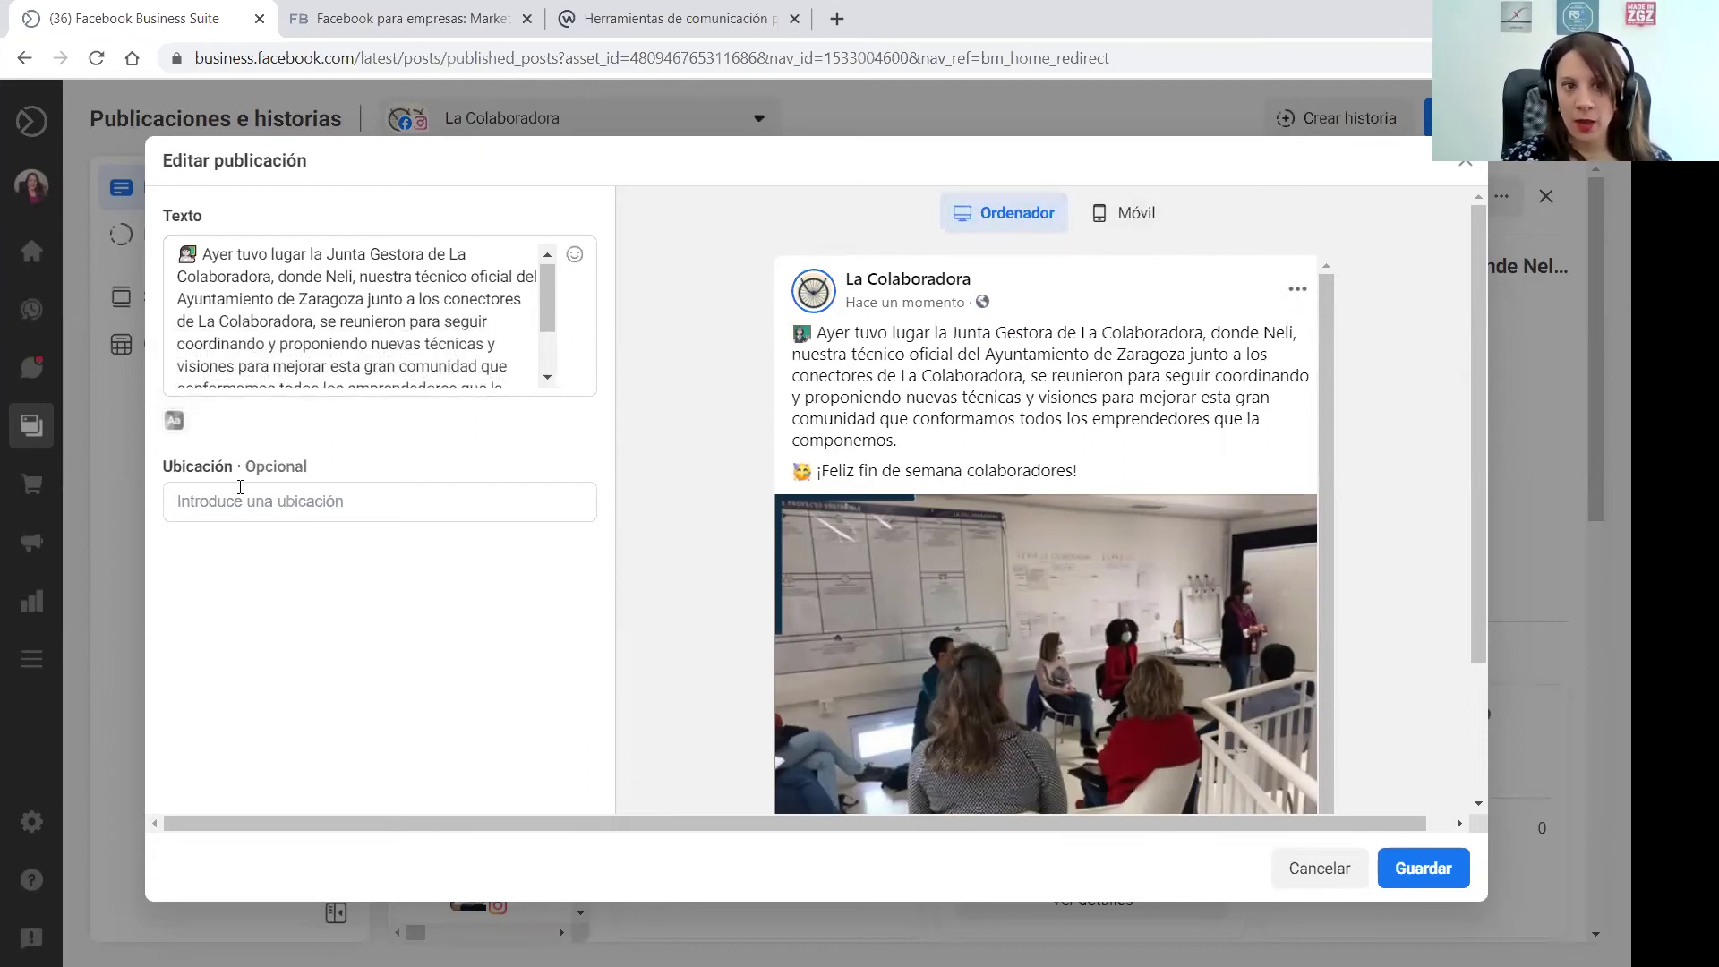
left_click_drag(1475, 561, 1477, 775)
scroll(1303, 289, "up", 2)
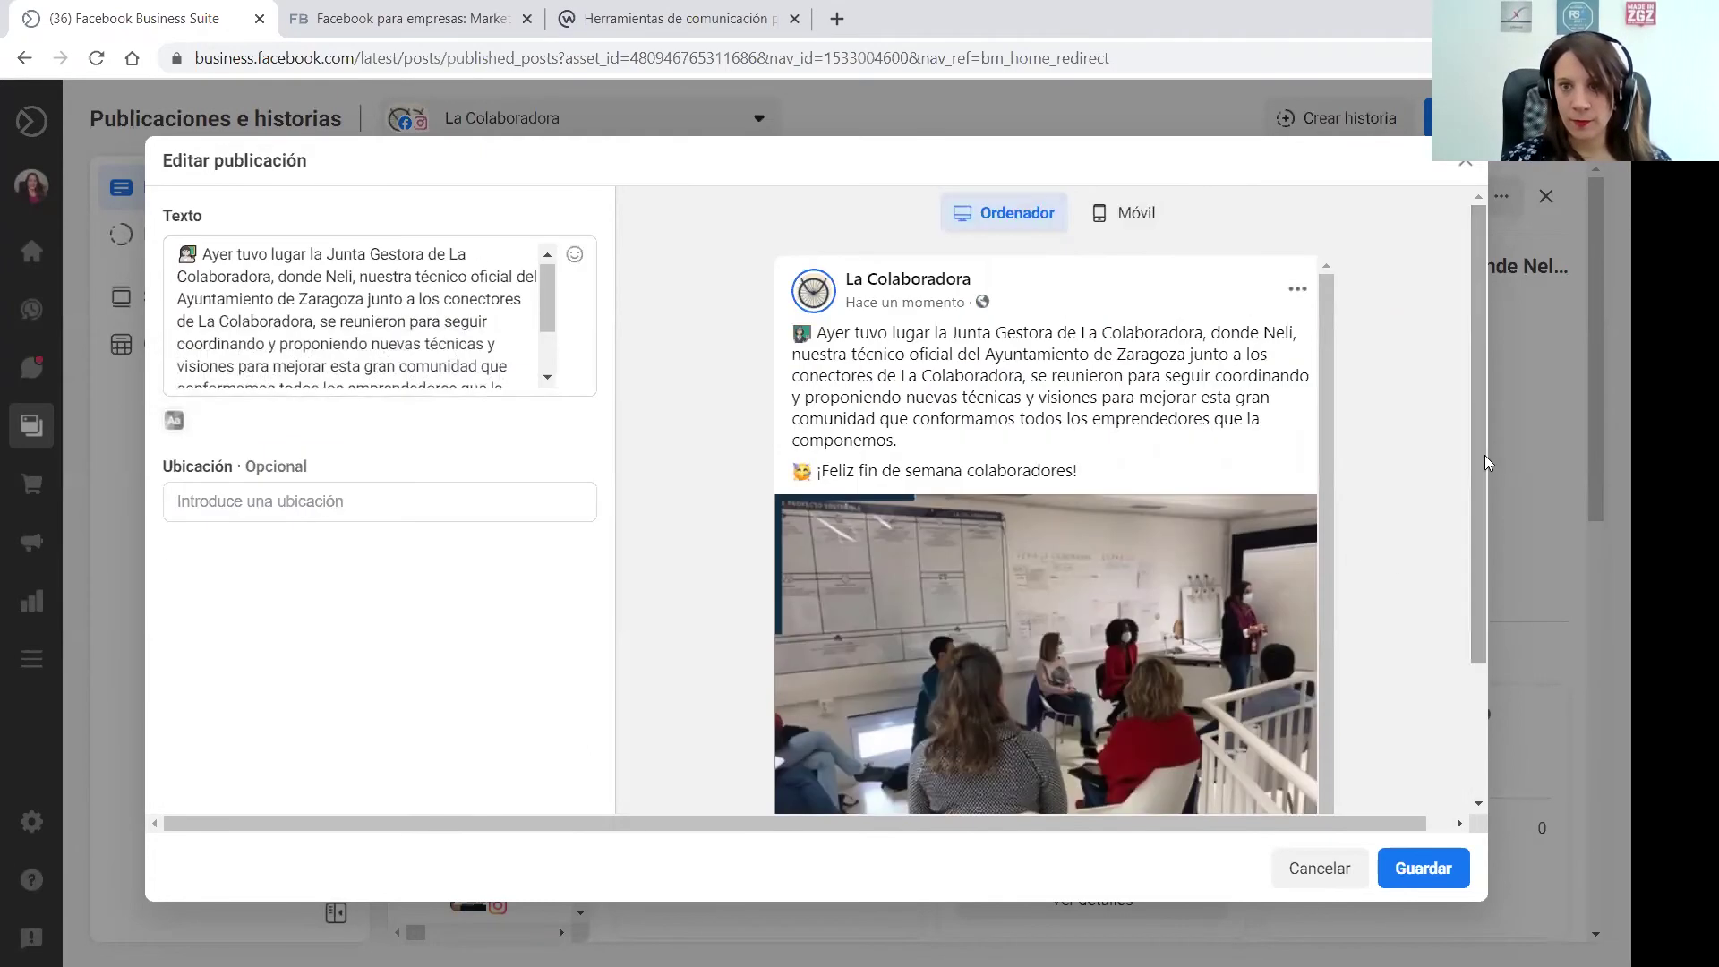
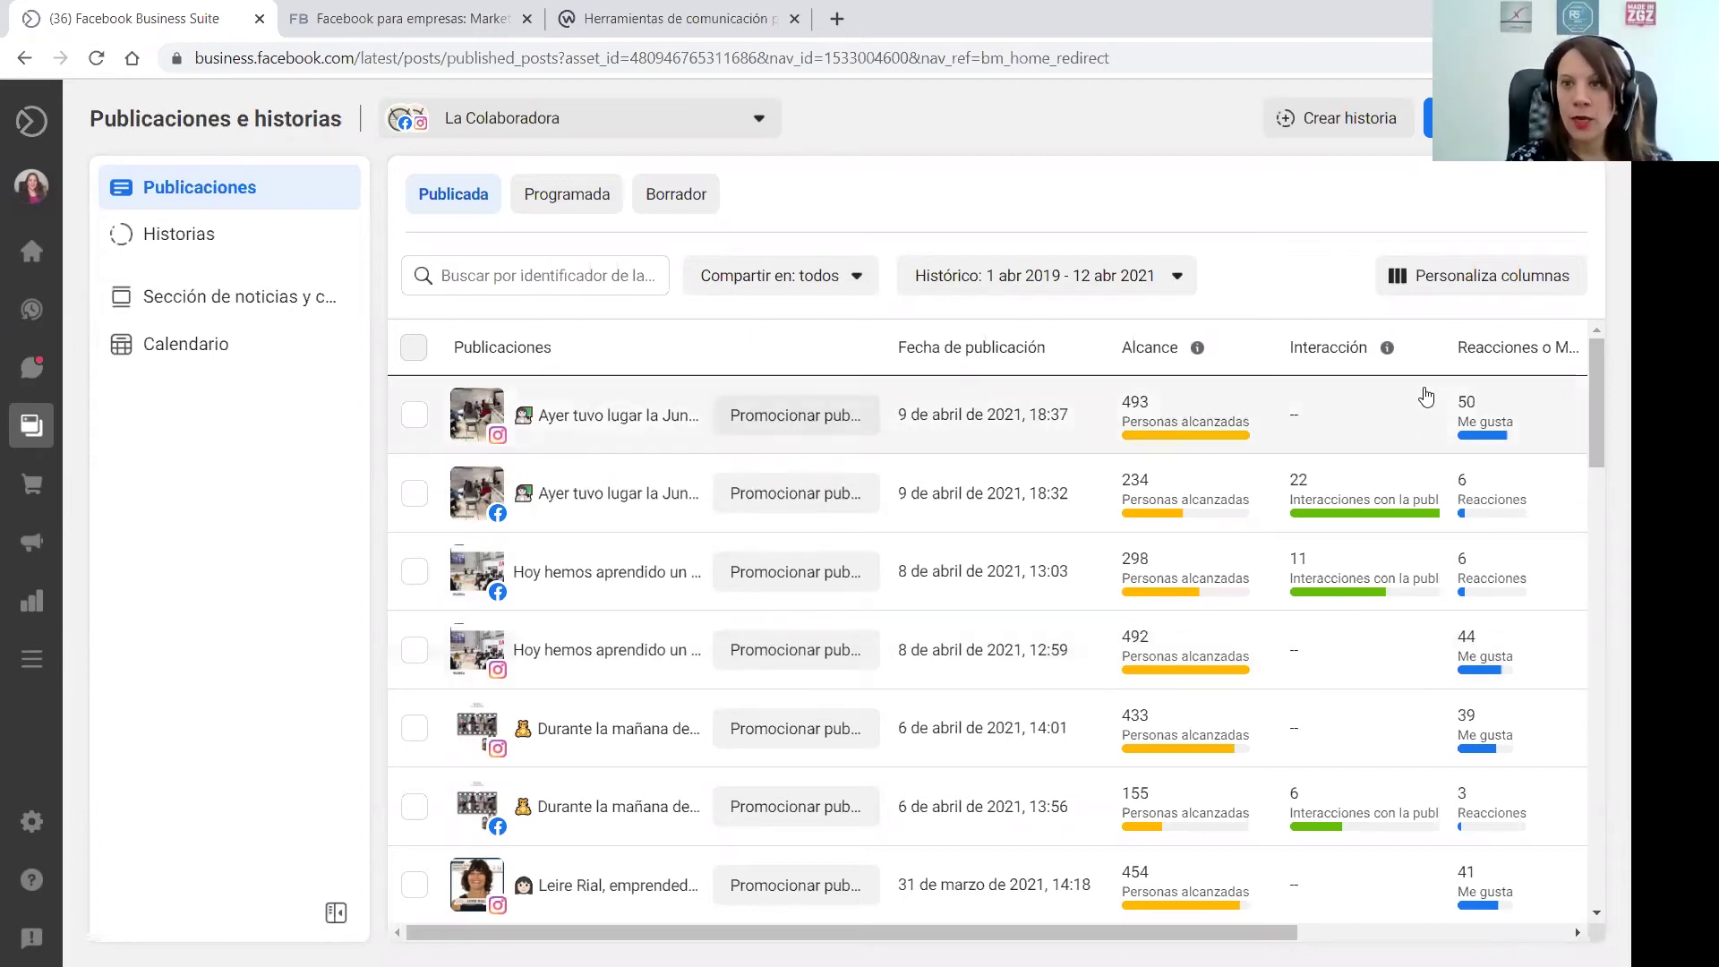
Review the column customization options and the predefined date ranges for the published posts, closing both without changes
left_click(1430, 279)
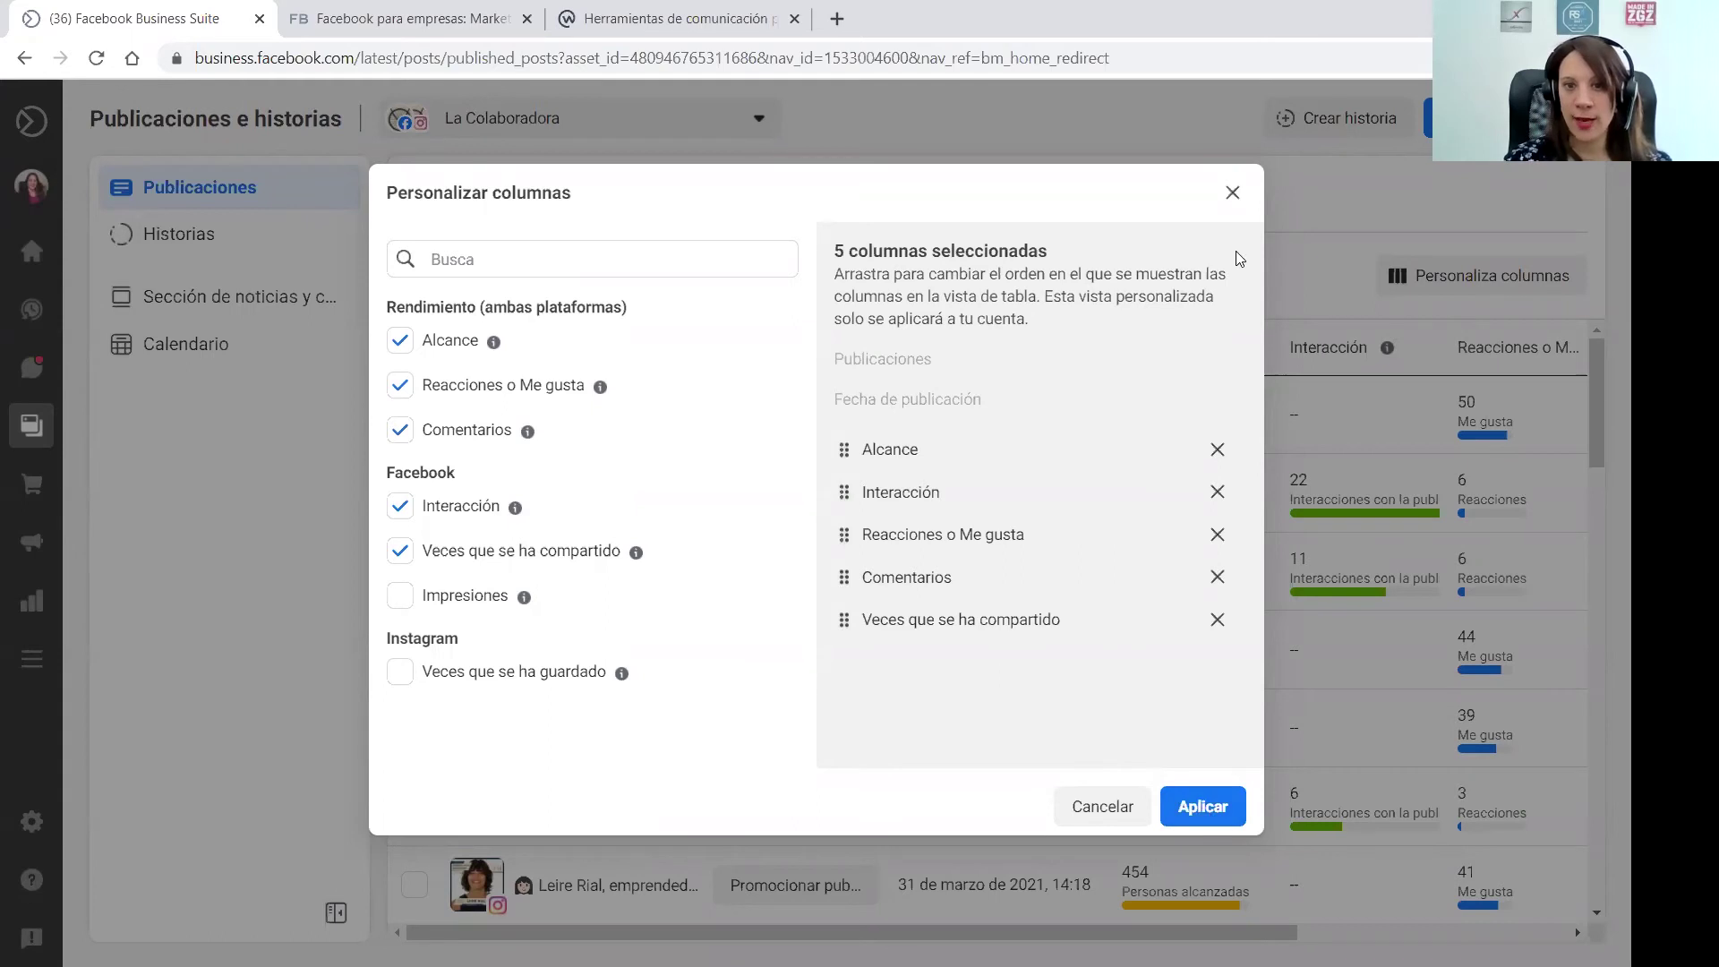
left_click(1234, 198)
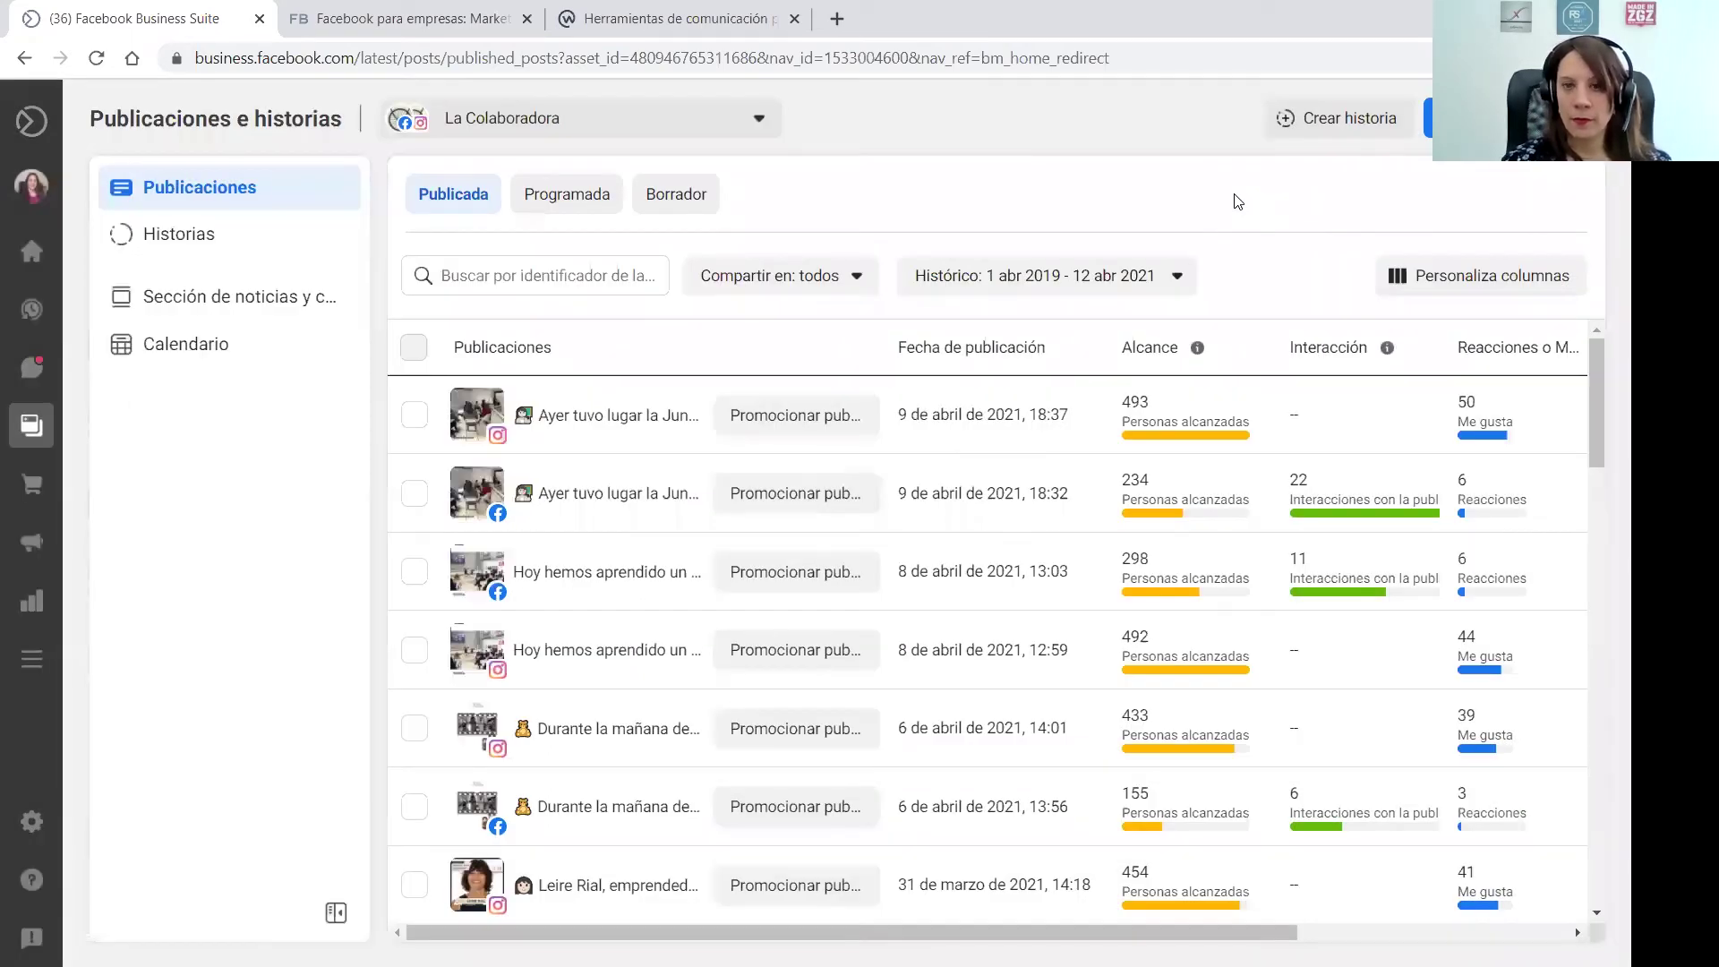
left_click(1040, 284)
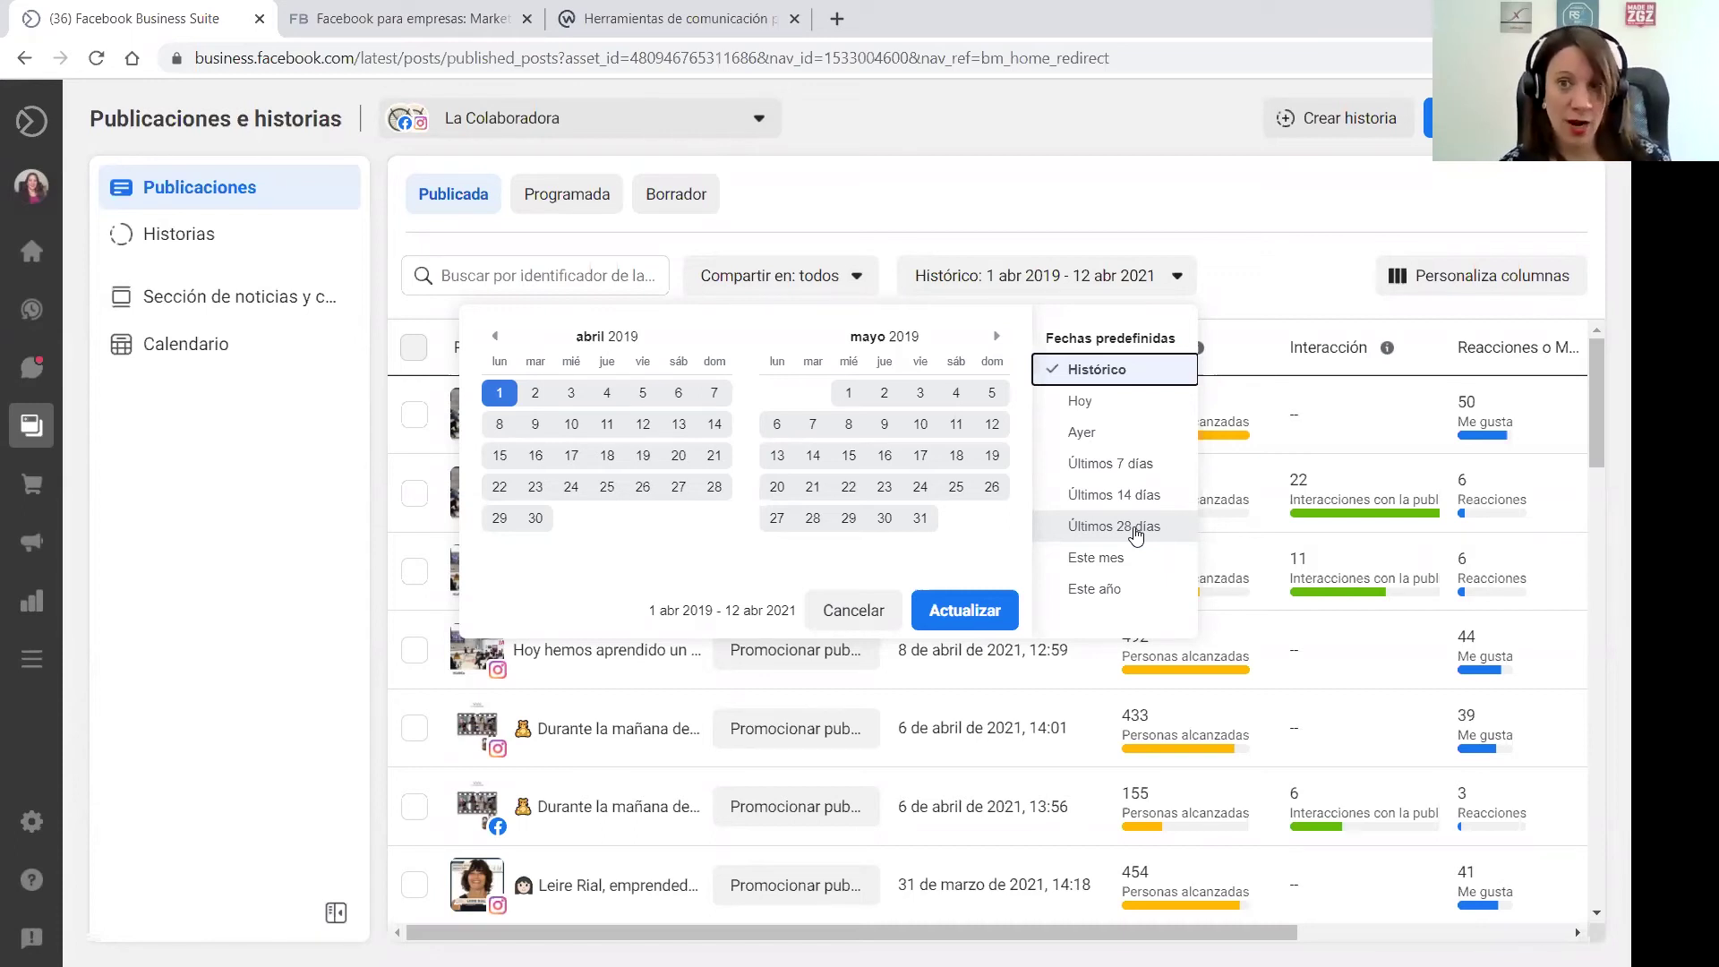
left_click(1254, 225)
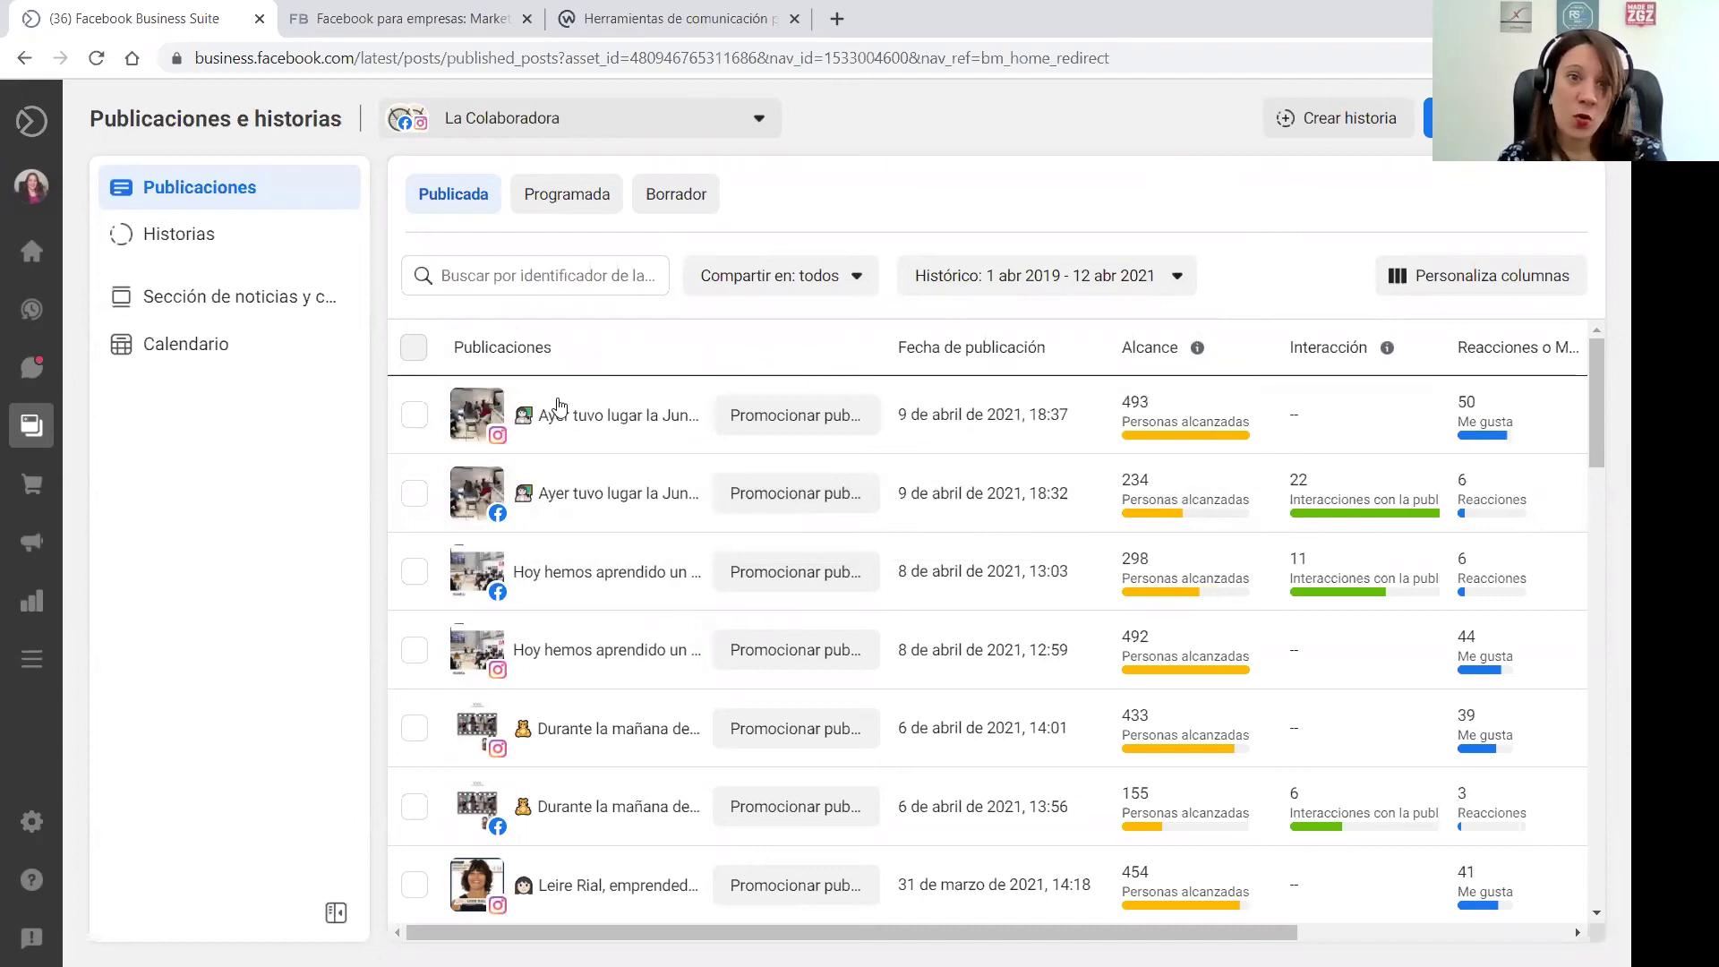
Check the scheduled posts and review the content calendar for April 2021 in weekly and monthly view
left_click(548, 197)
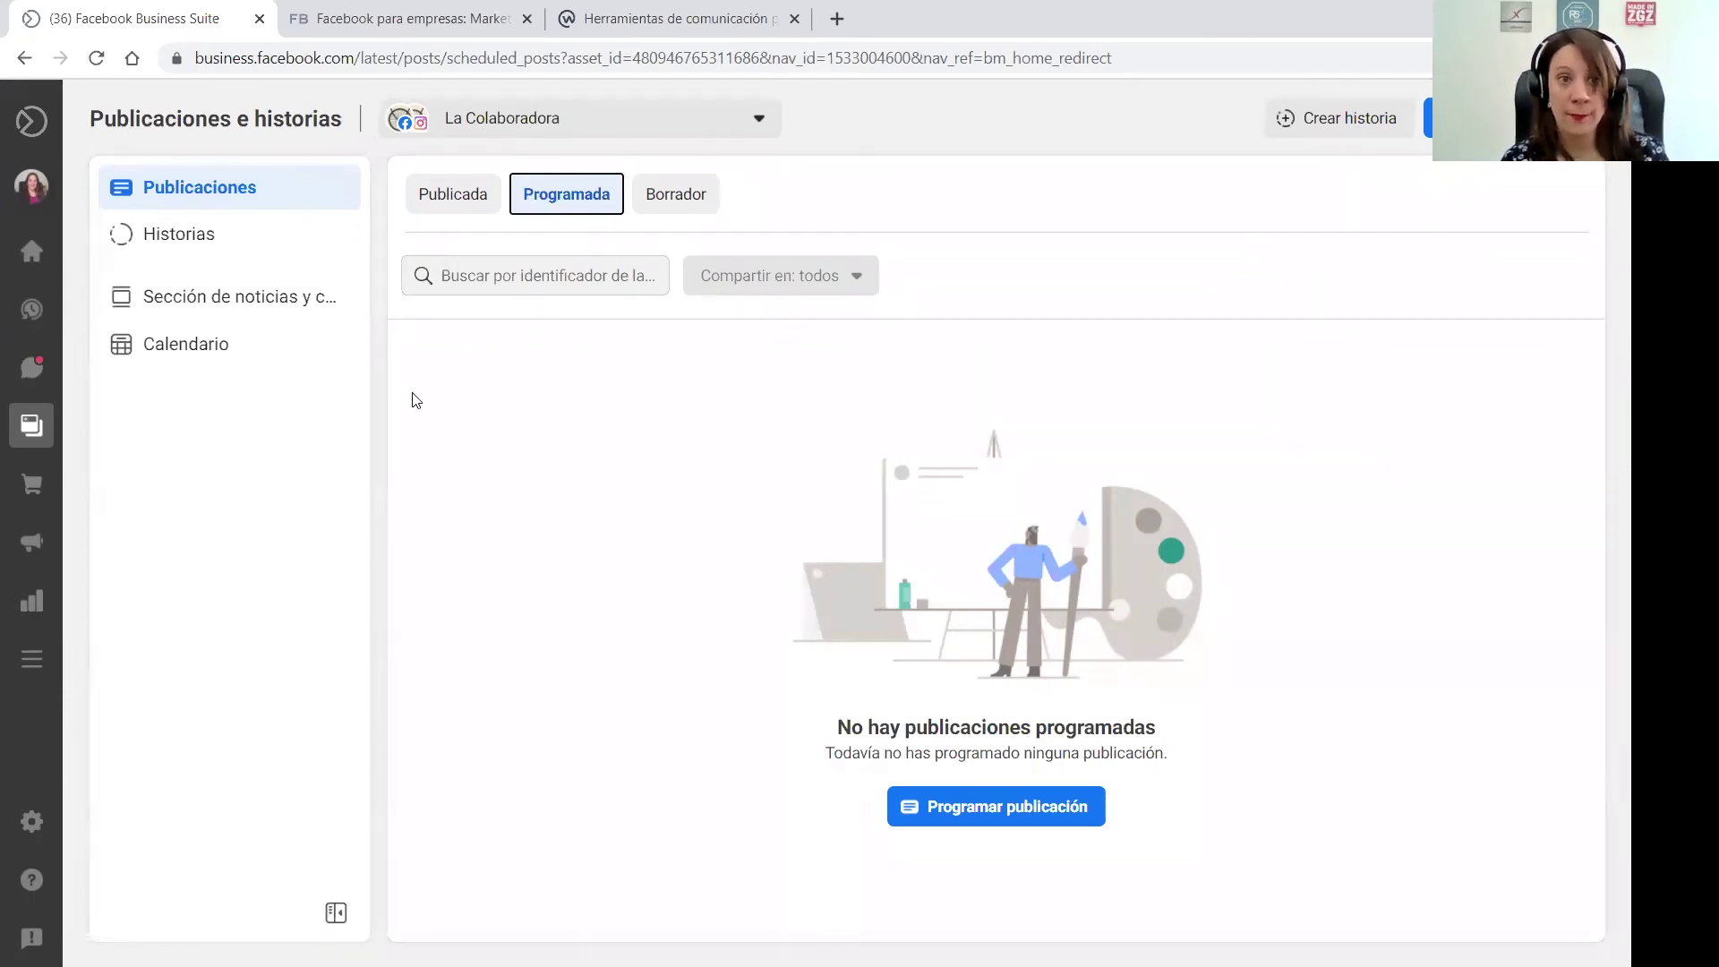
left_click(126, 356)
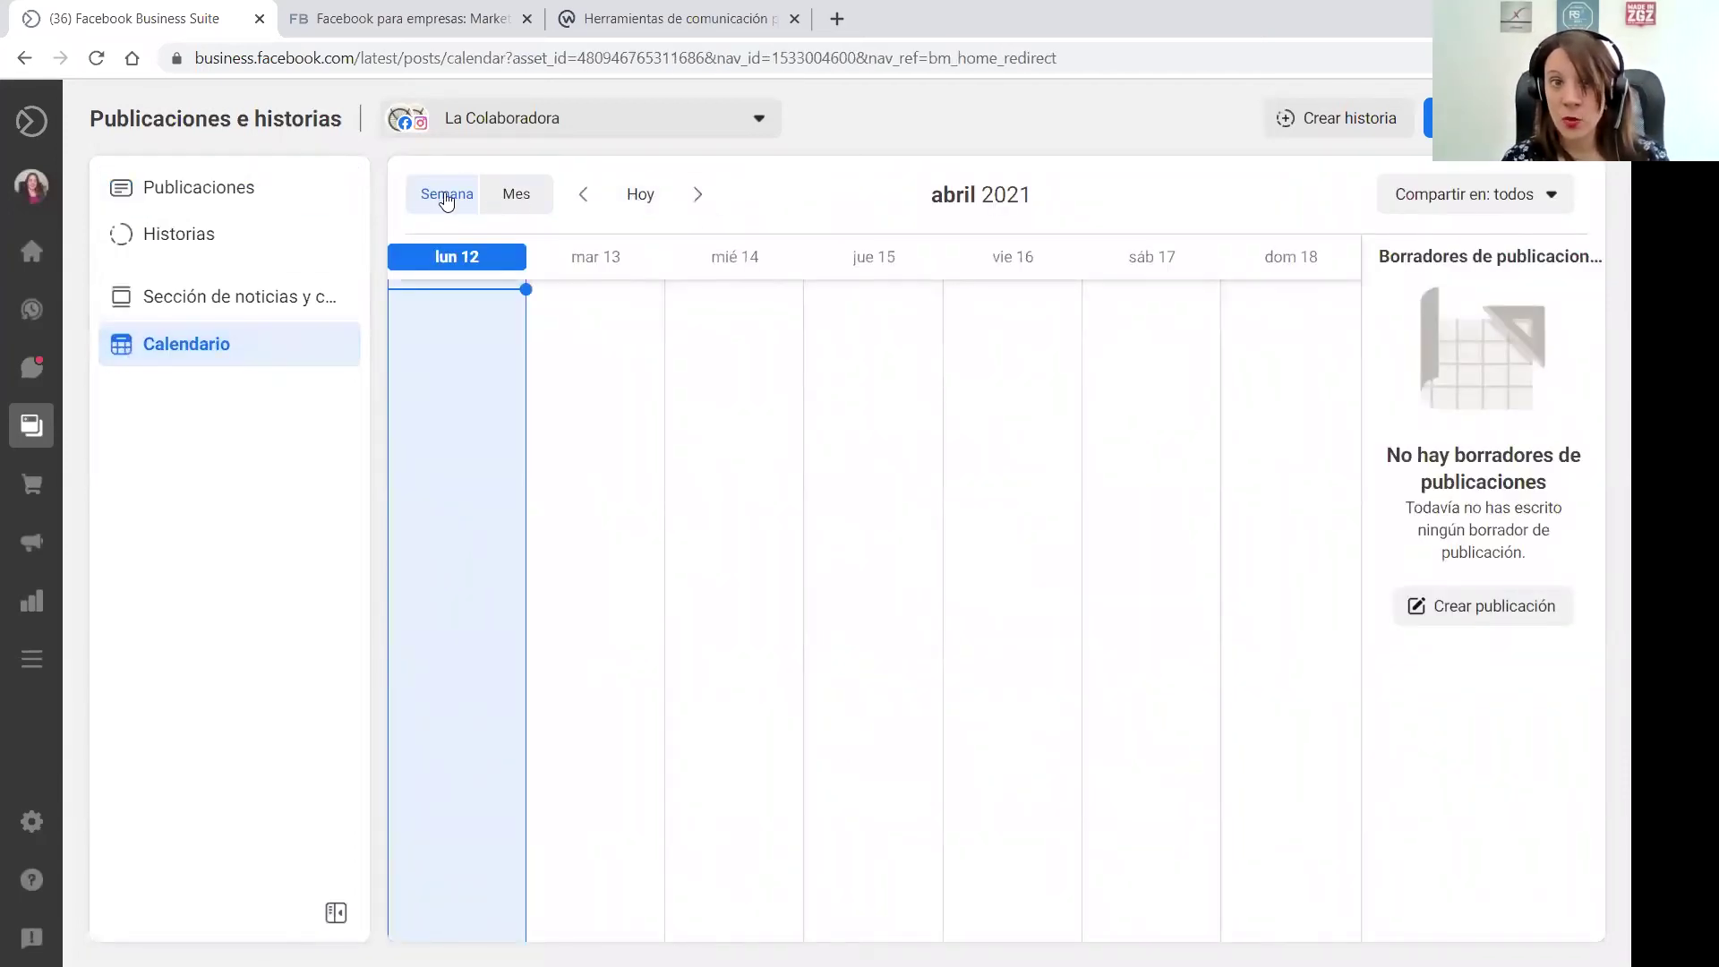
left_click(511, 195)
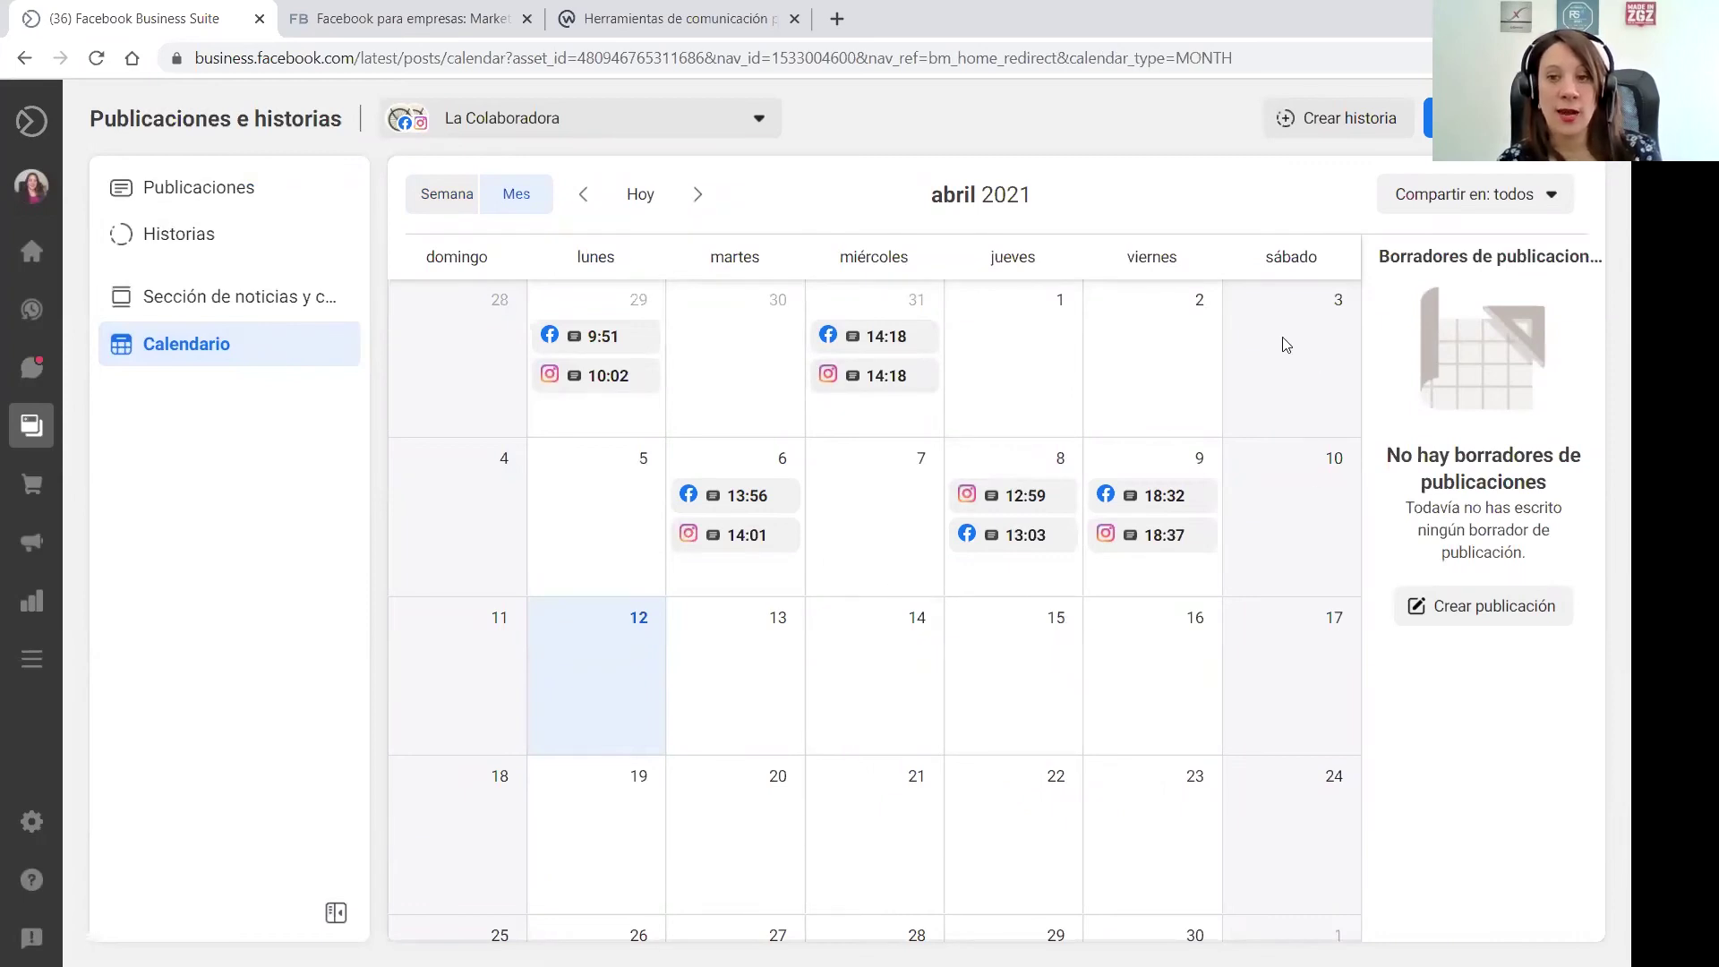
mouse_move(973, 557)
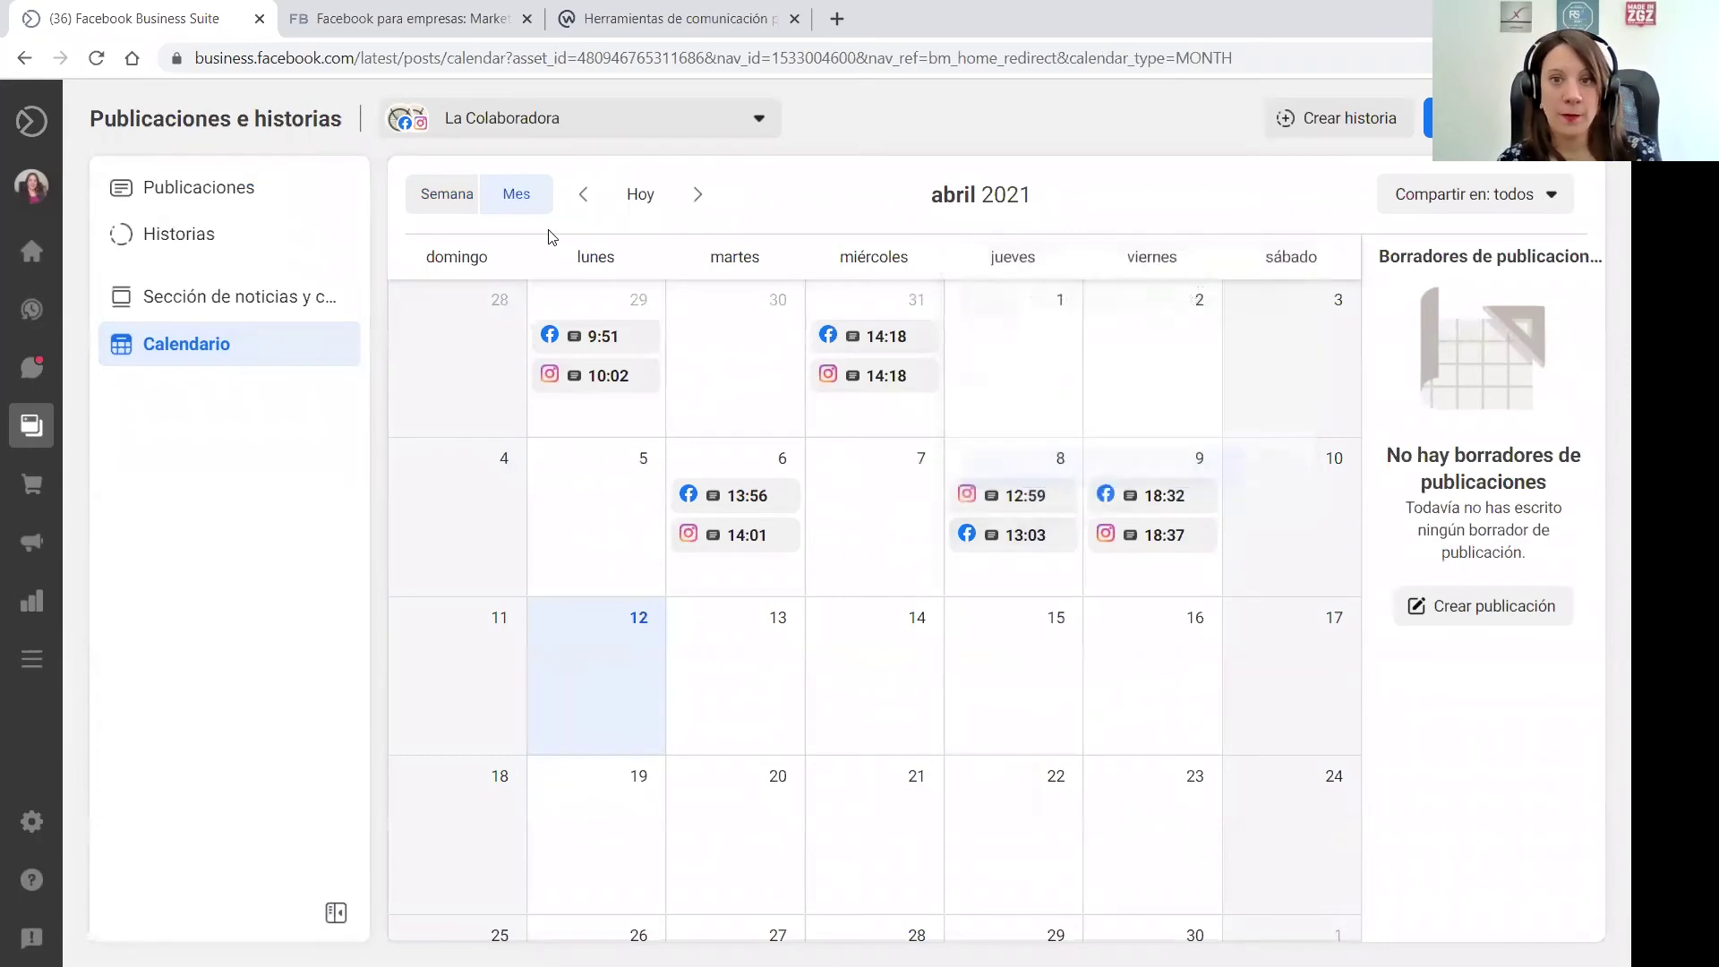
Review the active stories on Instagram and Facebook and check the scheduled stories
left_click(178, 235)
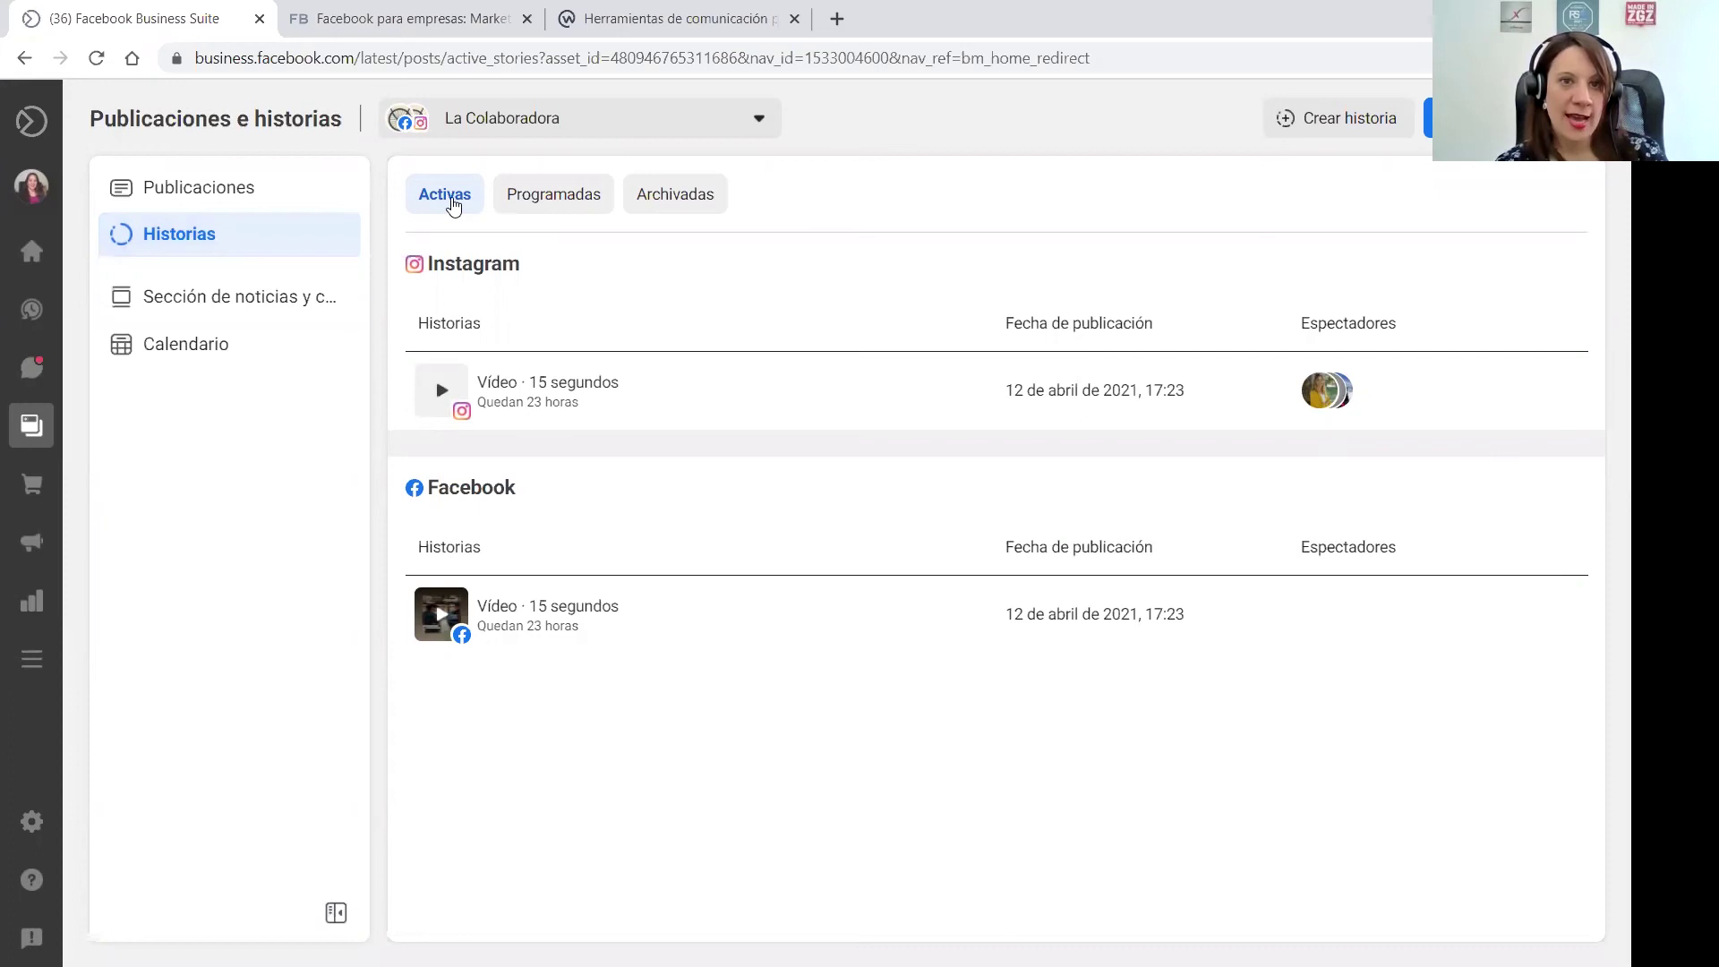
left_click(452, 205)
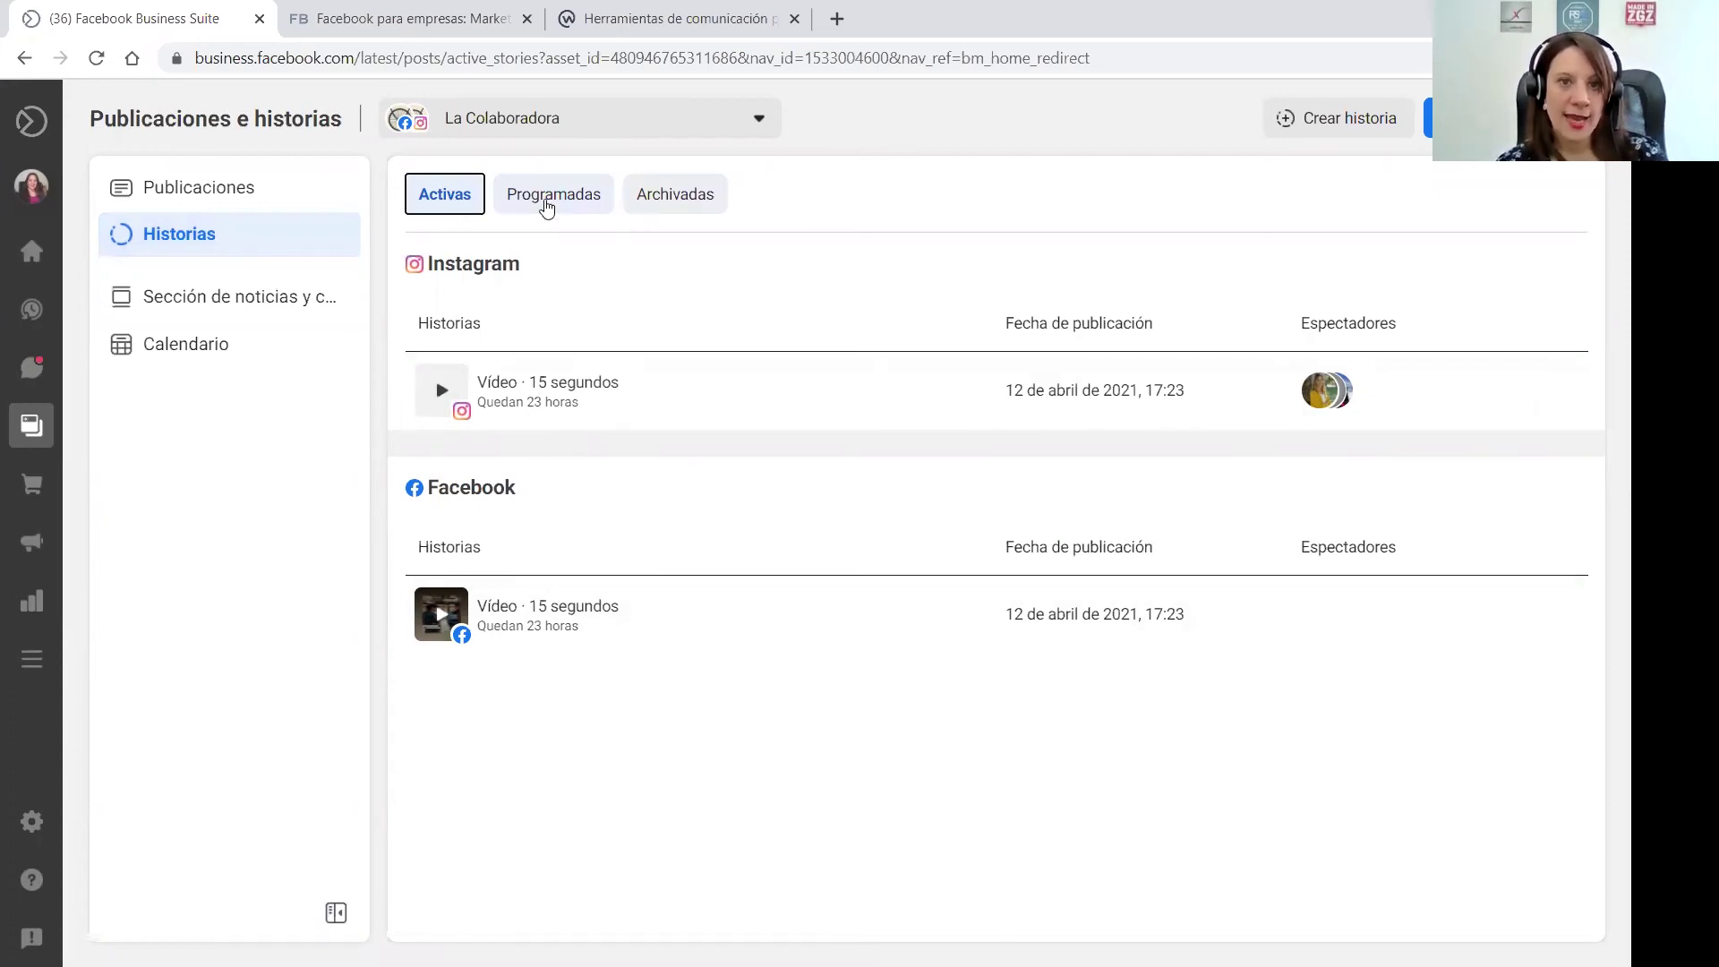
left_click(548, 204)
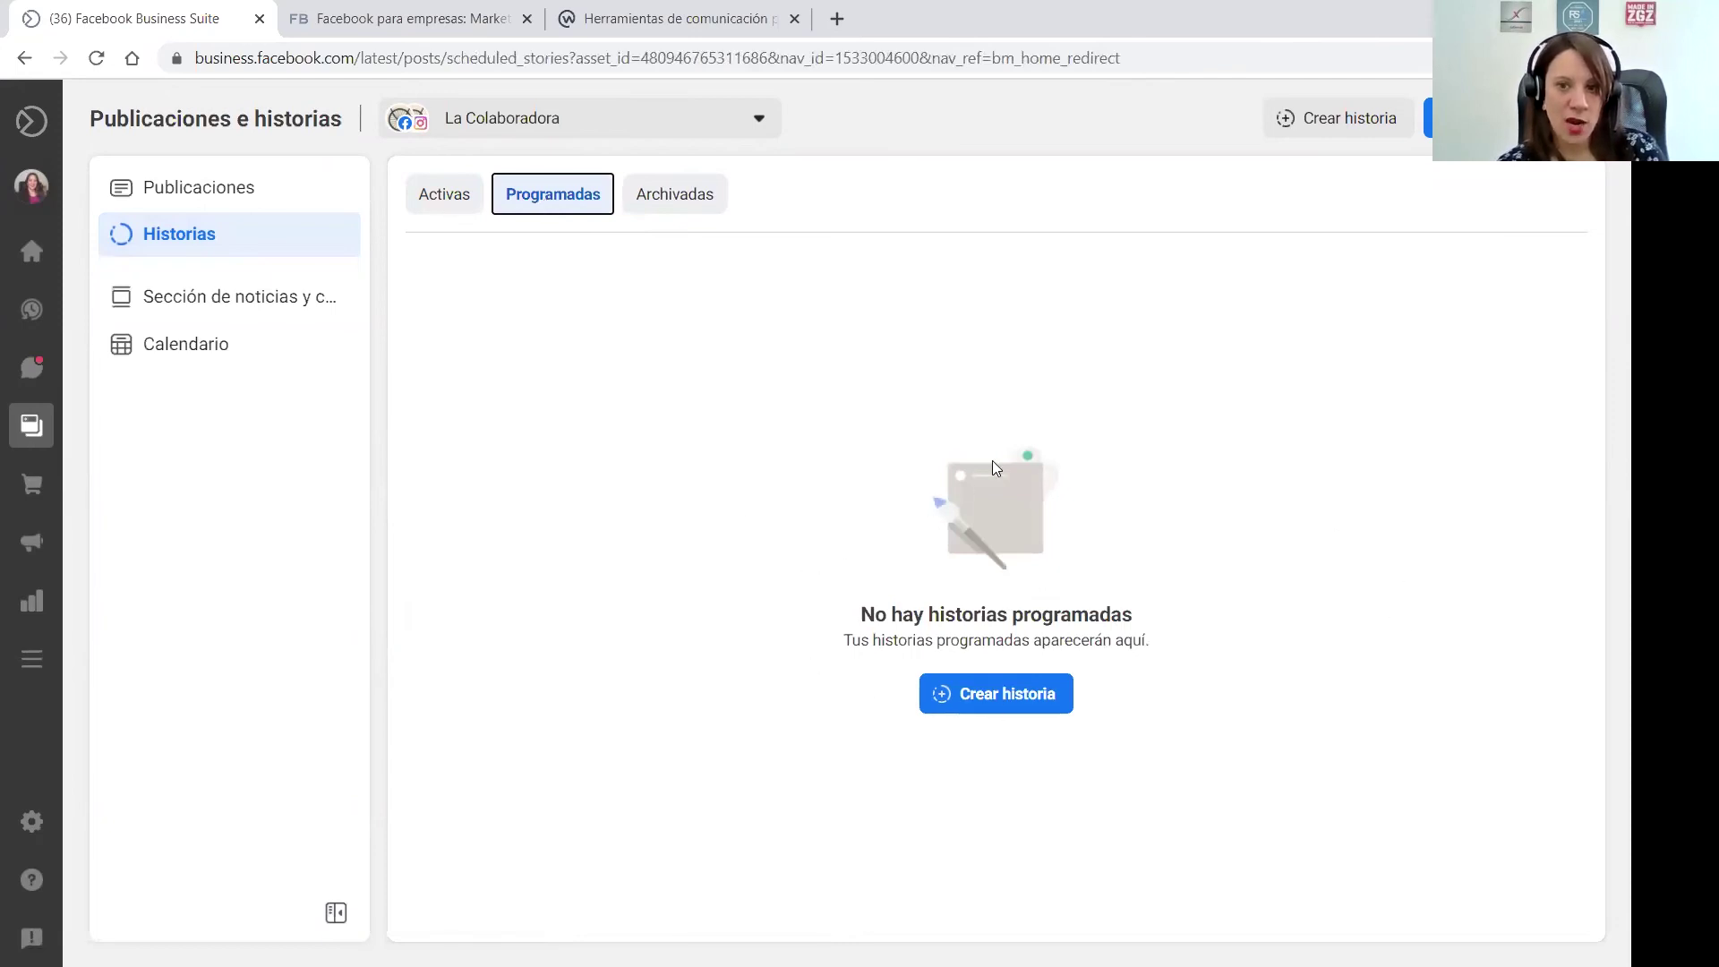
Start a new story shared to the Facebook page and Instagram account, and upload the portrait photo "0 (1)"
left_click(1004, 700)
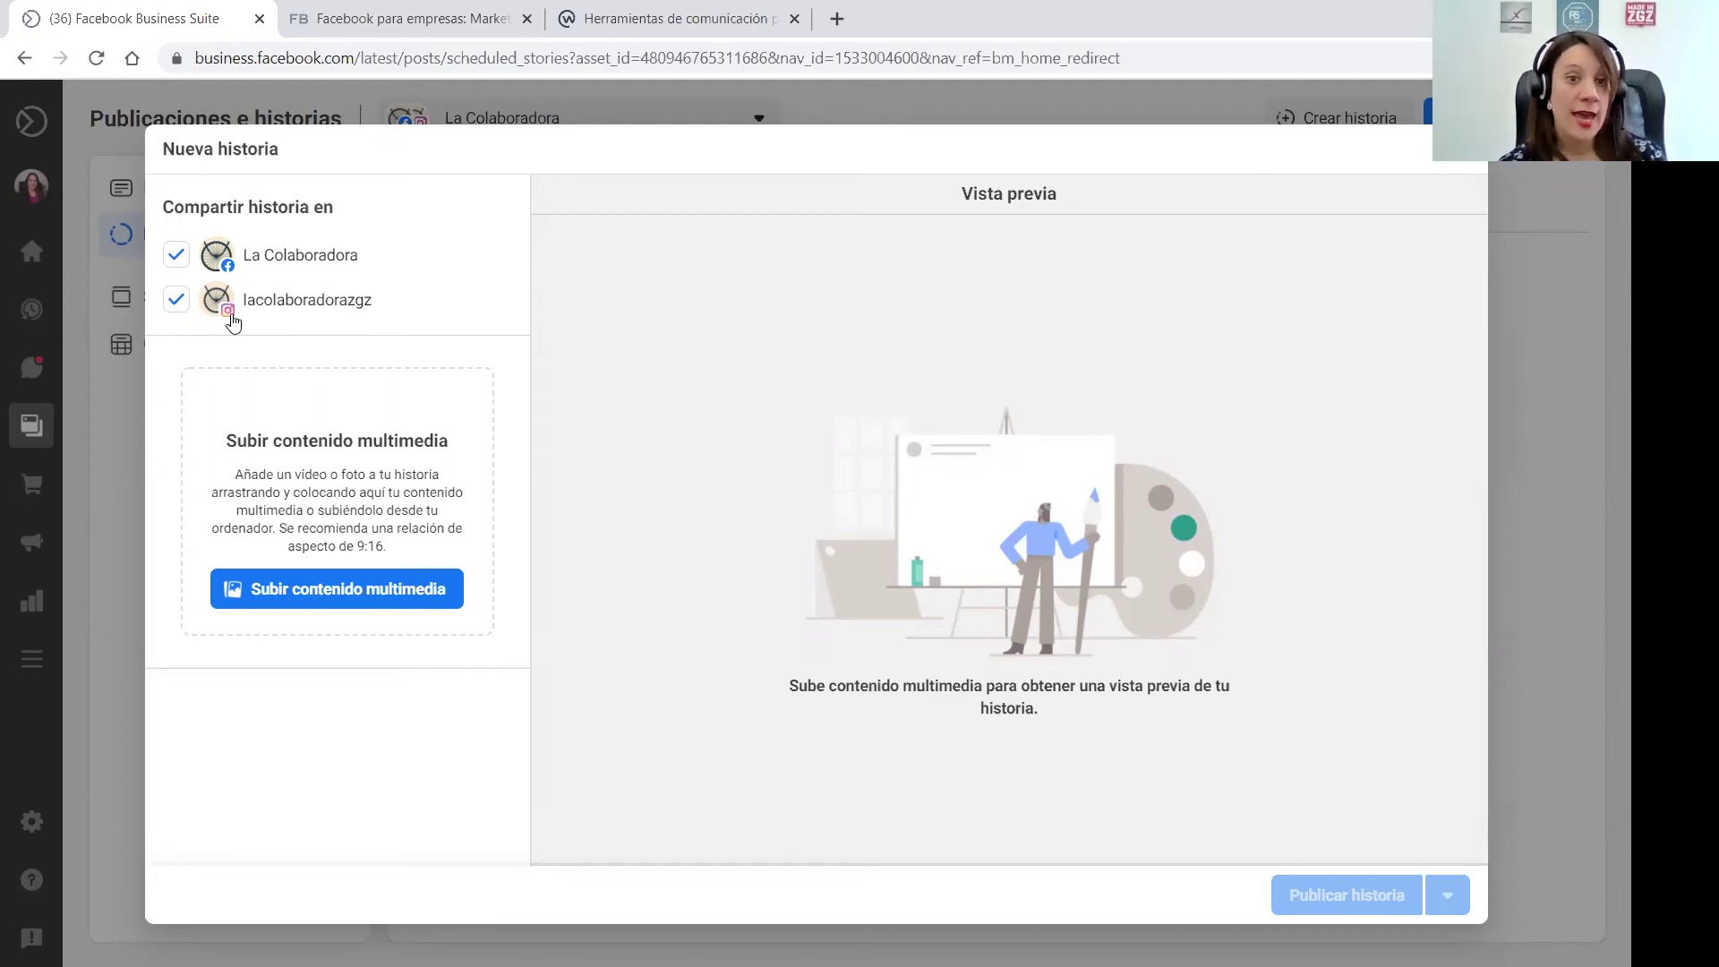
left_click(326, 589)
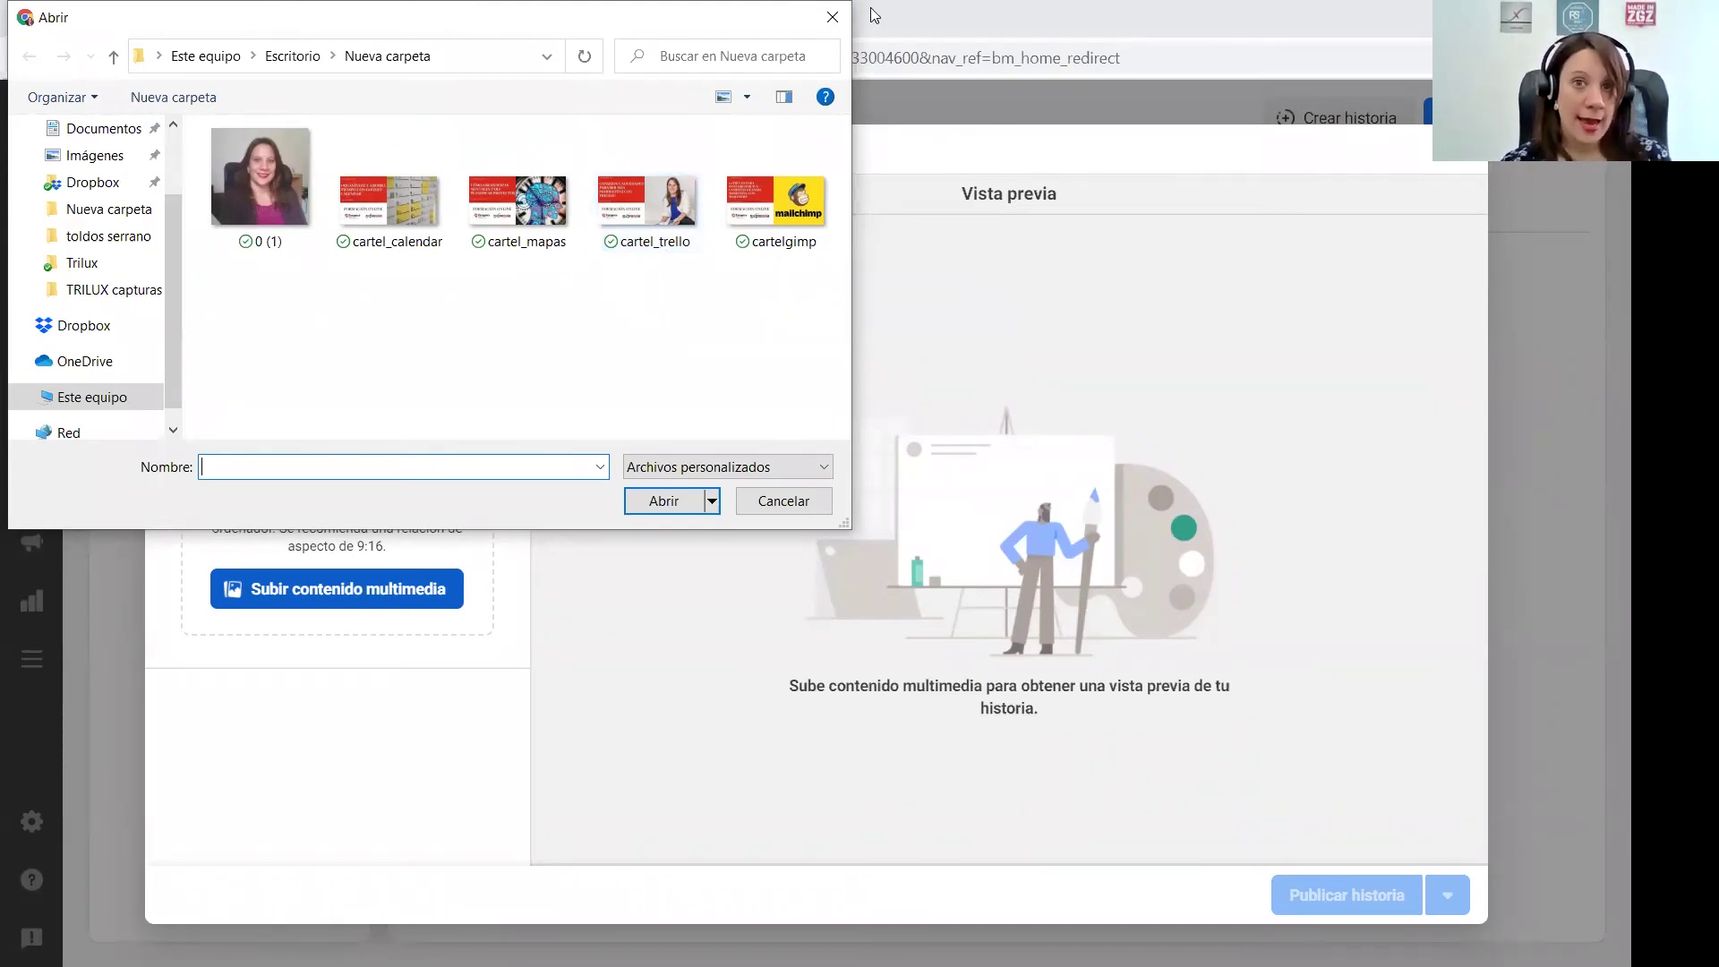
left_click(832, 16)
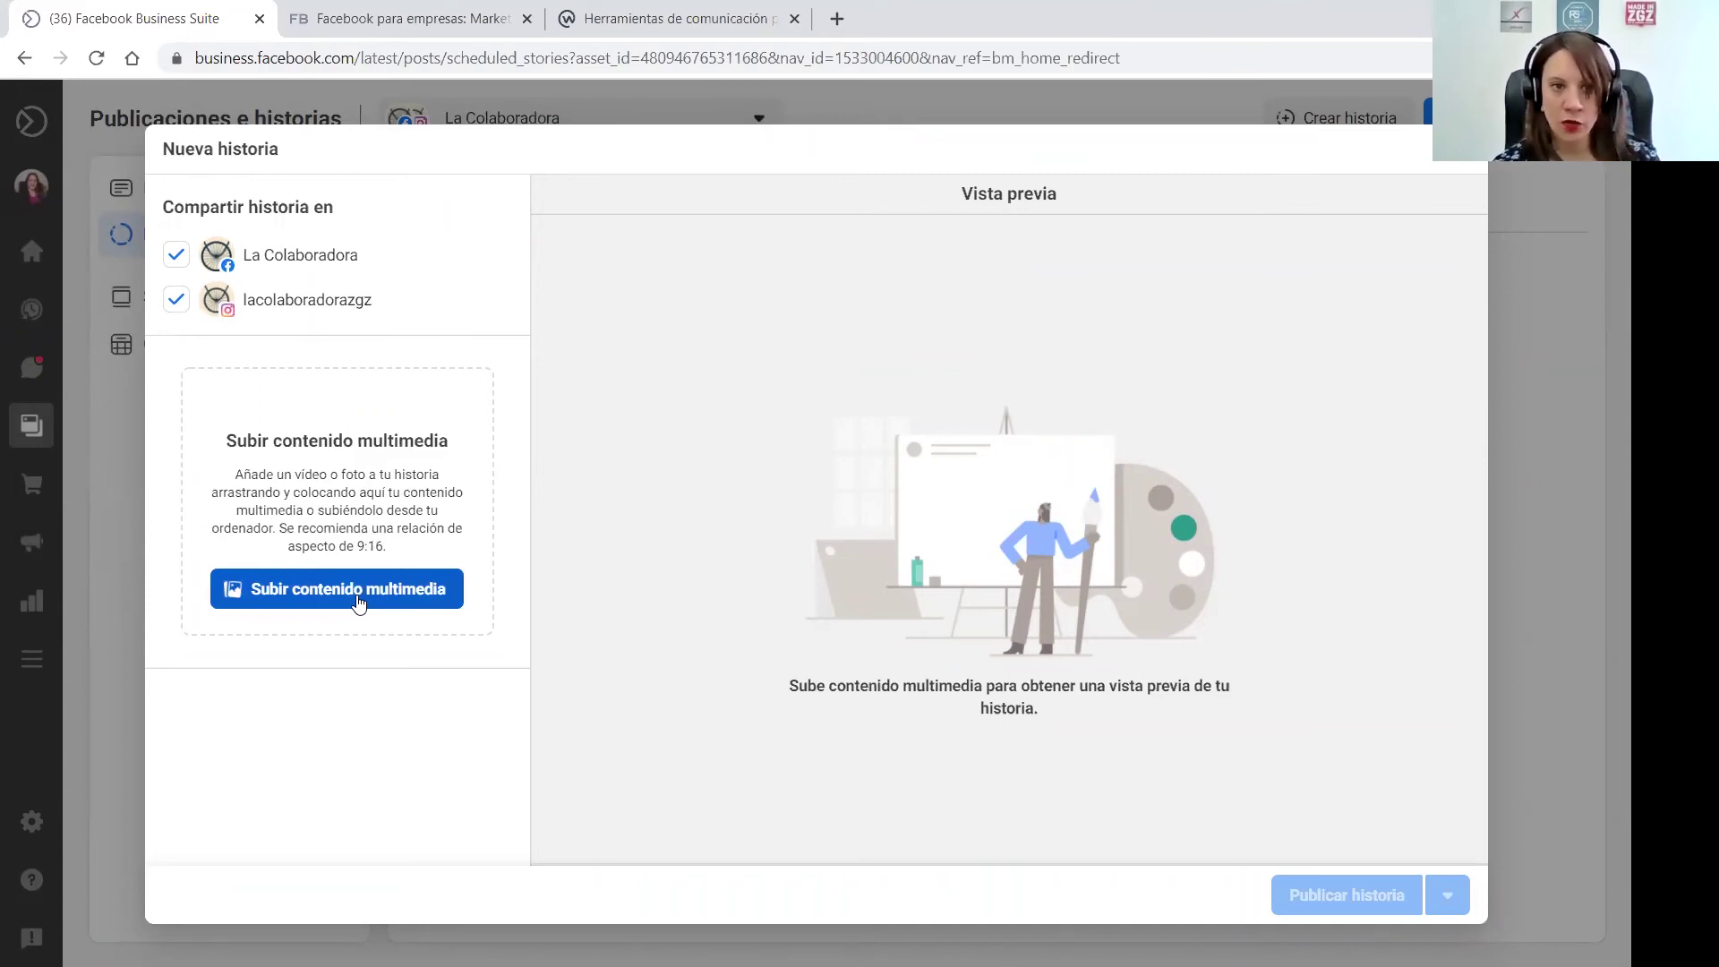
left_click(358, 600)
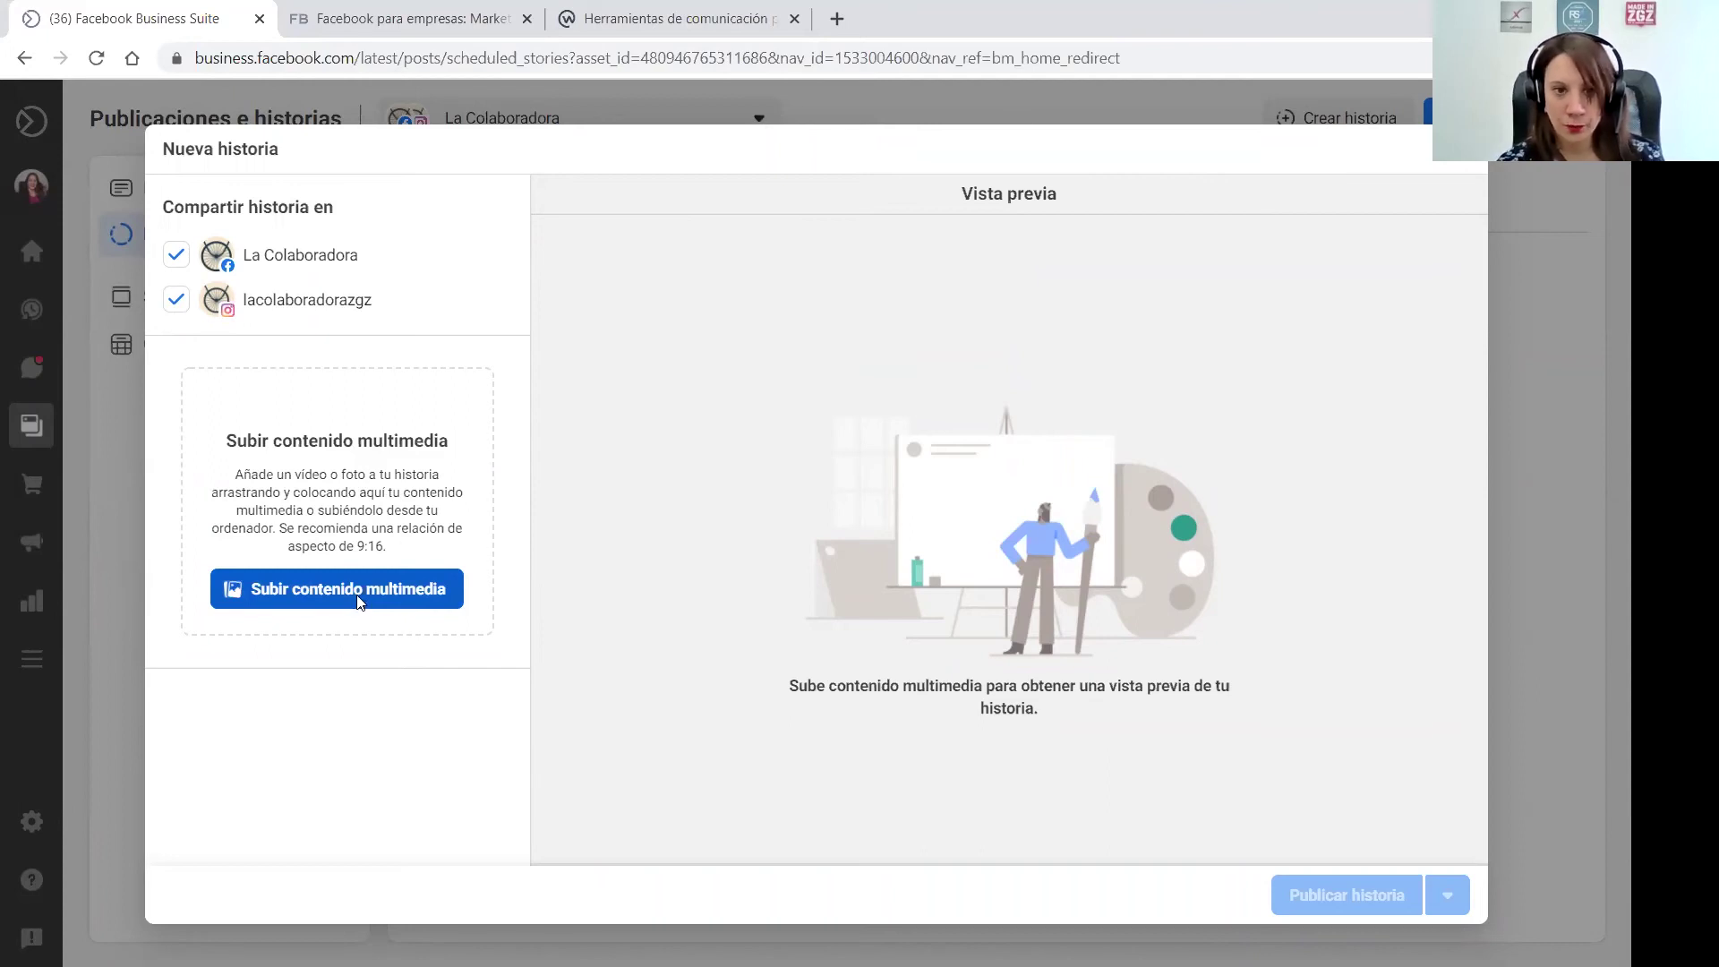
left_click(287, 204)
double_click(287, 204)
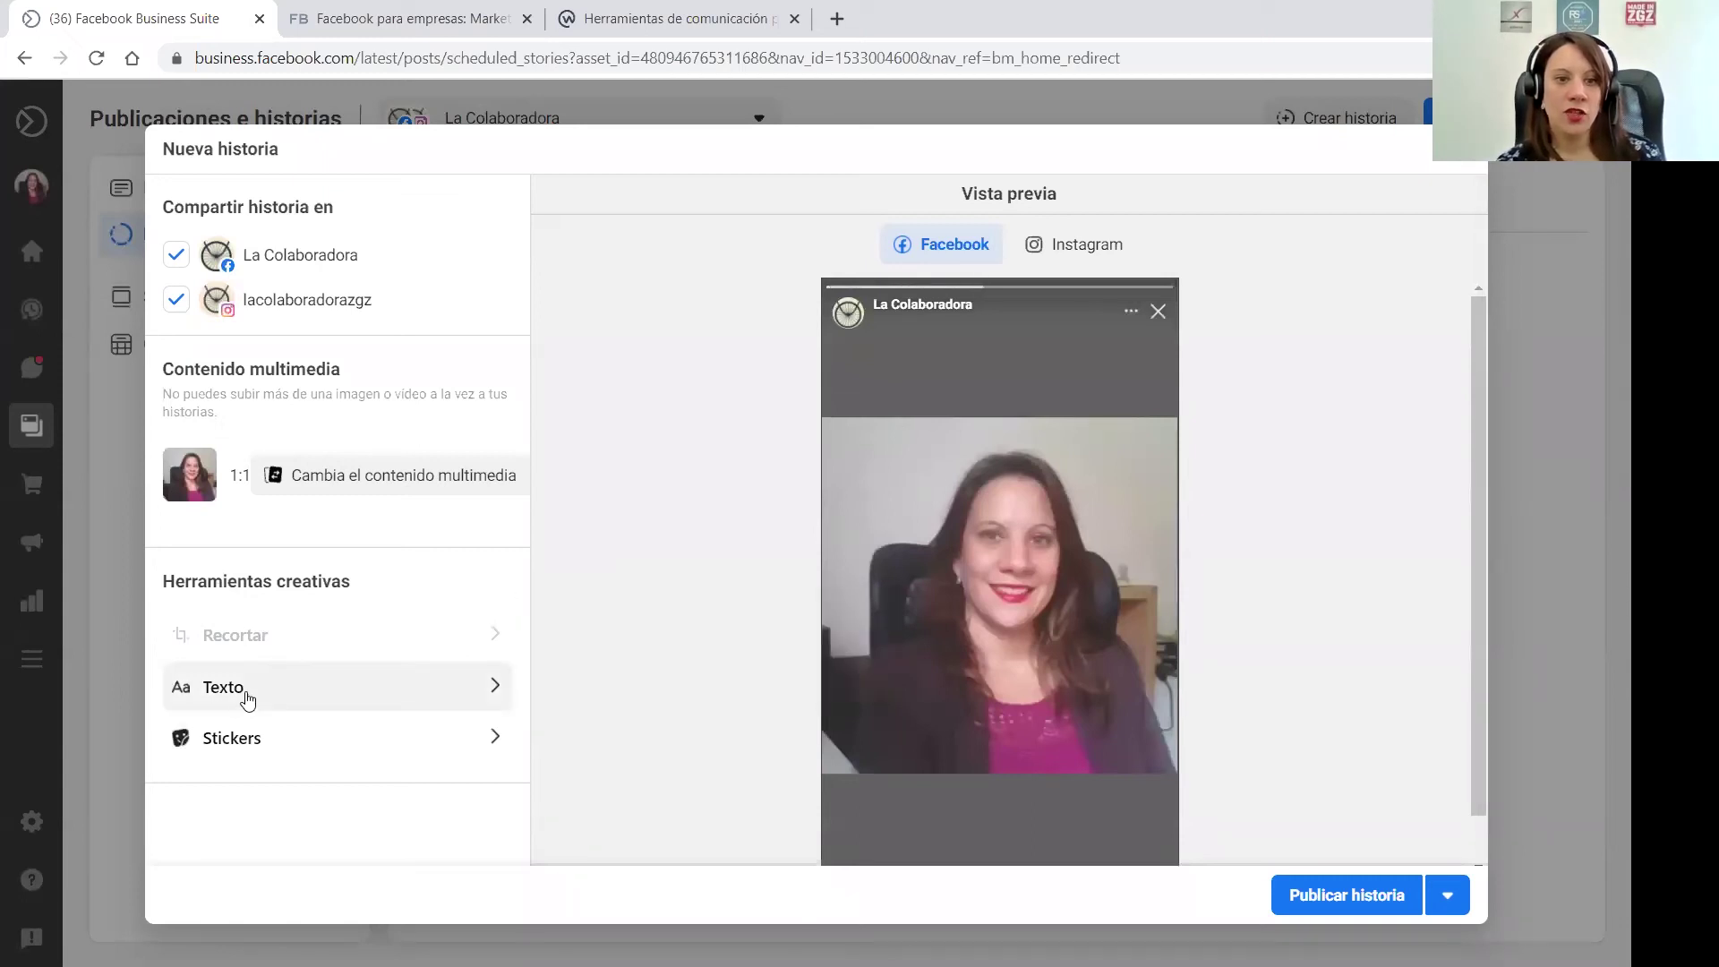
Look at the story's text options and place the smiling heart sticker over the photo's lower-right corner
left_click(239, 697)
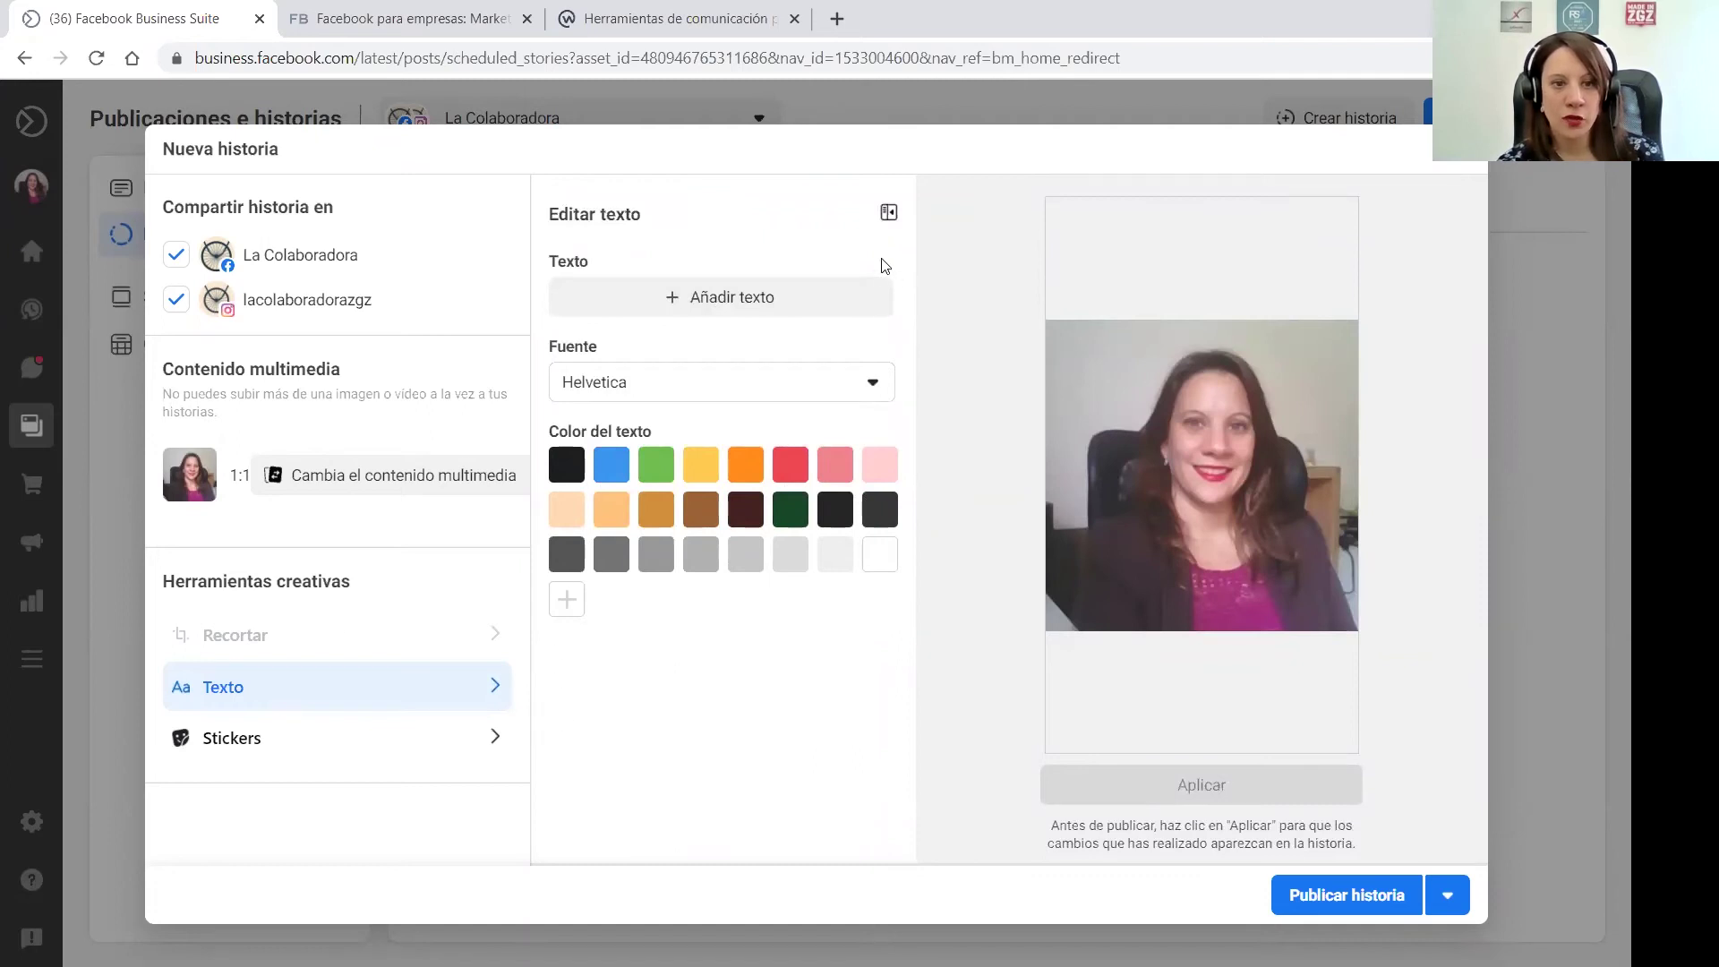
left_click(262, 739)
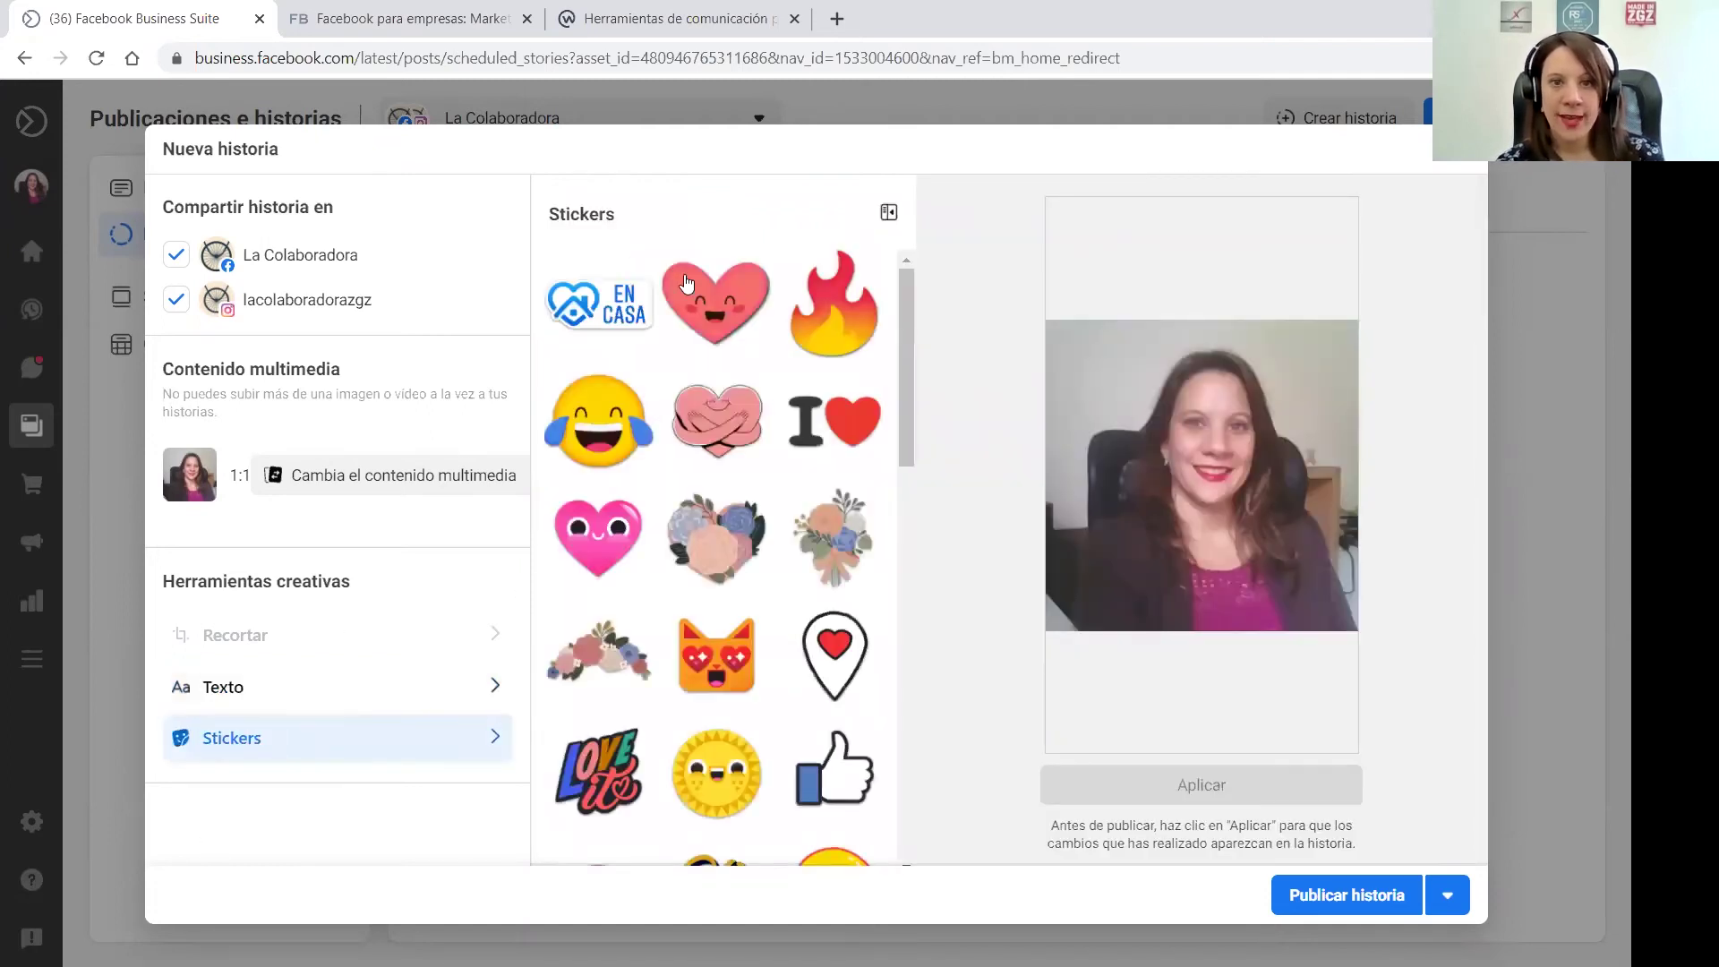
left_click(686, 283)
left_click_drag(1164, 456, 1343, 635)
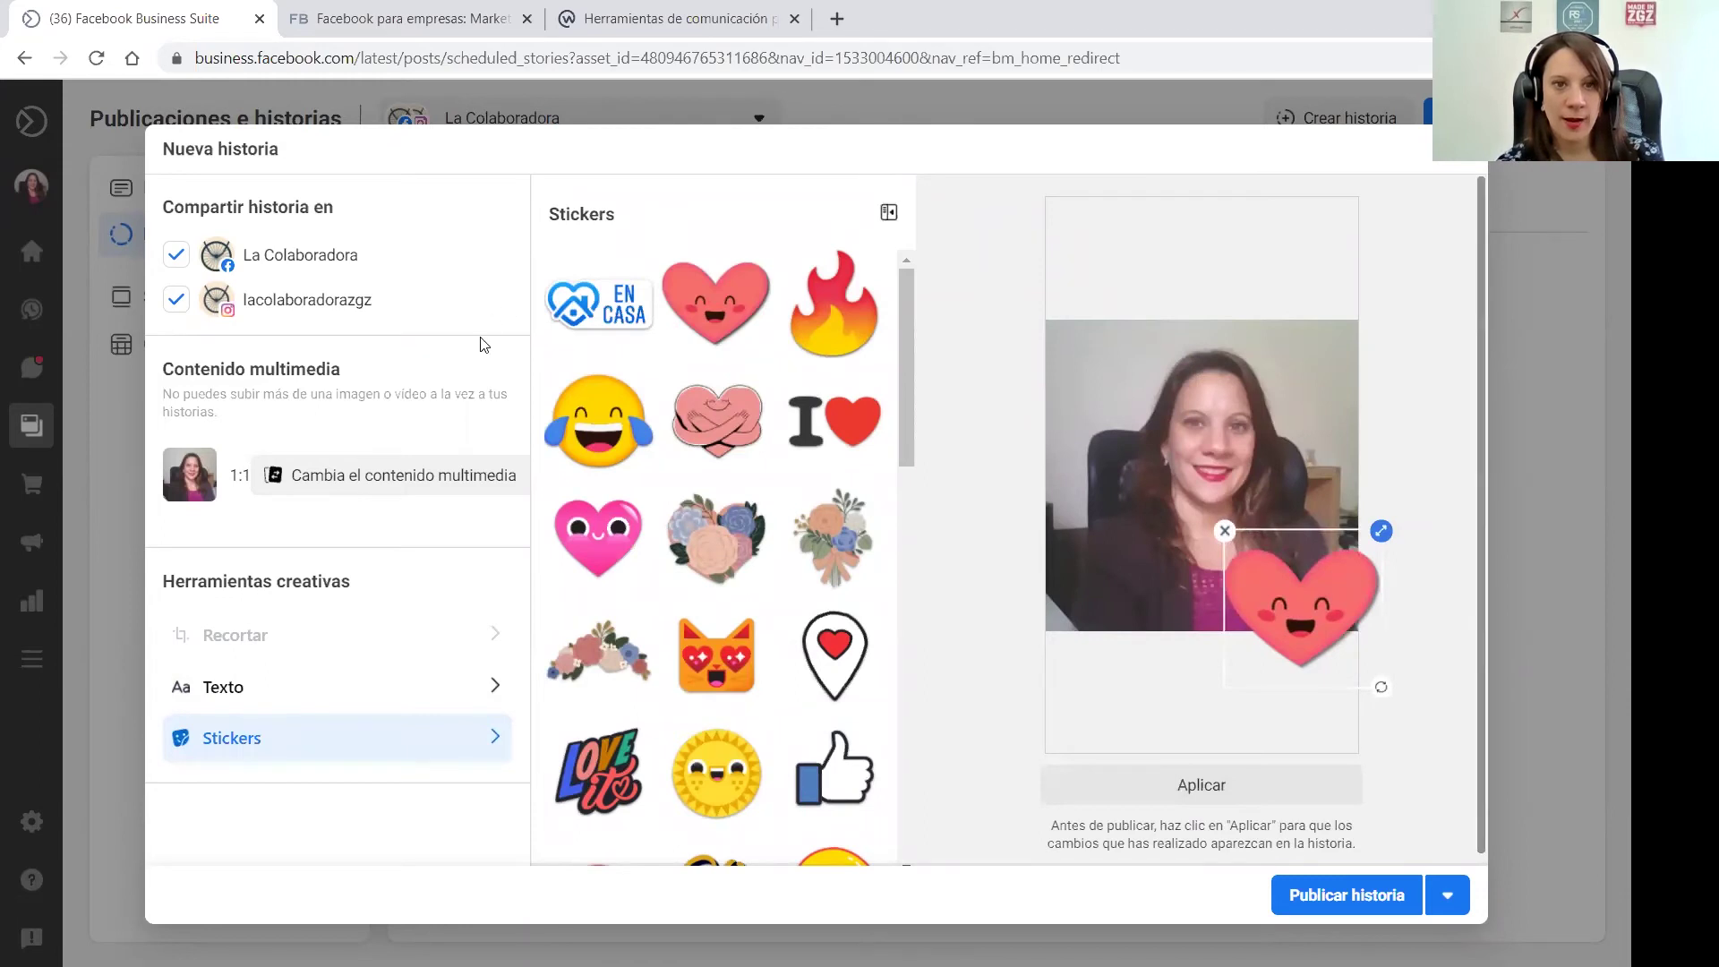
Check the story's text and scheduling options, and cancel the story, discarding its changes
left_click(301, 702)
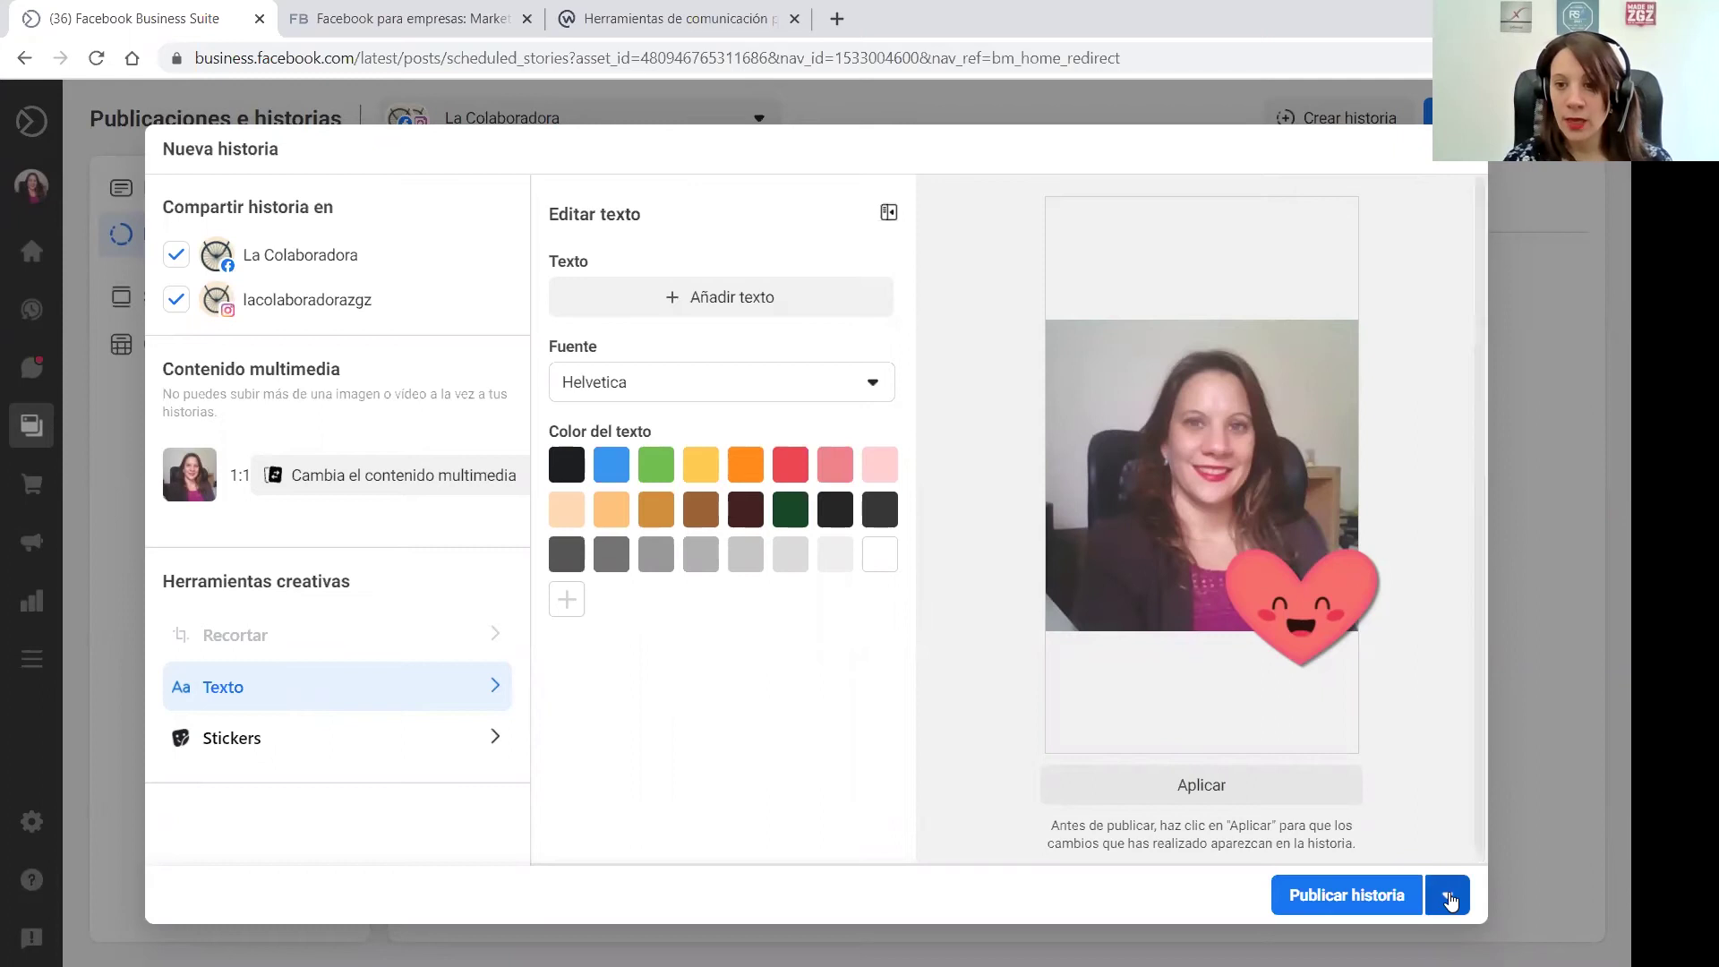
left_click(1448, 896)
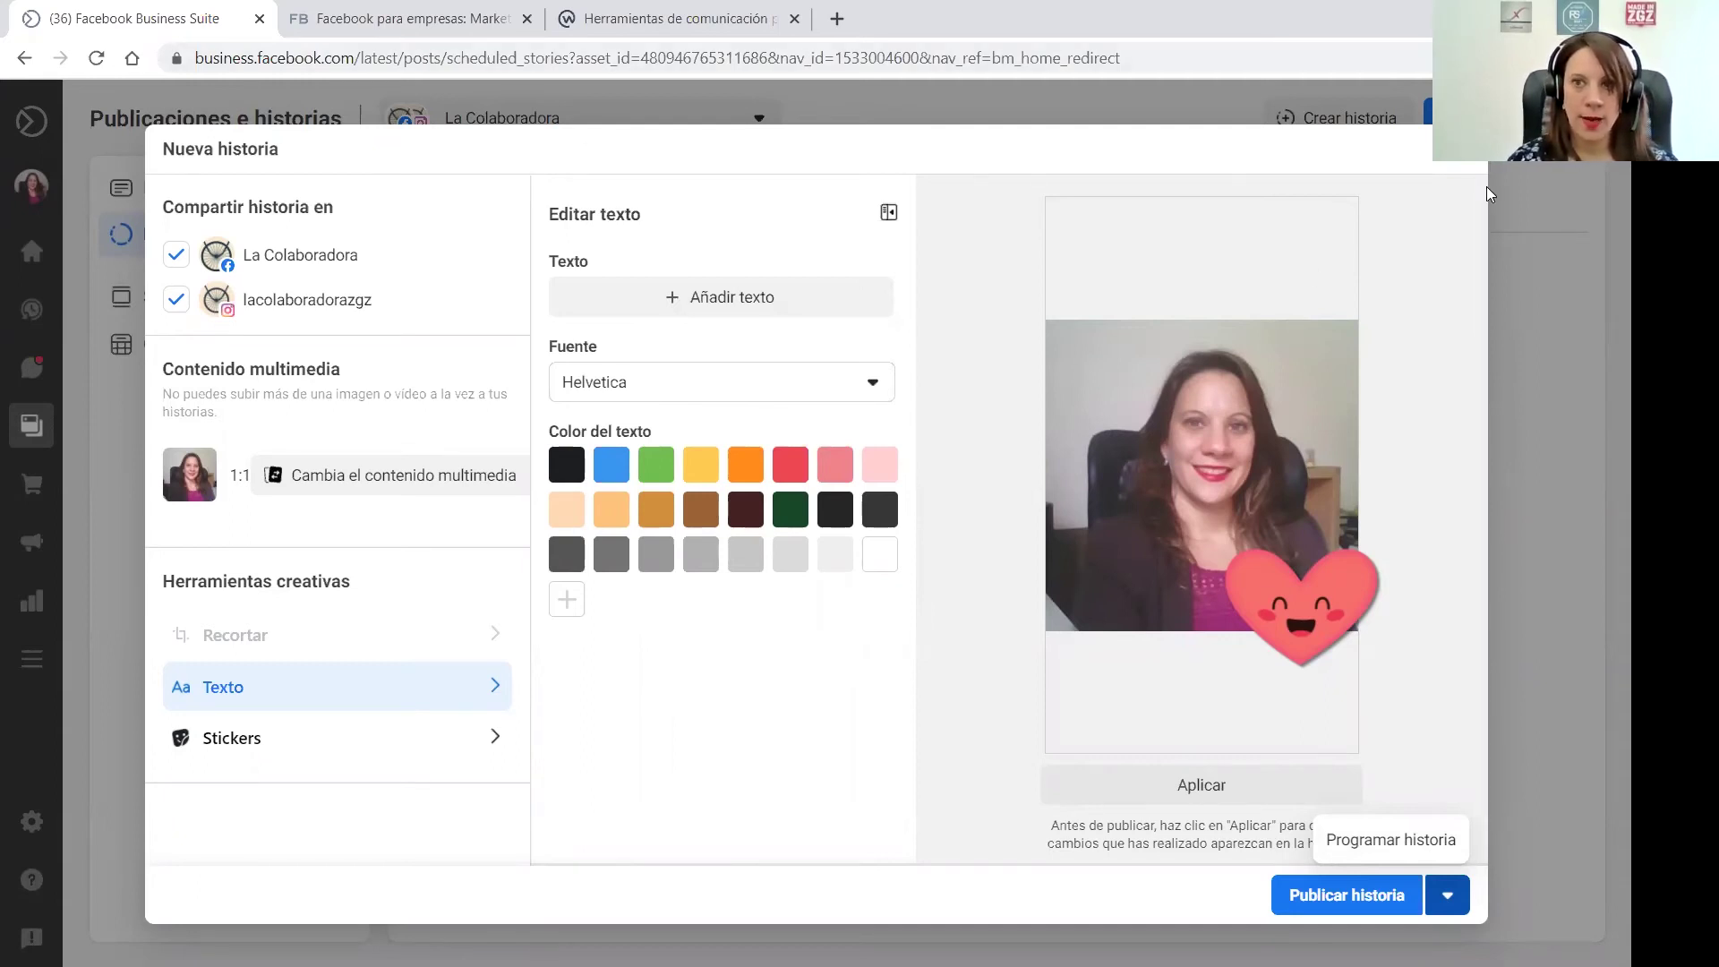
key("Escape")
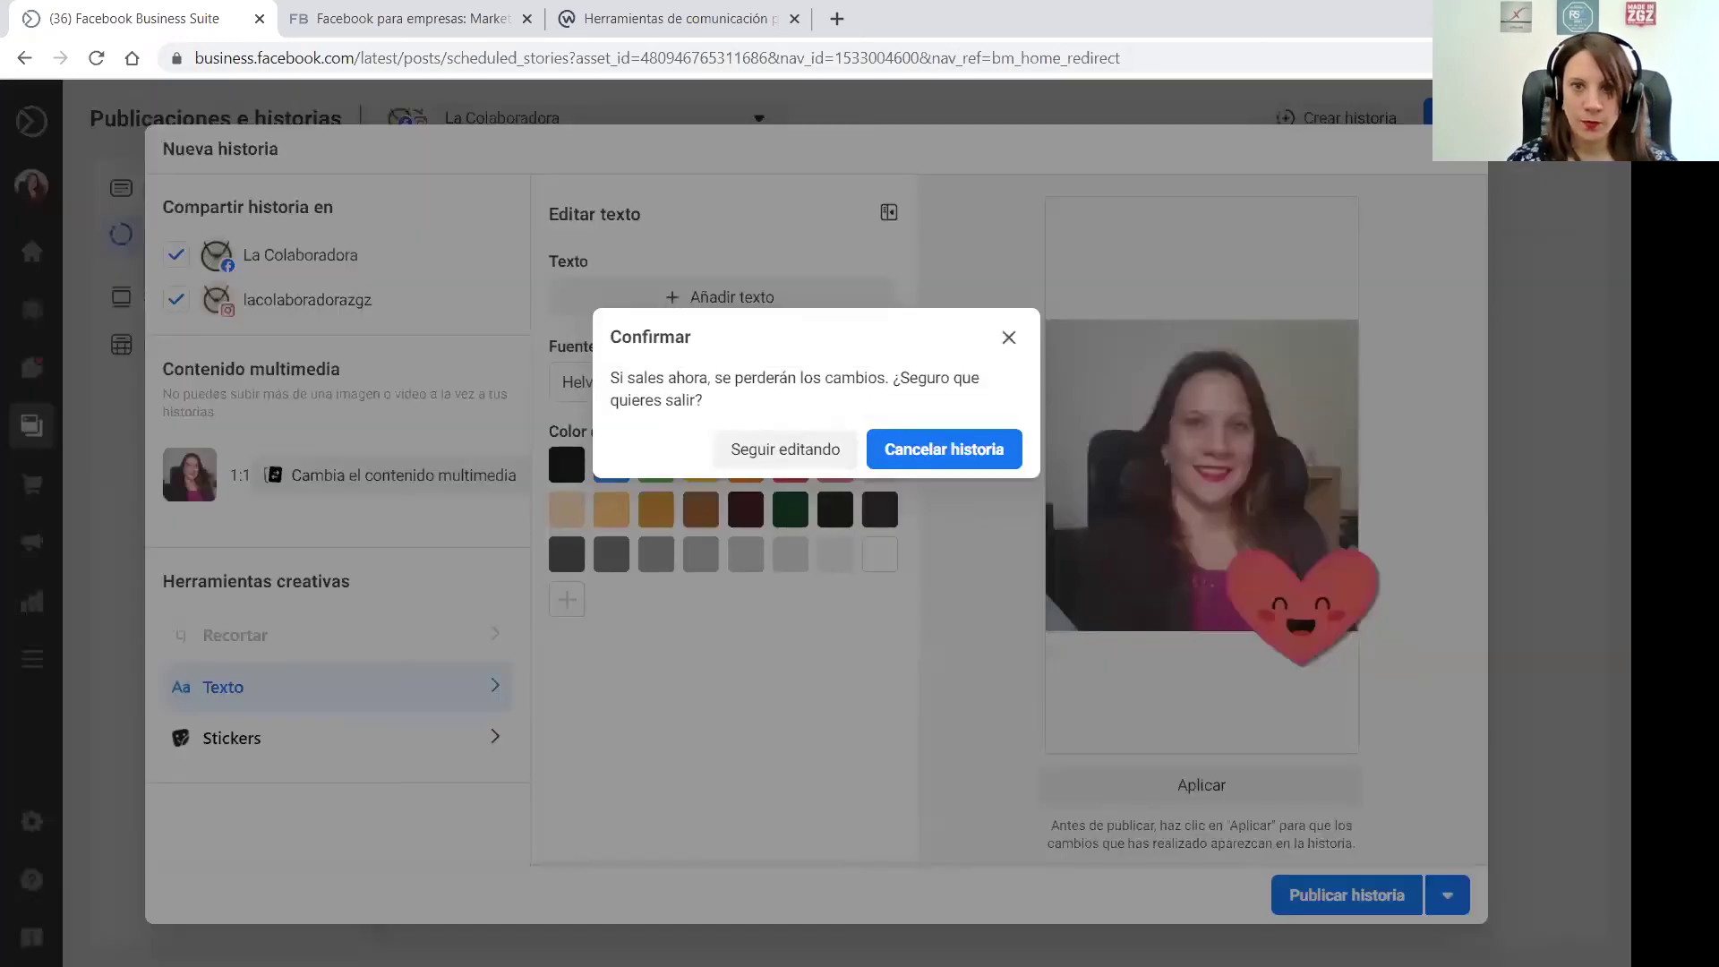
left_click(931, 447)
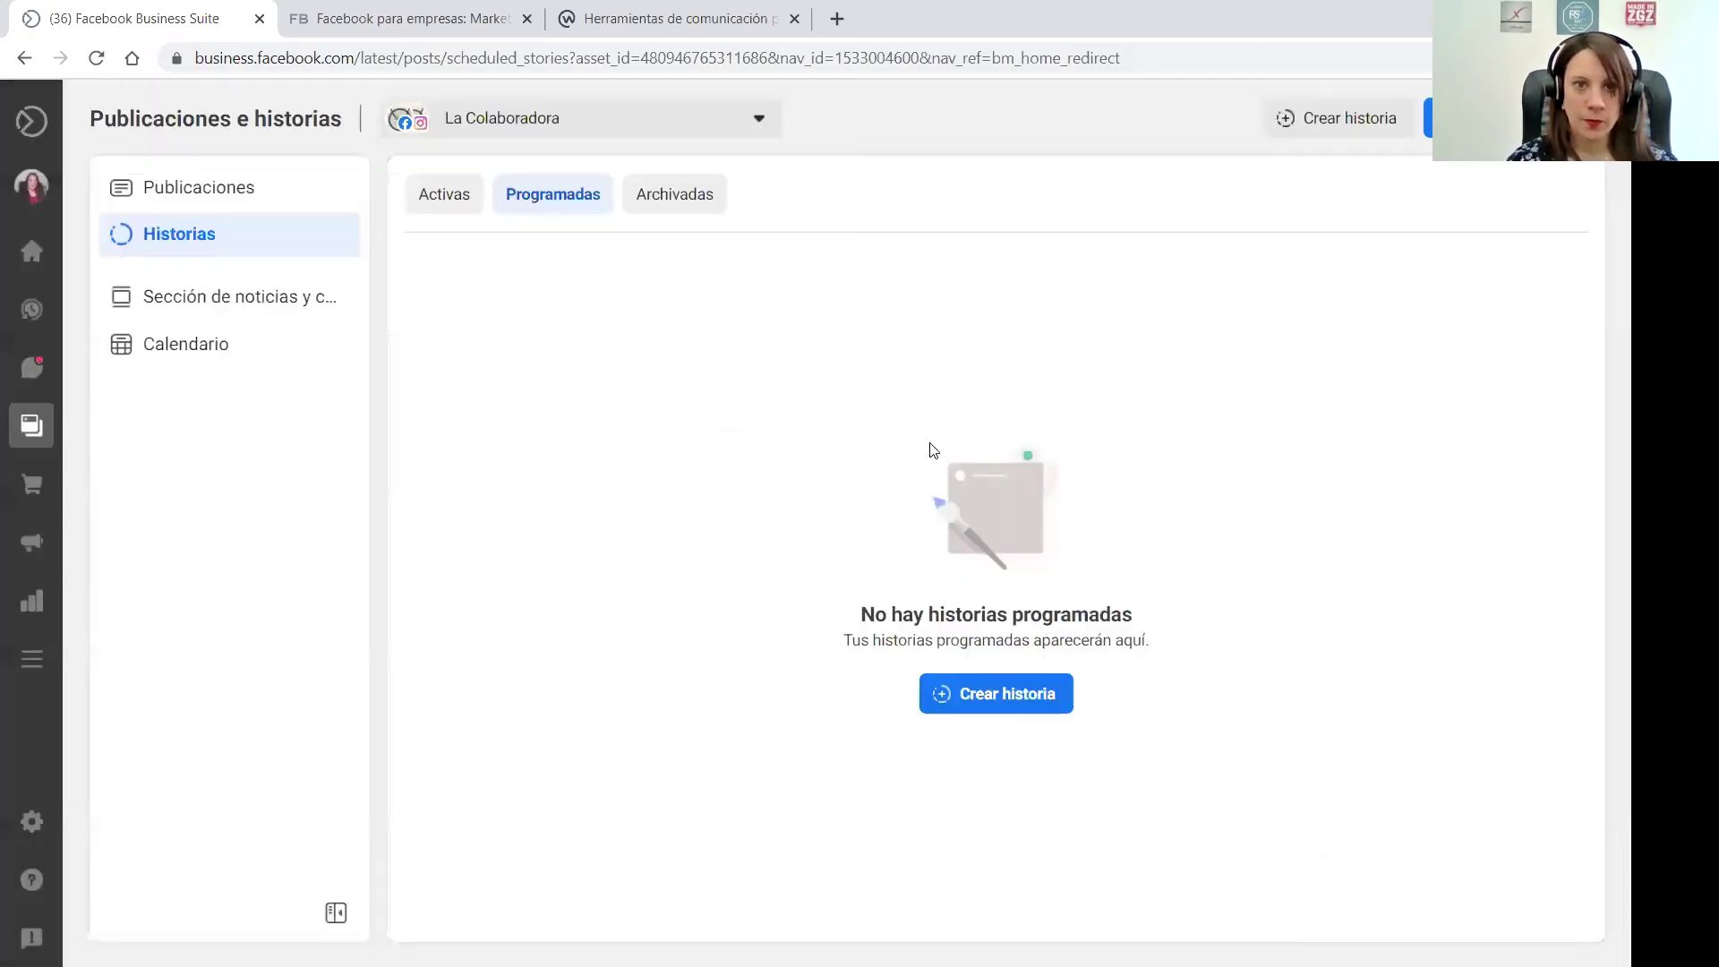
Browse the list of archived stories with their publication dates
left_click(692, 206)
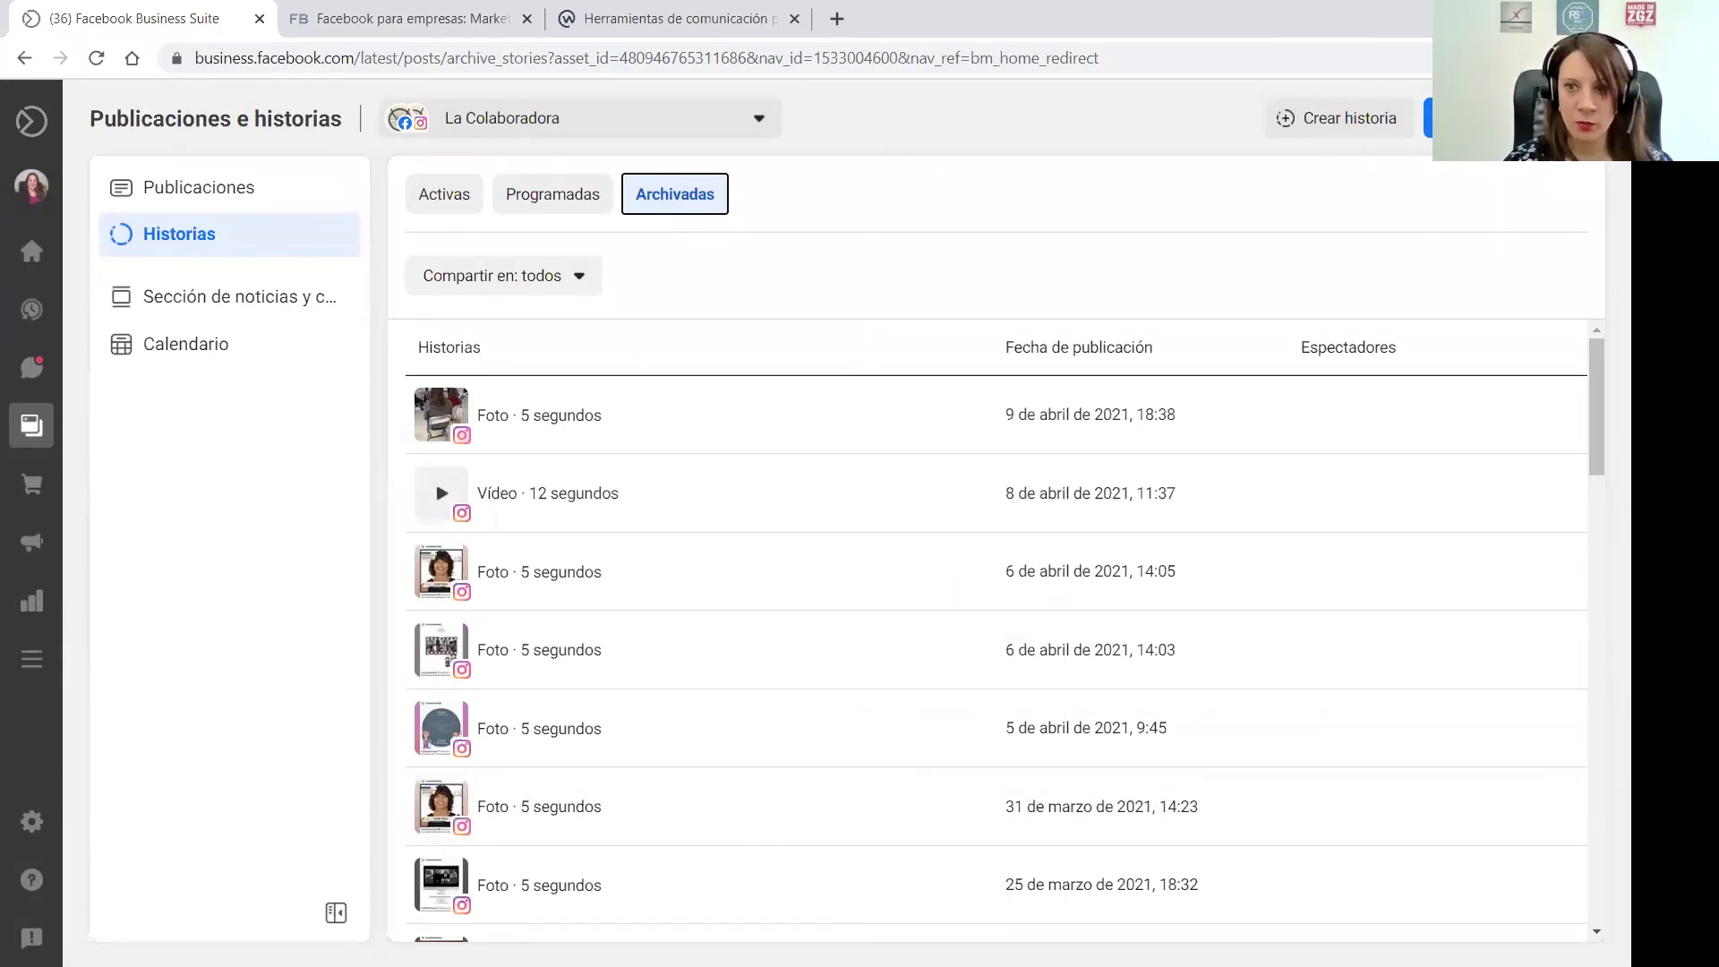
scroll(709, 814, "down", 1)
scroll(1592, 419, "down", 2)
scroll(1592, 419, "up", 4)
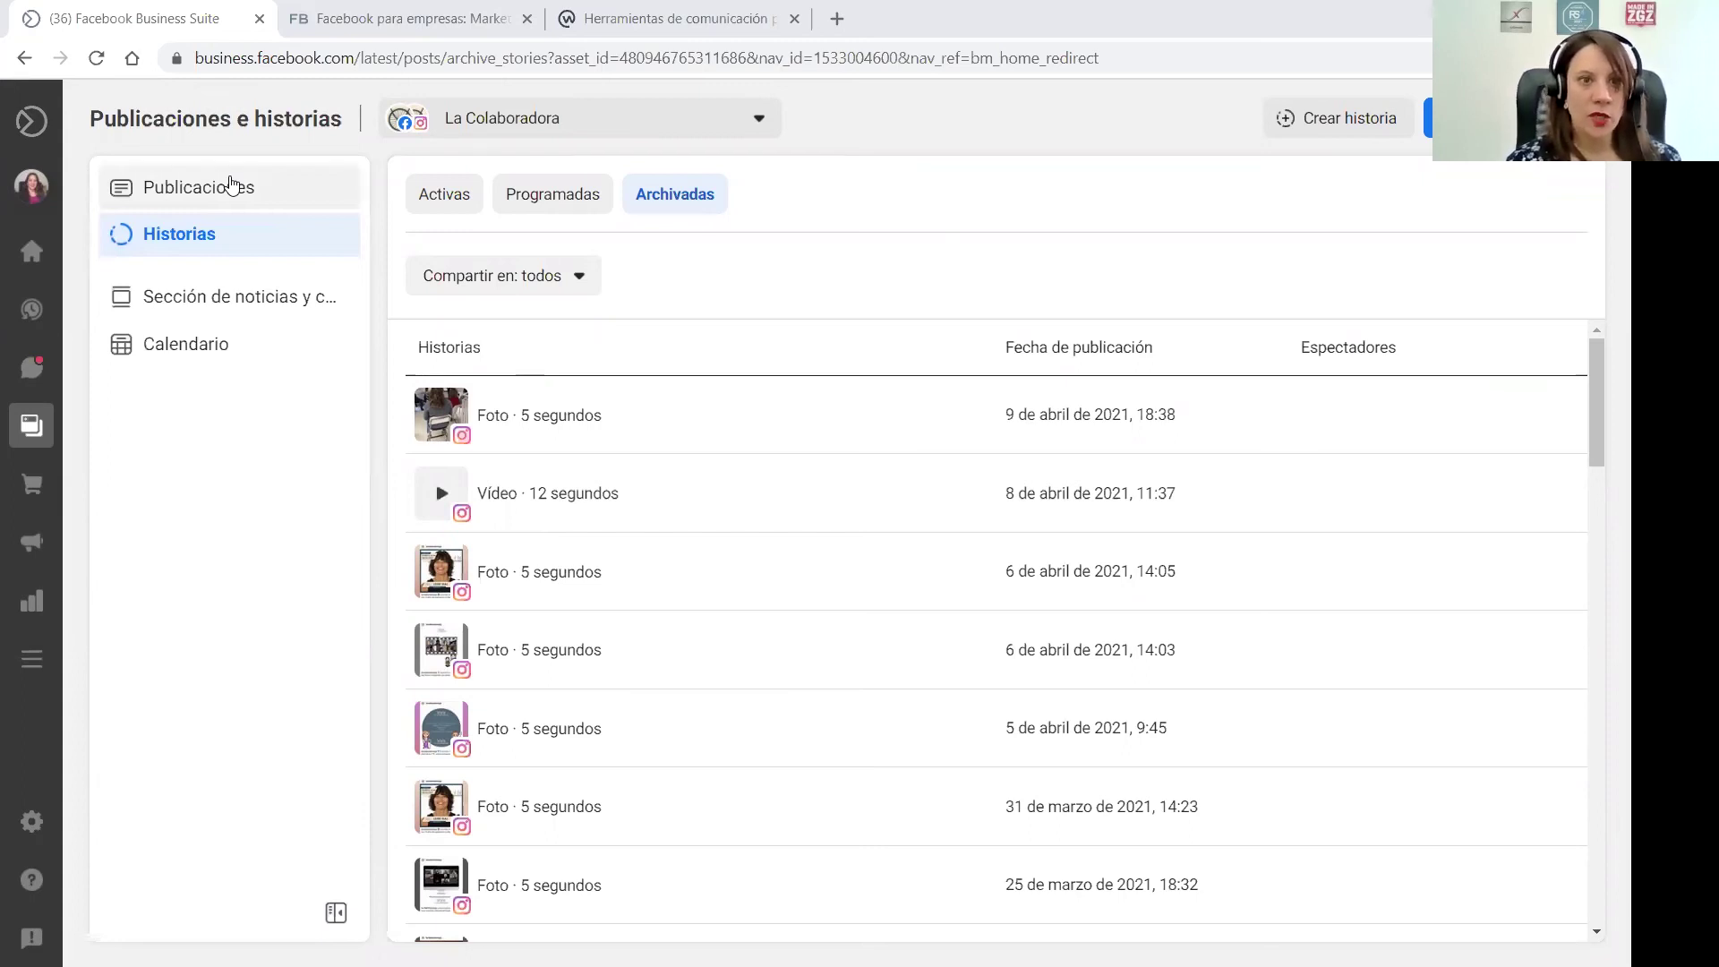
Show the news feed and grid view and browse the posts in the Facebook page's feed
left_click(274, 305)
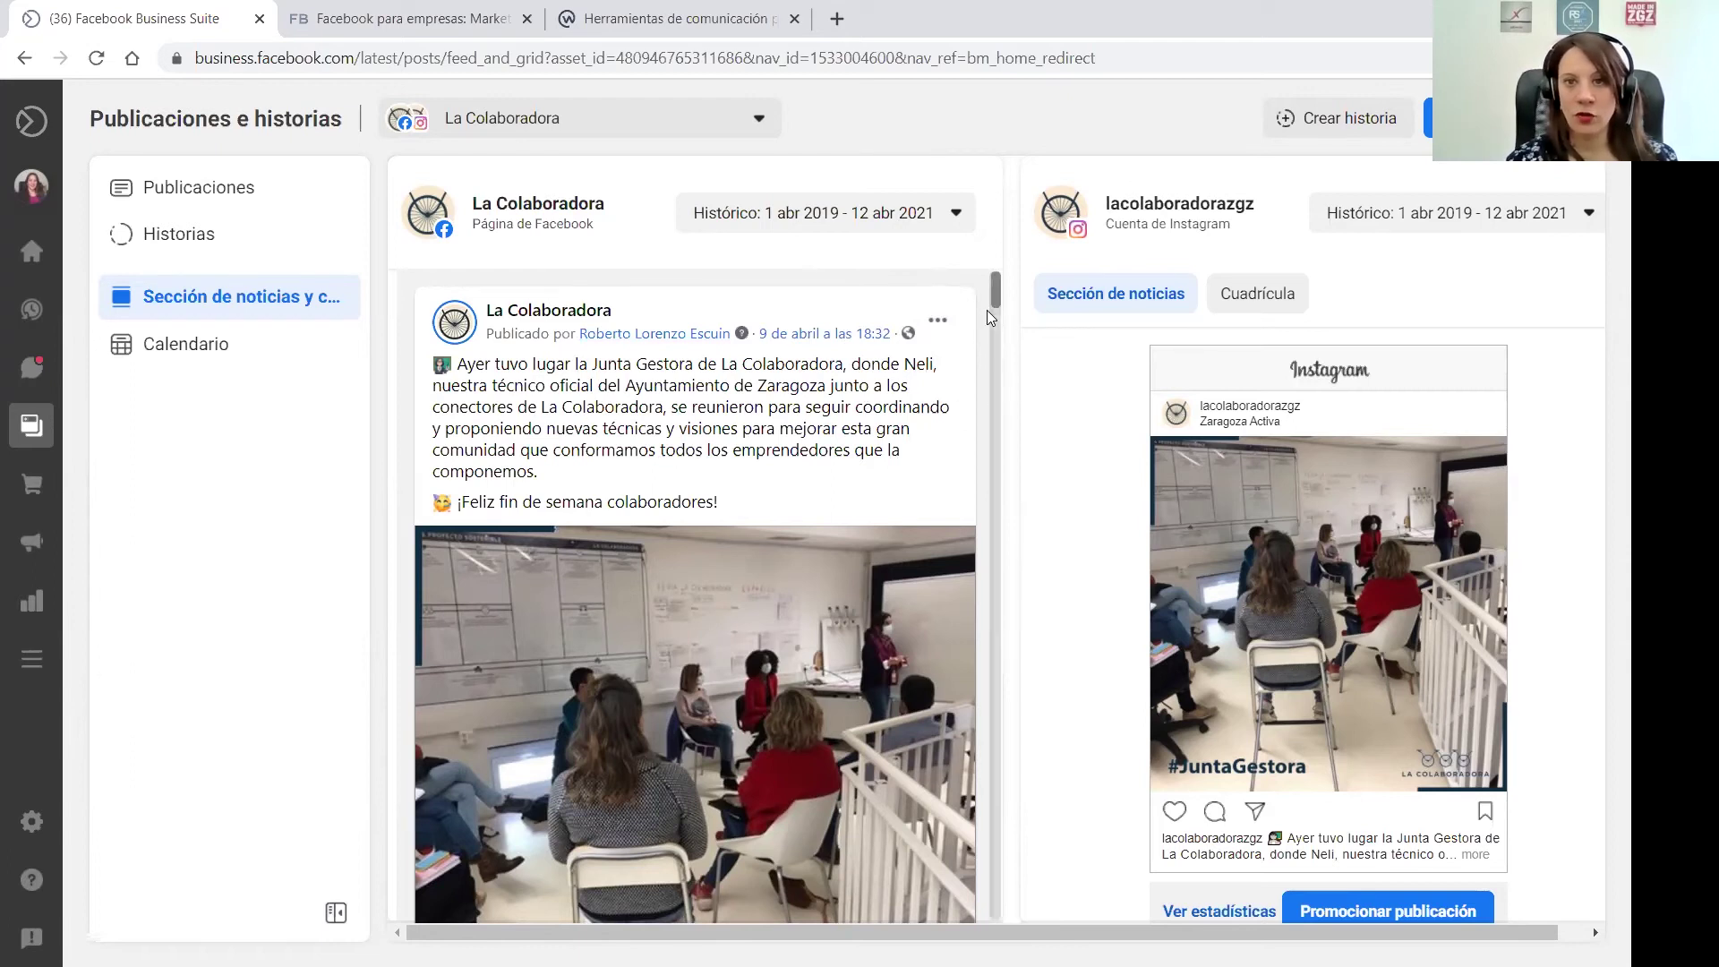
scroll(995, 340, "down", 3)
scroll(995, 341, "down", 6)
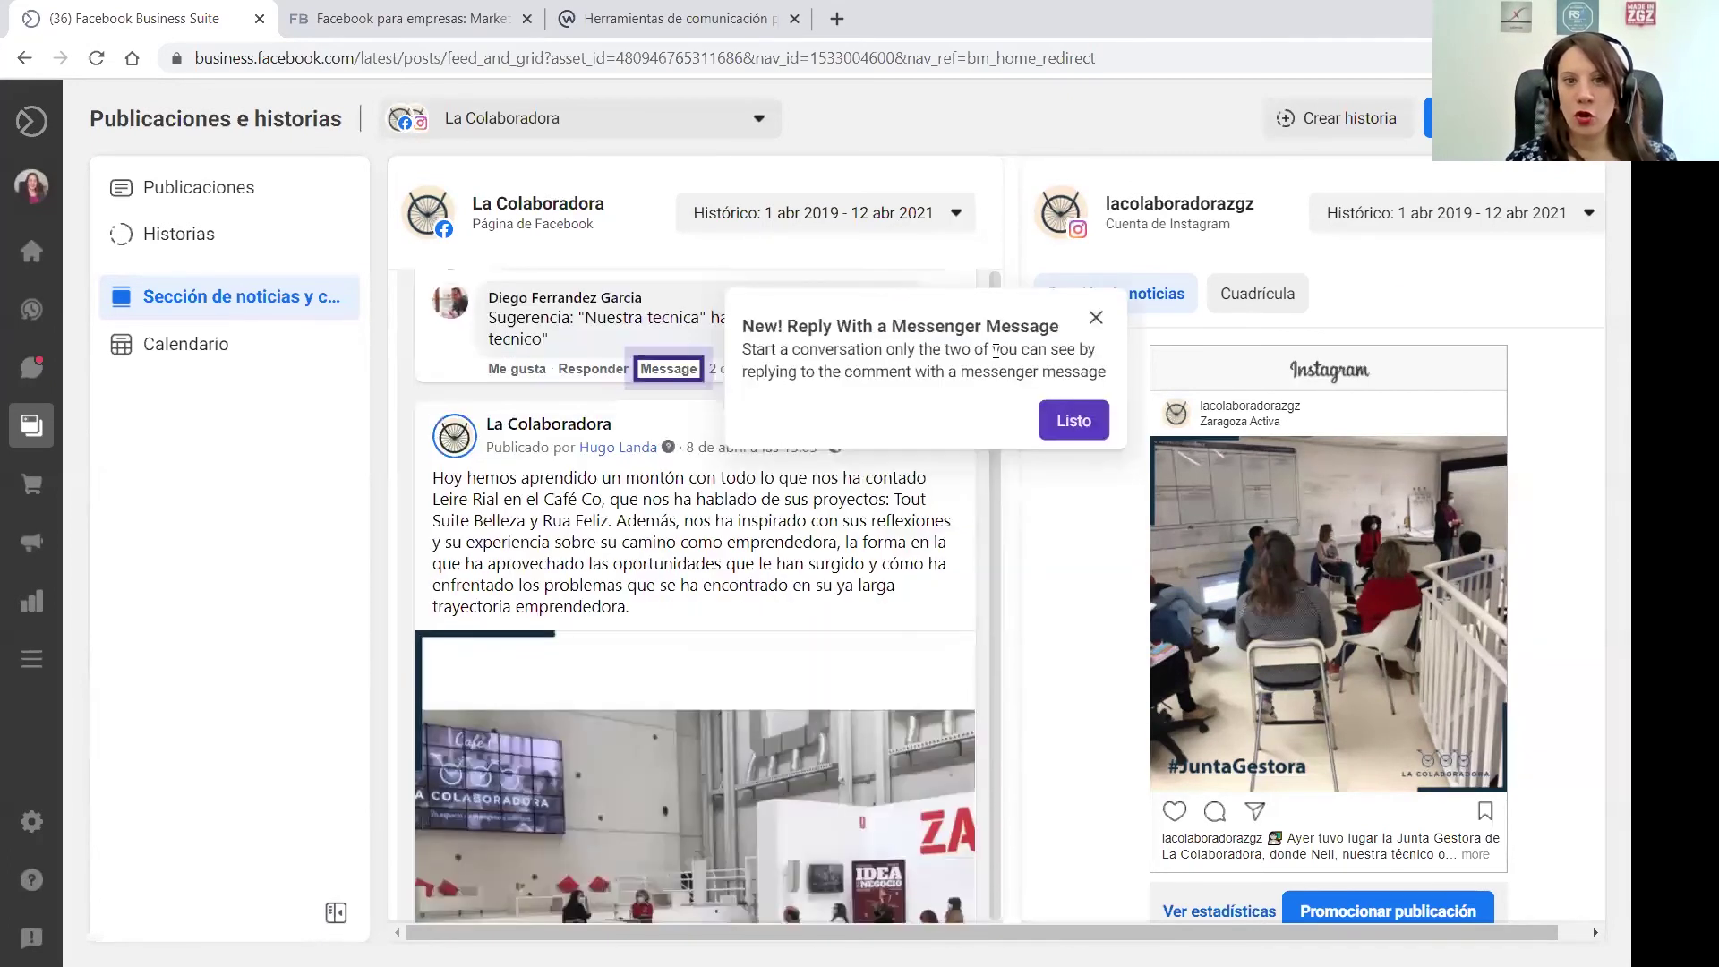
Browse the Facebook page's feed and the Instagram account's feed side by side in the news feed and grid view
scroll(996, 354, "up", 10)
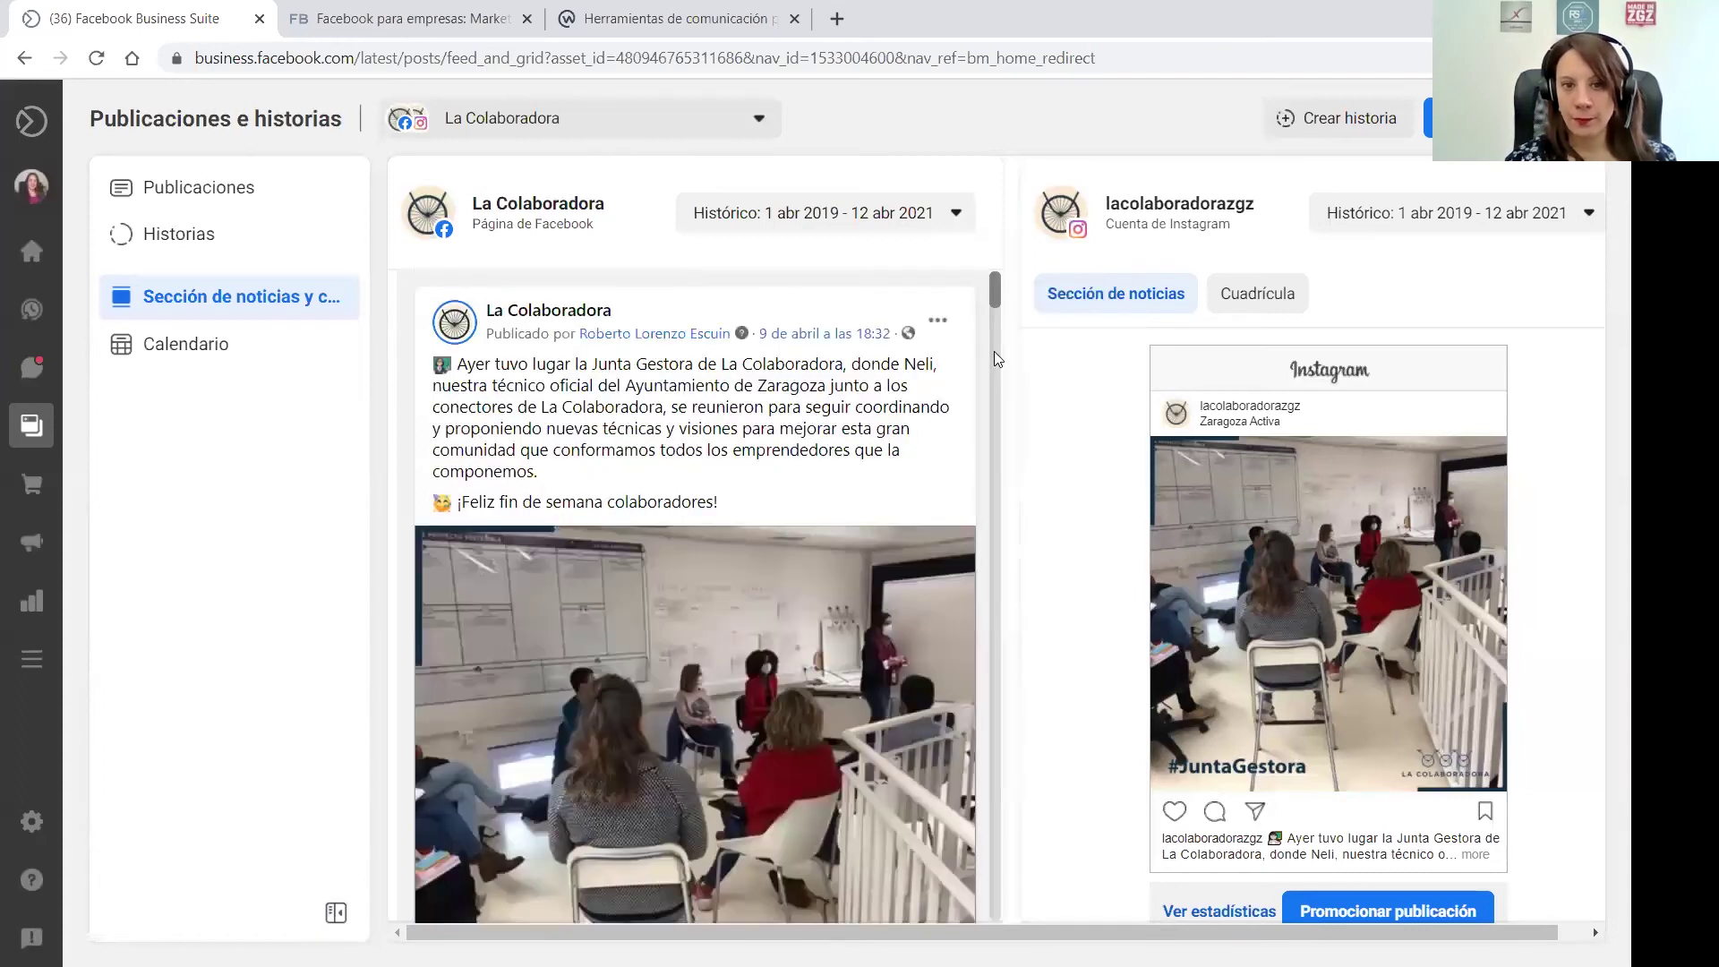
scroll(996, 358, "down", 10)
left_click_drag(992, 475, 994, 278)
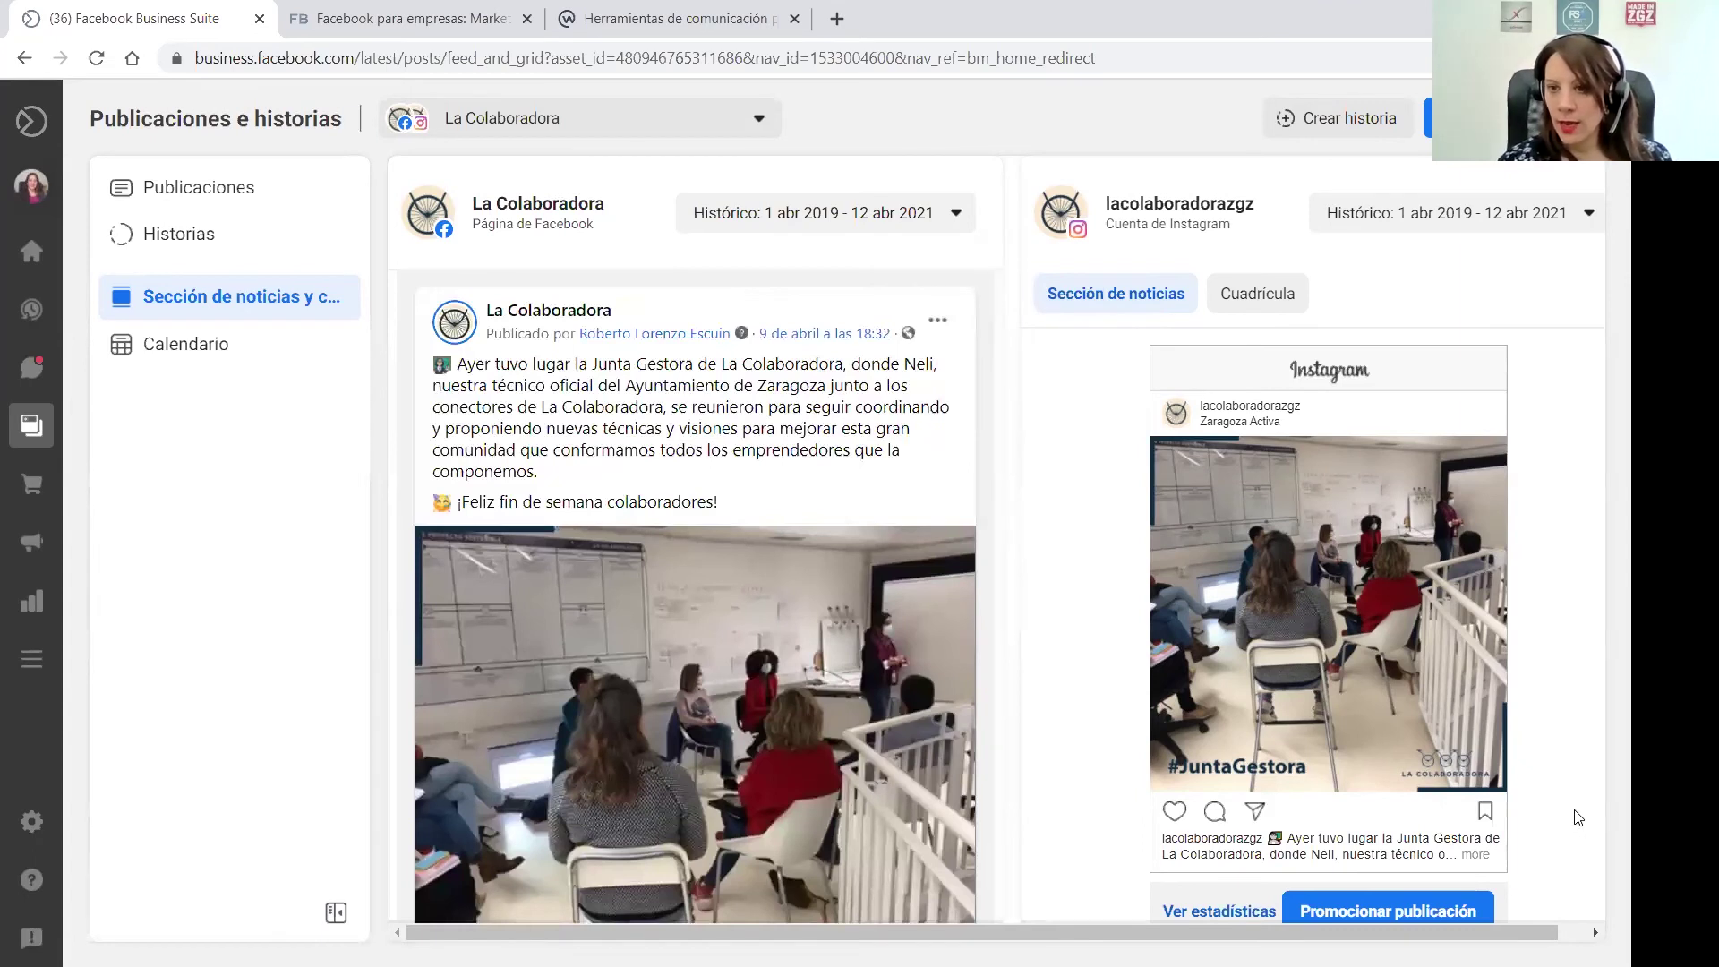
left_click(1595, 932)
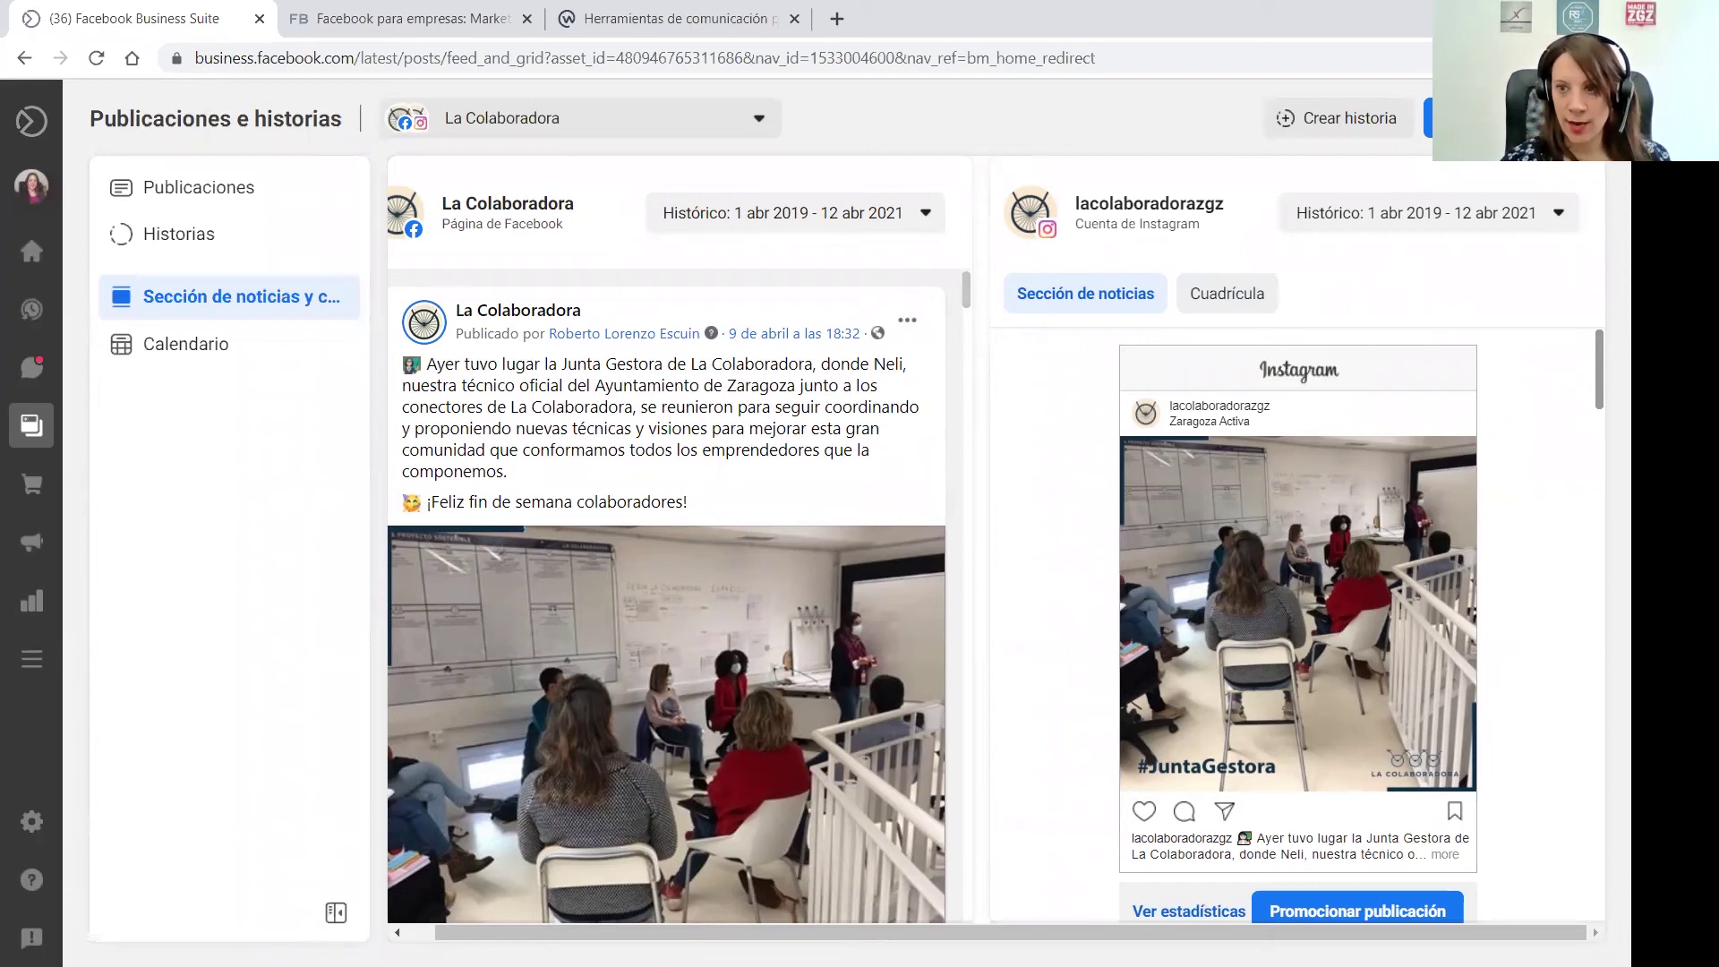
scroll(1297, 627, "down", 4)
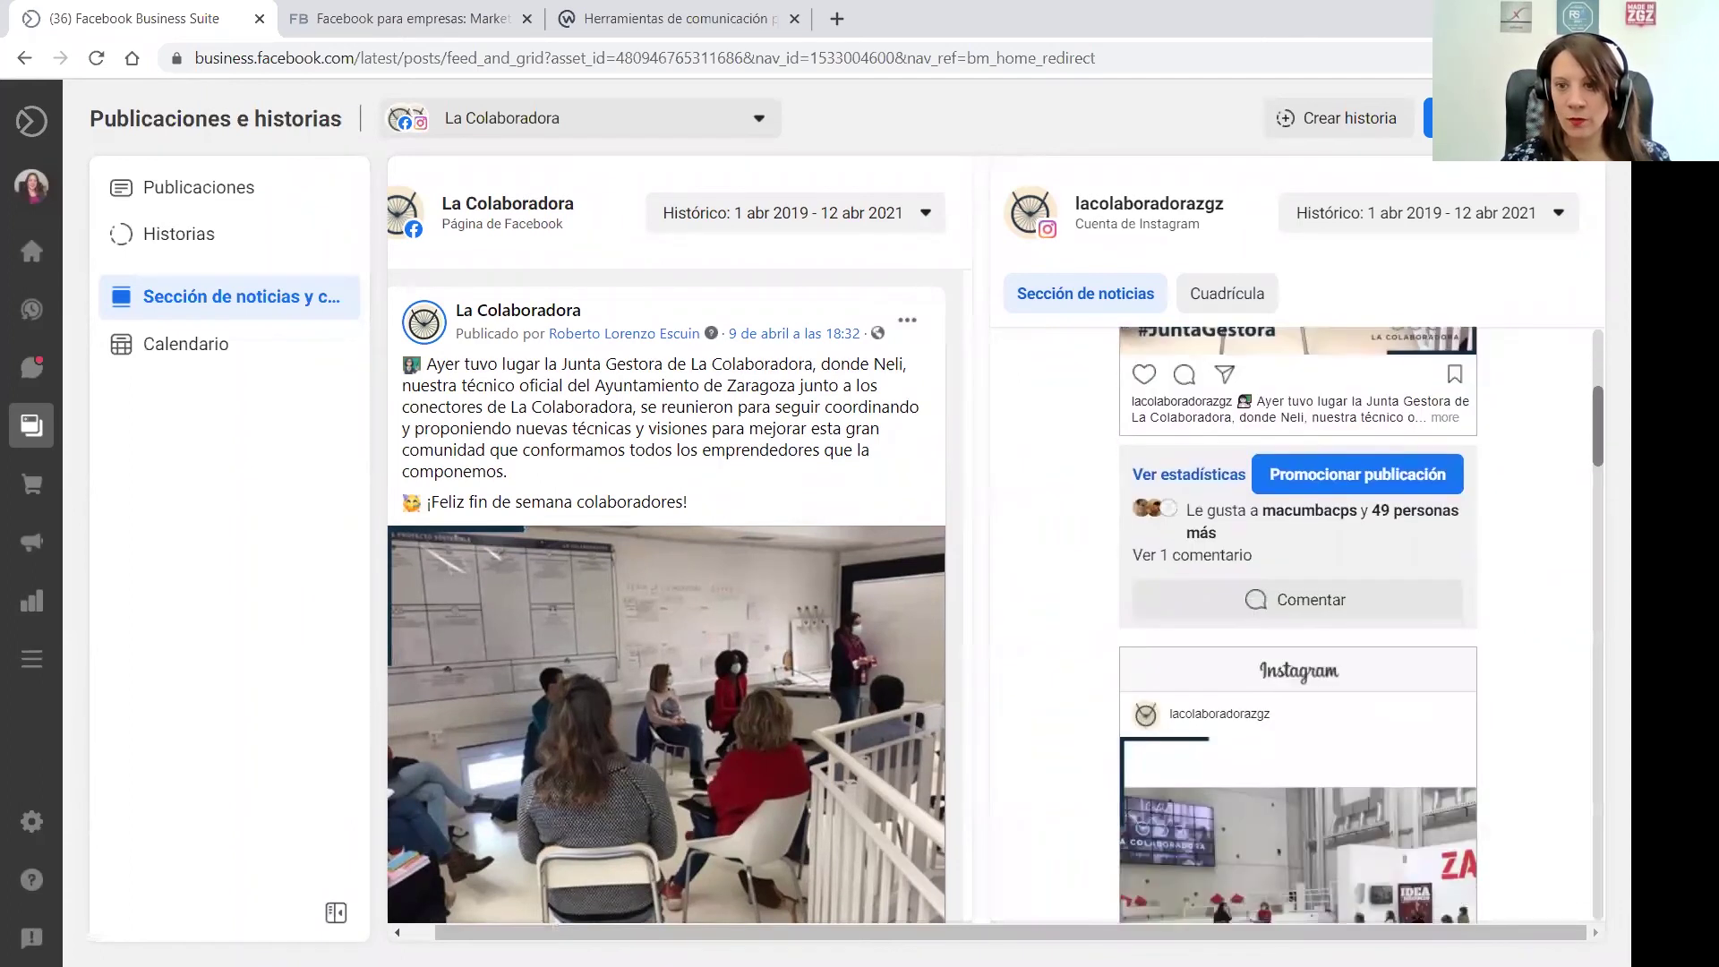
scroll(1588, 528, "down", 14)
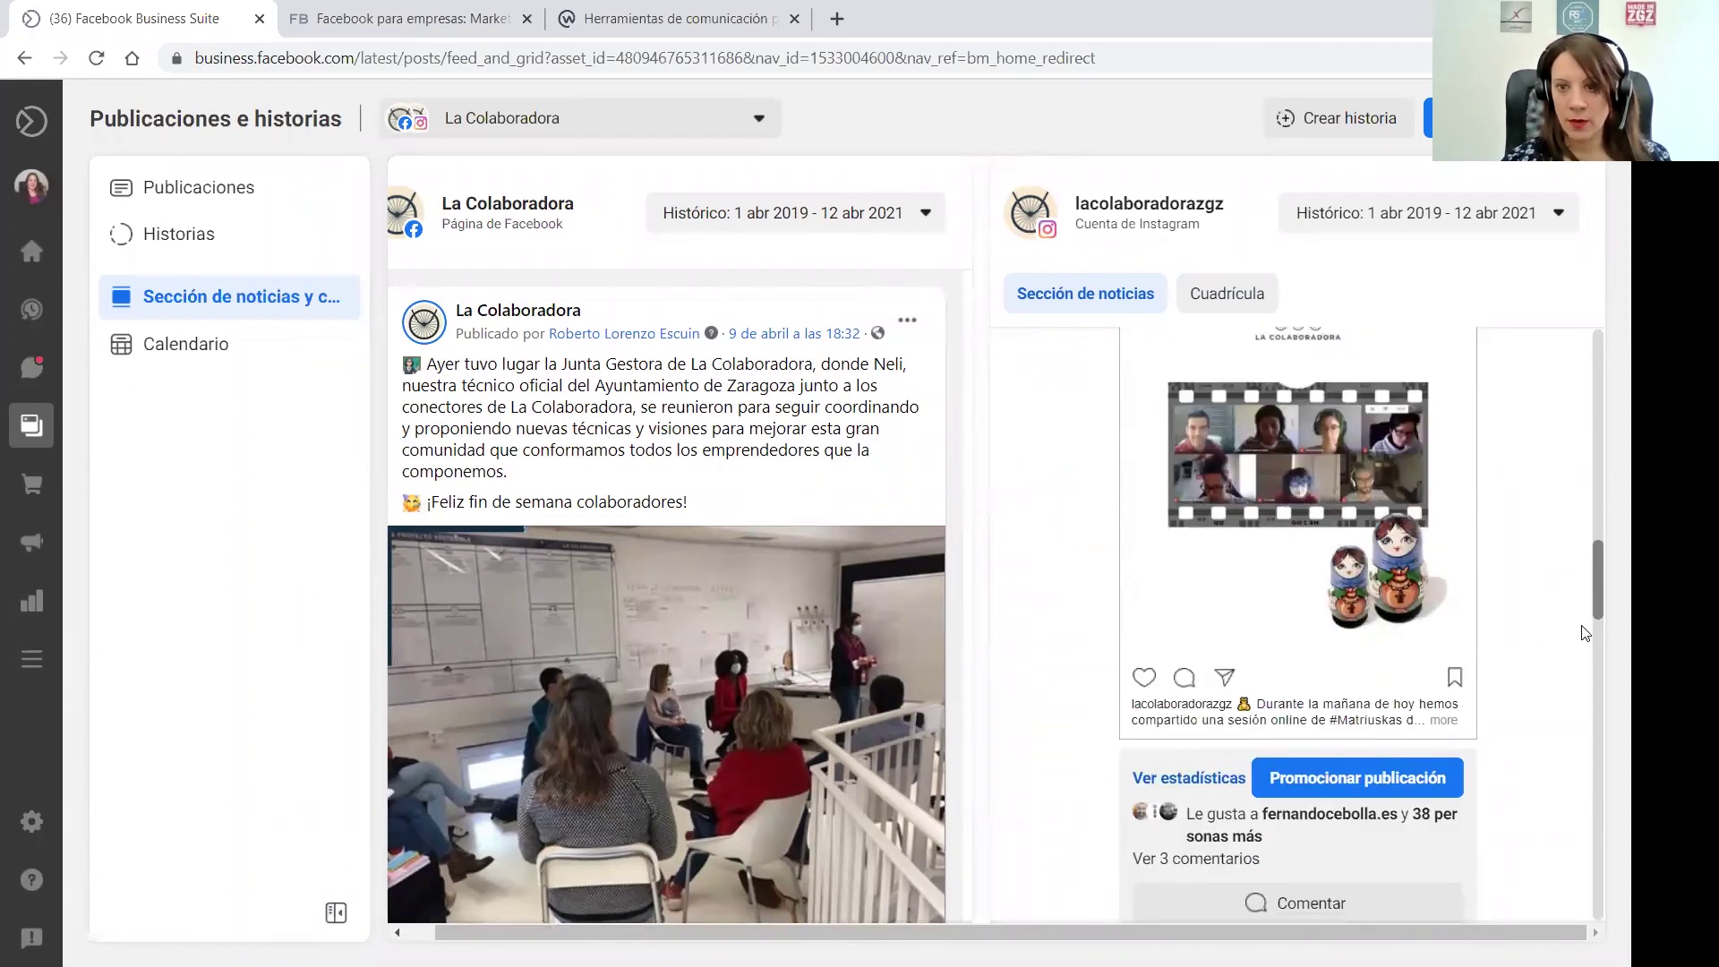
scroll(1581, 673, "up", 18)
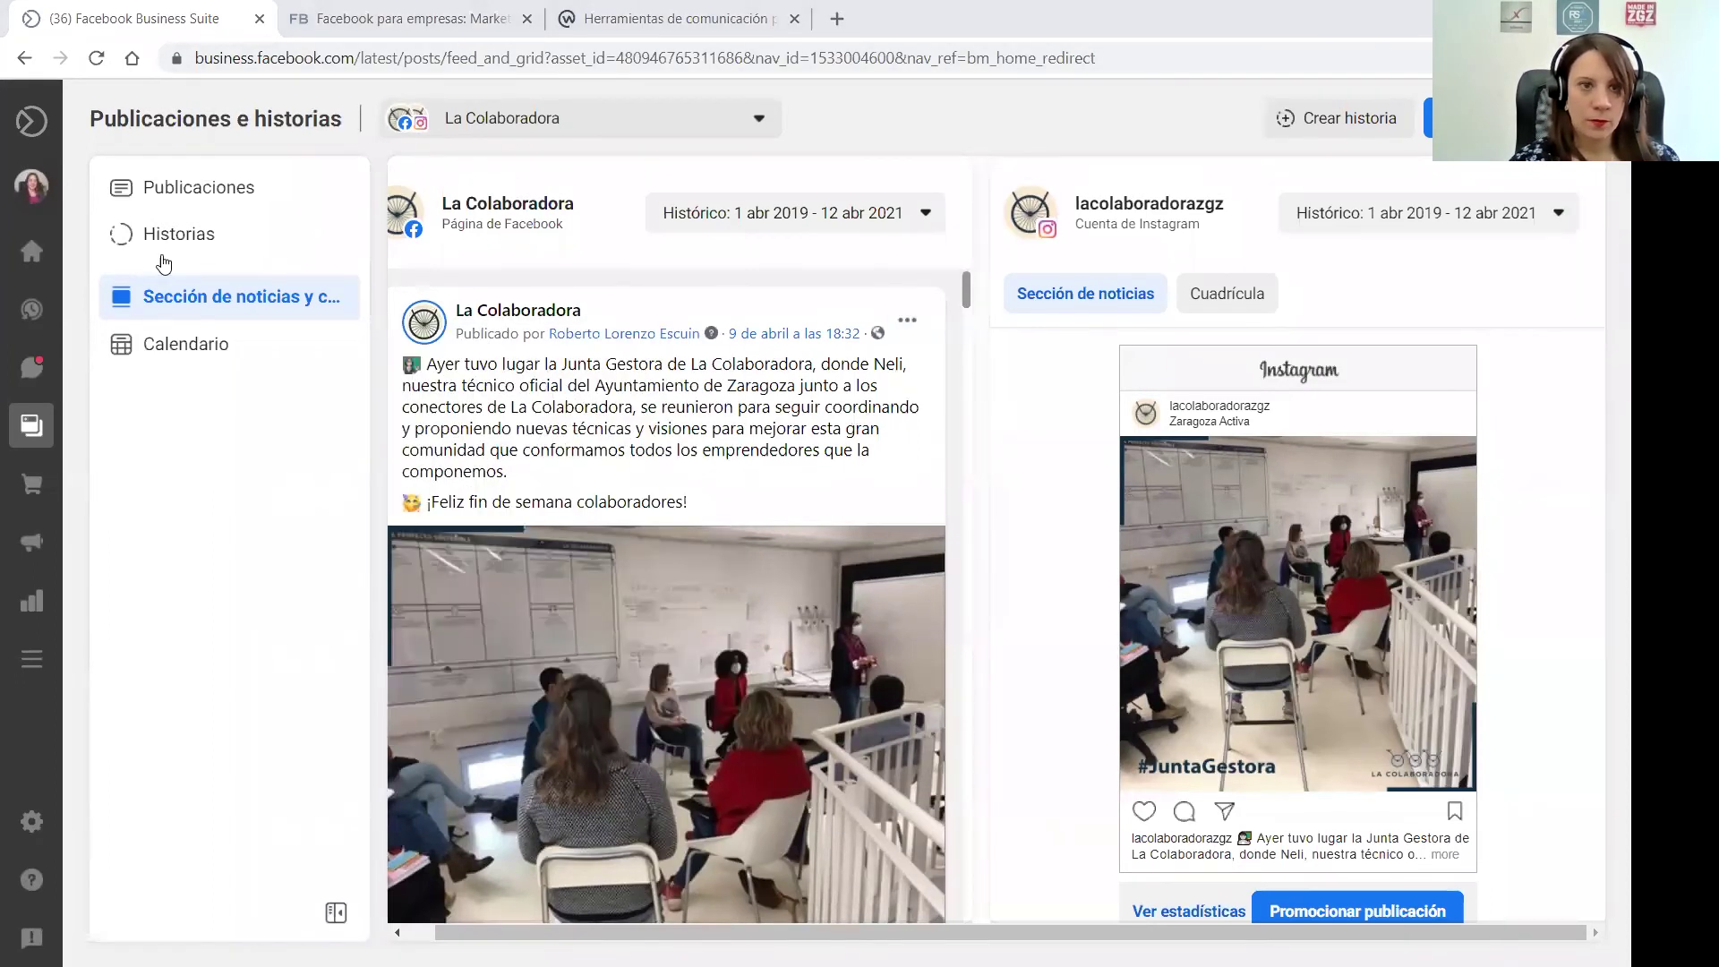
Review the April 2021 post calendar filtered by Facebook, by Instagram, and again with all platforms
left_click(186, 344)
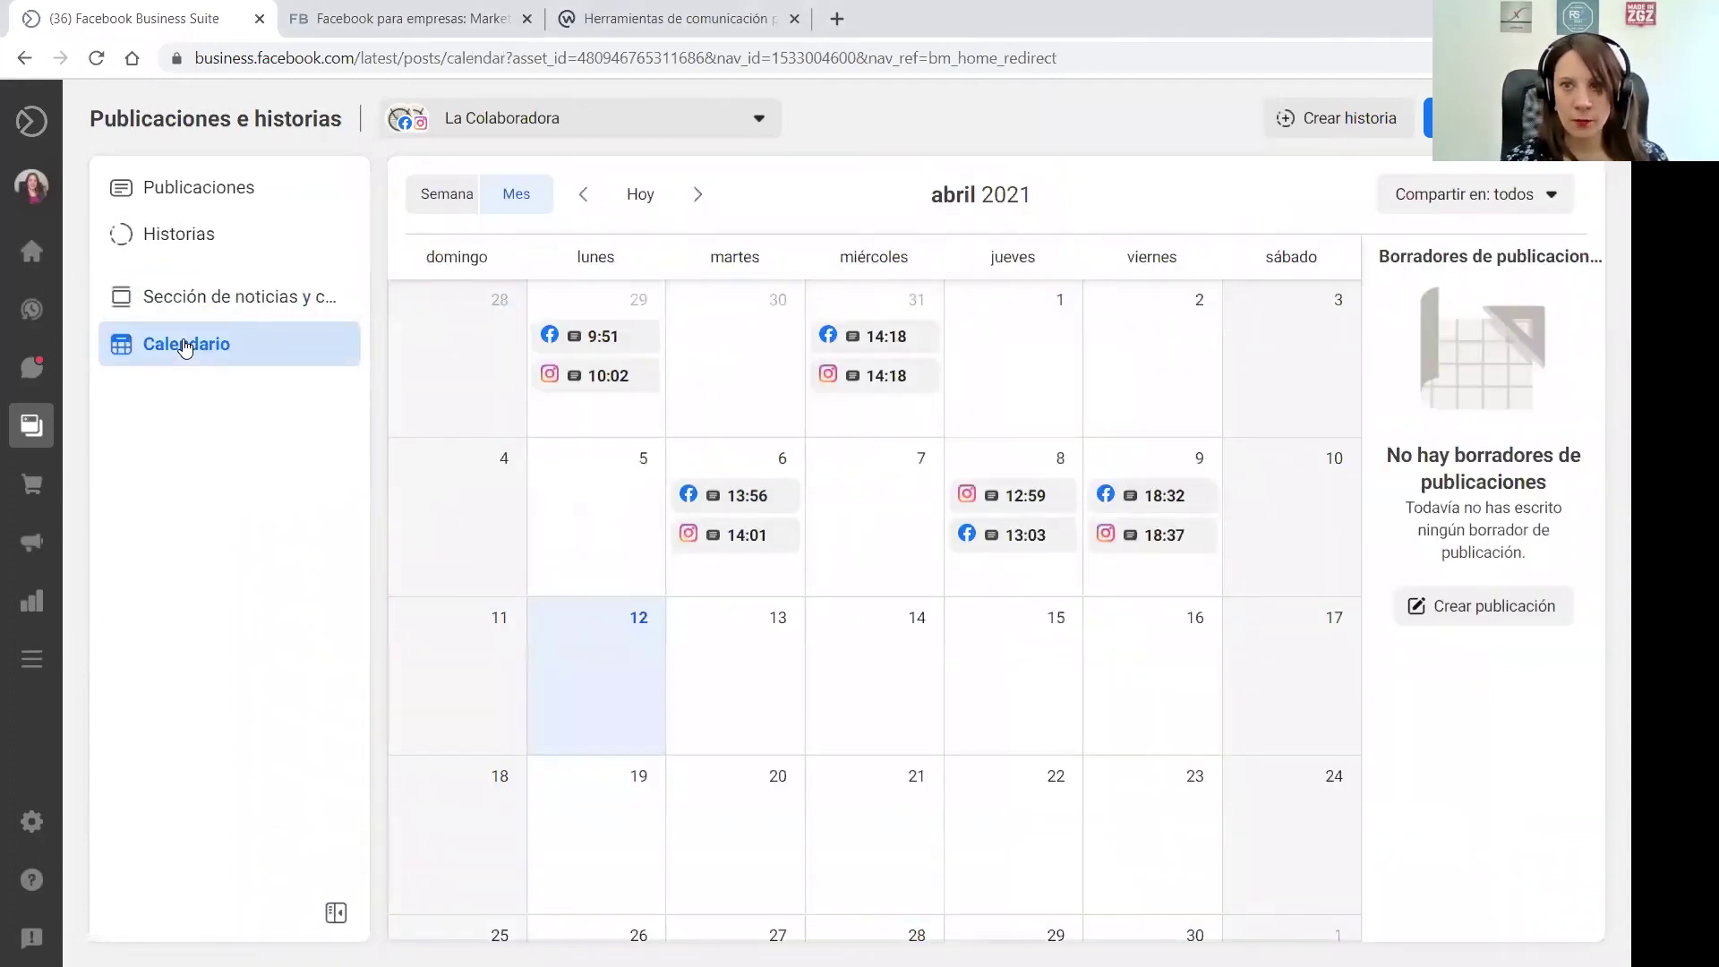
left_click(1537, 191)
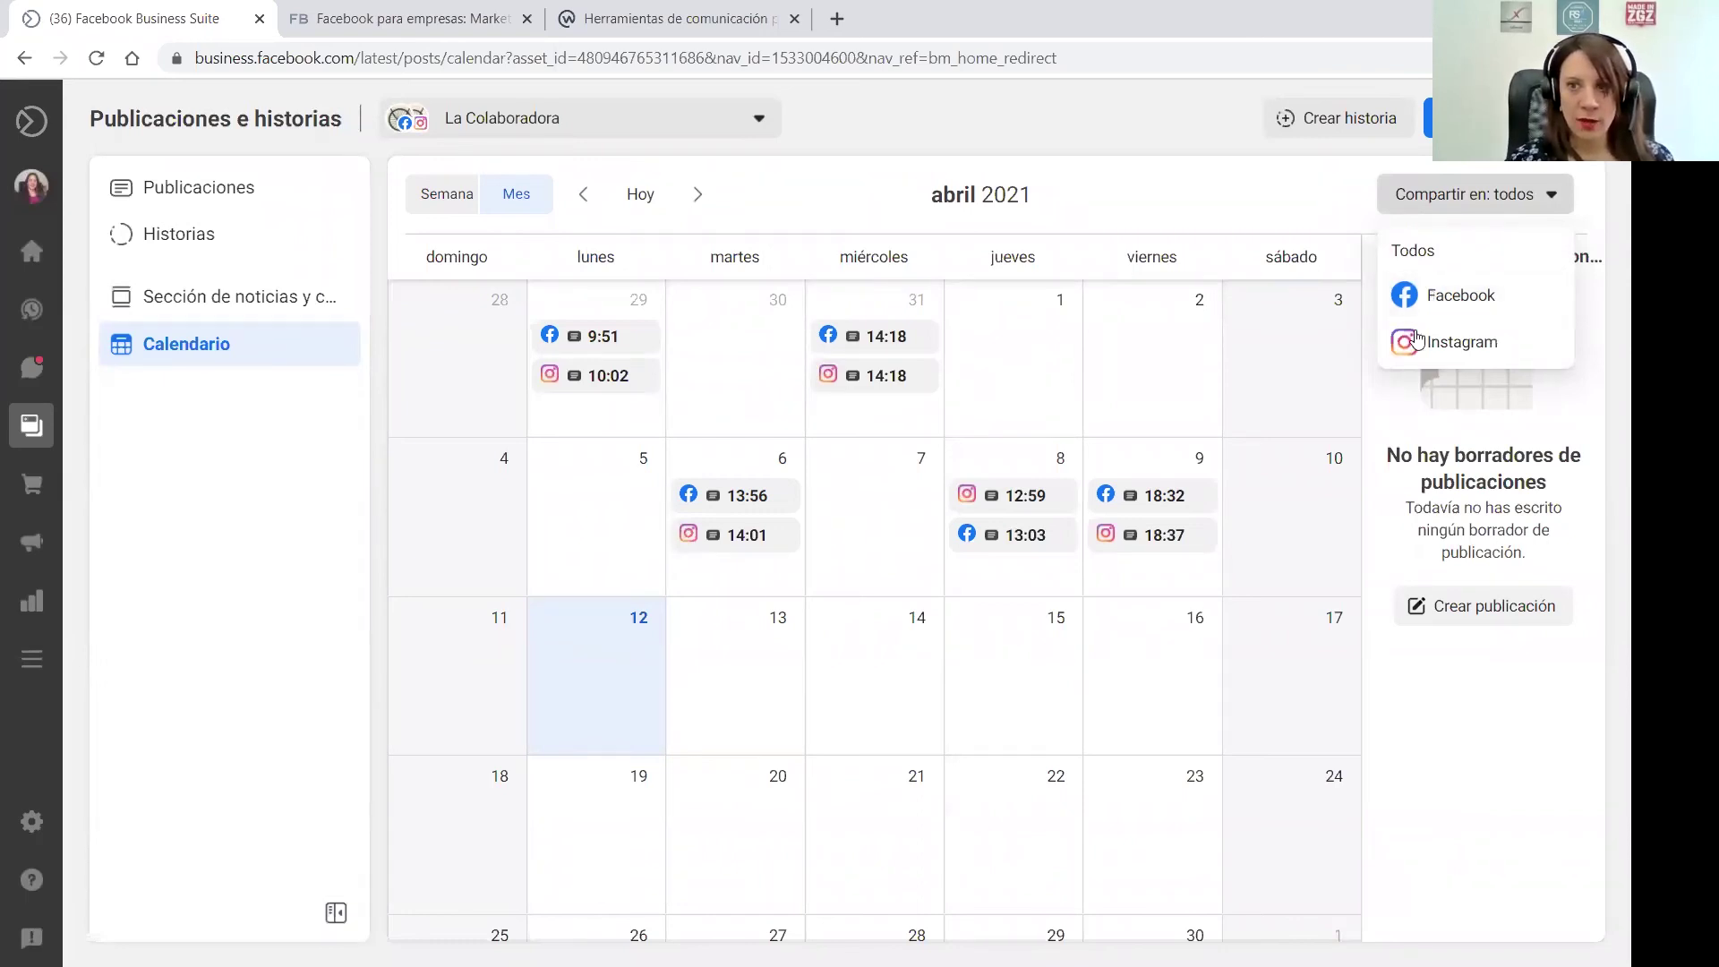
left_click(1428, 296)
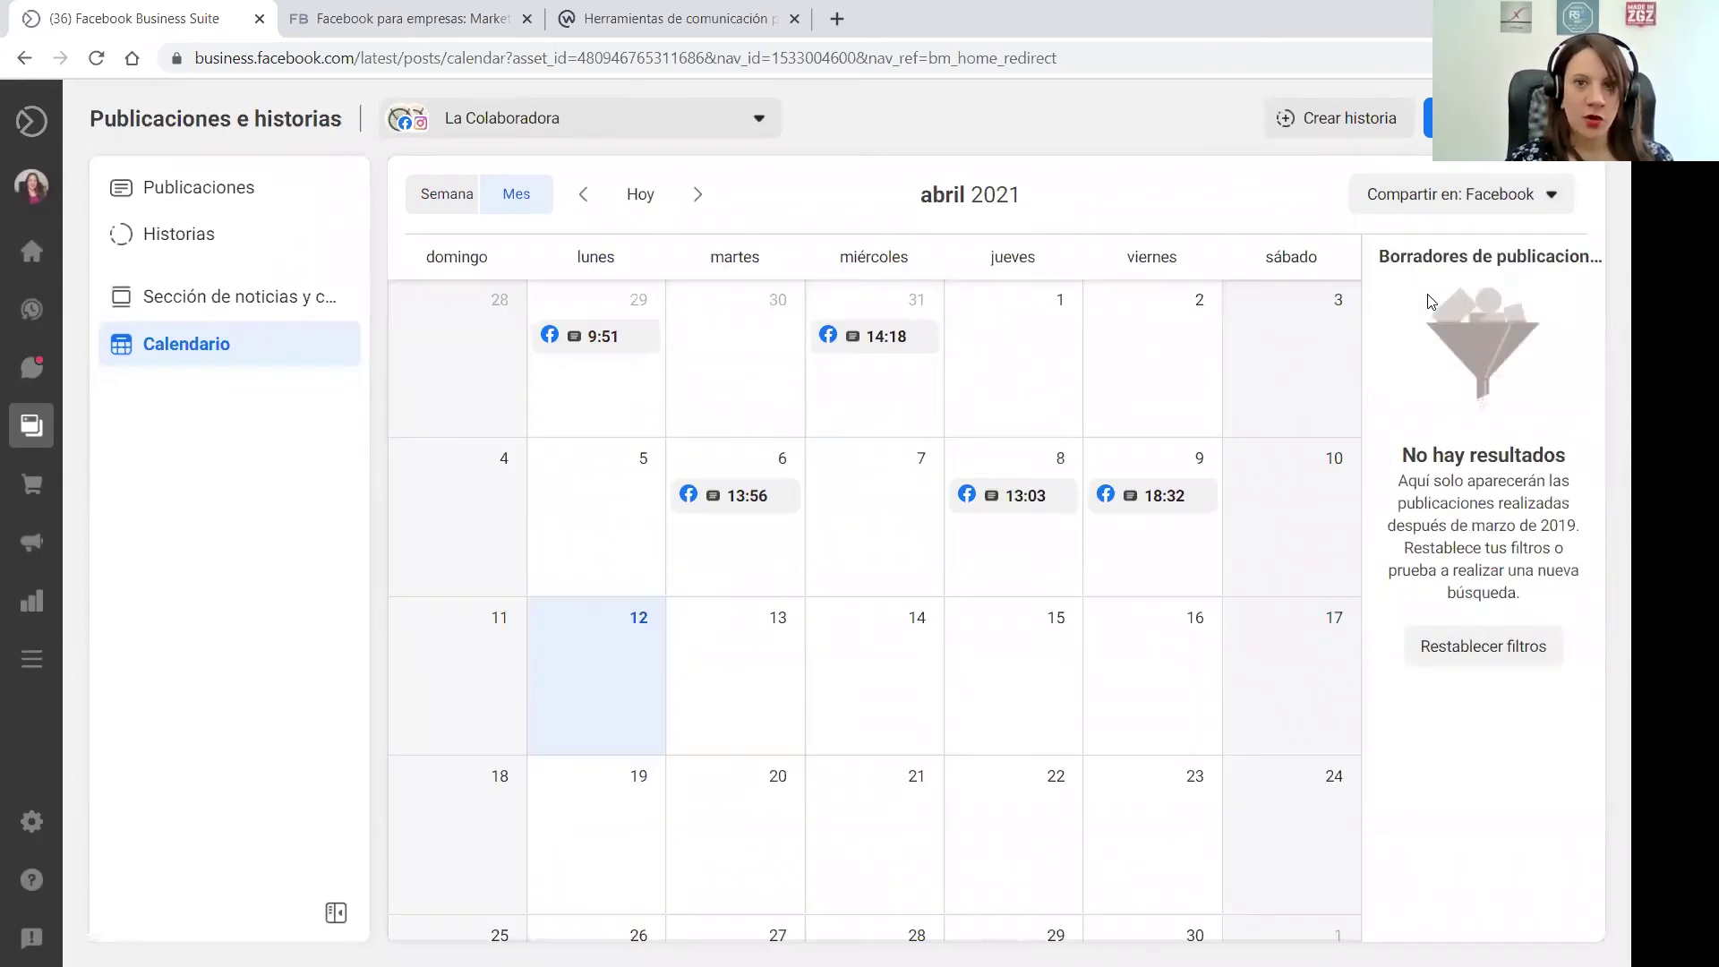
left_click(1446, 207)
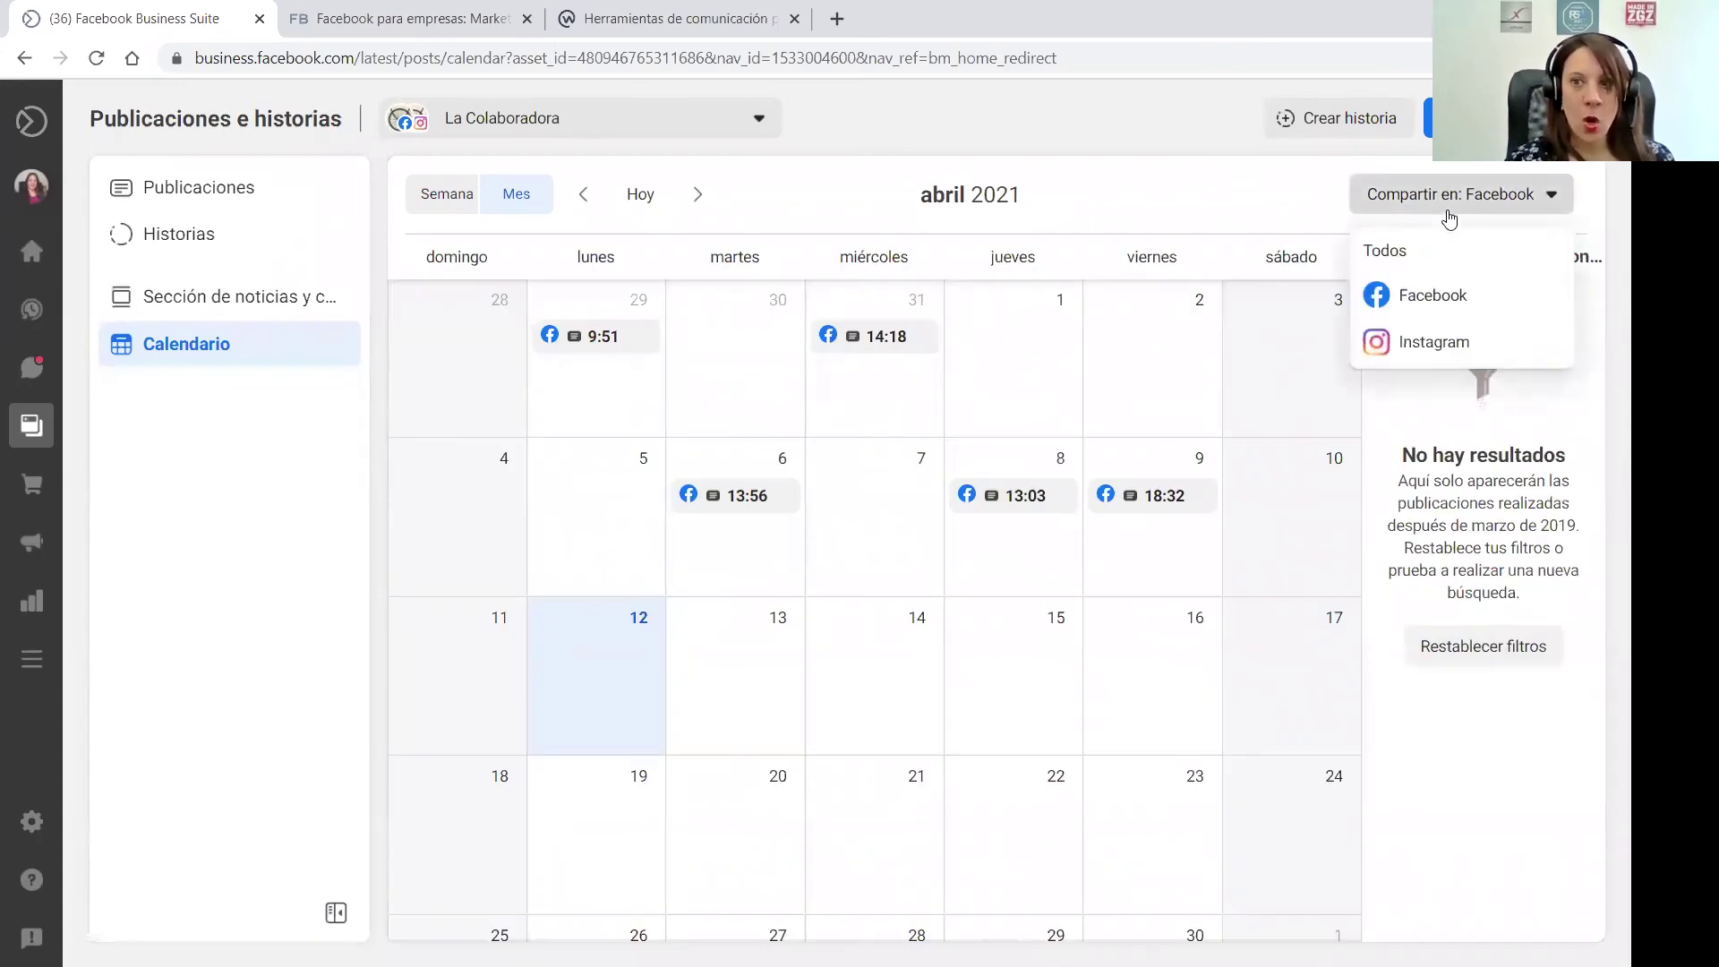
left_click(1402, 343)
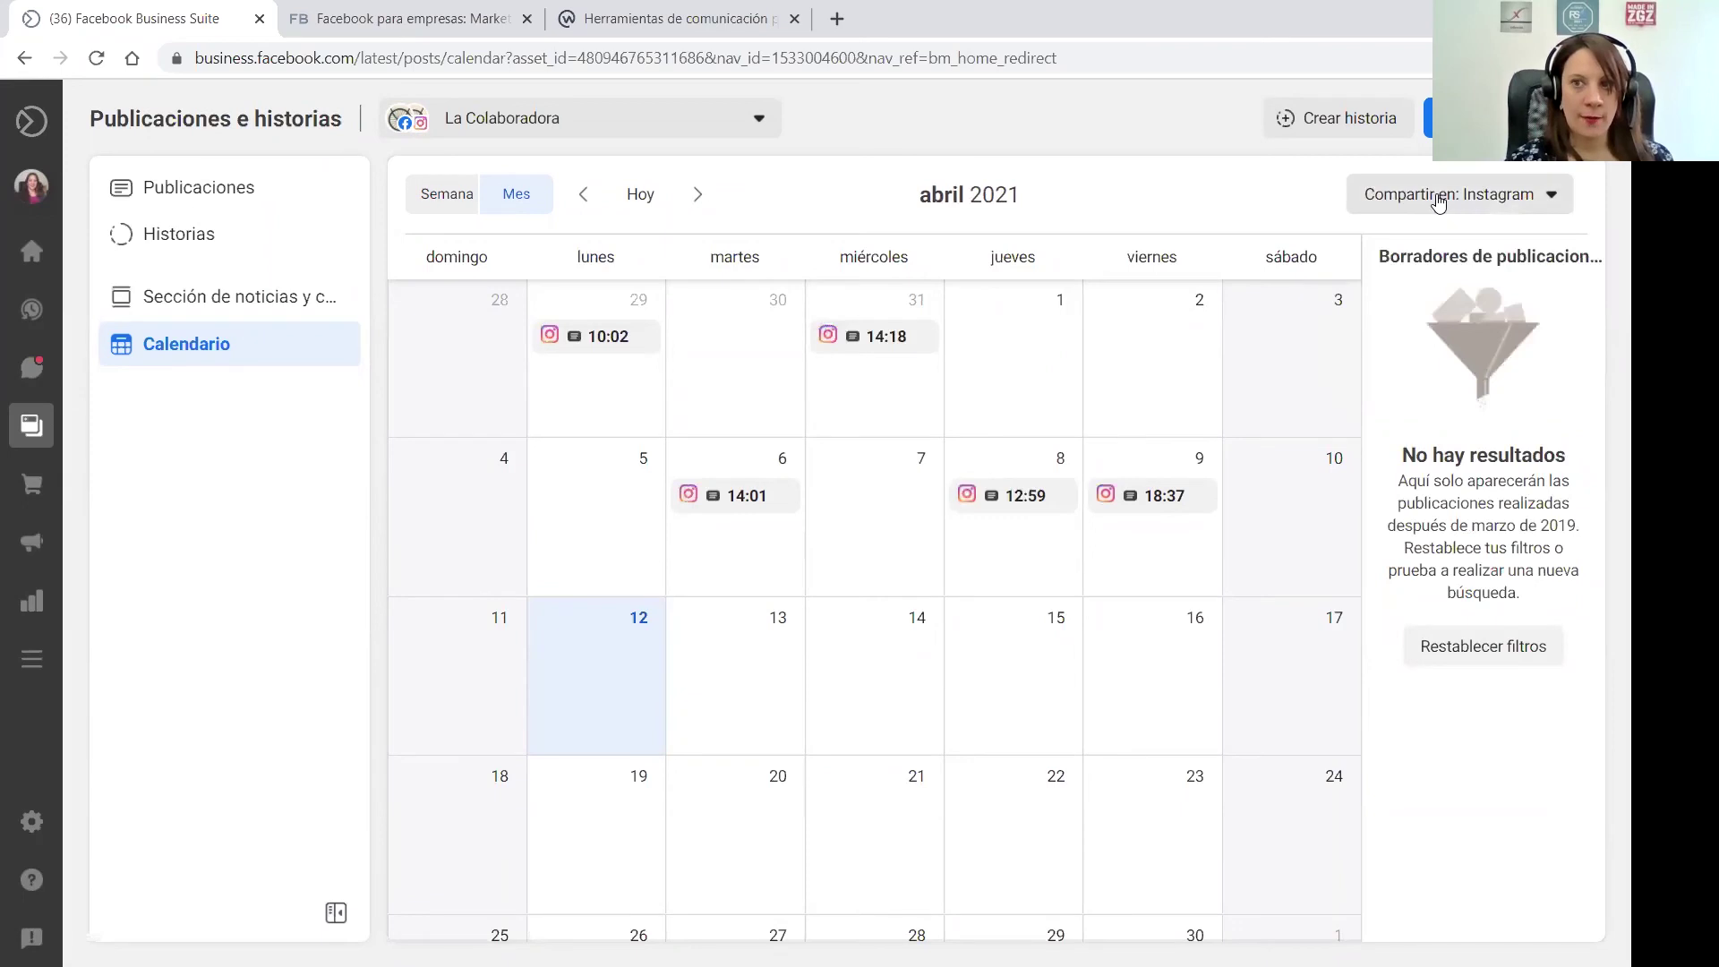
left_click(1438, 205)
left_click(1394, 251)
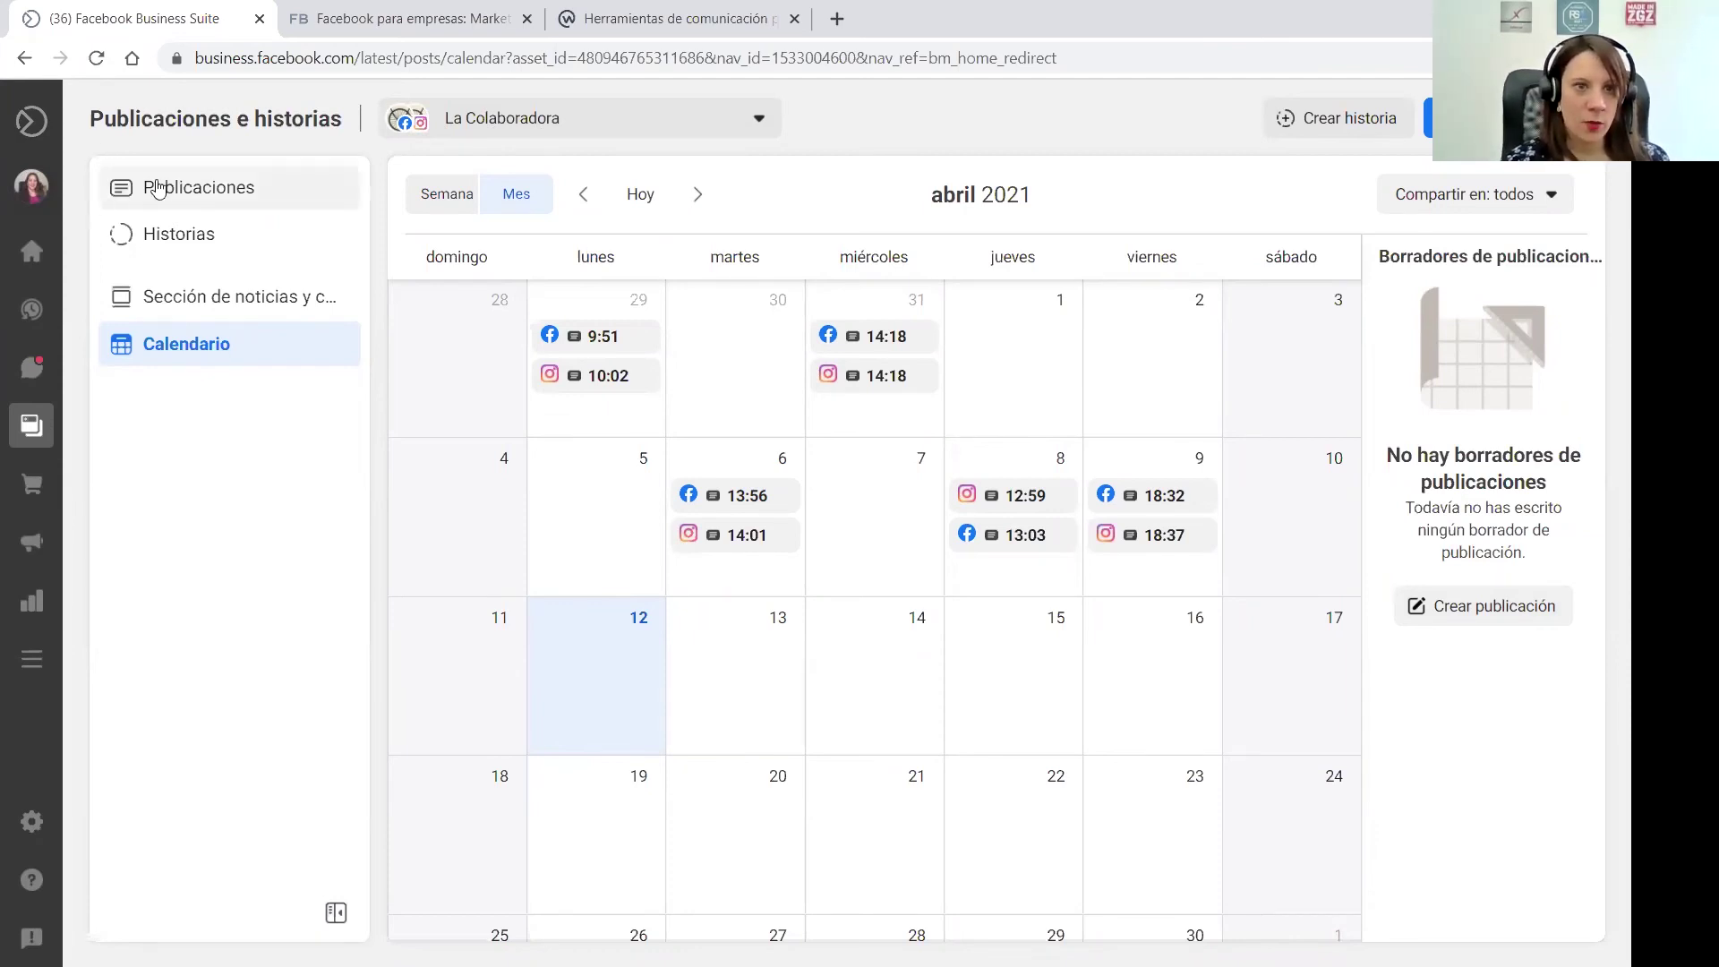
Review the list of published posts and the active Instagram and Facebook stories
left_click(156, 187)
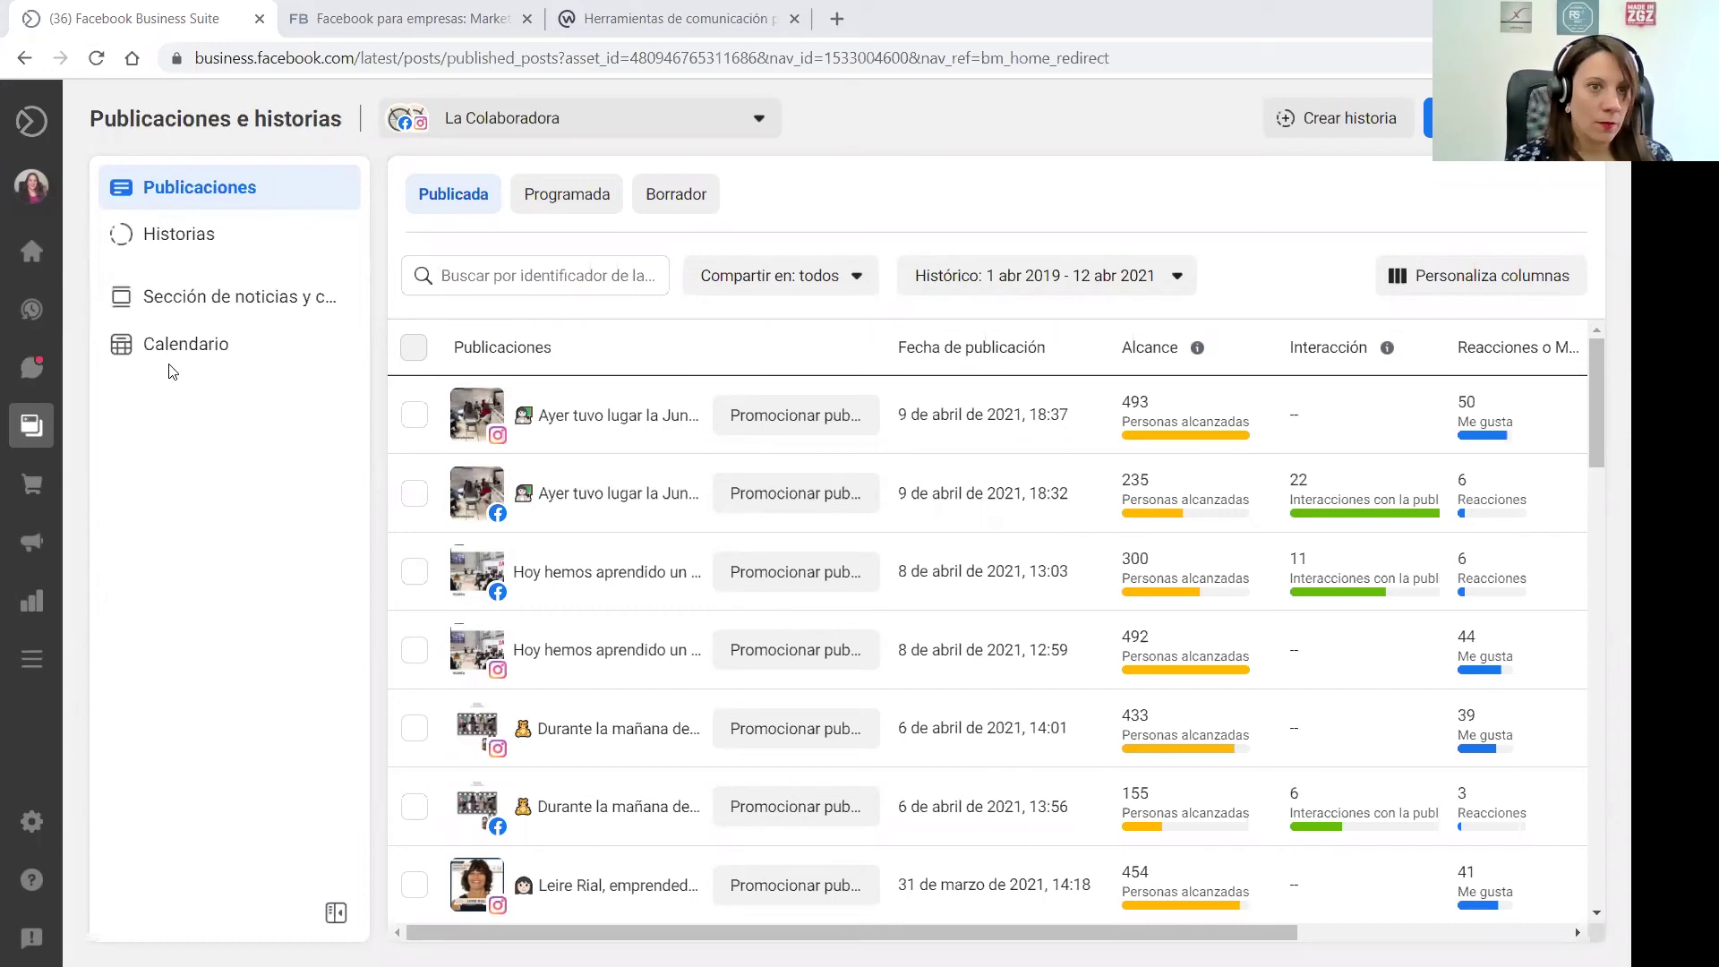
left_click(184, 247)
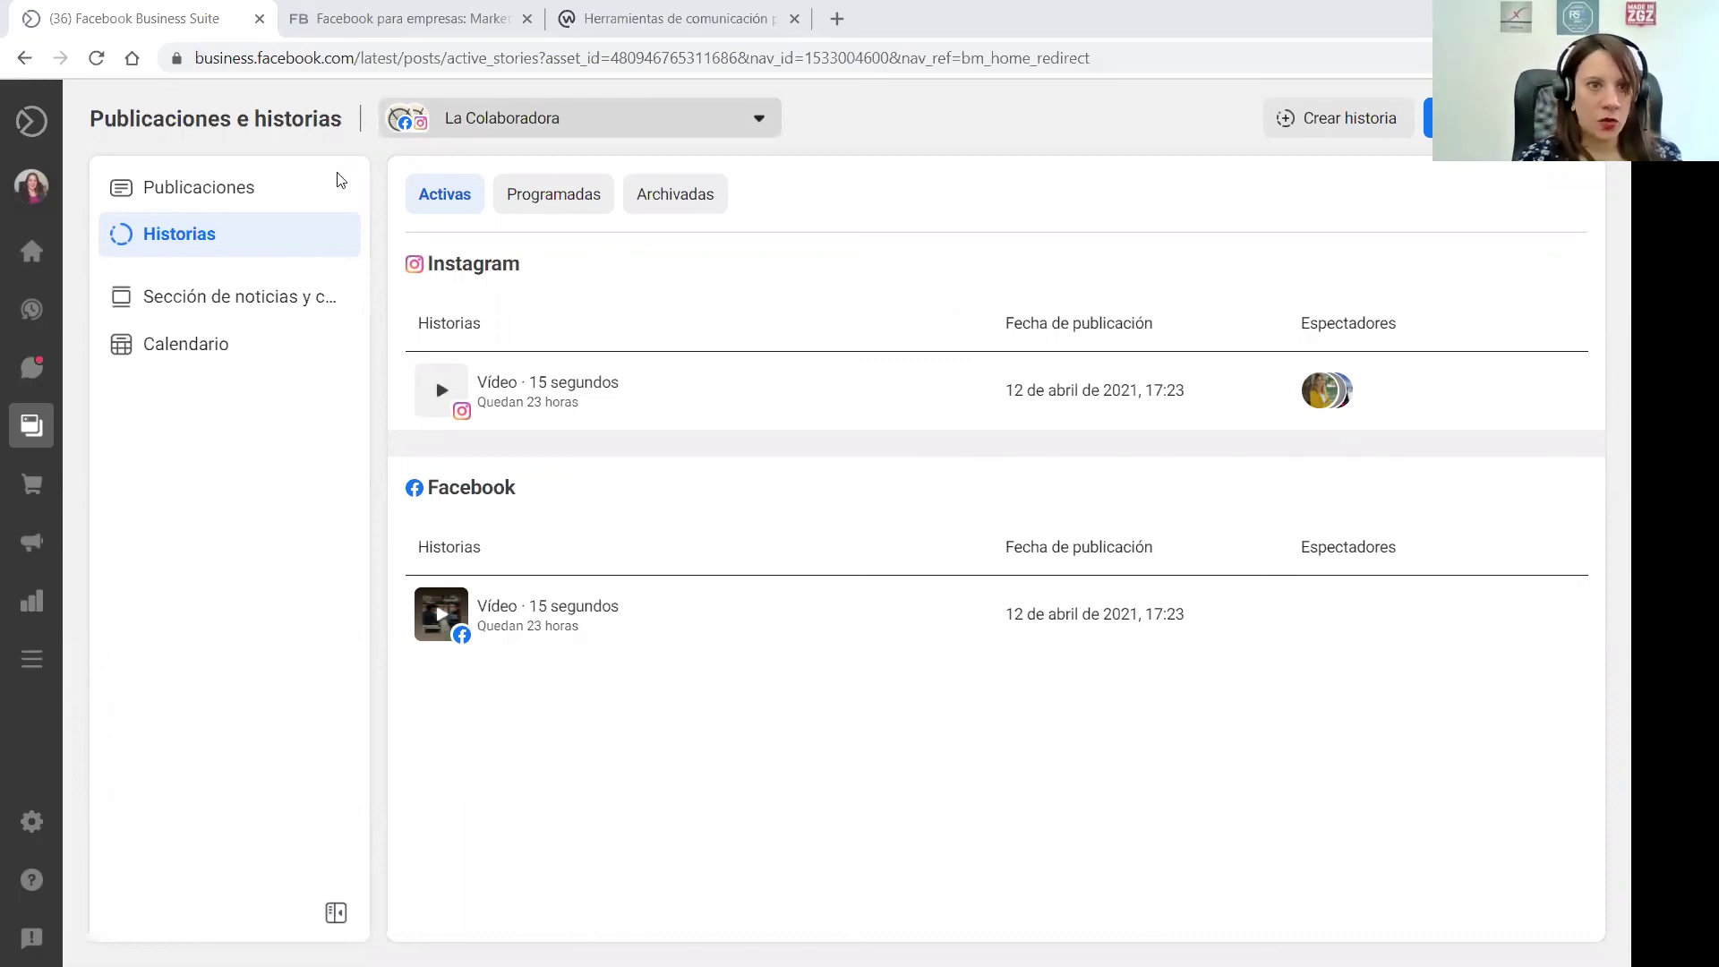
Switch to Commerce Manager, look at the introduction to creating a shop, and leave the shop setup
mouse_move(56, 359)
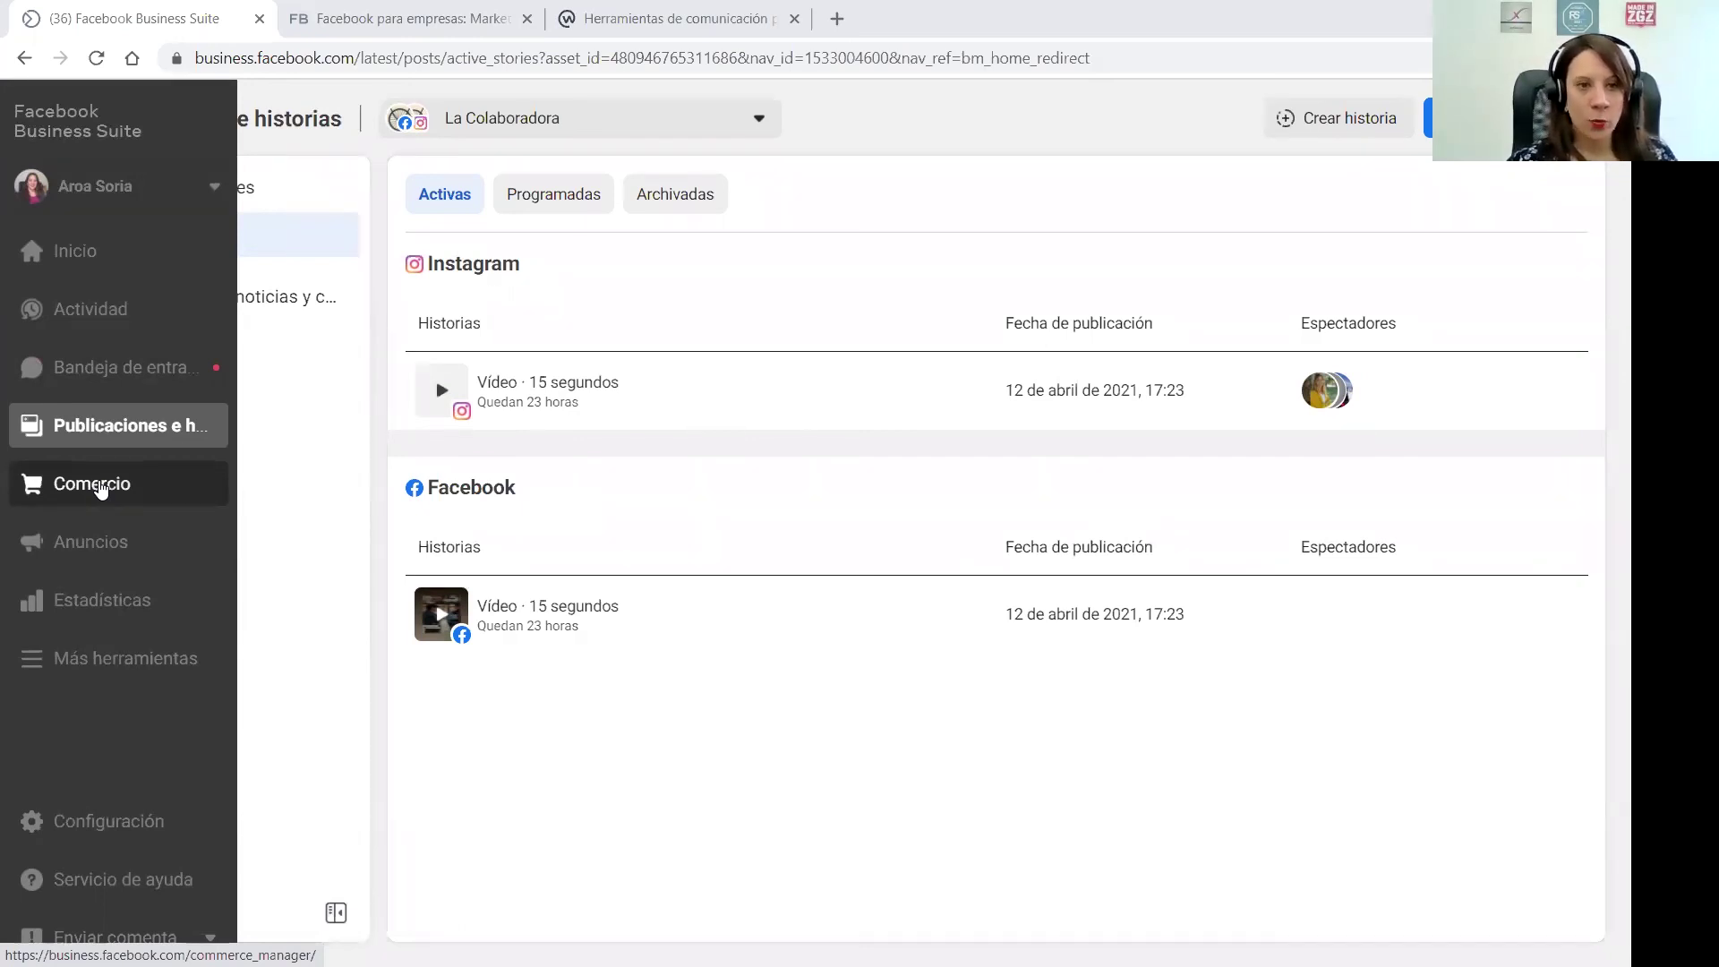
left_click(99, 499)
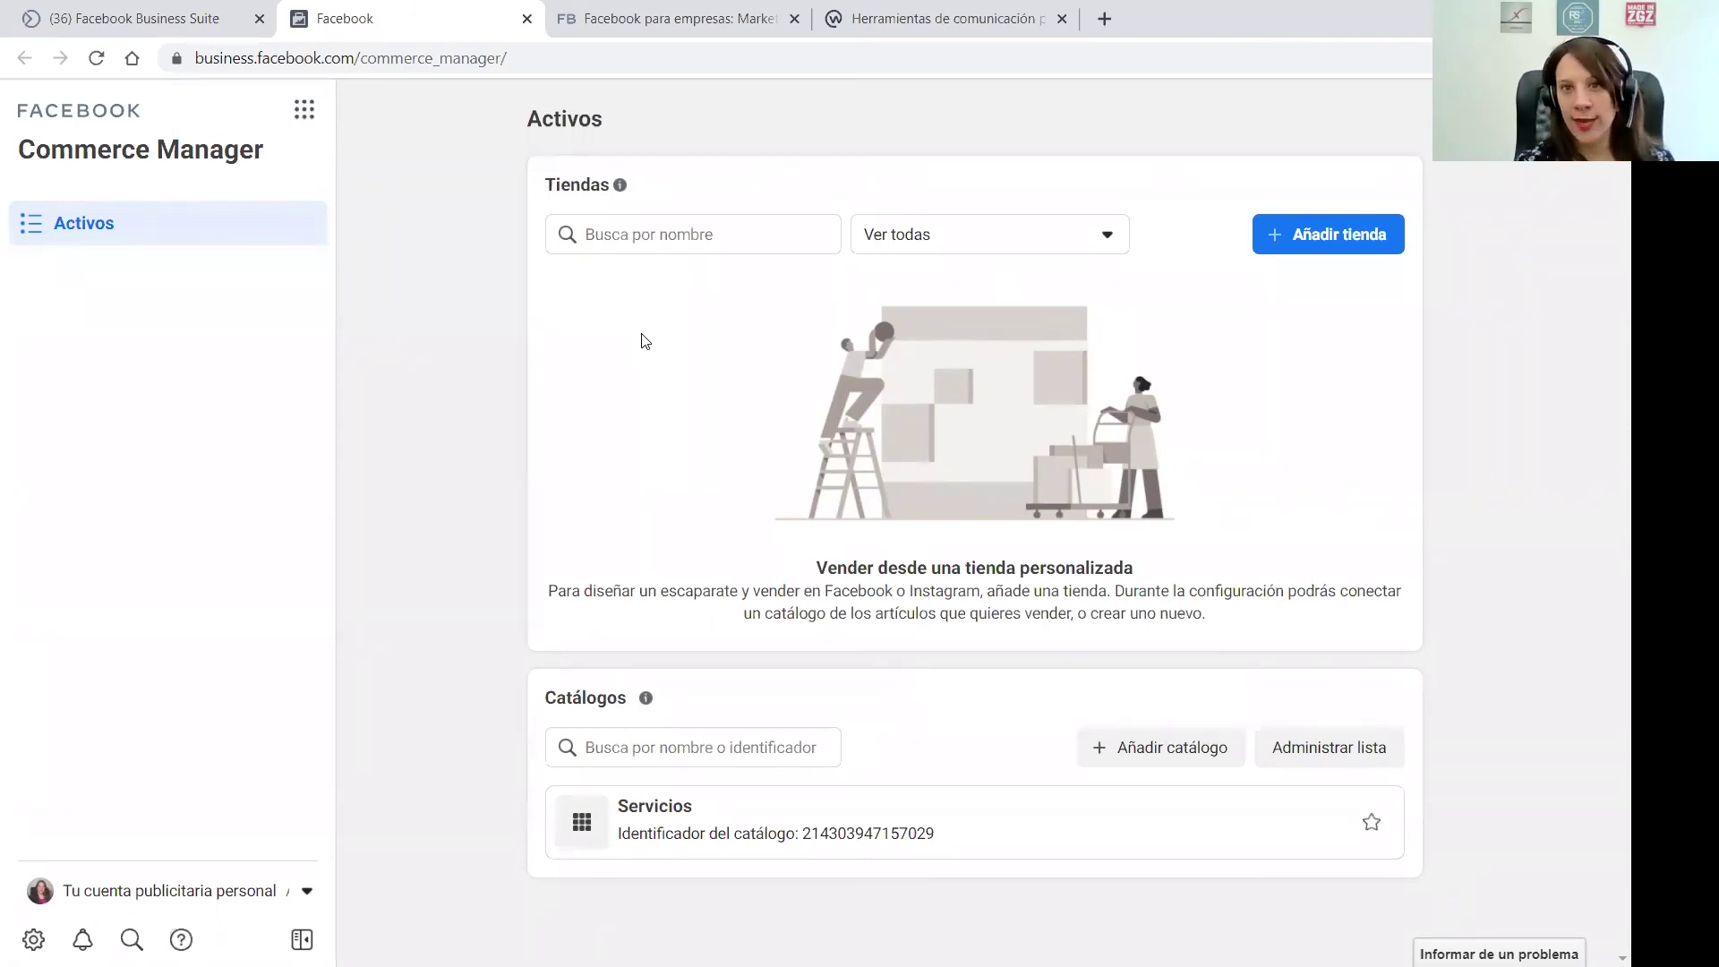
left_click(1331, 245)
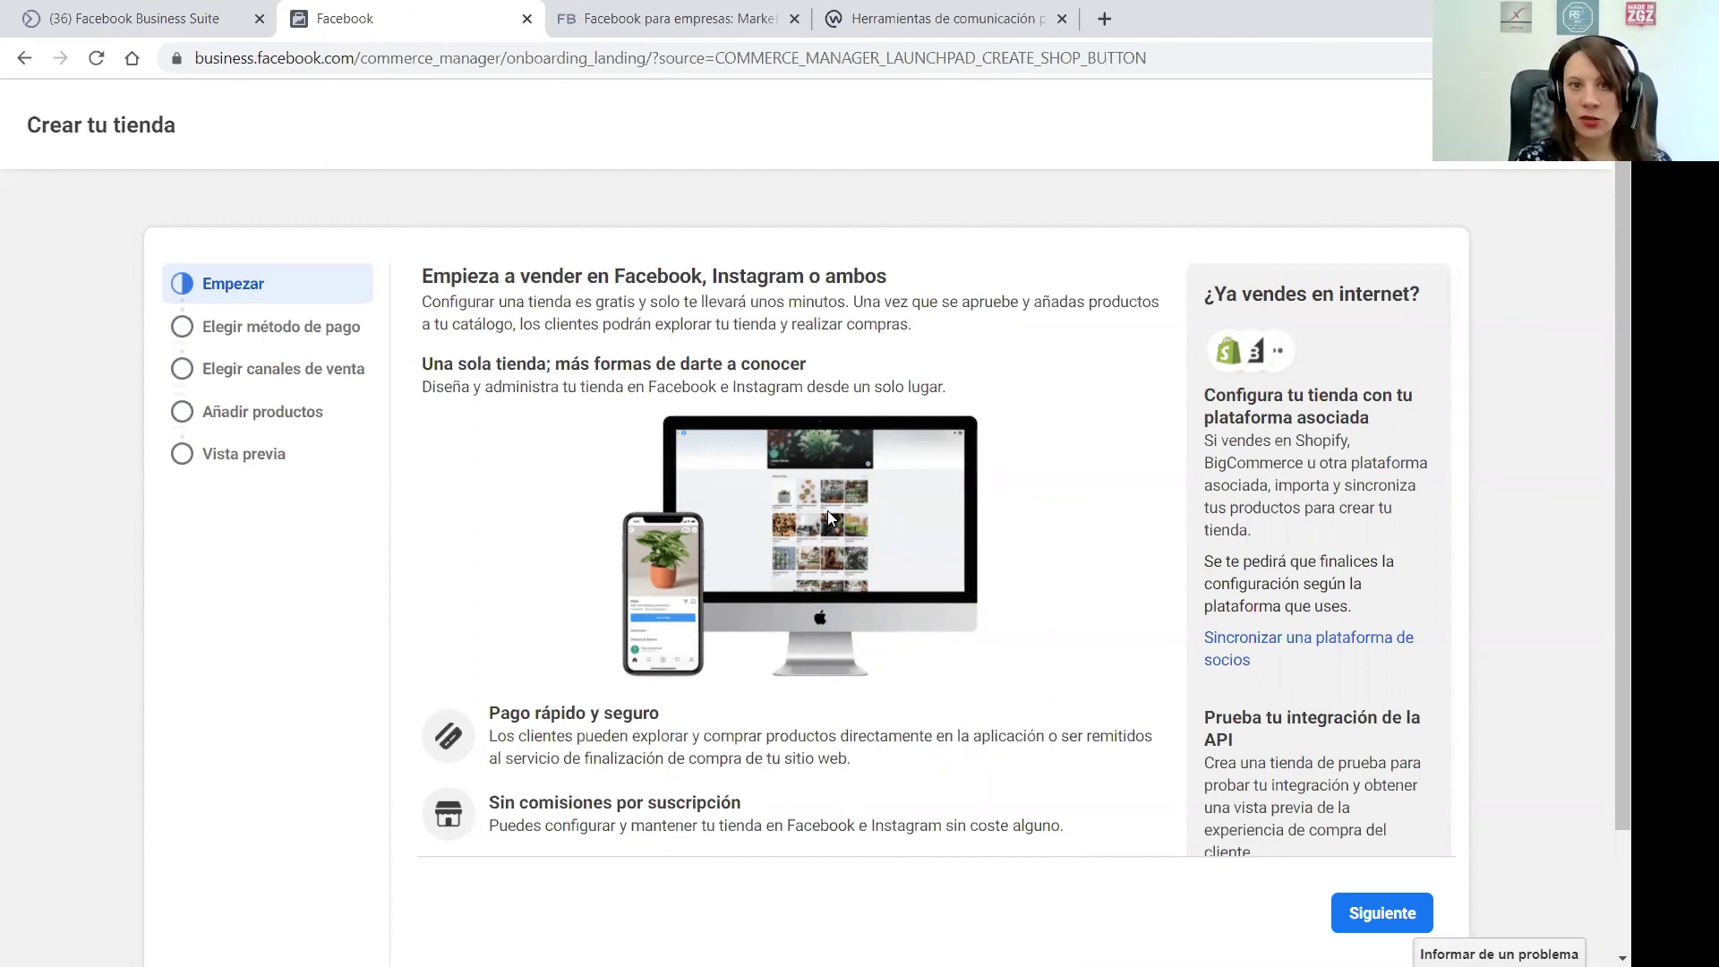
left_click(130, 7)
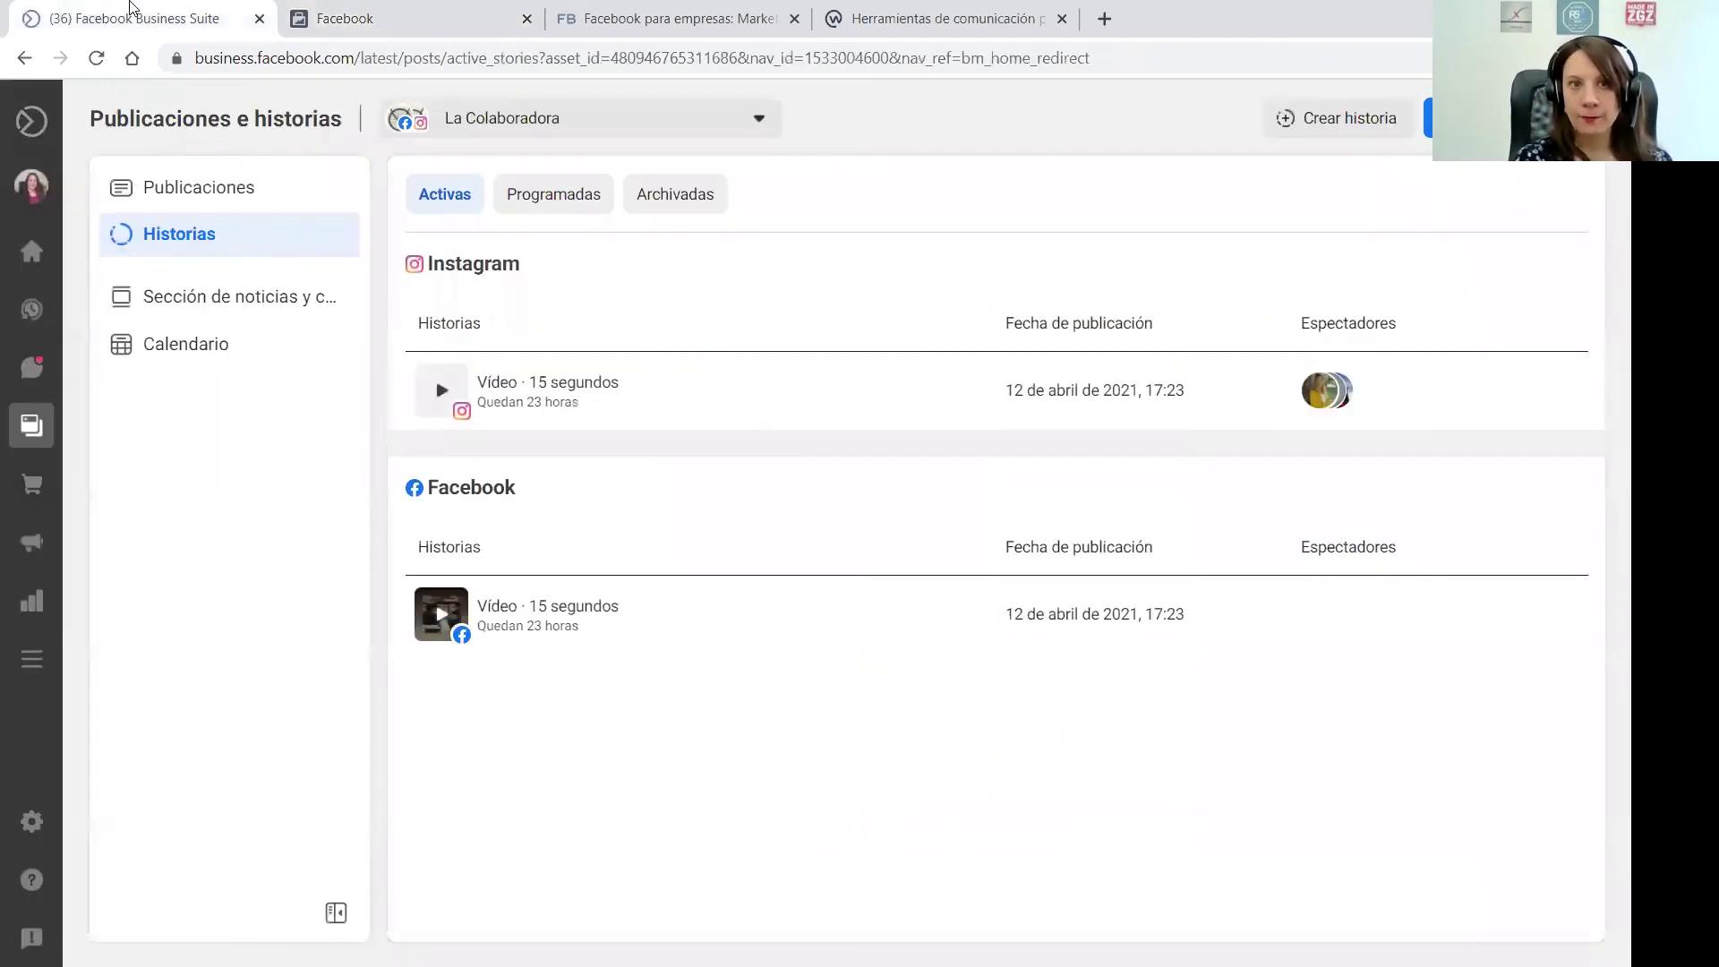
left_click(340, 16)
left_click(16, 65)
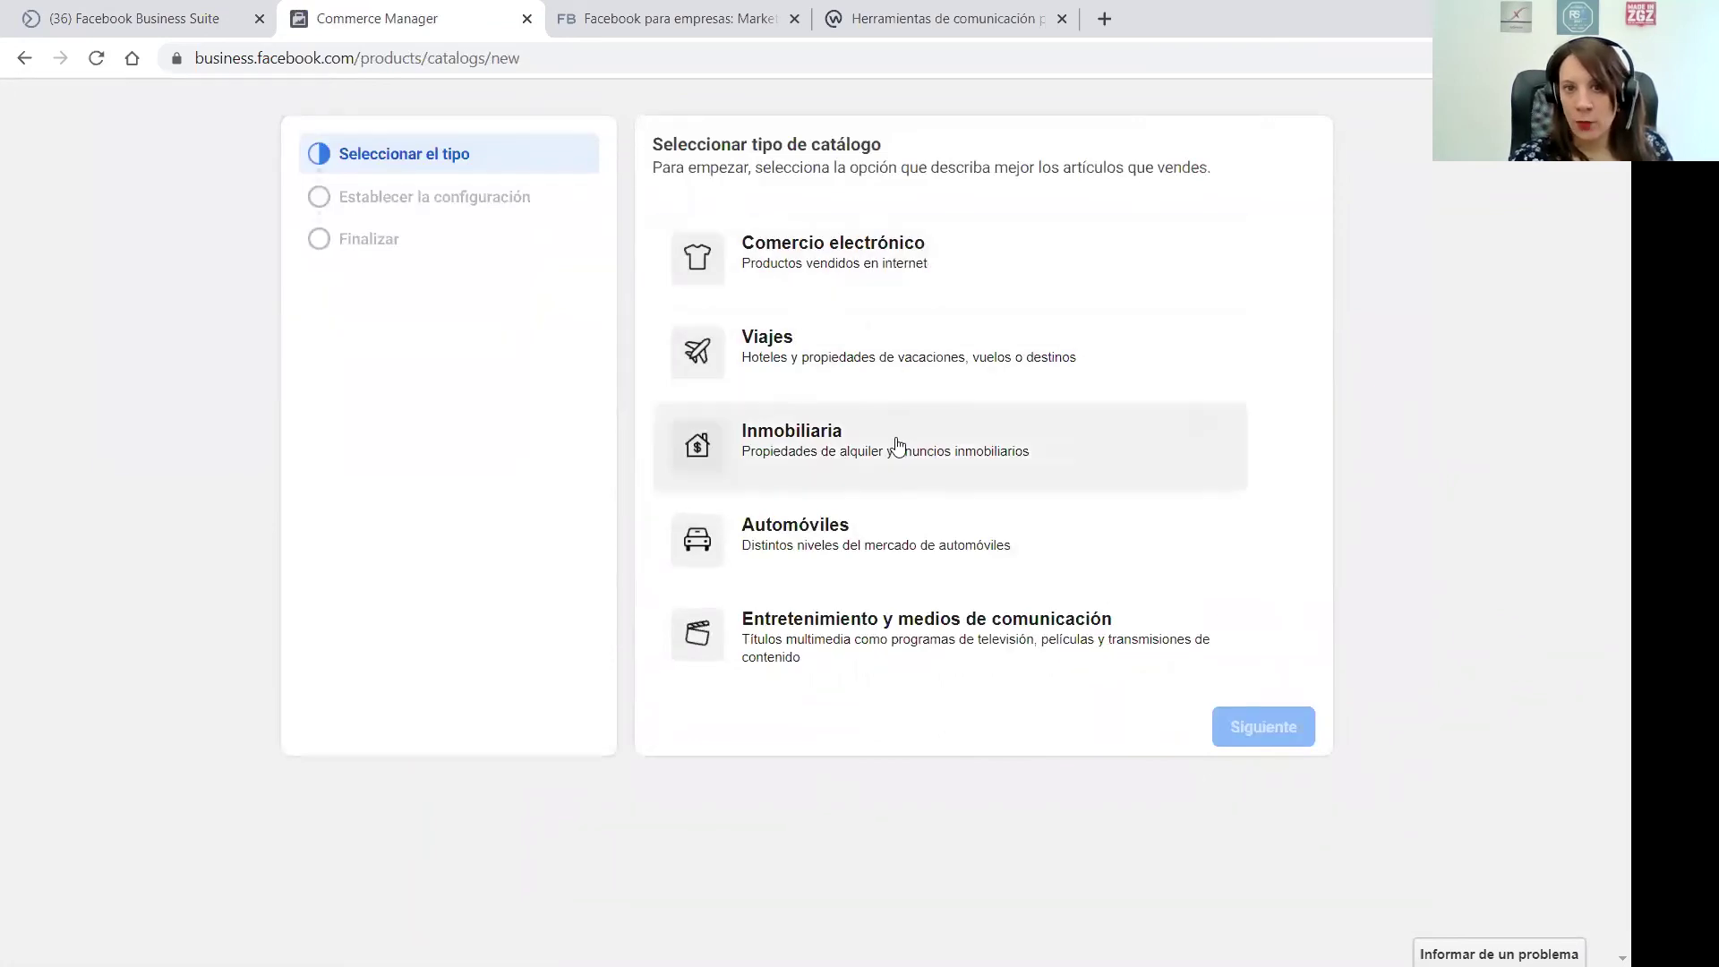
Create the e-commerce product catalogue Catalog_Products, owned by Expressia with the product information upload method, and open it
left_click(895, 260)
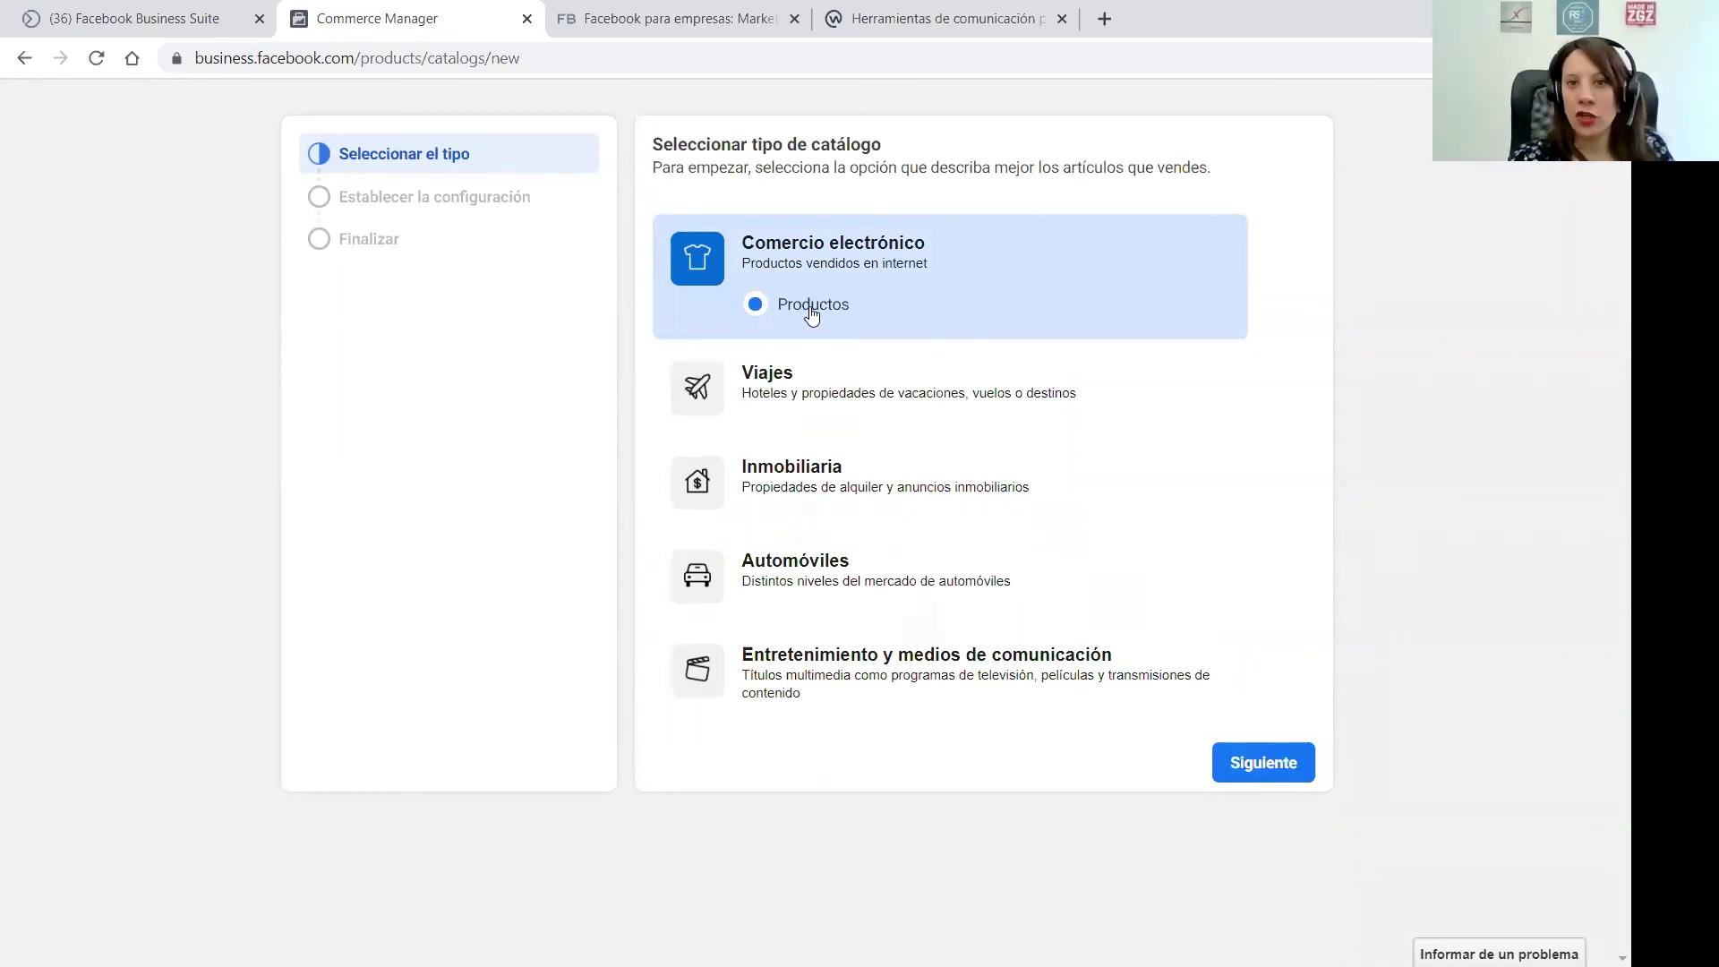
left_click(1273, 776)
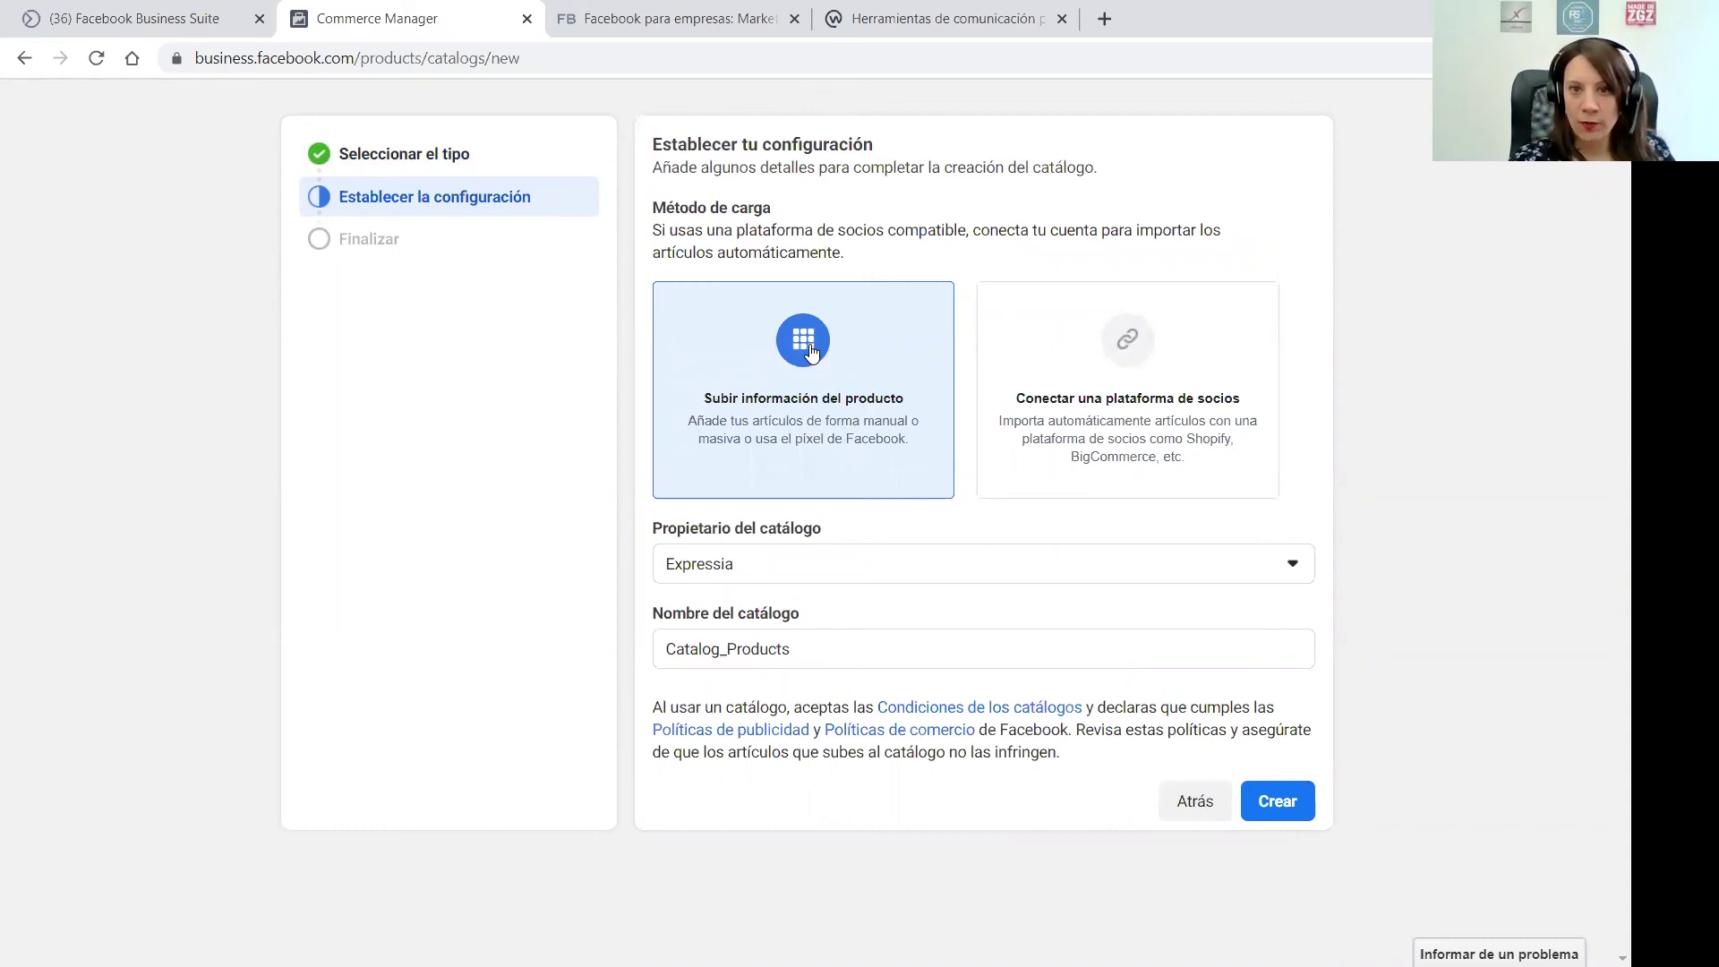
left_click(732, 568)
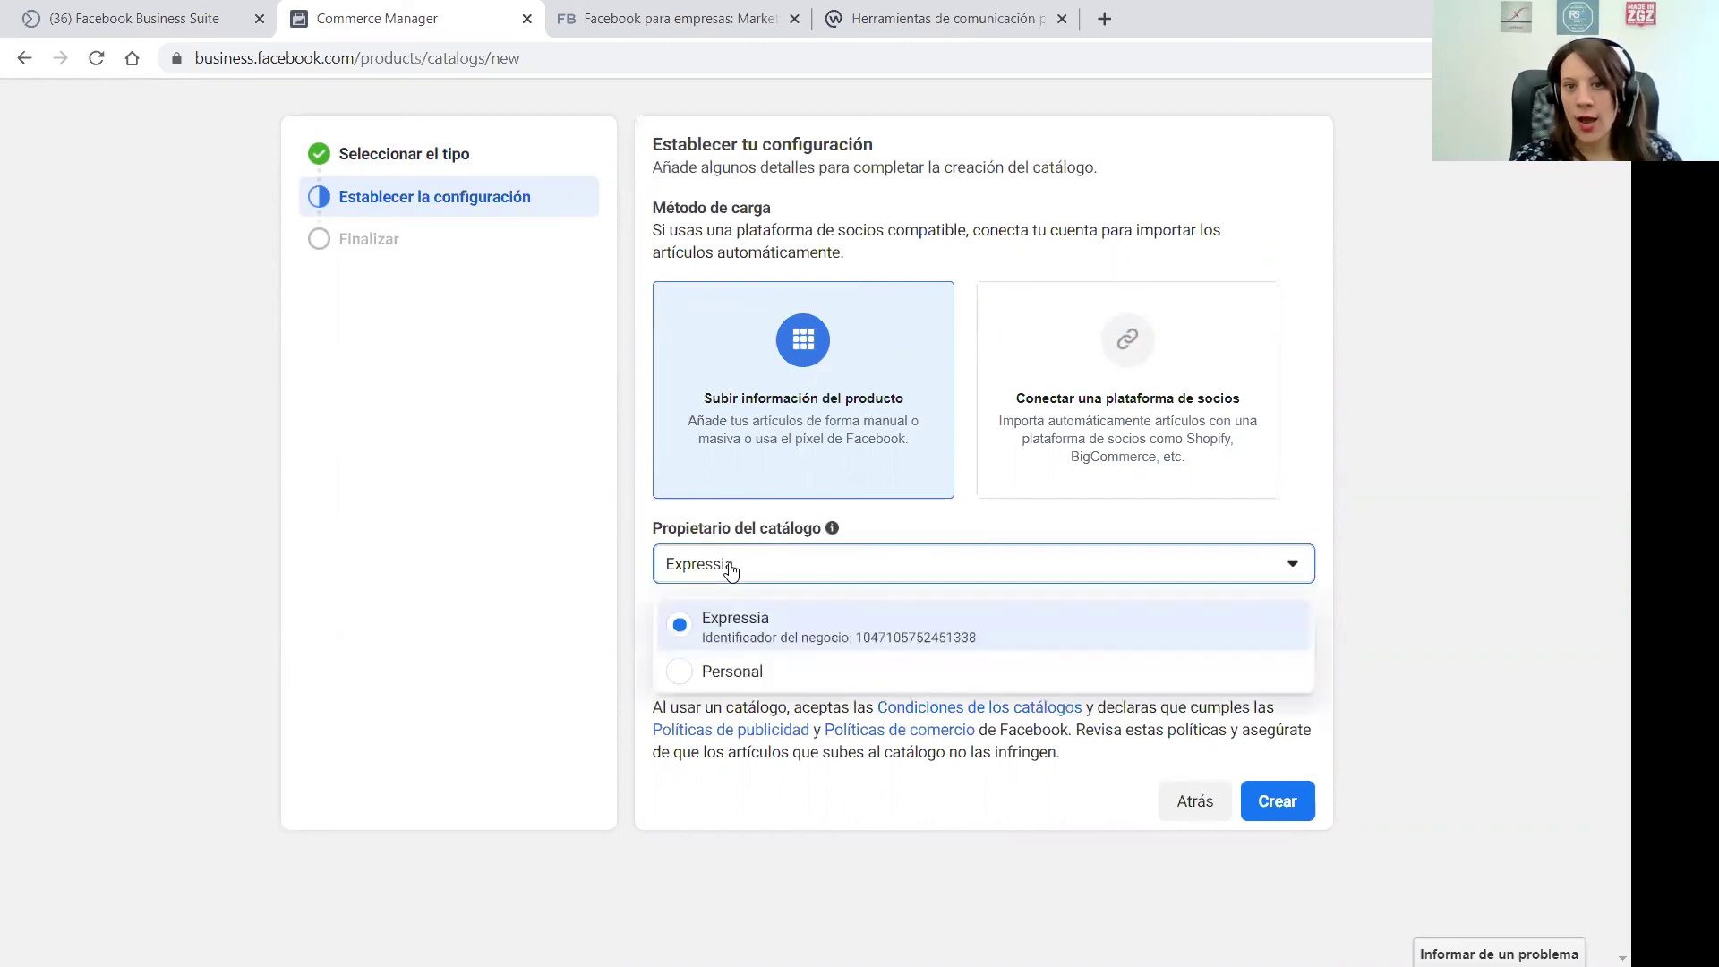
left_click(752, 631)
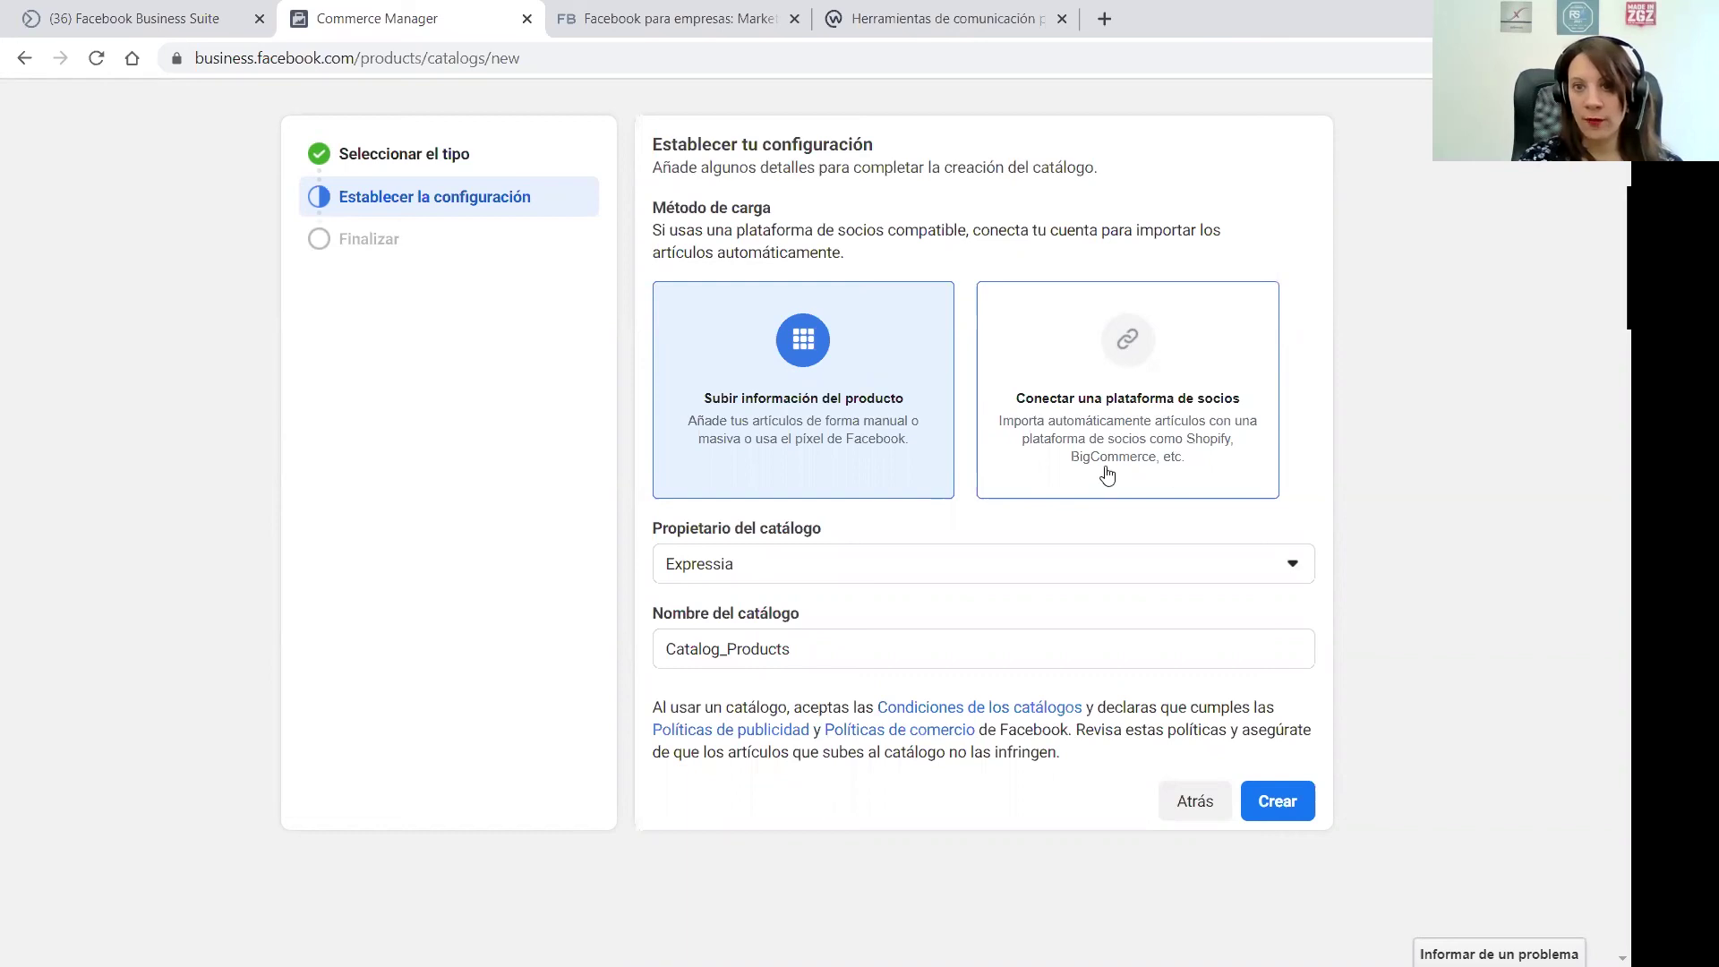
left_click(1280, 802)
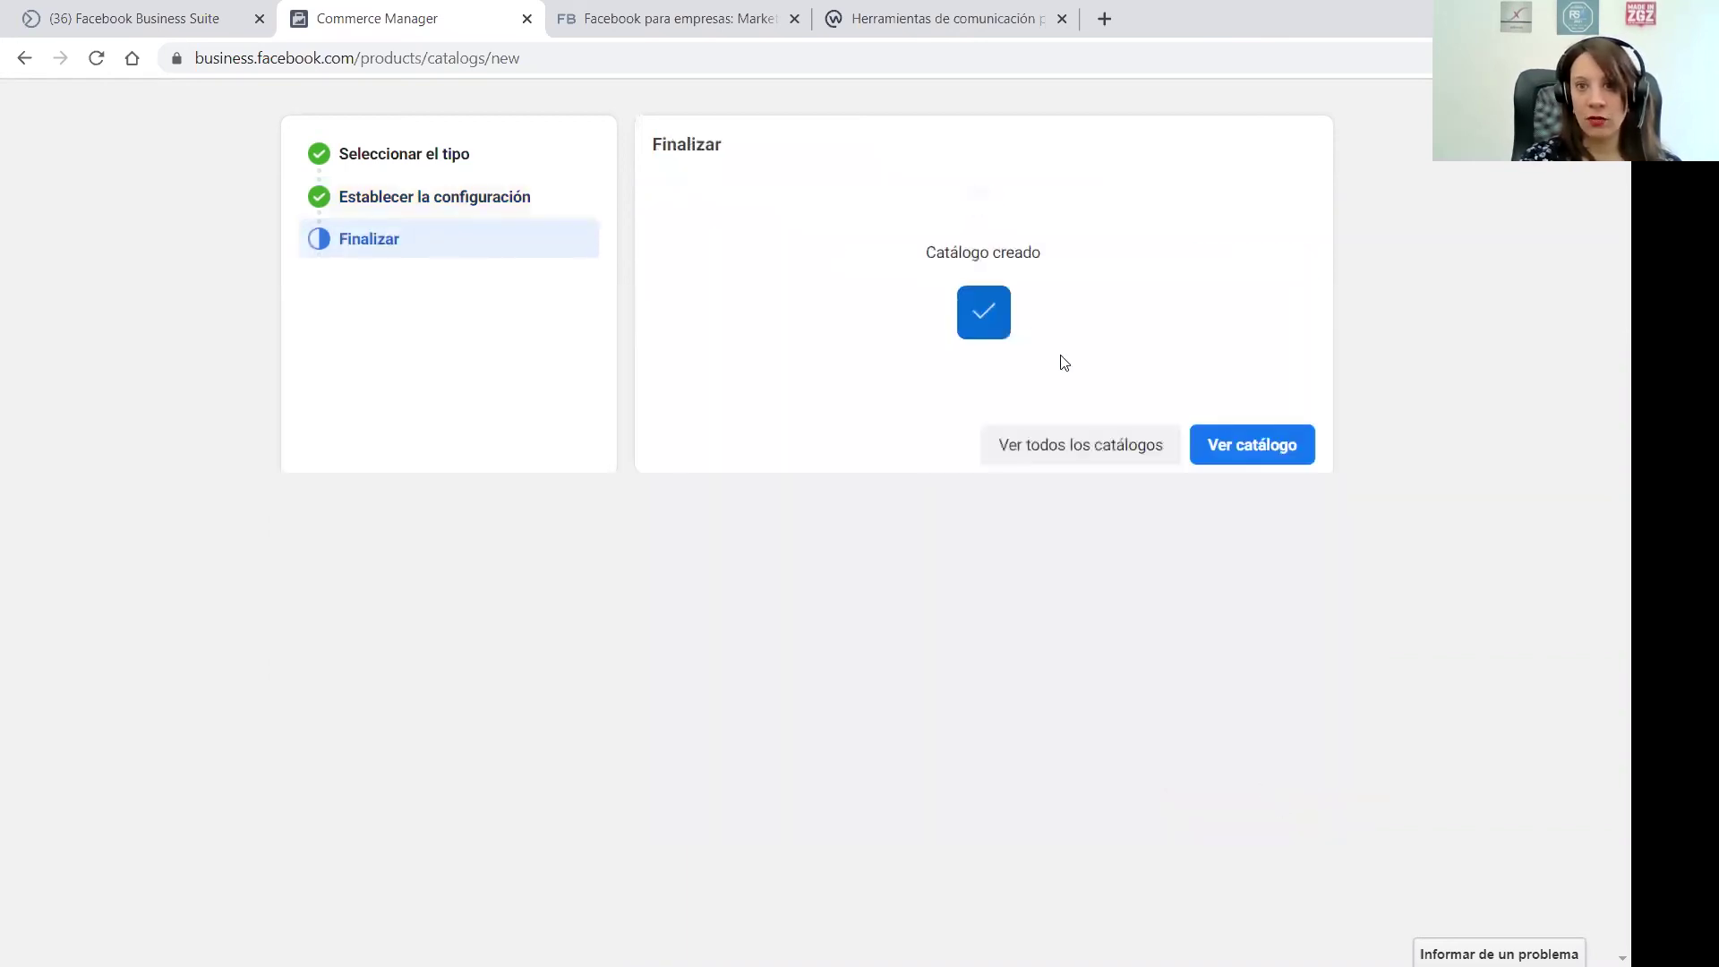
left_click(1251, 448)
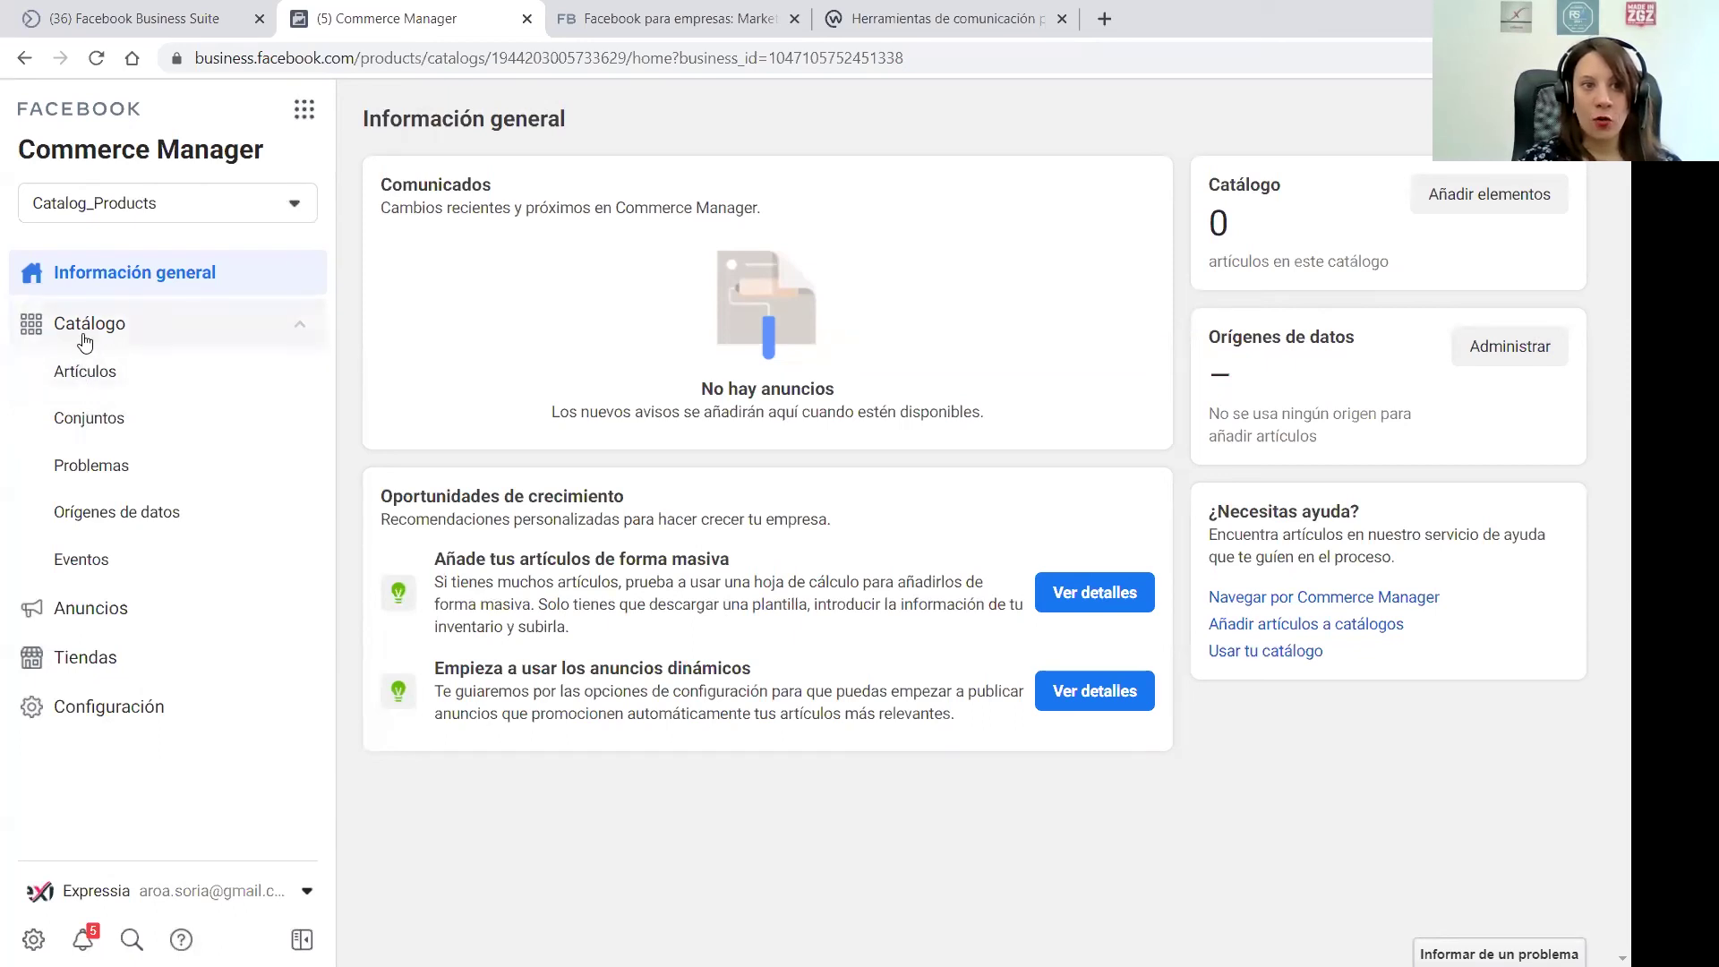
Examine the form for manually adding items to the catalogue, and exit it without adding an item
left_click(85, 375)
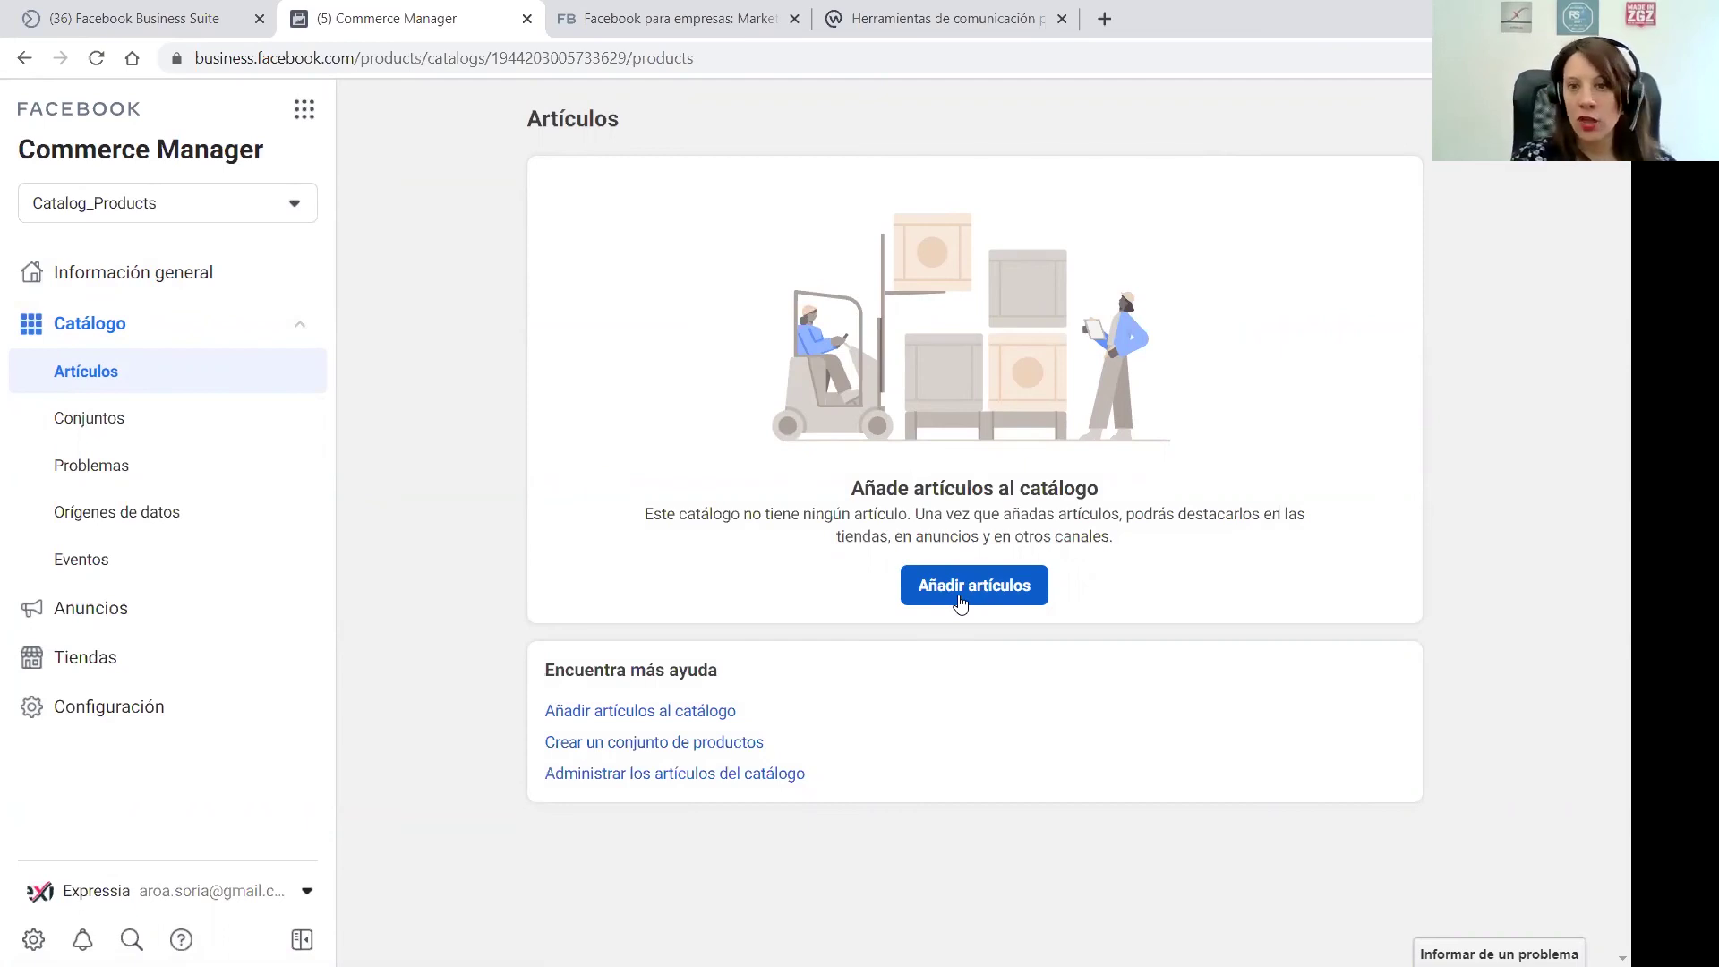
left_click(958, 598)
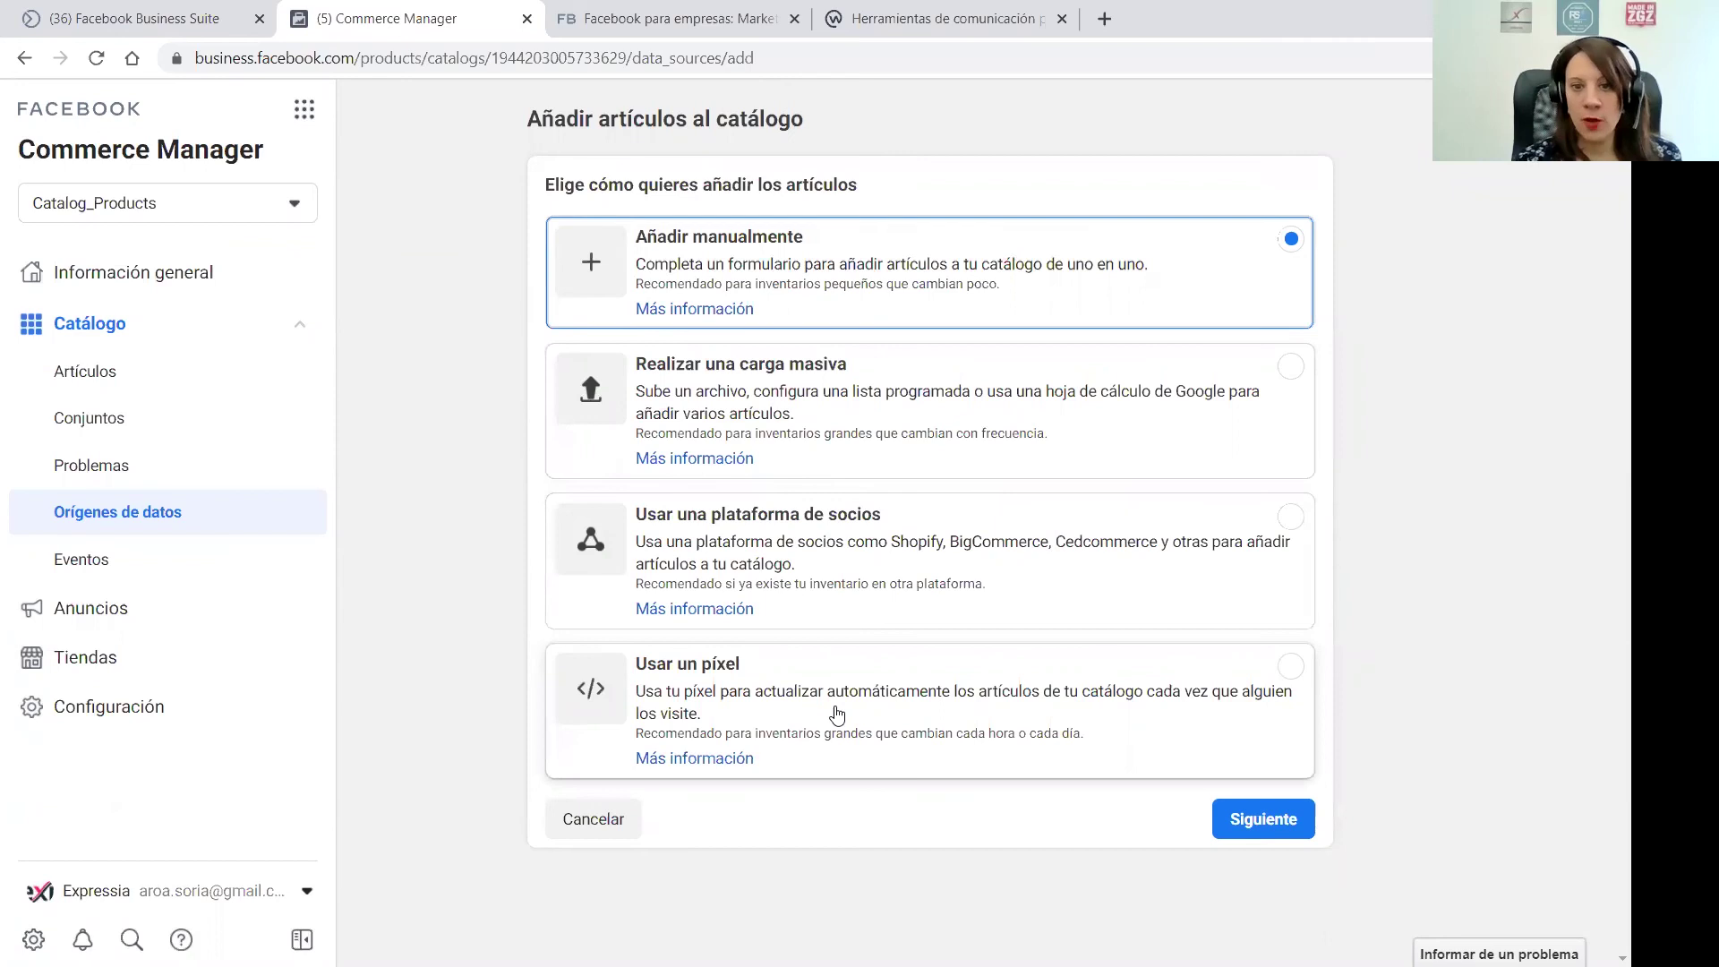
left_click(718, 271)
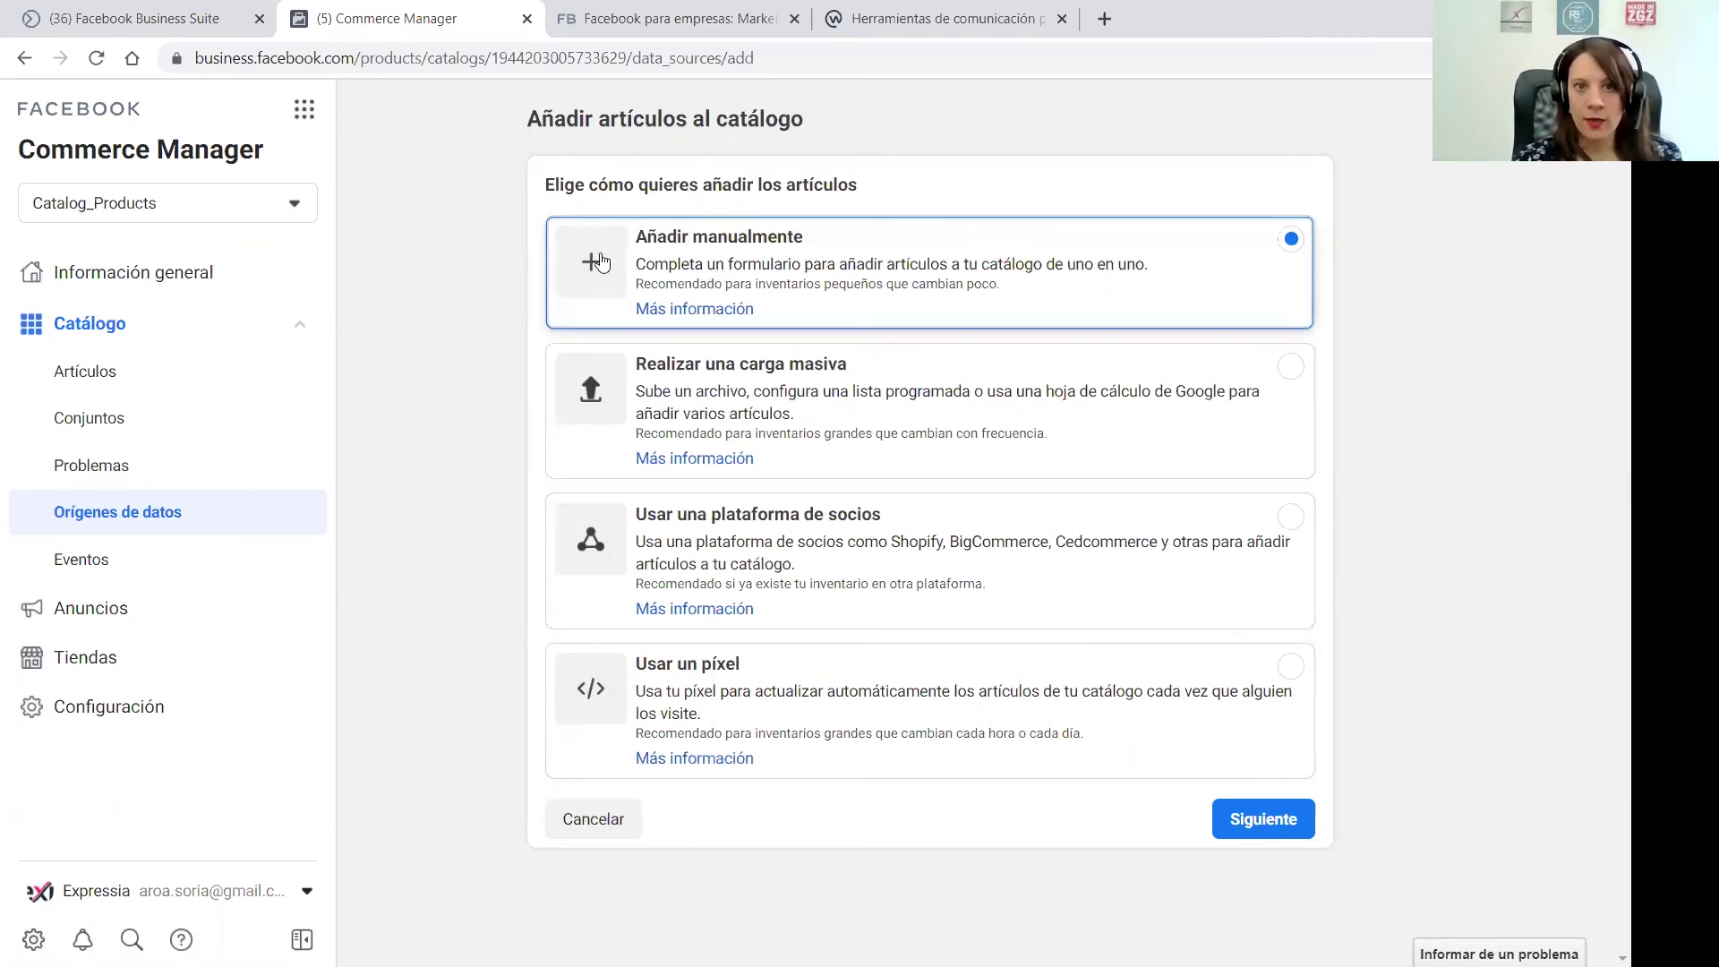
left_click(1275, 816)
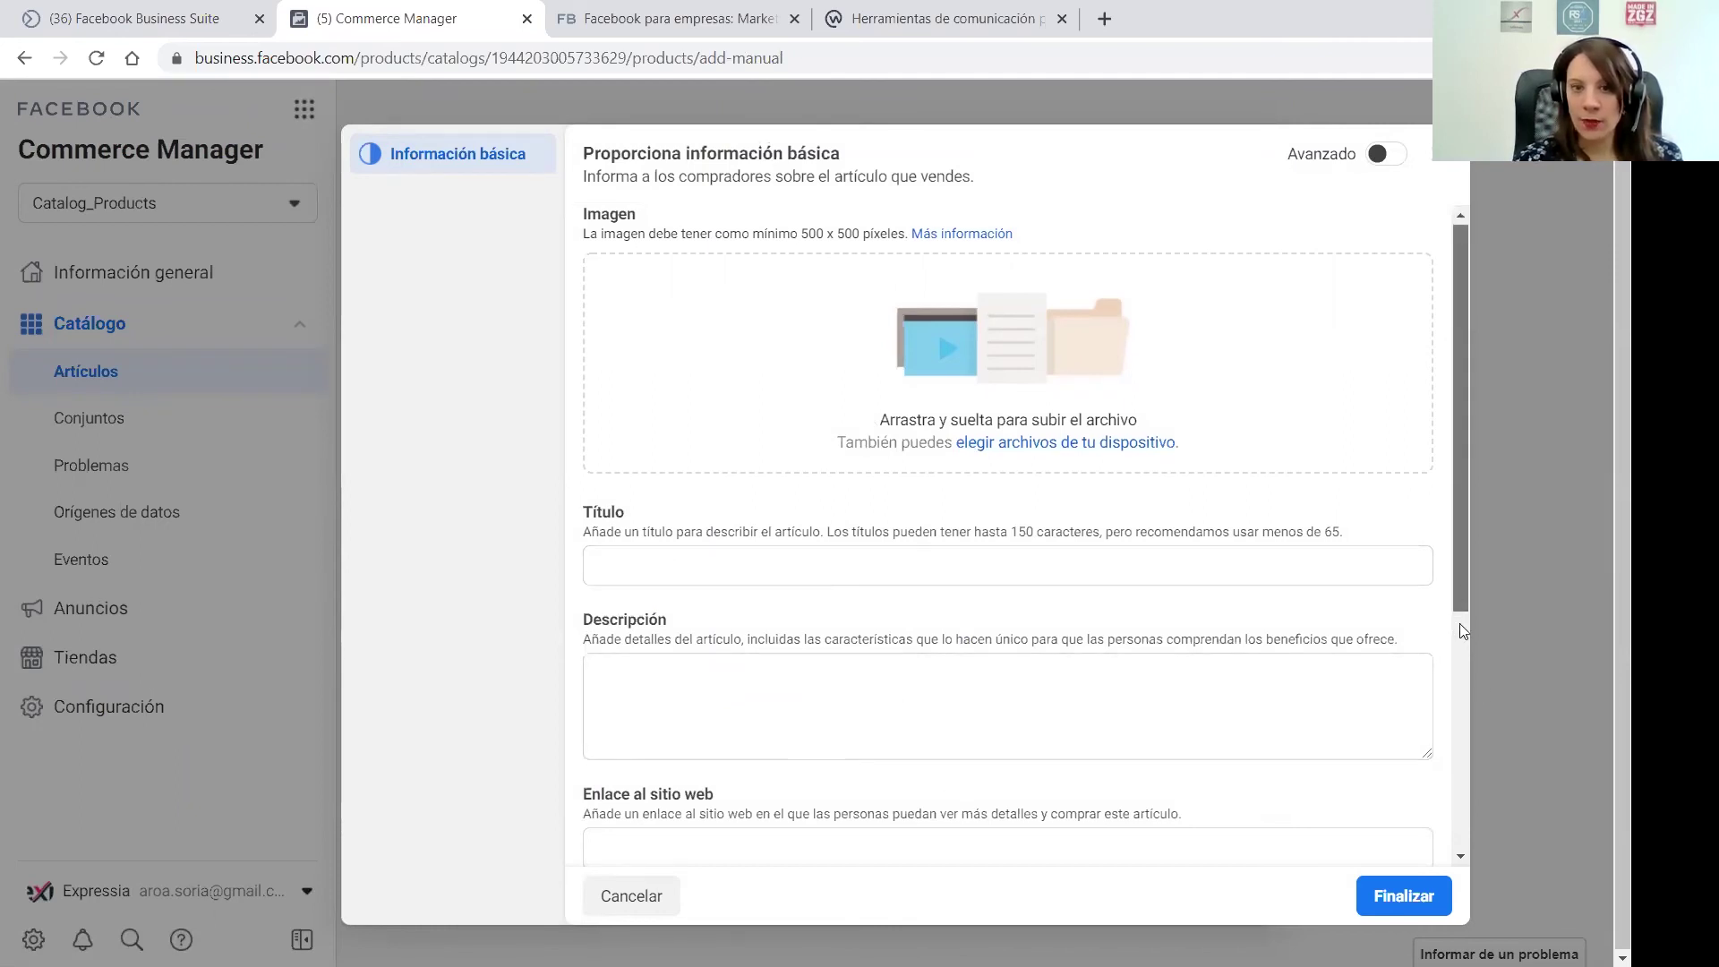
scroll(1450, 580, "down", 5)
left_click_drag(1454, 801, 1452, 449)
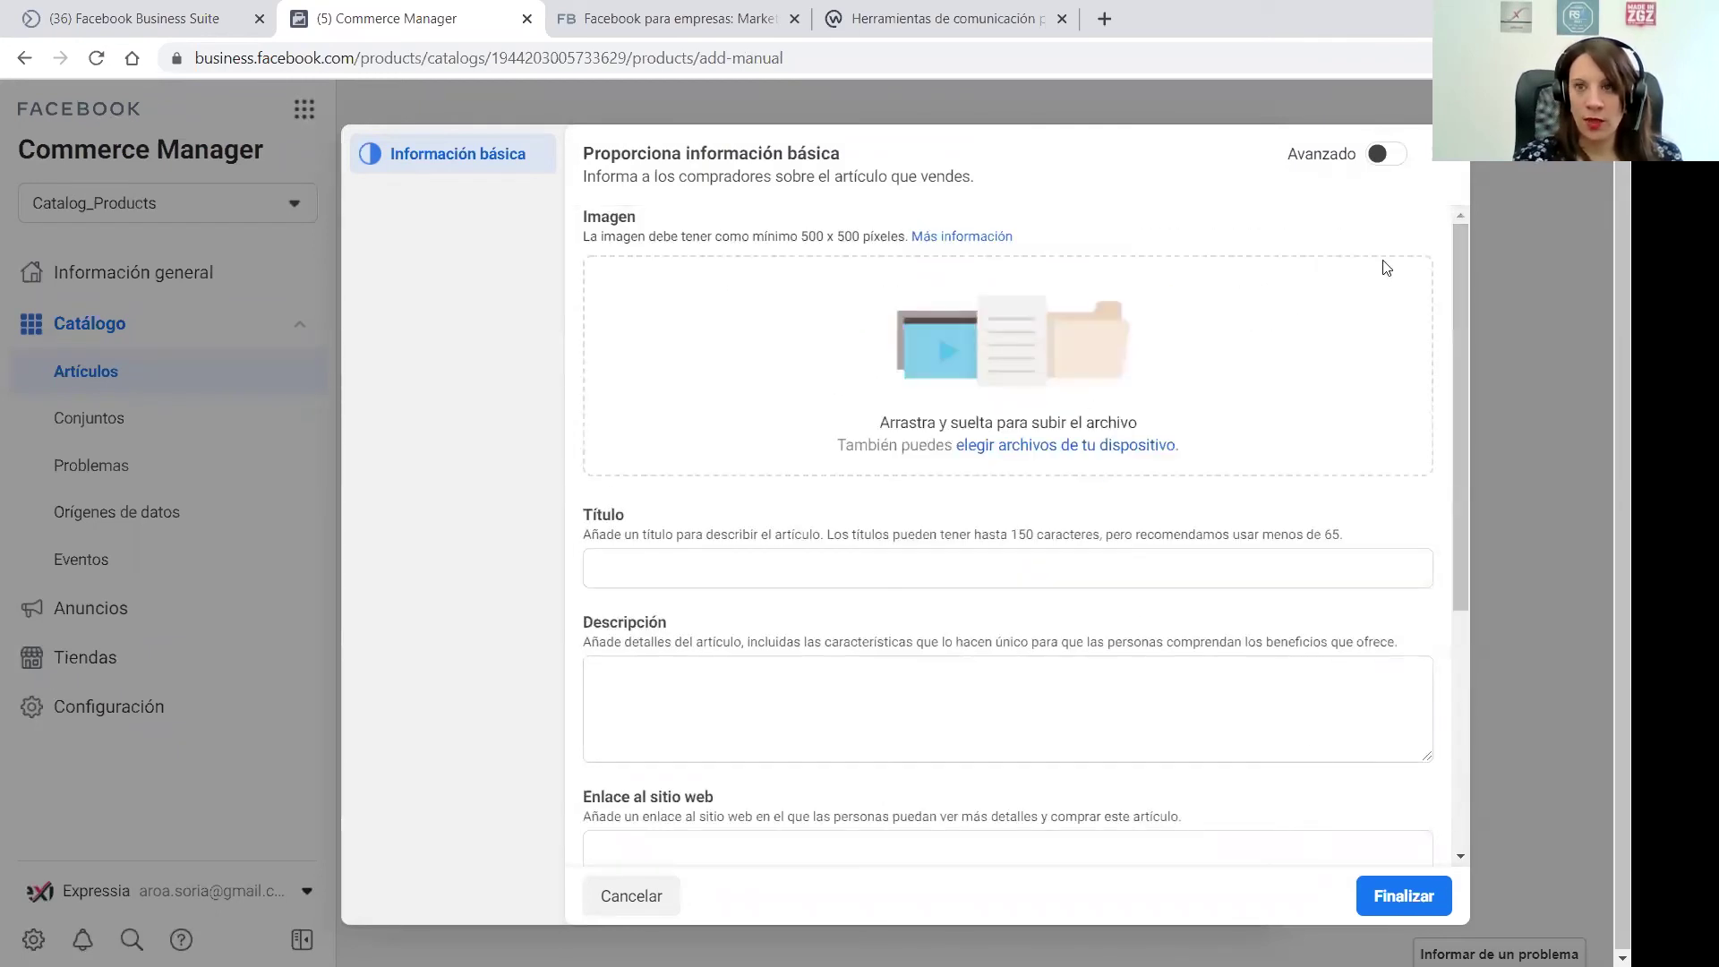
left_click(1438, 154)
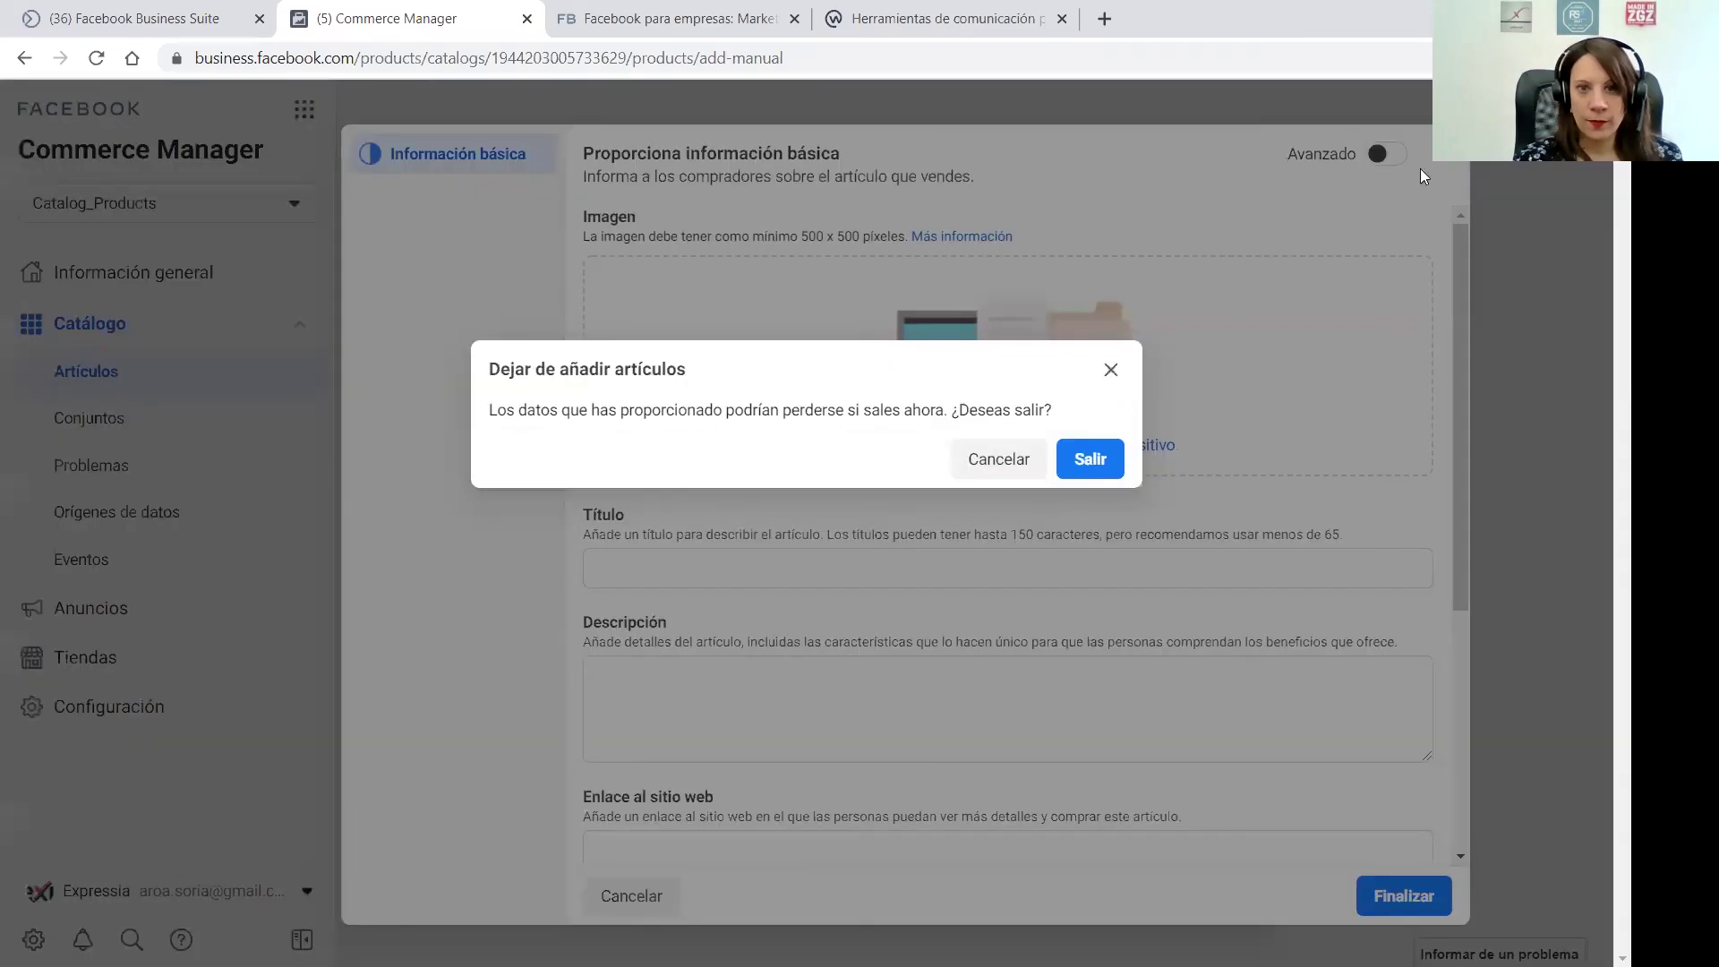
left_click(1090, 459)
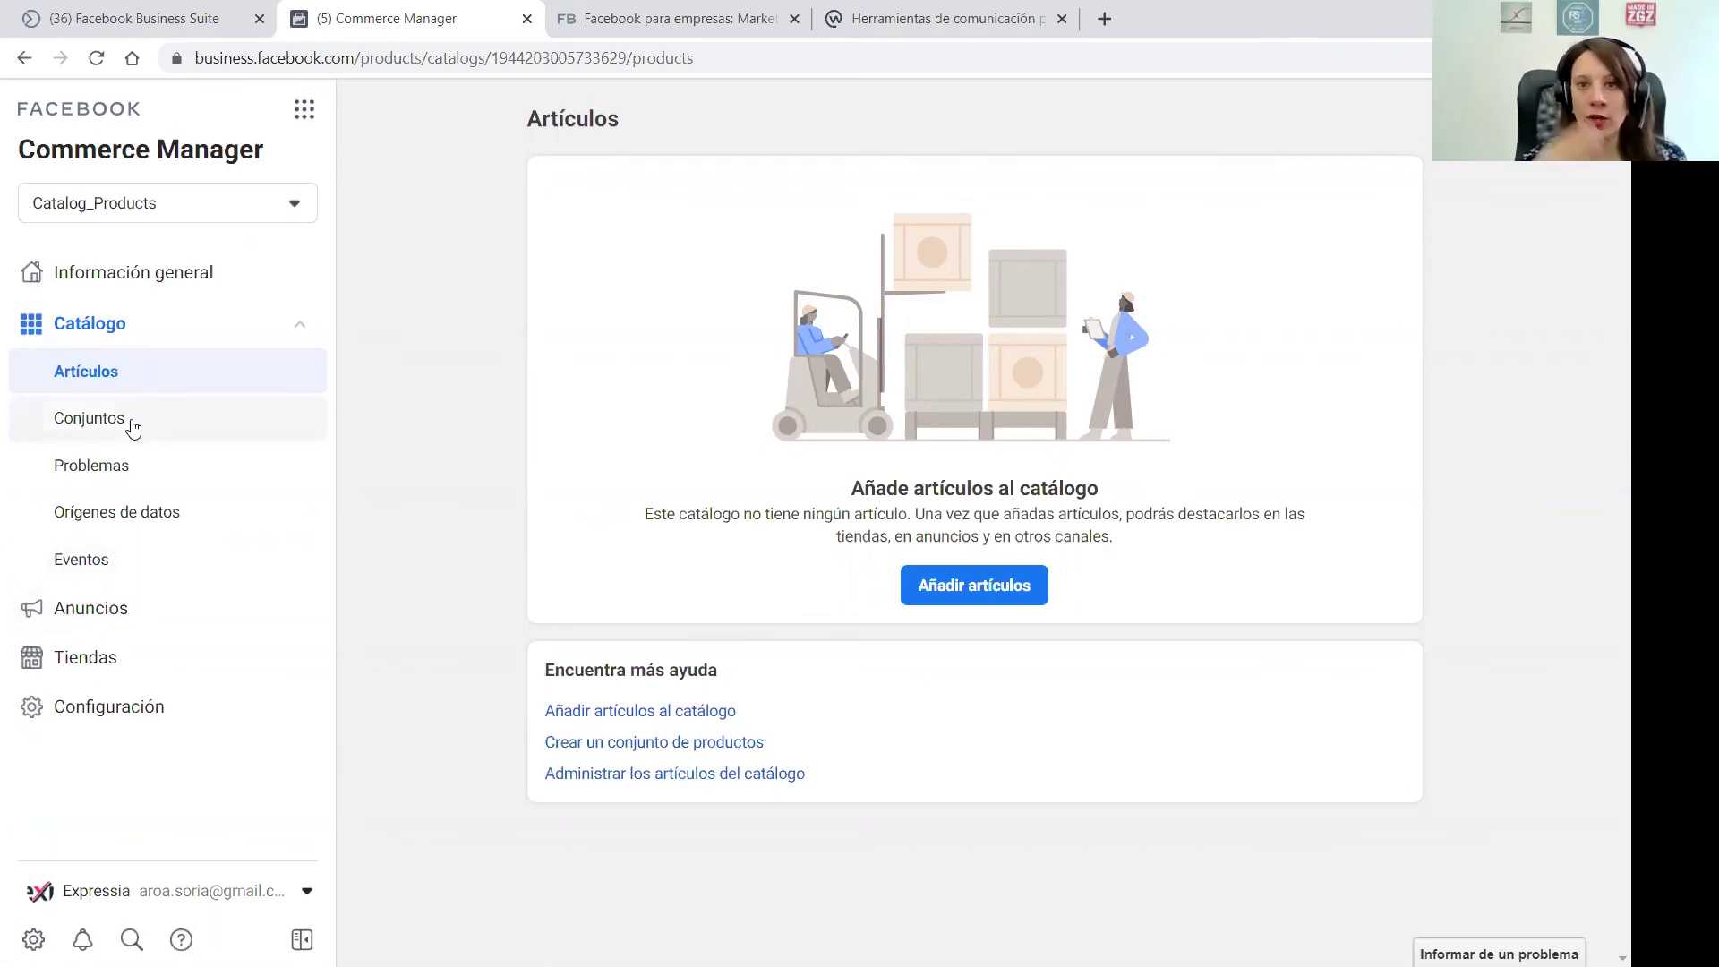
Review the catalogue's Problemas, Orígenes de datos and Eventos sections
left_click(134, 477)
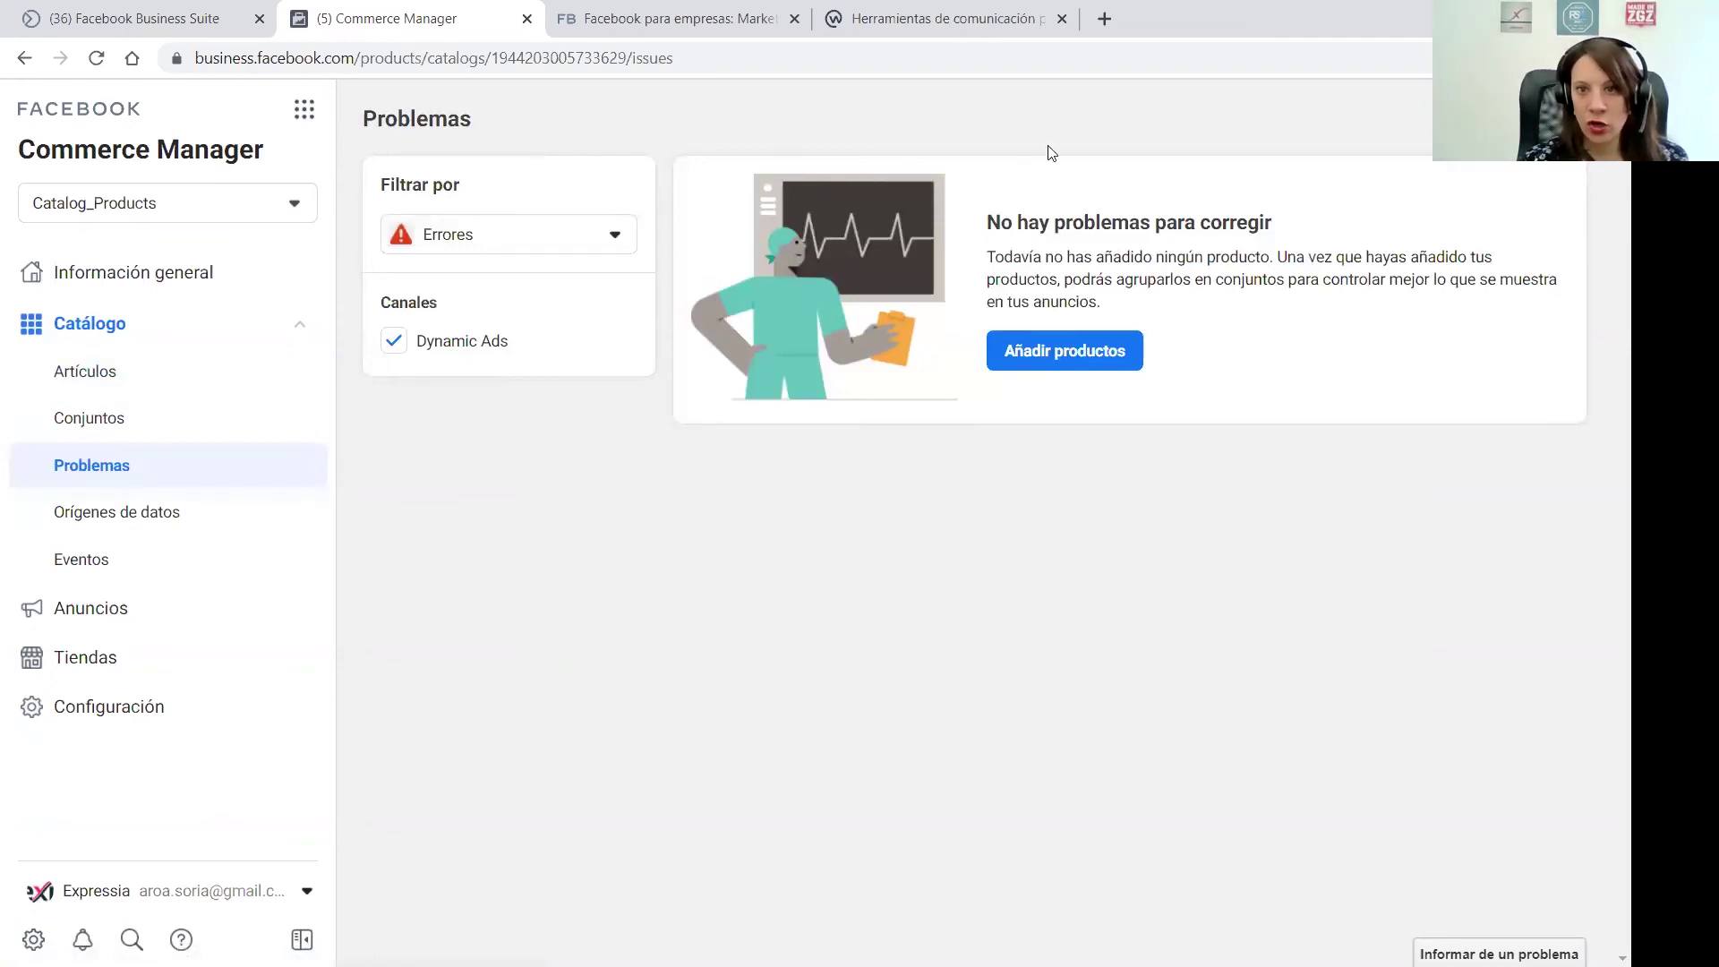
left_click(128, 529)
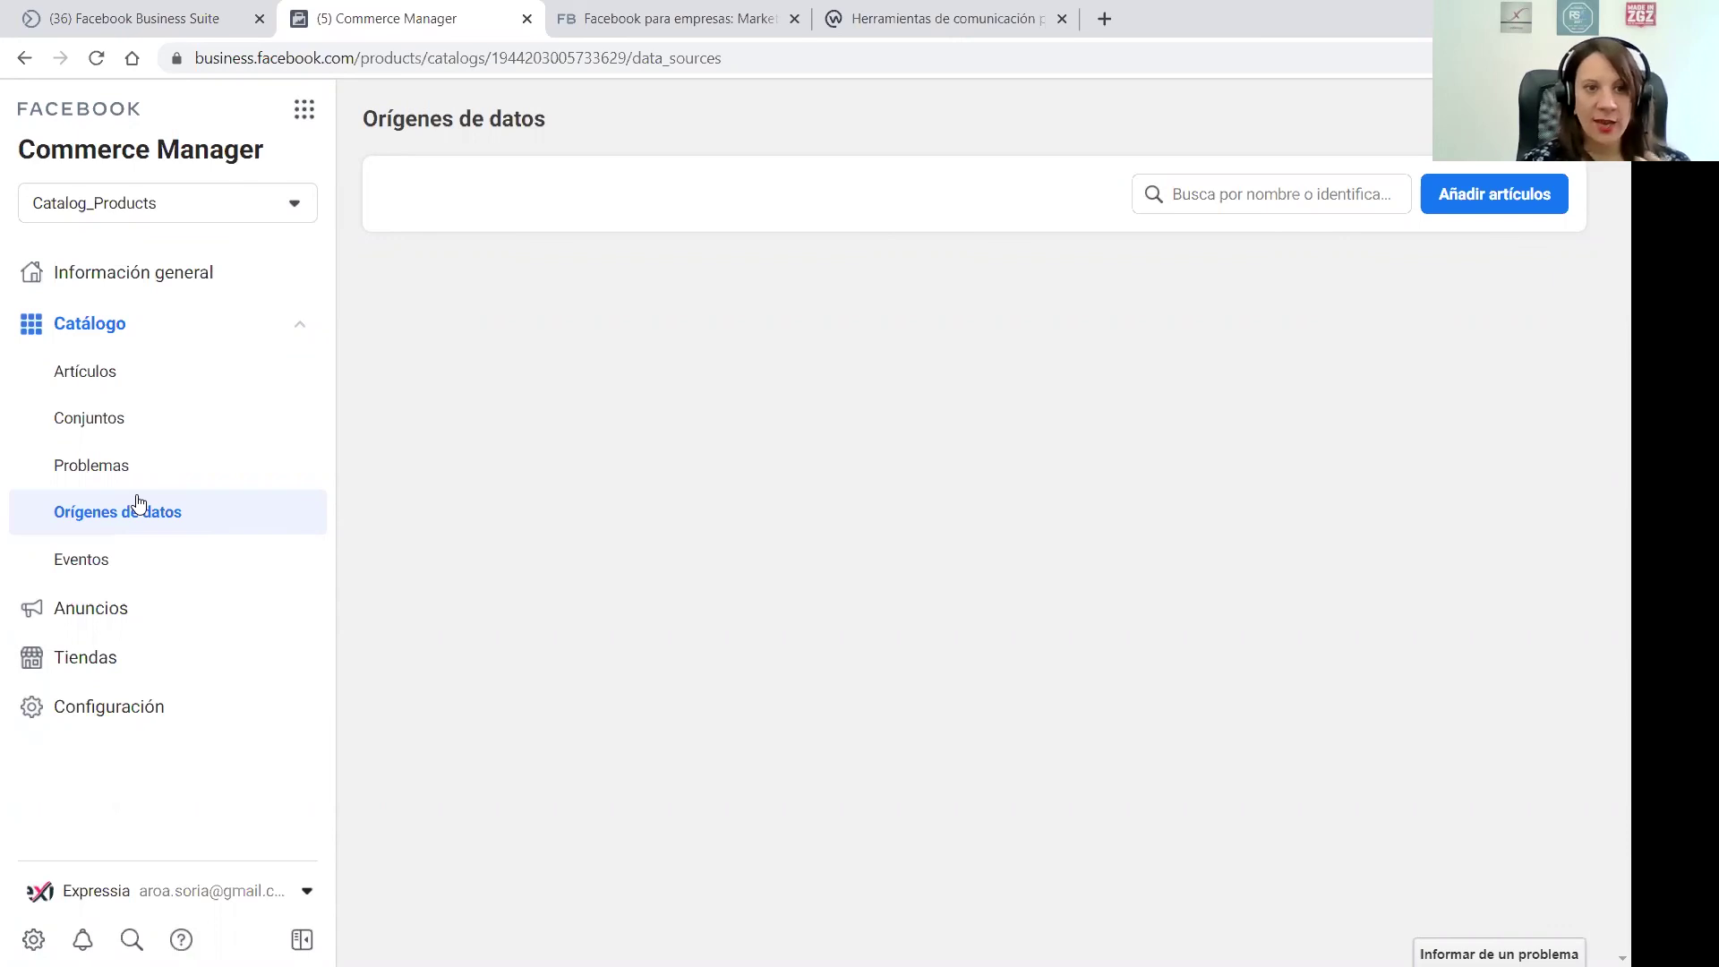
left_click(141, 563)
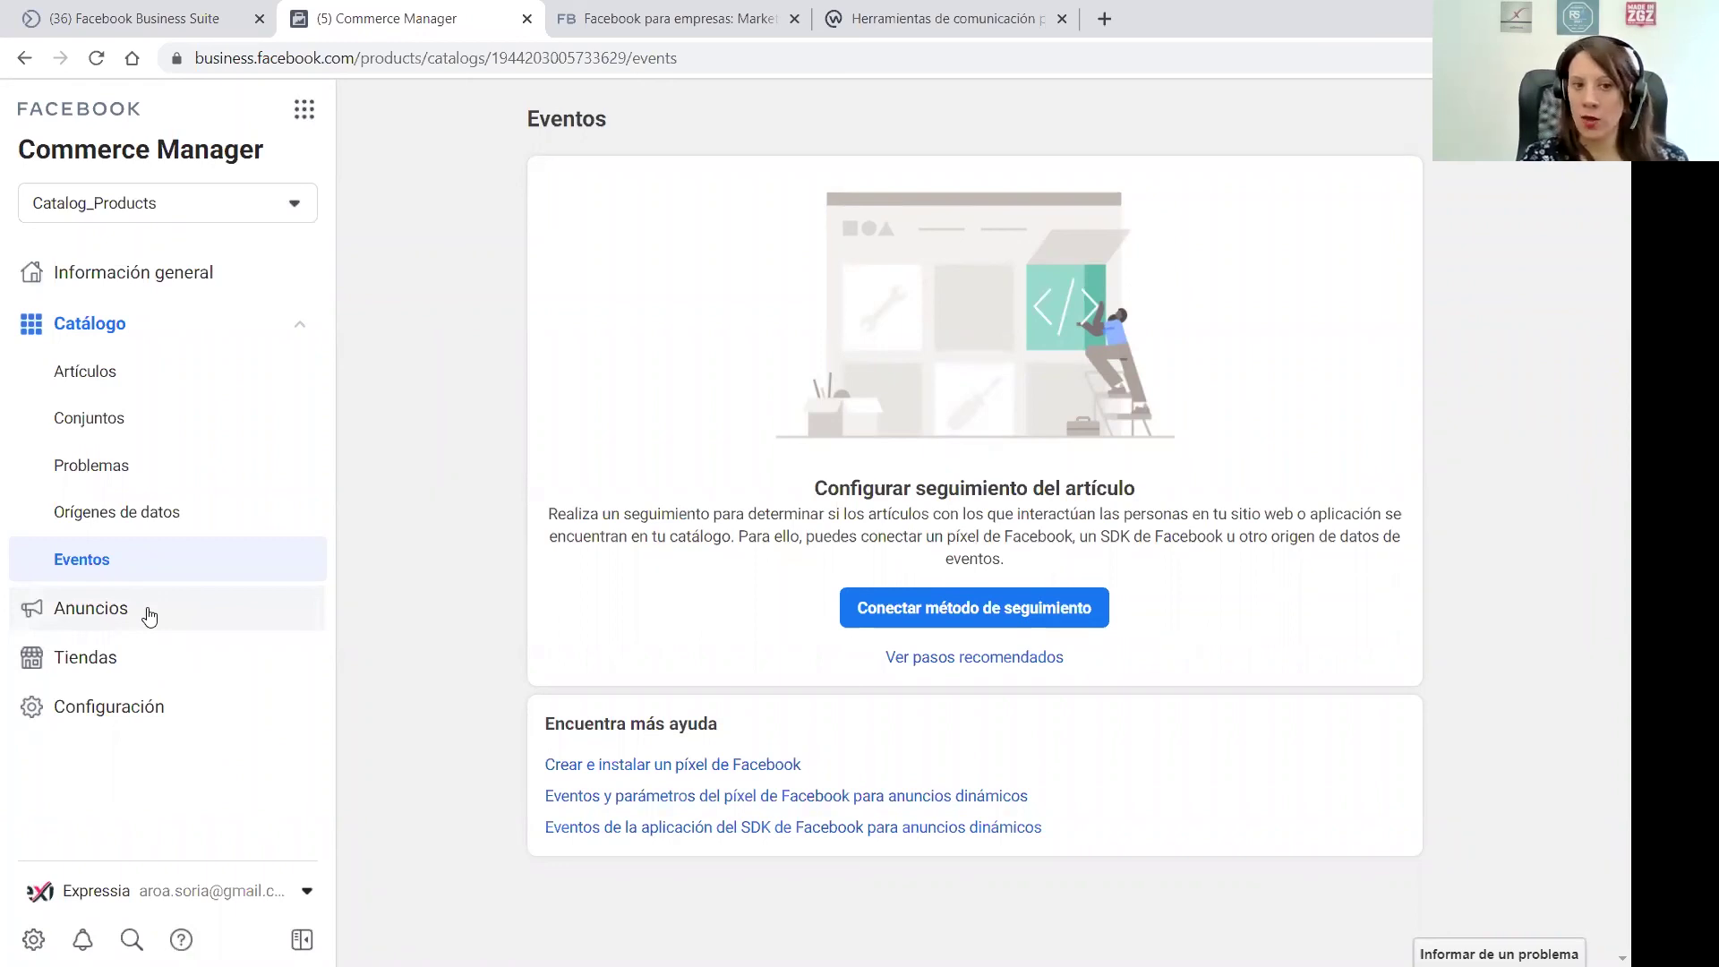
Look at the catalogue's Tiendas section, and switch to Facebook Business Suite to view the Anuncios section for La Colaboradora
left_click(141, 669)
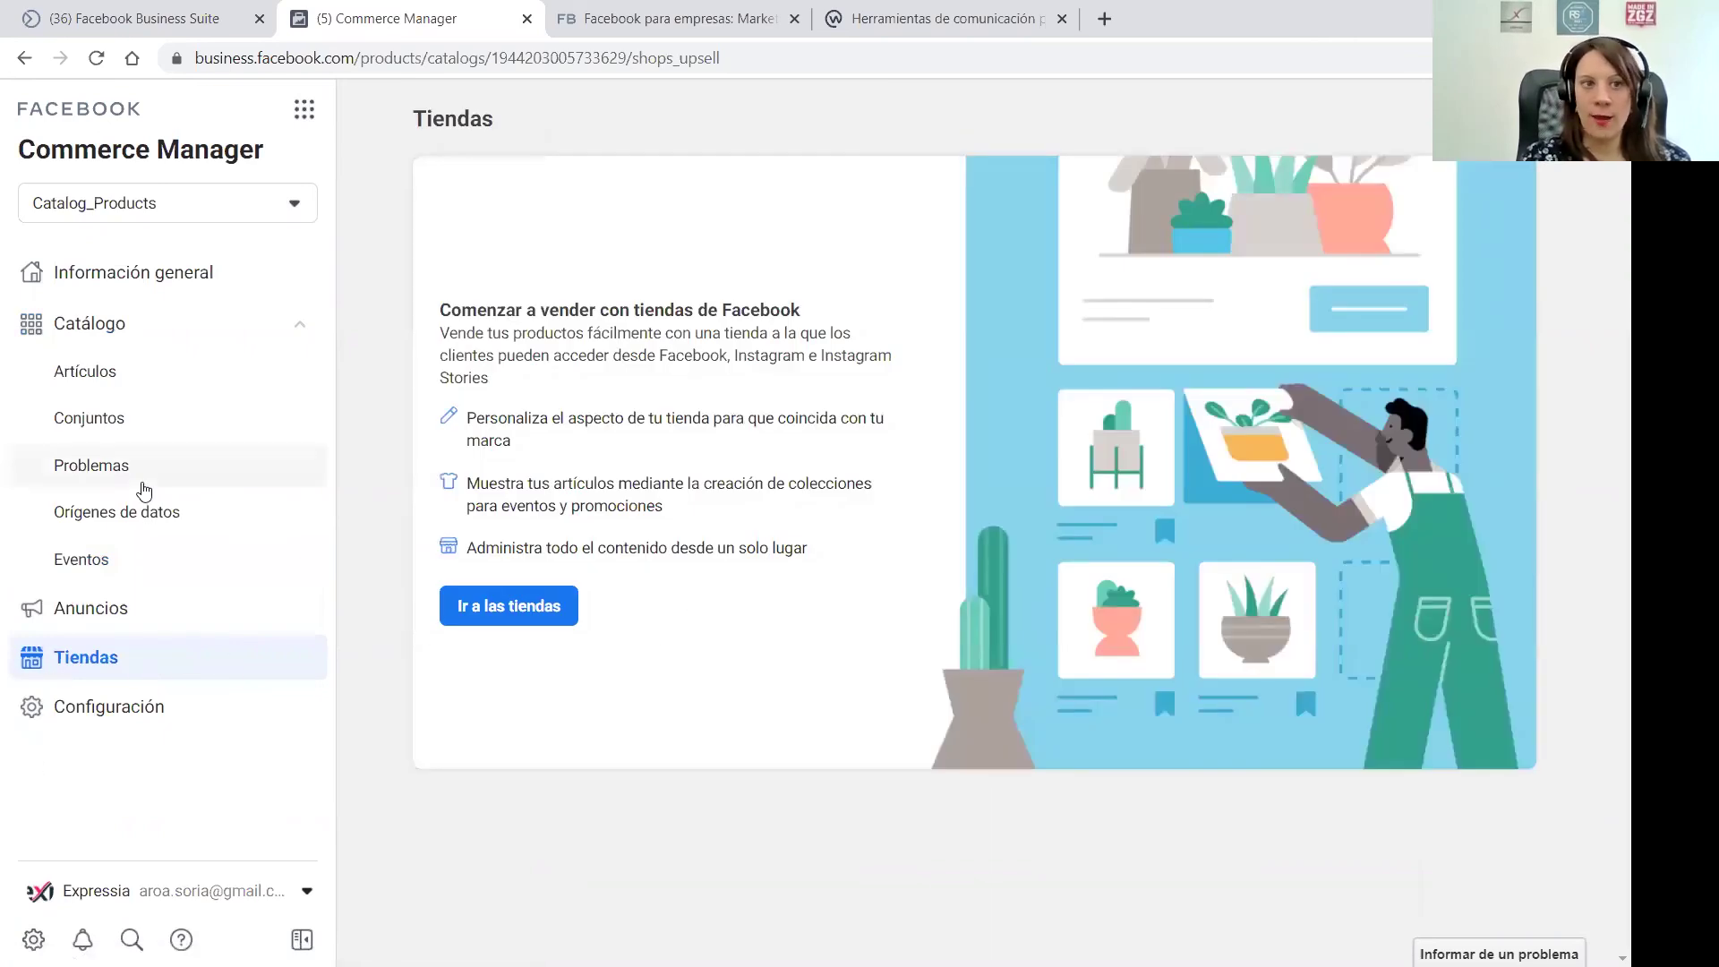
left_click(108, 20)
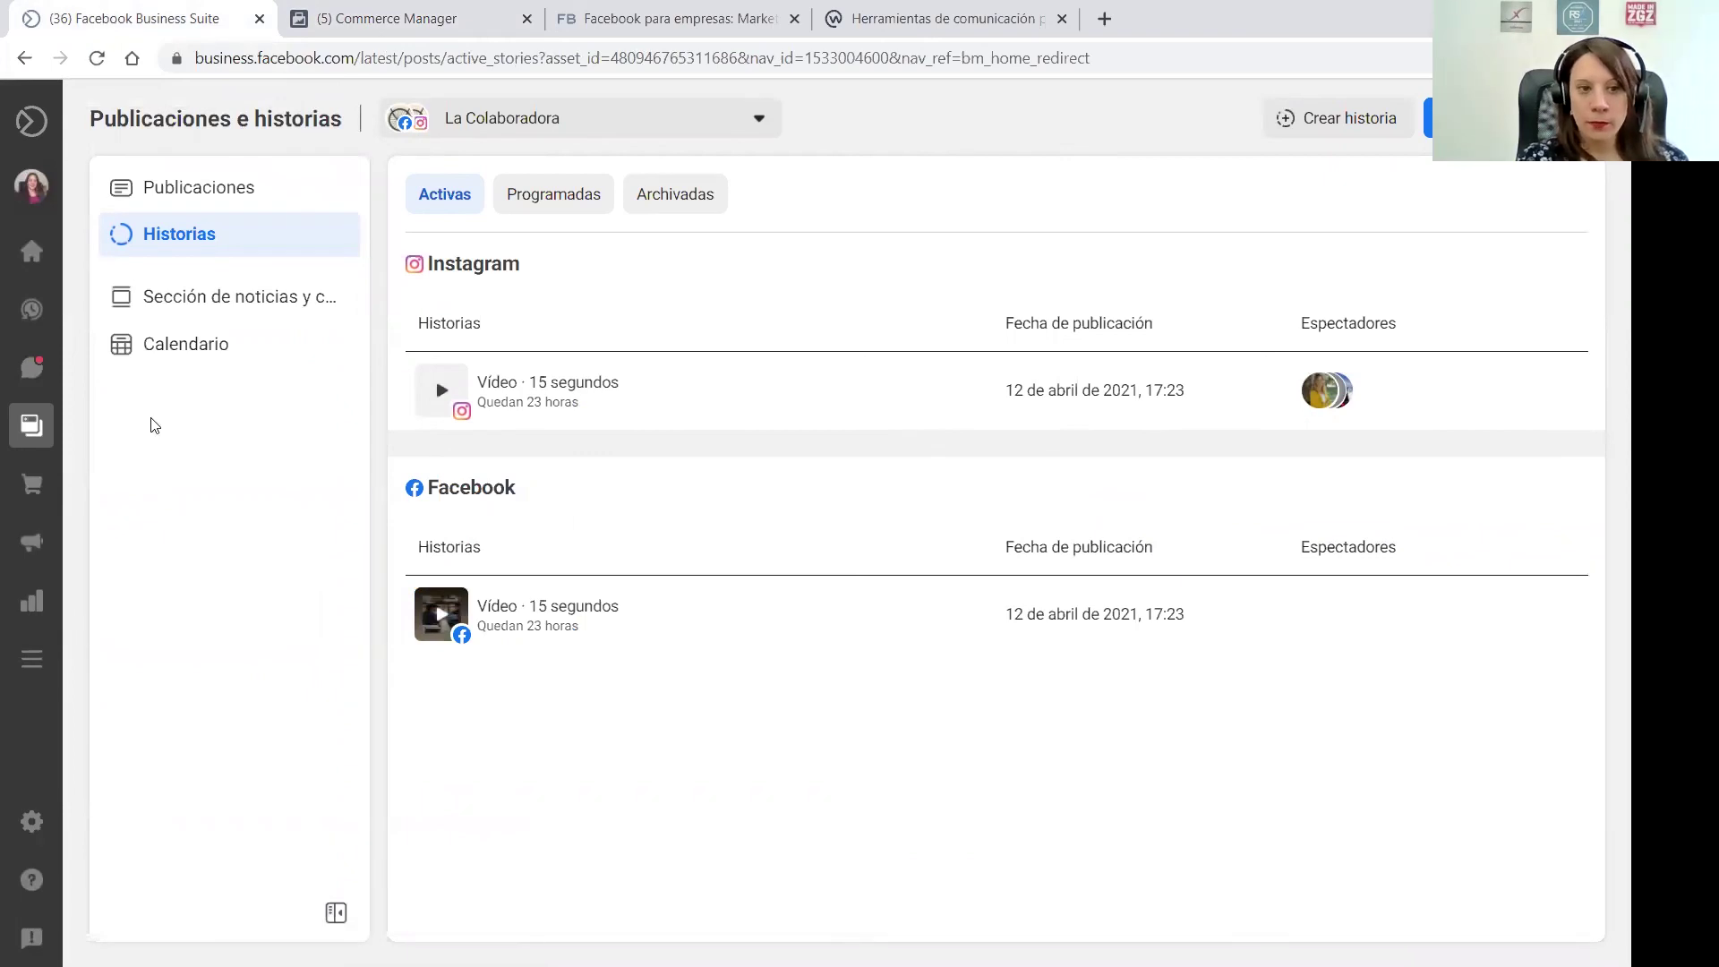
mouse_move(36, 492)
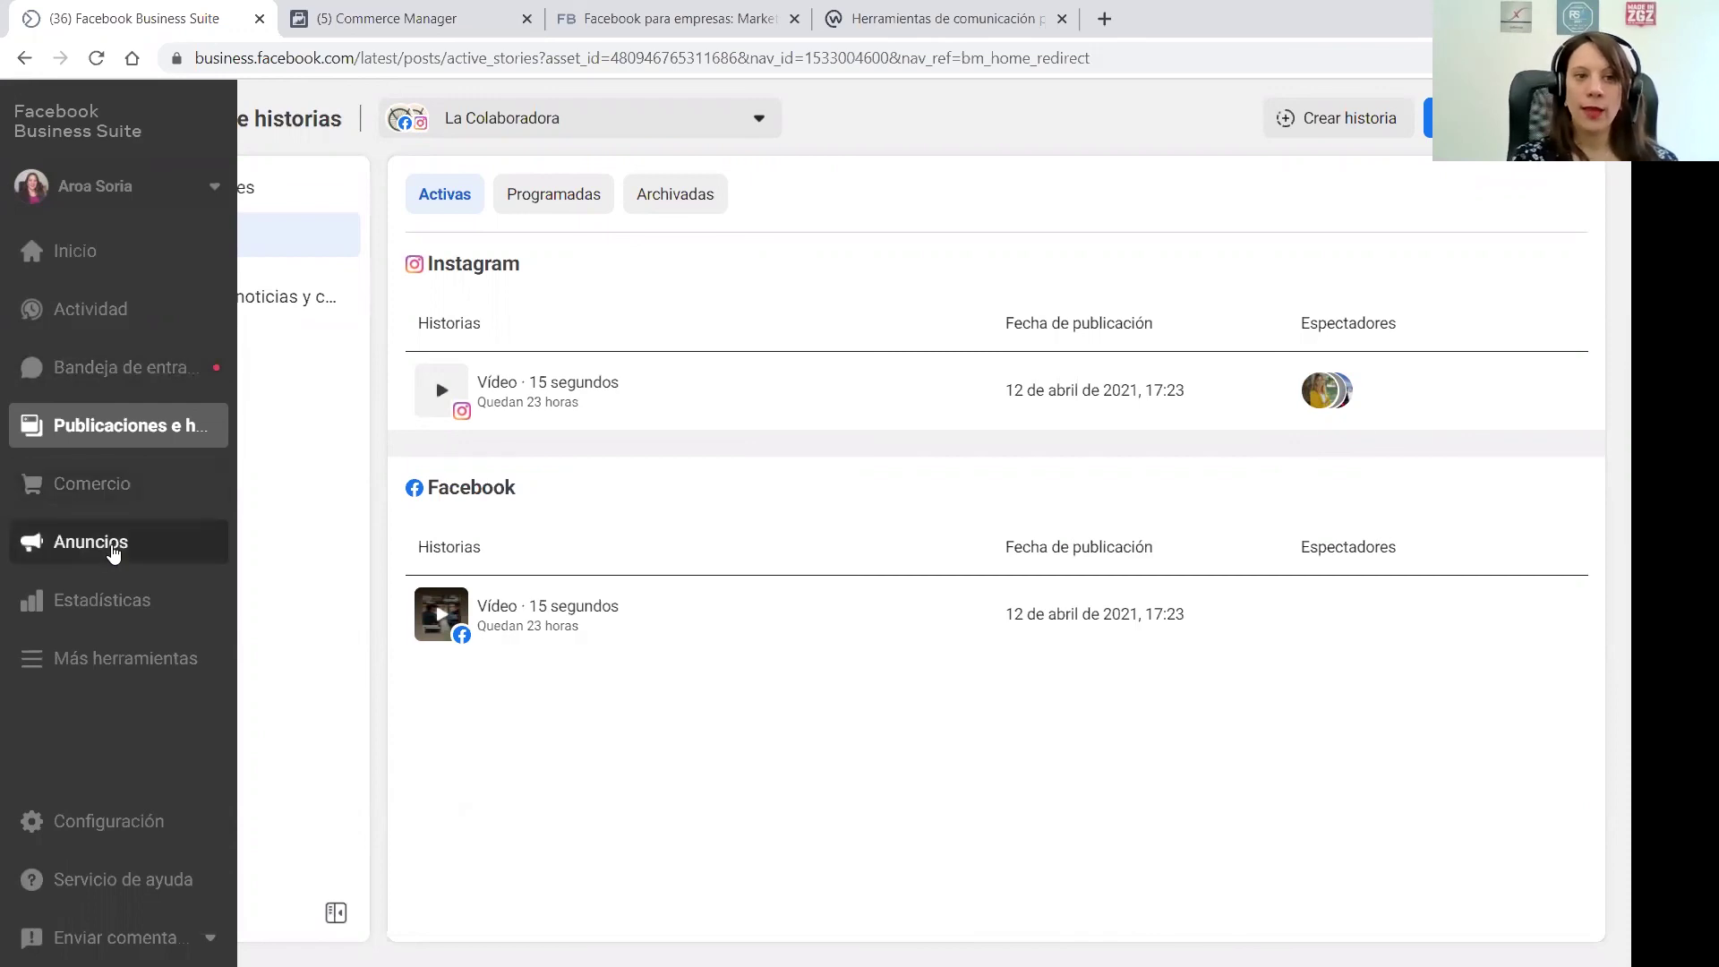
left_click(113, 552)
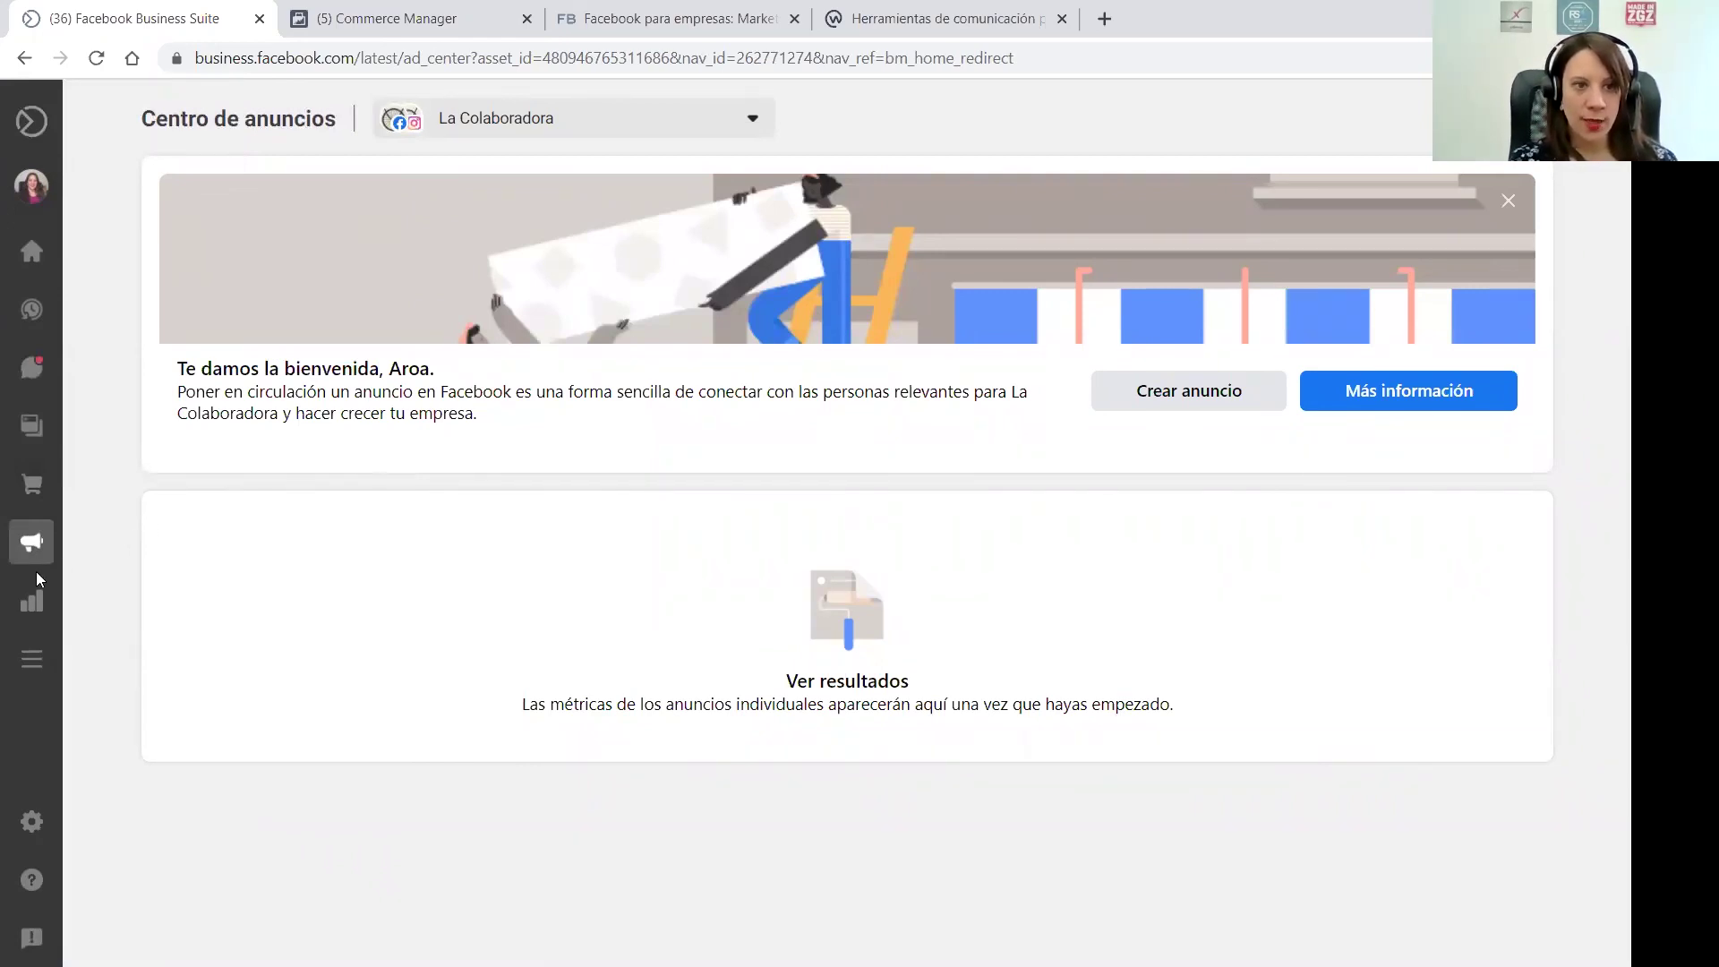
Open the Estadísticas overview and examine its date range options, including Personalizado, leaving the picker without applying a new period
mouse_move(36, 571)
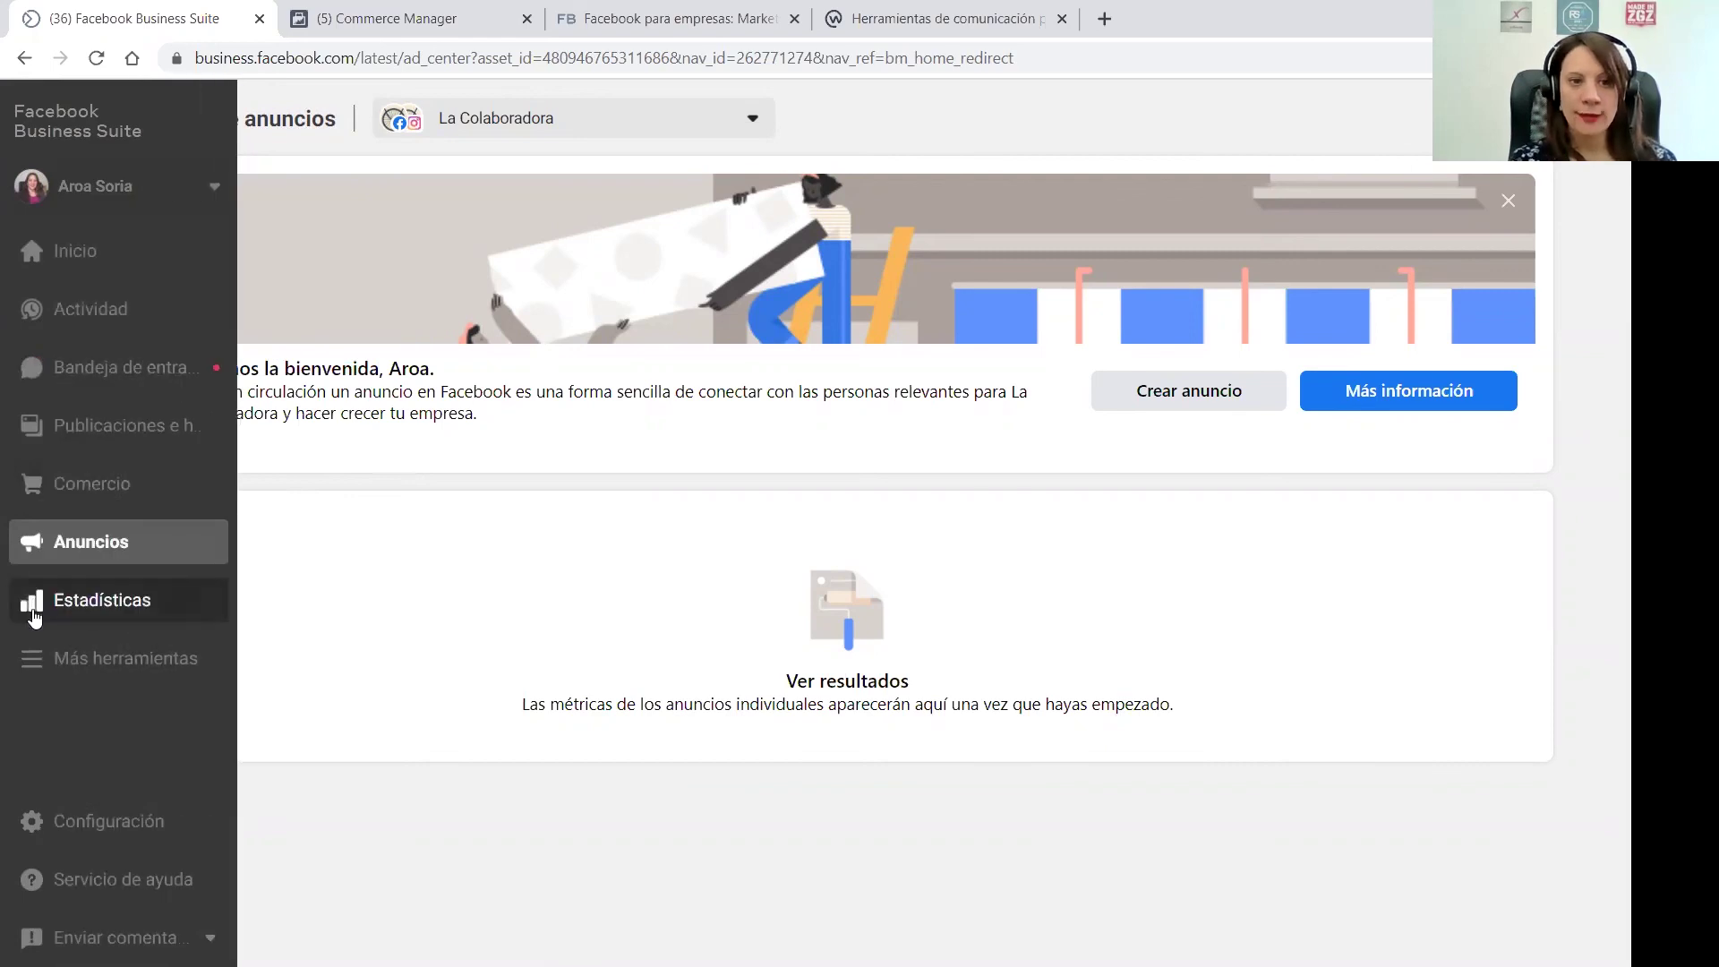
left_click(33, 618)
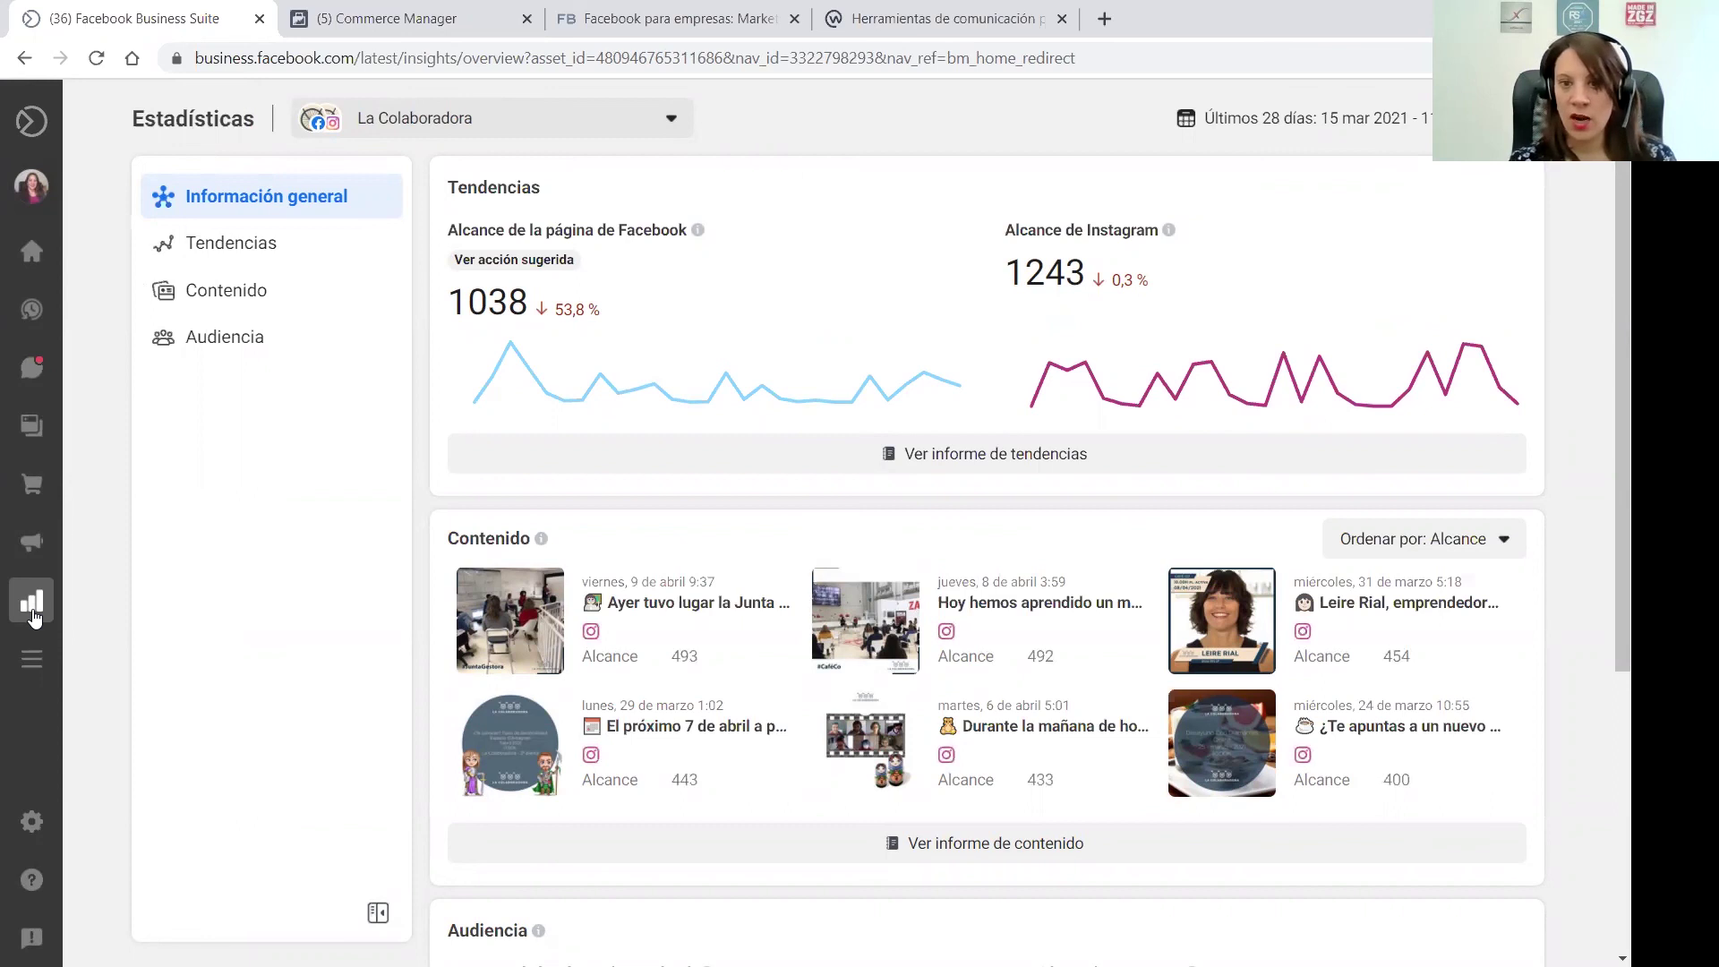
left_click(1415, 134)
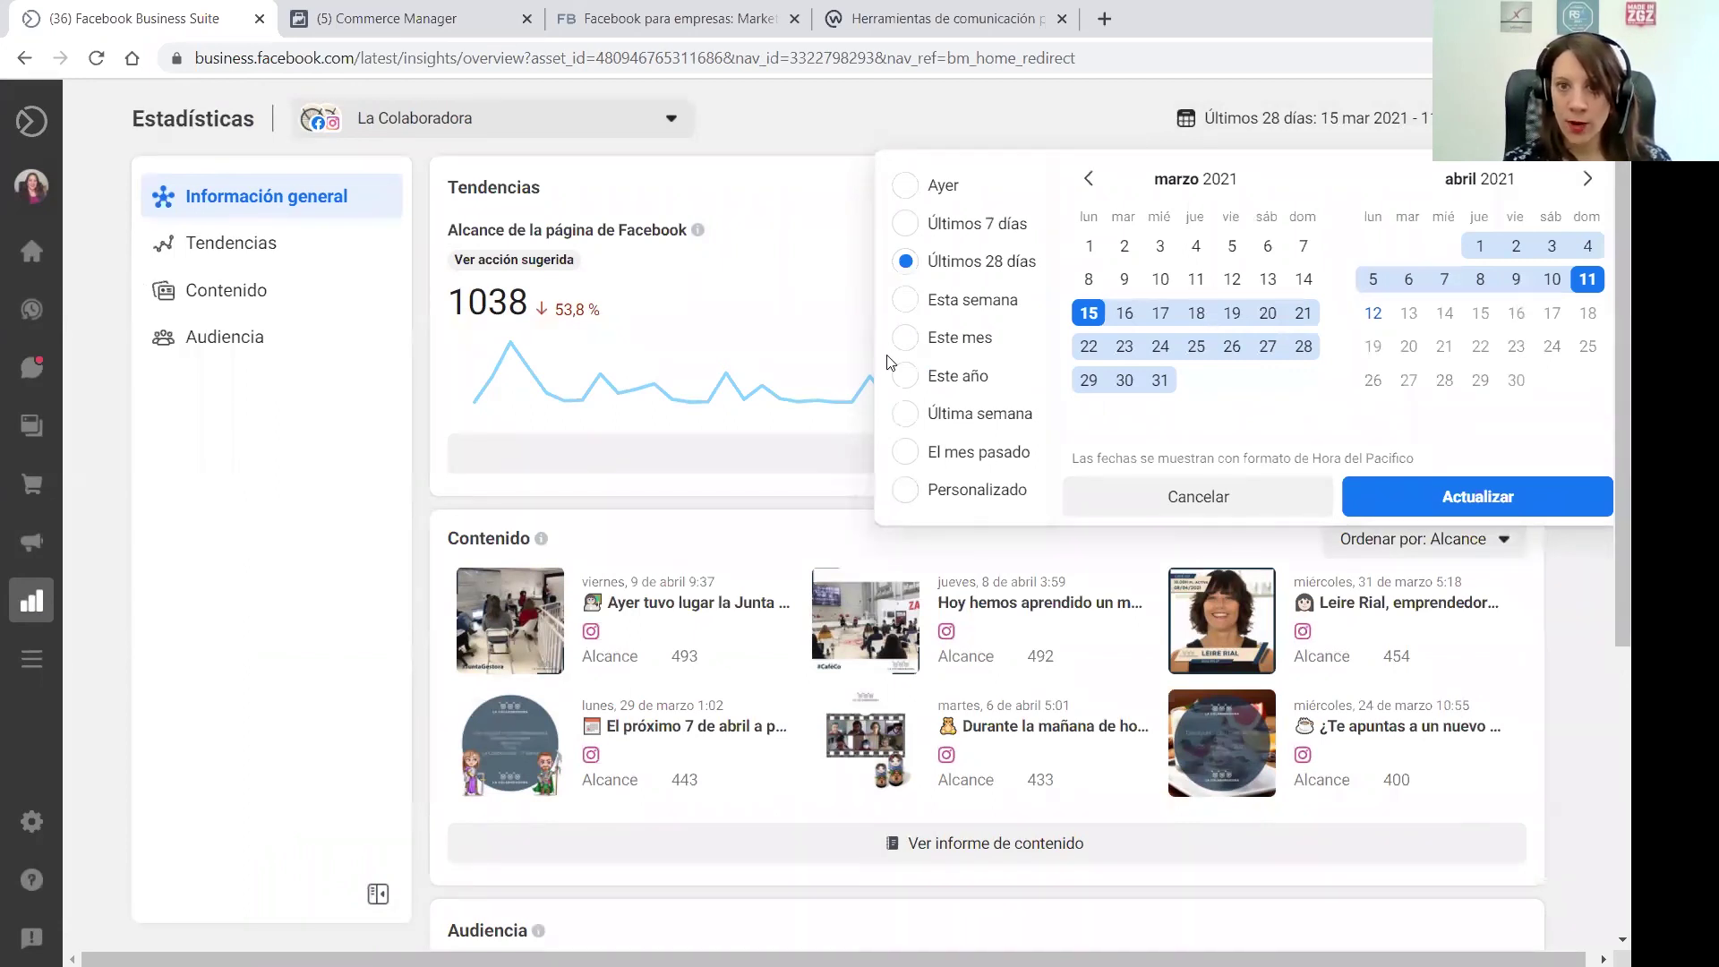
left_click(903, 489)
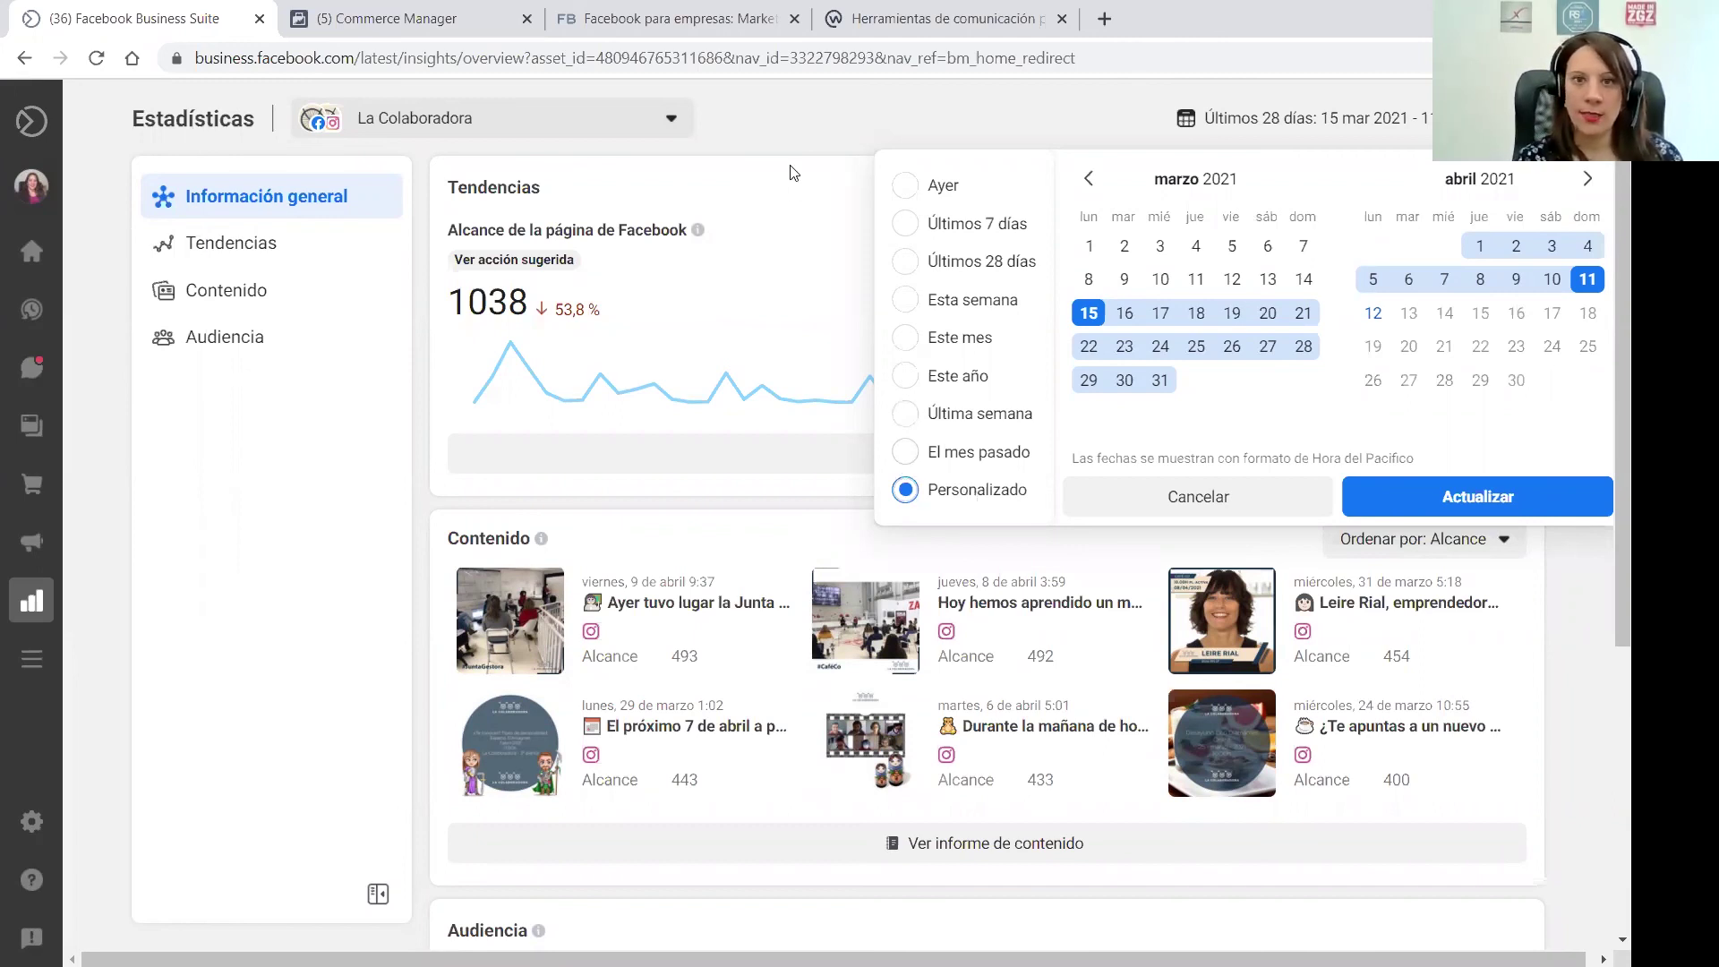
left_click(786, 127)
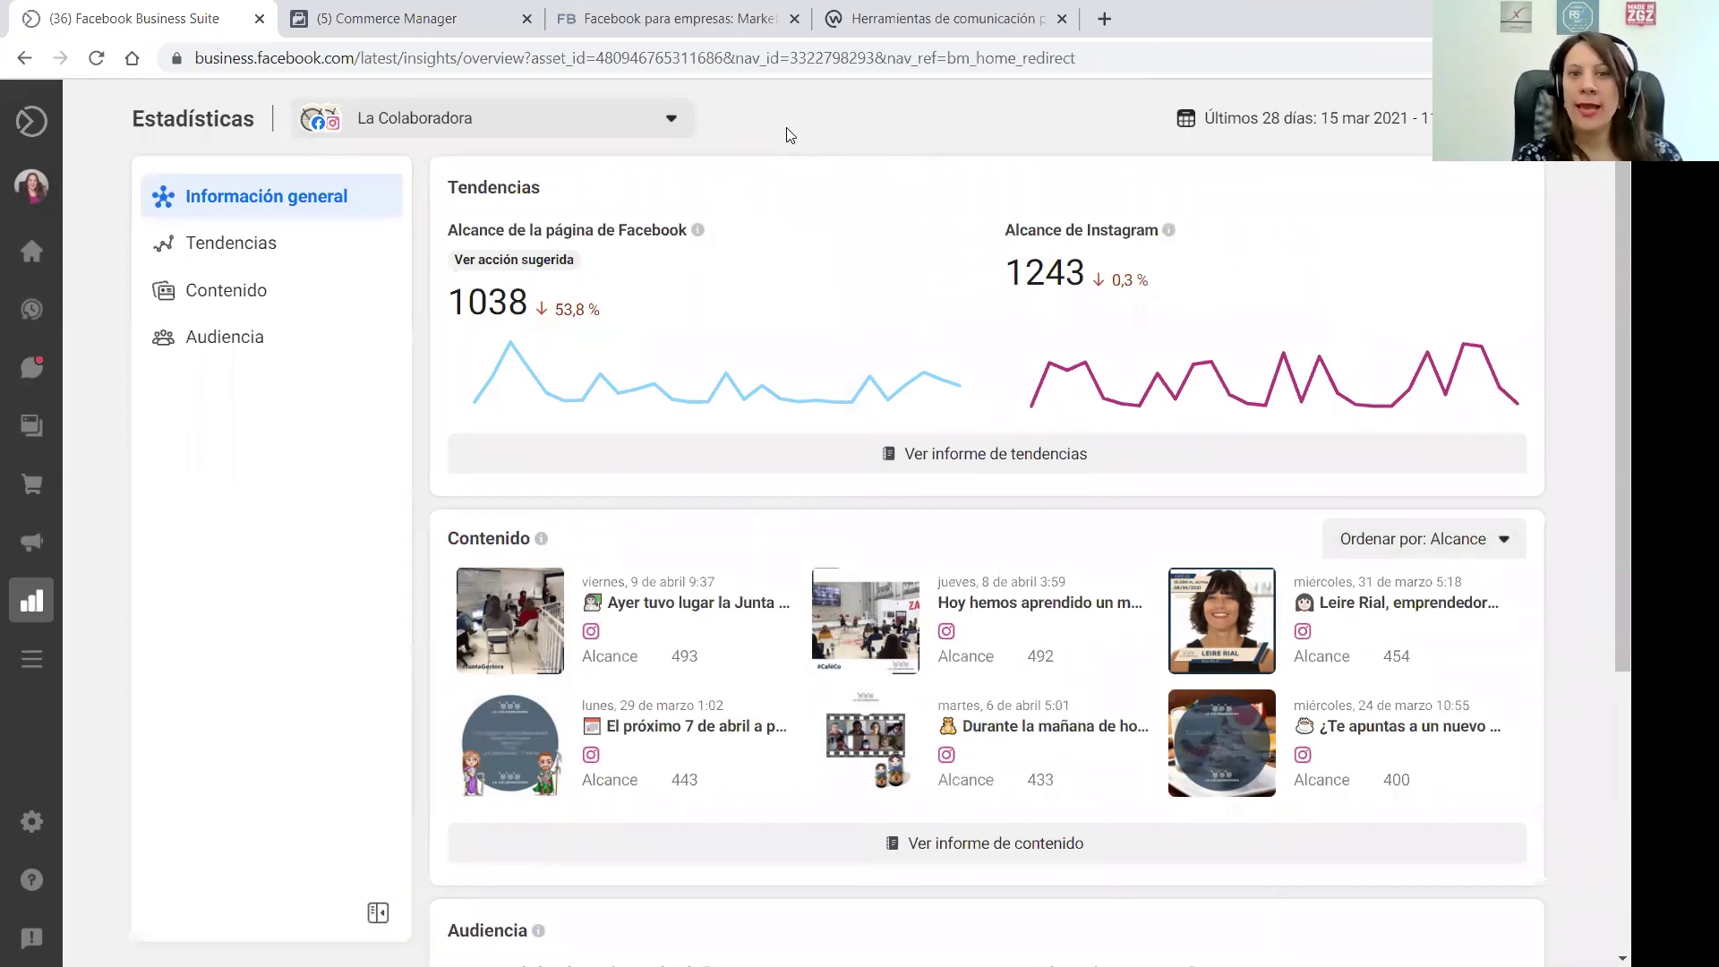
mouse_move(887, 409)
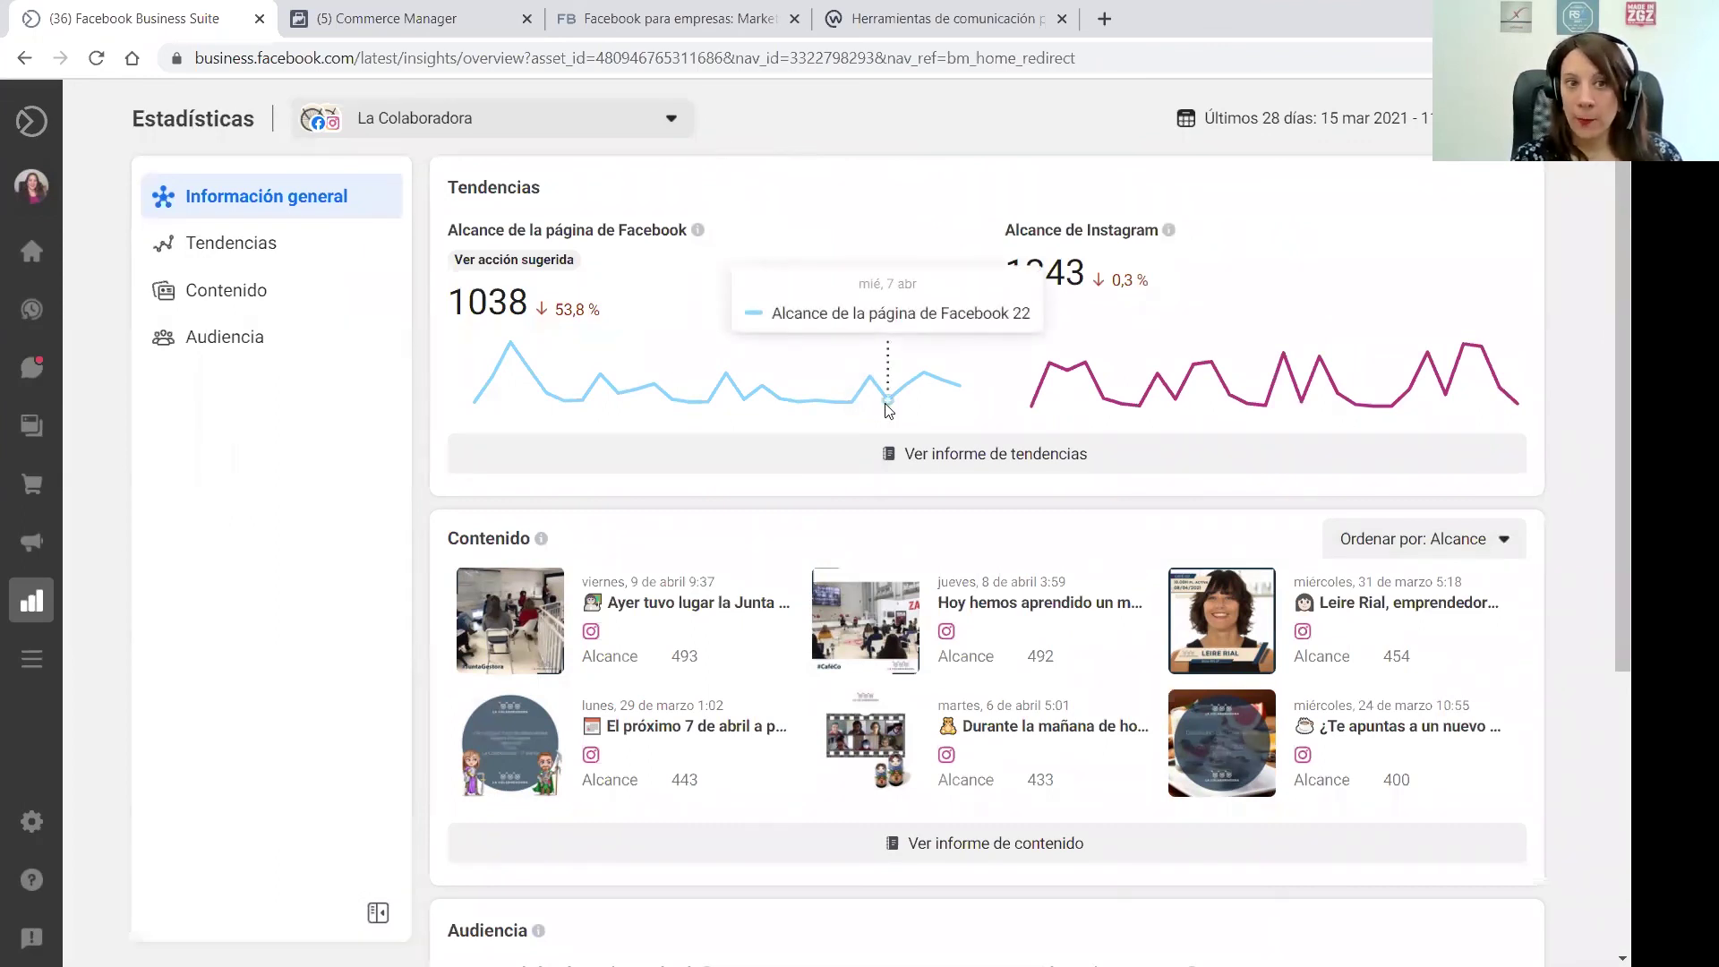